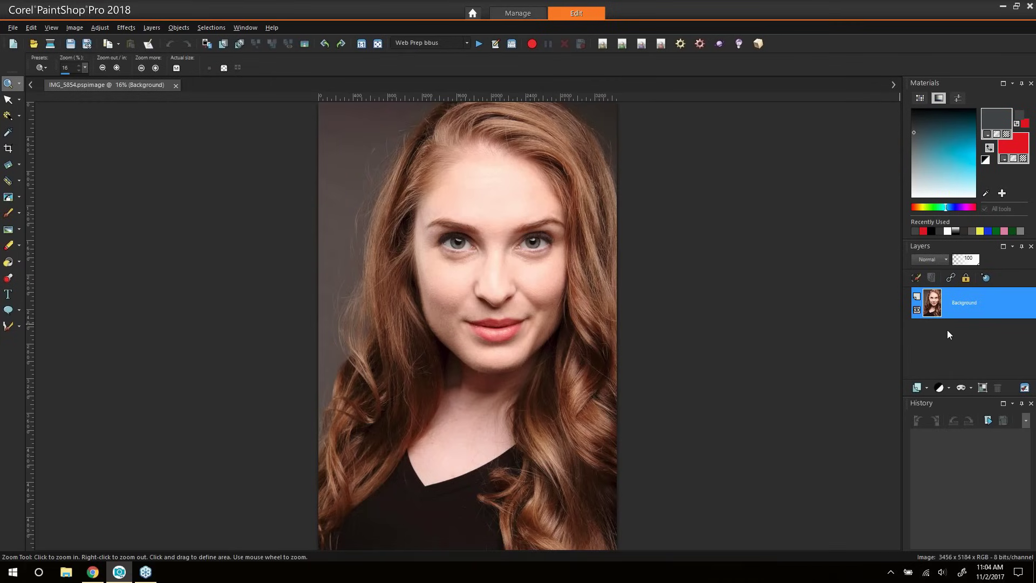
# Duplicate the Background layer, and toggle the visibility of the original and the copy to compare them
pyautogui.moveTo(965, 315)
pyautogui.click(240, 49)
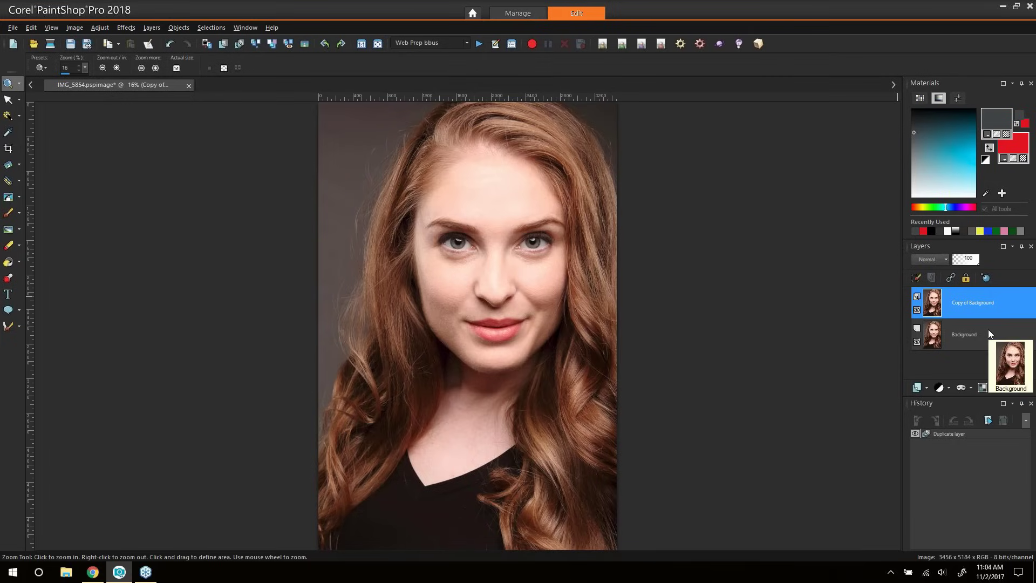
pyautogui.click(917, 341)
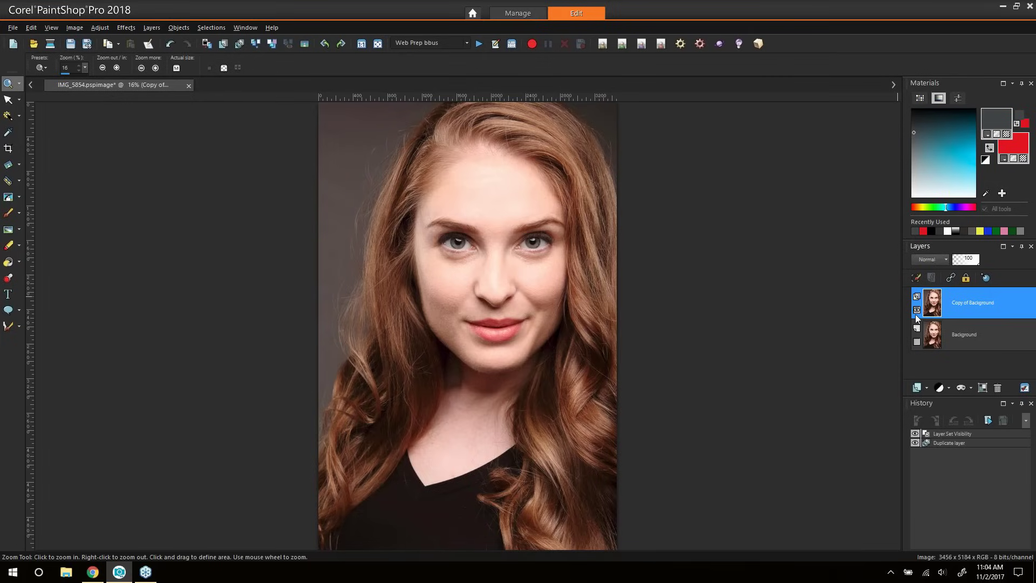
pyautogui.click(916, 342)
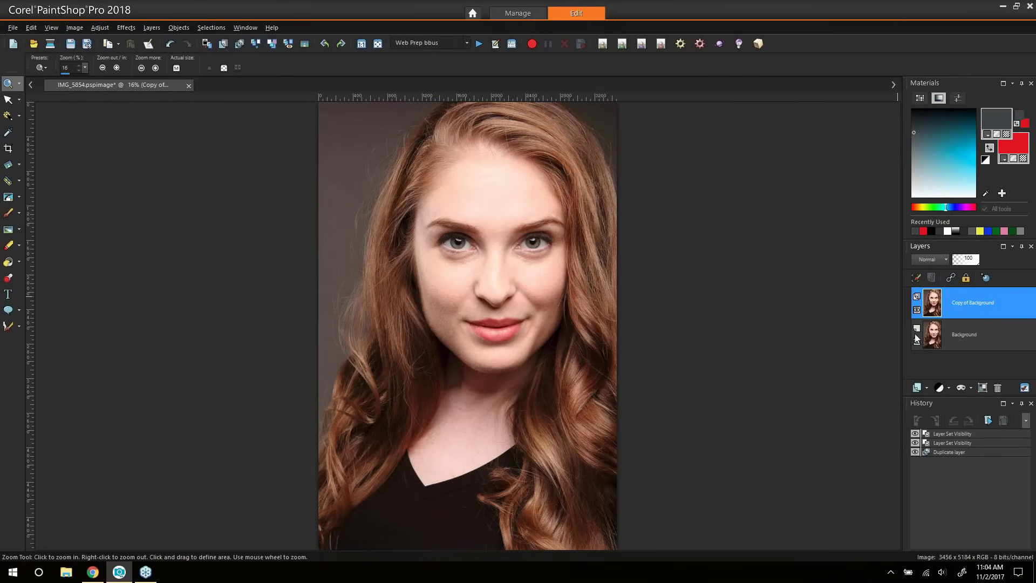
pyautogui.click(916, 310)
pyautogui.click(917, 310)
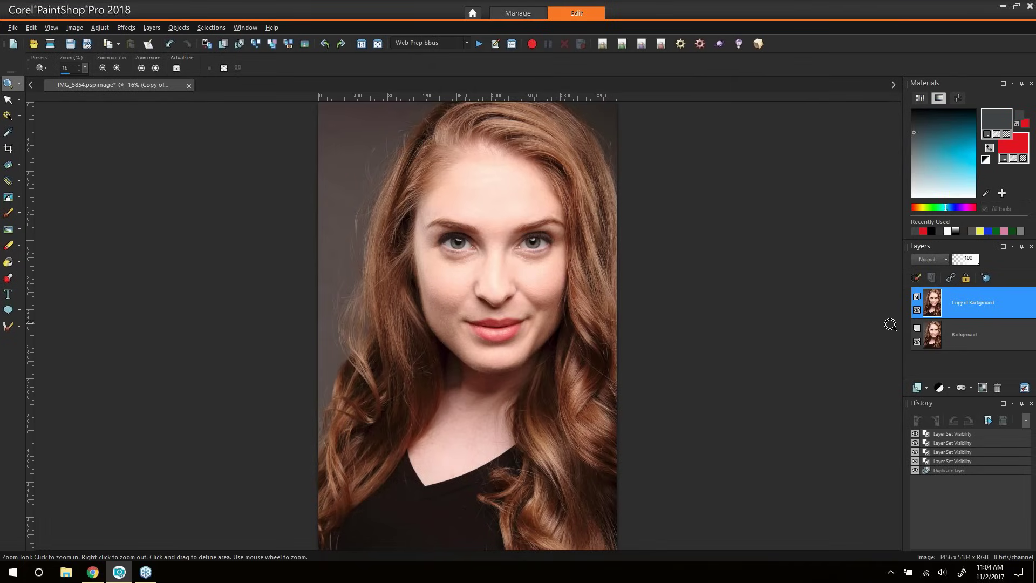
# Open the duplicated portrait layer in the Topaz ReMask plug-in
pyautogui.moveTo(922, 318)
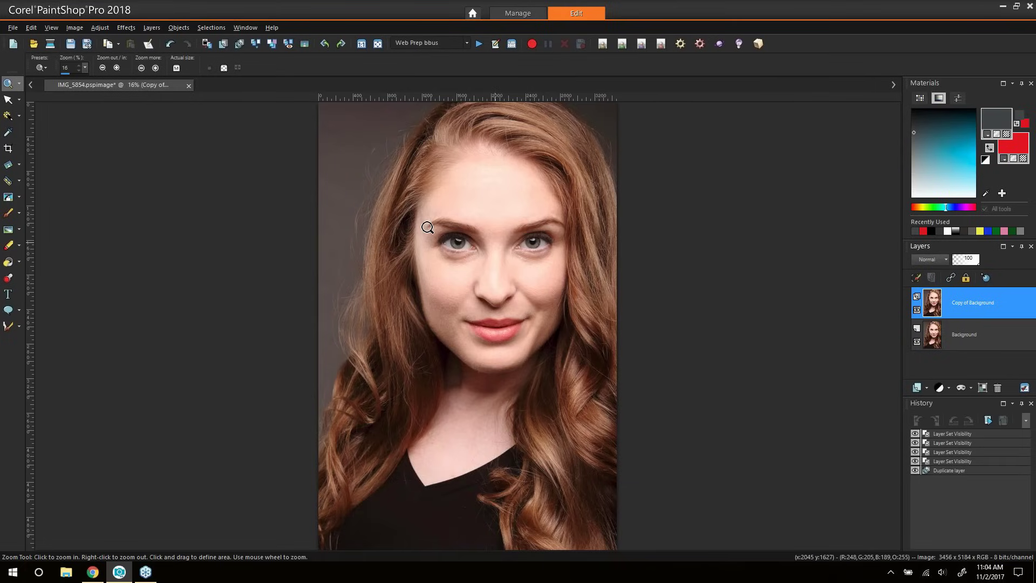
pyautogui.click(130, 30)
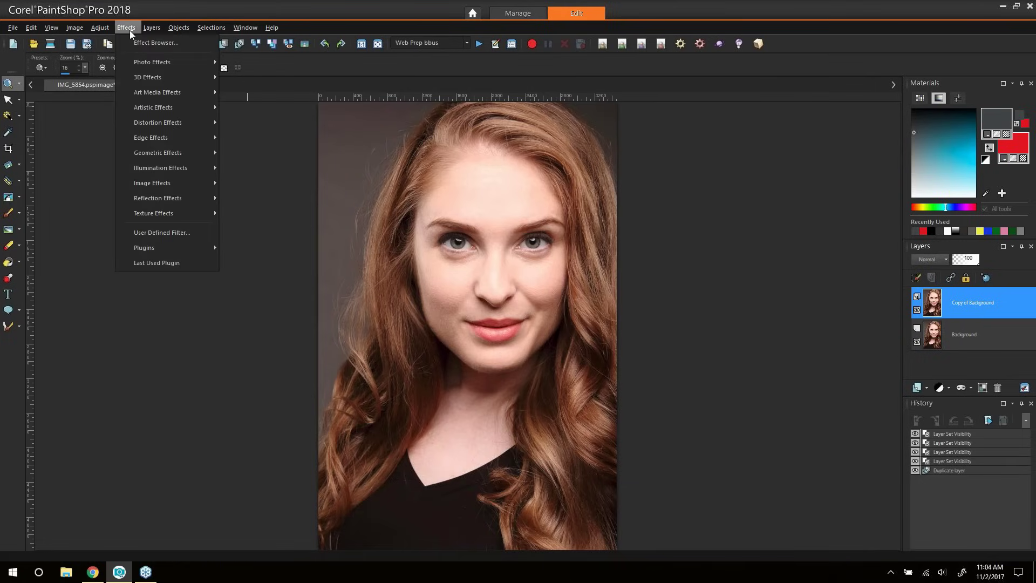
pyautogui.moveTo(171, 251)
pyautogui.moveTo(254, 261)
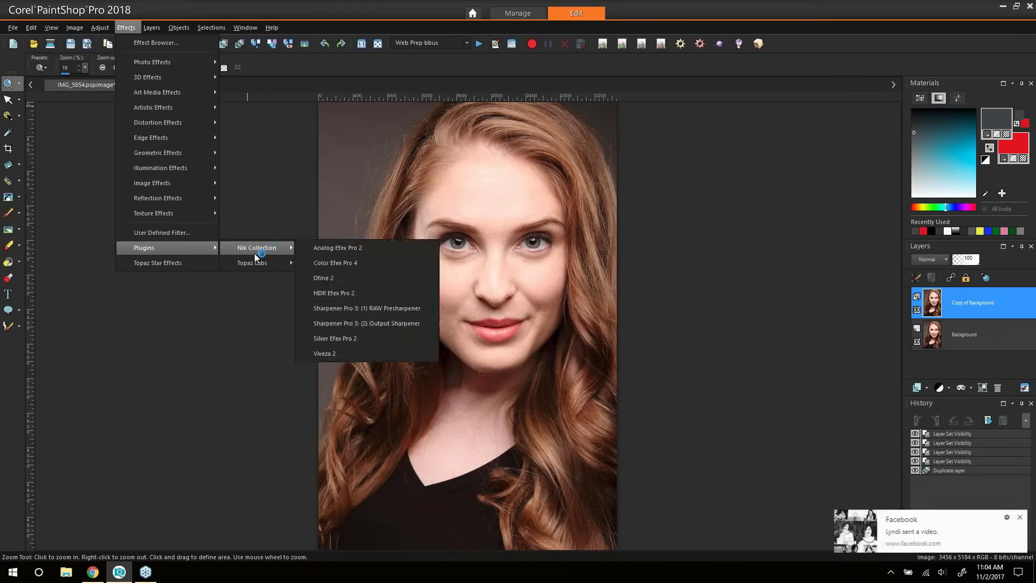
pyautogui.click(394, 277)
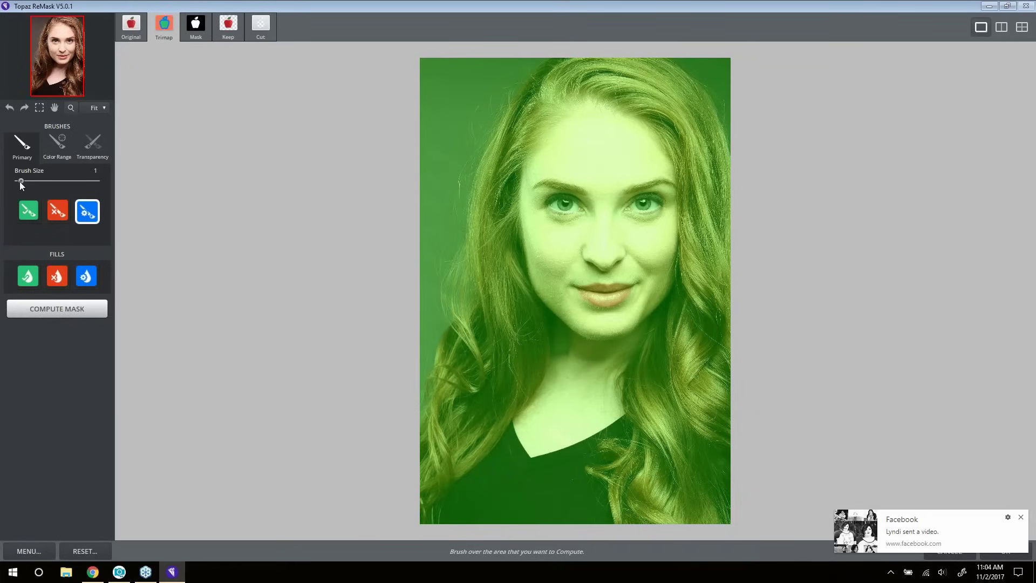
# Set the compute brush size to 121 and paint along the hair edges on both sides of the portrait
pyautogui.moveTo(20, 181); pyautogui.dragTo(55, 181)
pyautogui.moveTo(543, 61)
pyautogui.mouseDown()
pyautogui.moveTo(494, 119)
pyautogui.moveTo(486, 149)
pyautogui.moveTo(507, 104)
pyautogui.moveTo(475, 177)
pyautogui.moveTo(470, 281)
pyautogui.moveTo(450, 263)
pyautogui.moveTo(441, 301)
pyautogui.moveTo(455, 315)
pyautogui.moveTo(464, 281)
pyautogui.moveTo(455, 303)
pyautogui.moveTo(466, 295)
pyautogui.moveTo(467, 304)
pyautogui.moveTo(417, 407)
pyautogui.mouseUp()
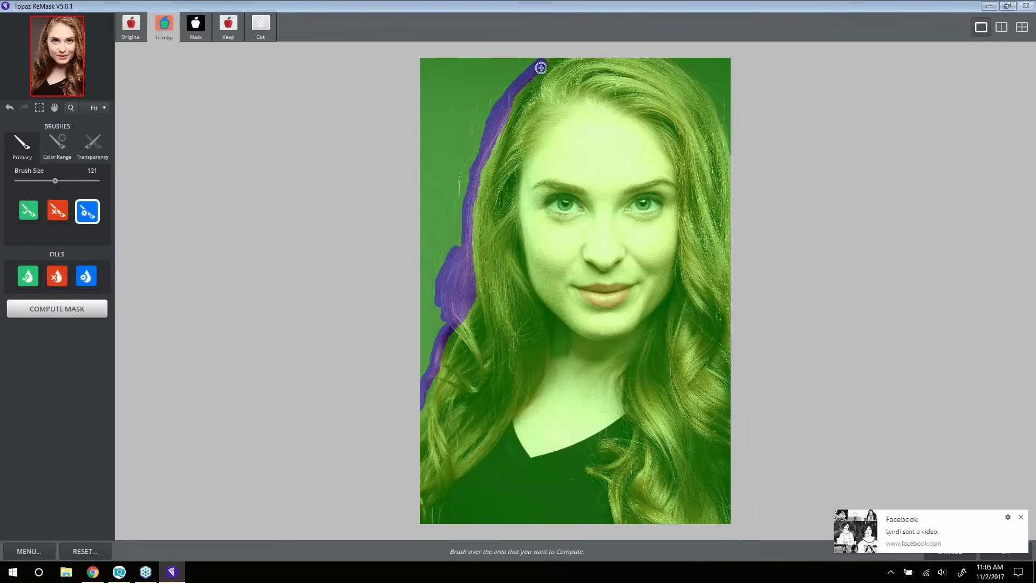
pyautogui.moveTo(540, 67); pyautogui.dragTo(569, 58)
pyautogui.moveTo(672, 61)
pyautogui.mouseDown()
pyautogui.moveTo(714, 99)
pyautogui.moveTo(732, 147)
pyautogui.mouseUp()
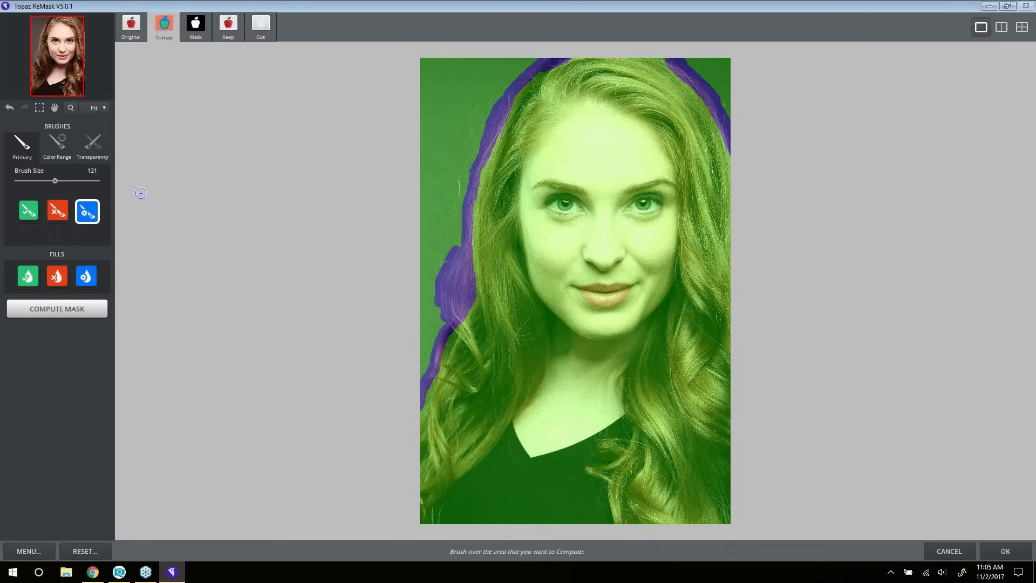
# Fill the backdrop areas on both sides of the hair as cut and compute the mask
pyautogui.click(58, 276)
pyautogui.click(429, 138)
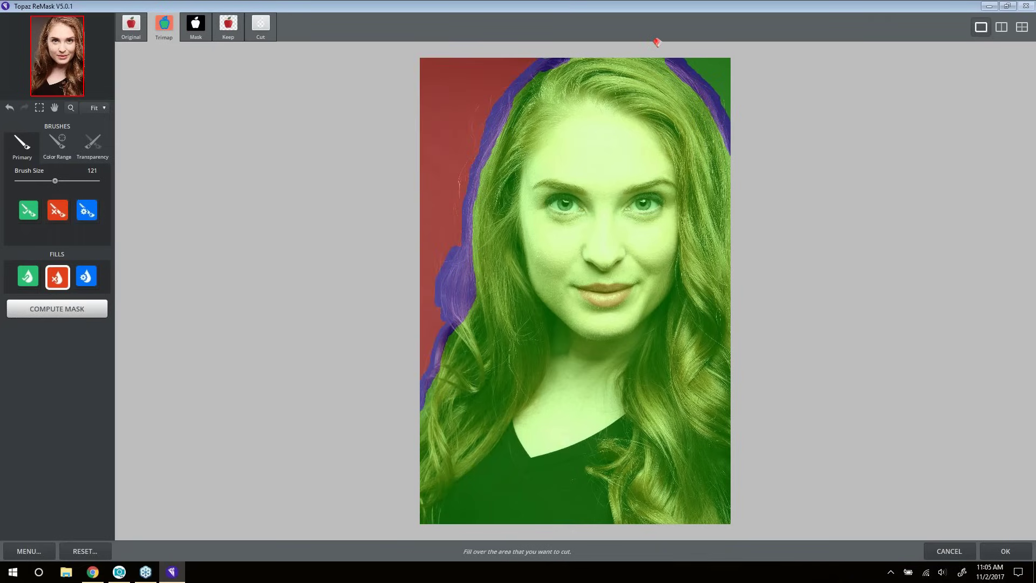
pyautogui.click(719, 62)
pyautogui.click(66, 306)
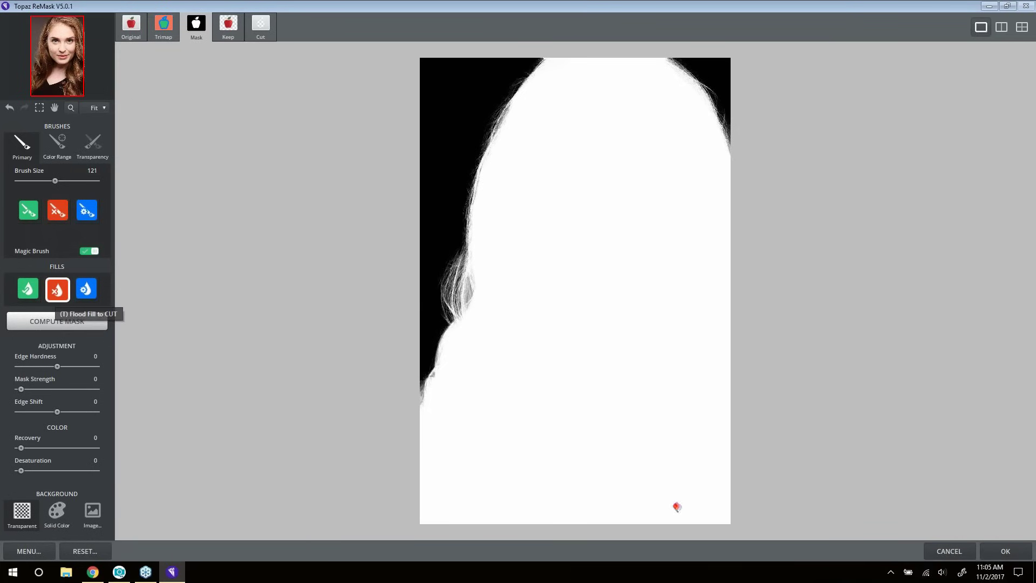
# Apply the mask to the portrait copy and hide the original Background layer
pyautogui.click(1005, 551)
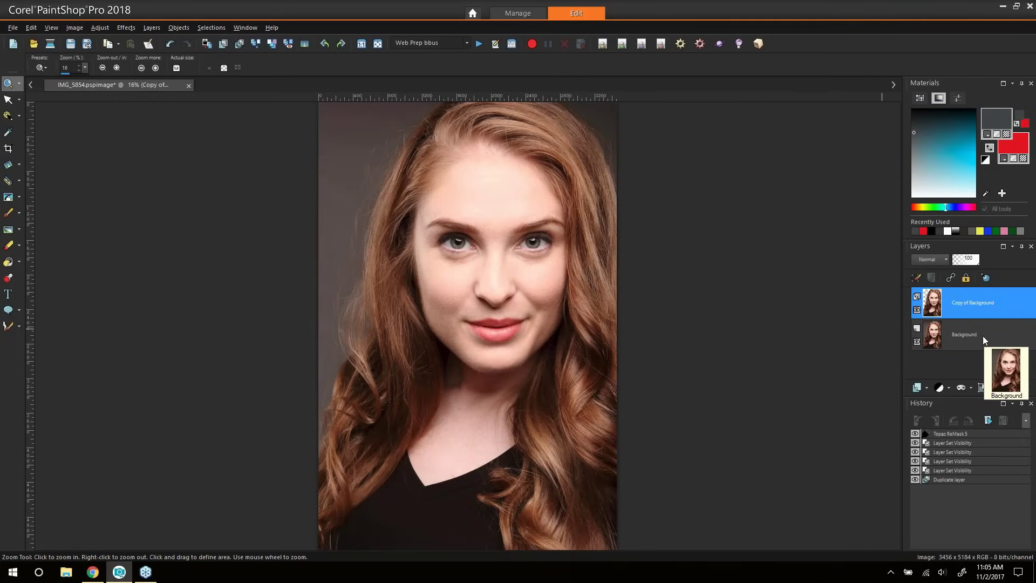
pyautogui.click(1002, 329)
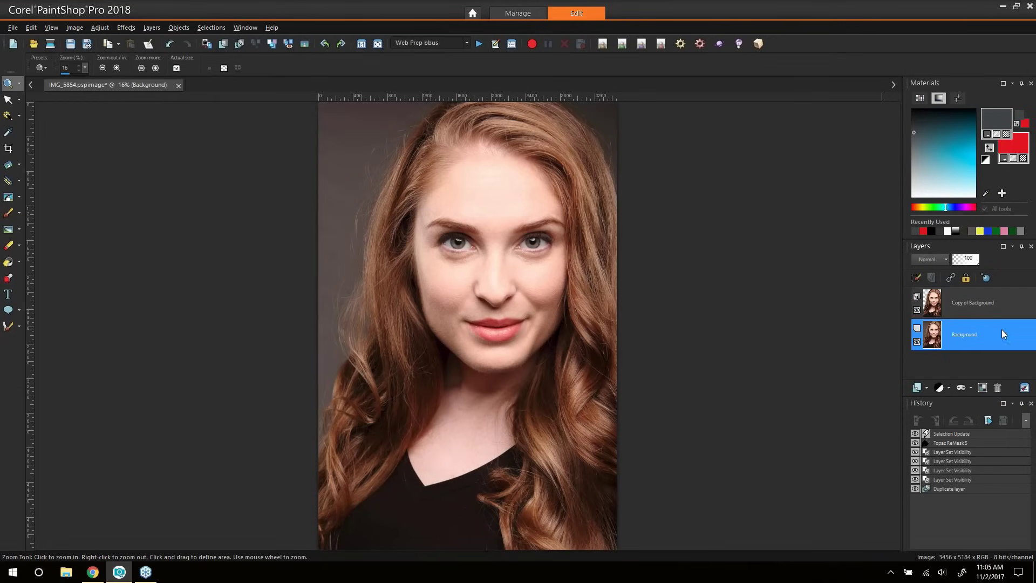
pyautogui.click(917, 342)
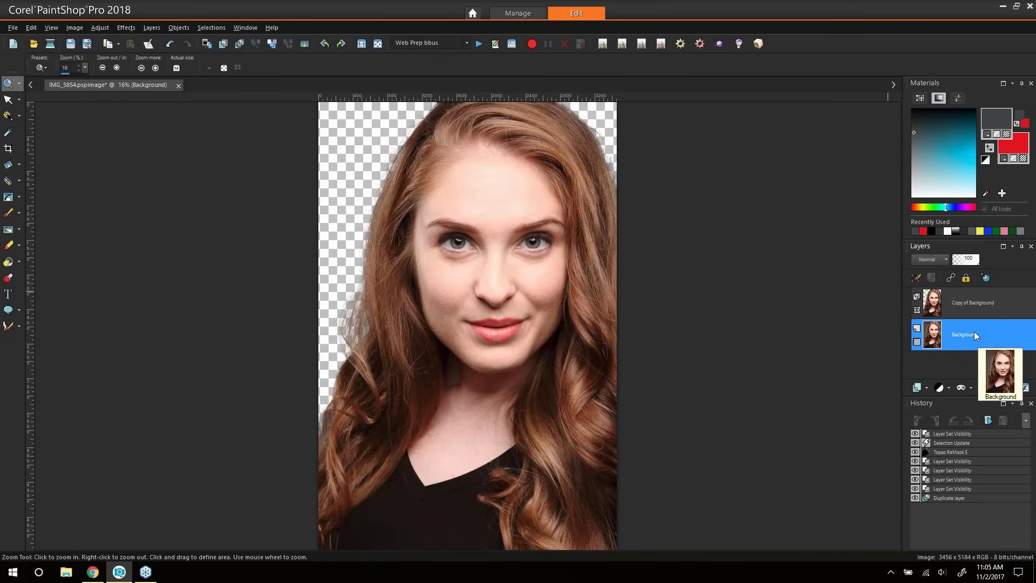
# Open the alley photo IMG_0616.JPG and the lobby image photo.JPG together for editing
pyautogui.click(513, 13)
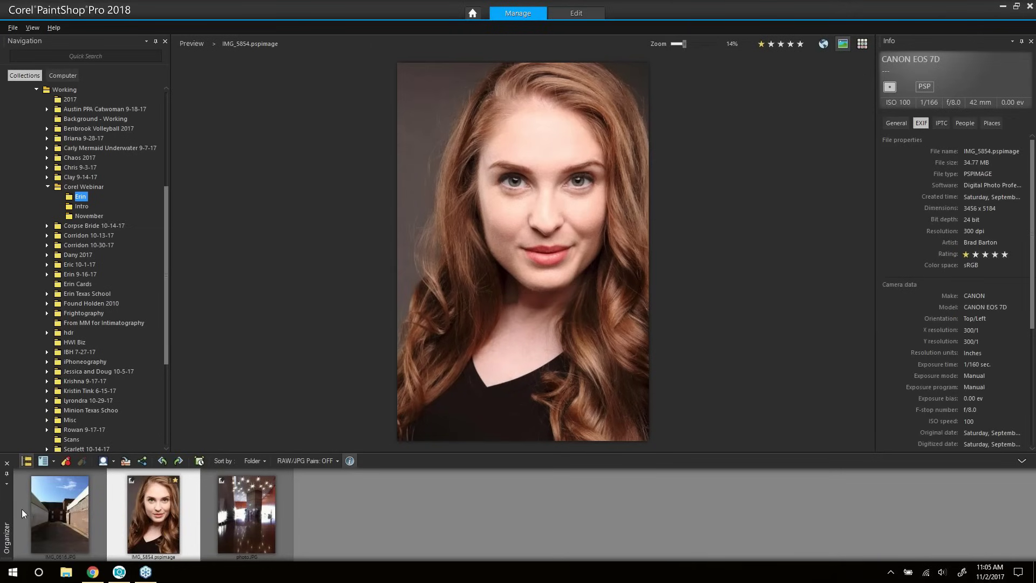
pyautogui.click(63, 516)
pyautogui.keyDown('ctrl'); pyautogui.click(256, 523); pyautogui.keyUp('ctrl')
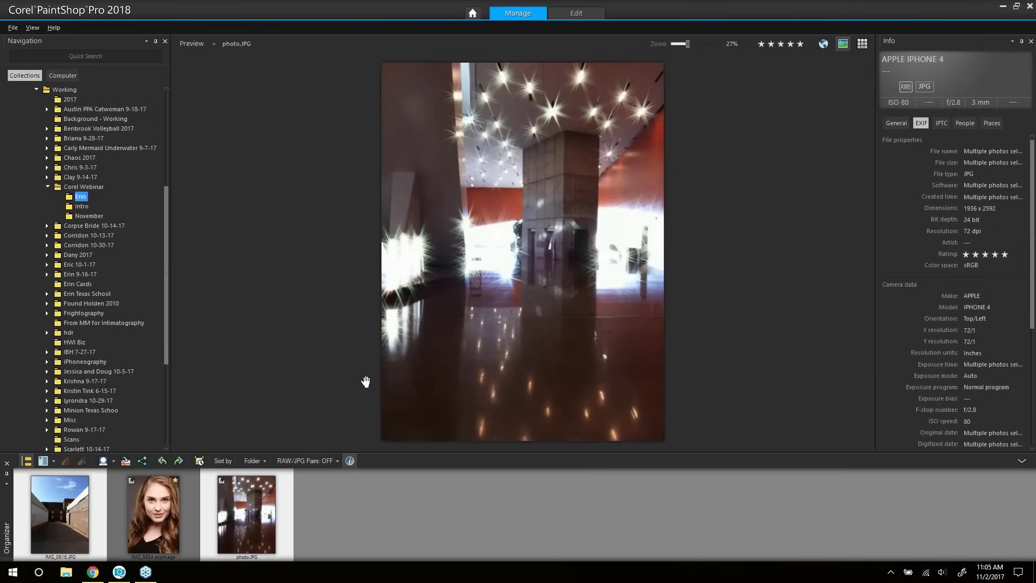
pyautogui.click(573, 14)
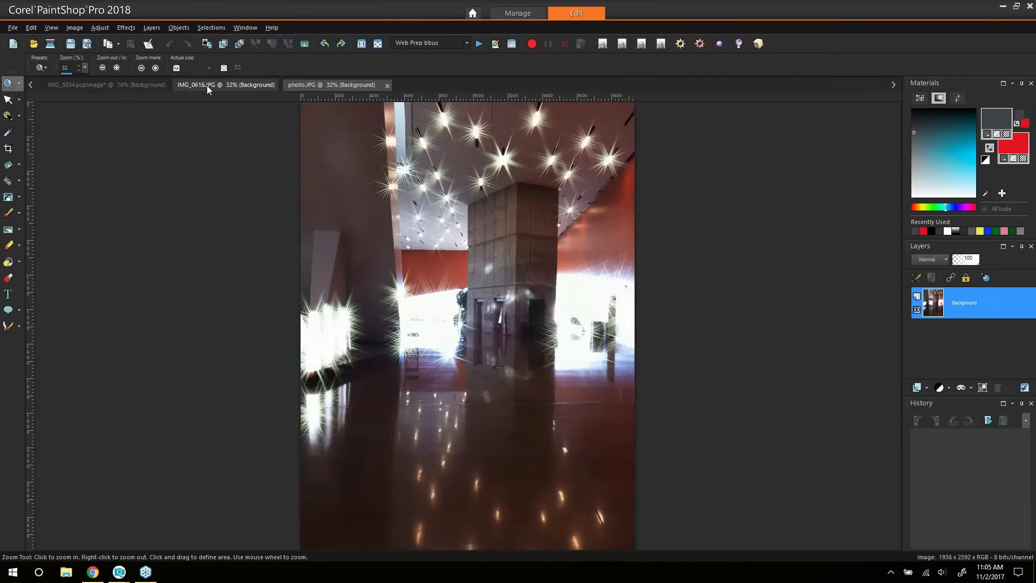
# Copy the alley photo into the portrait as a new layer beneath the cutout and show the original Background layer
pyautogui.click(206, 85)
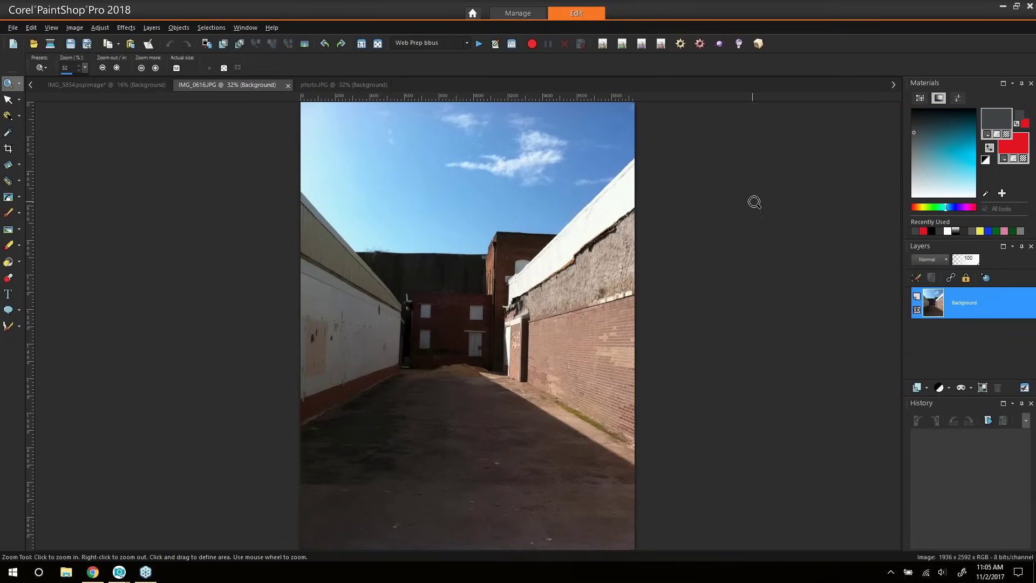
pyautogui.click(130, 87)
pyautogui.click(130, 44)
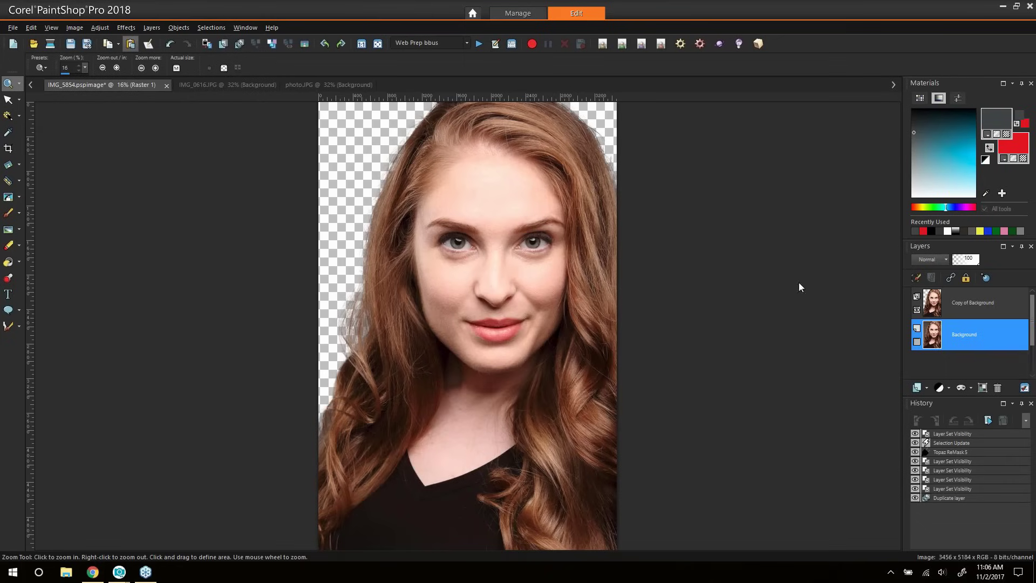
pyautogui.click(916, 374)
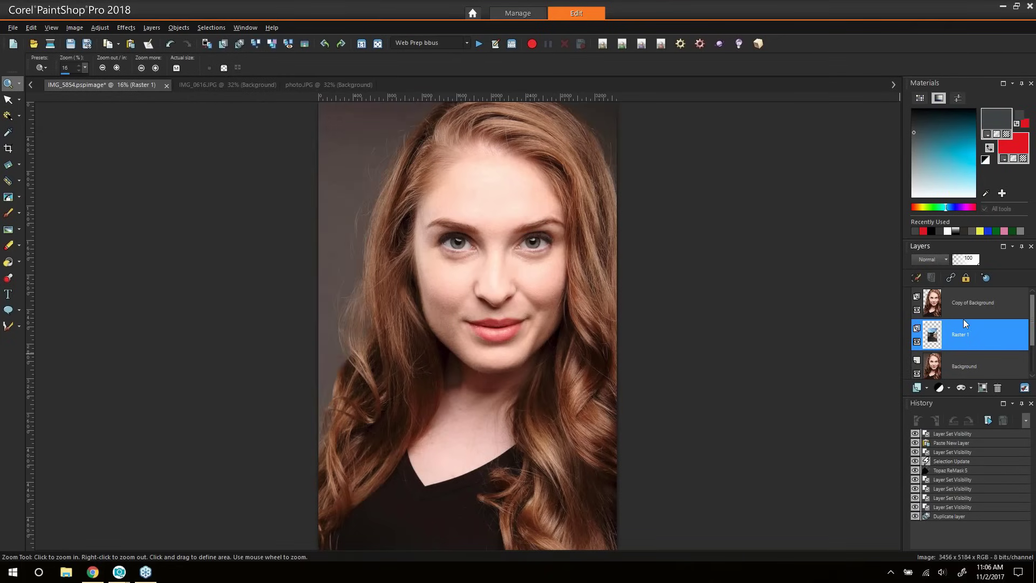
# Scale the pasted alley layer to about 182.6% and position it at about X -51, Y -310 behind the woman
pyautogui.click(8, 99)
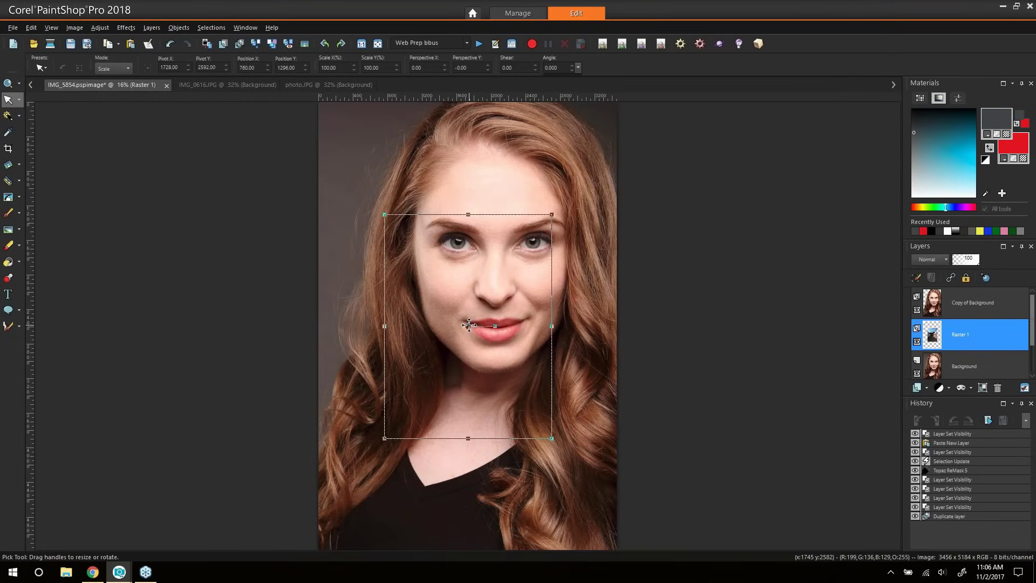
pyautogui.moveTo(469, 325); pyautogui.dragTo(535, 198)
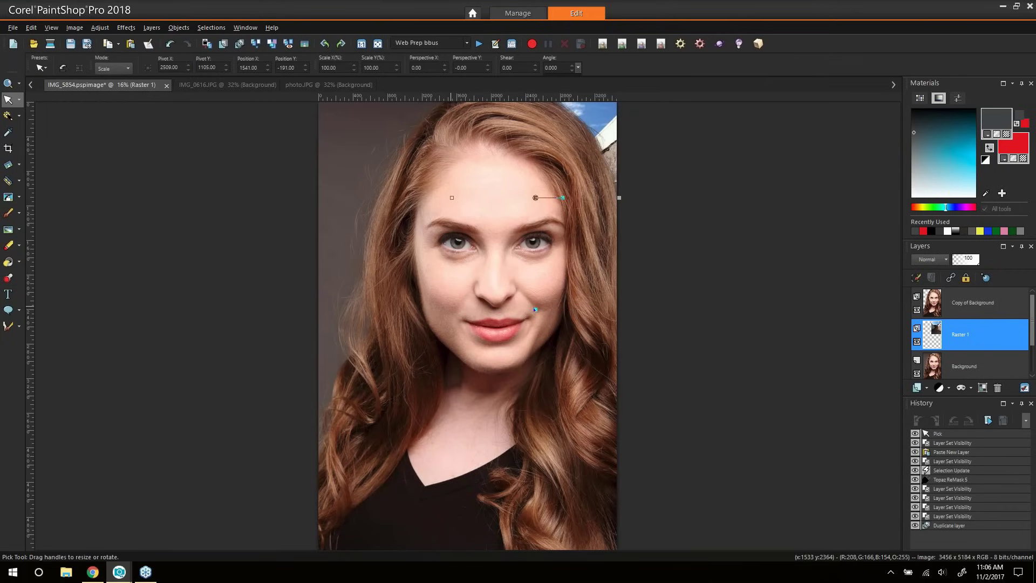
pyautogui.moveTo(451, 309); pyautogui.dragTo(273, 467)
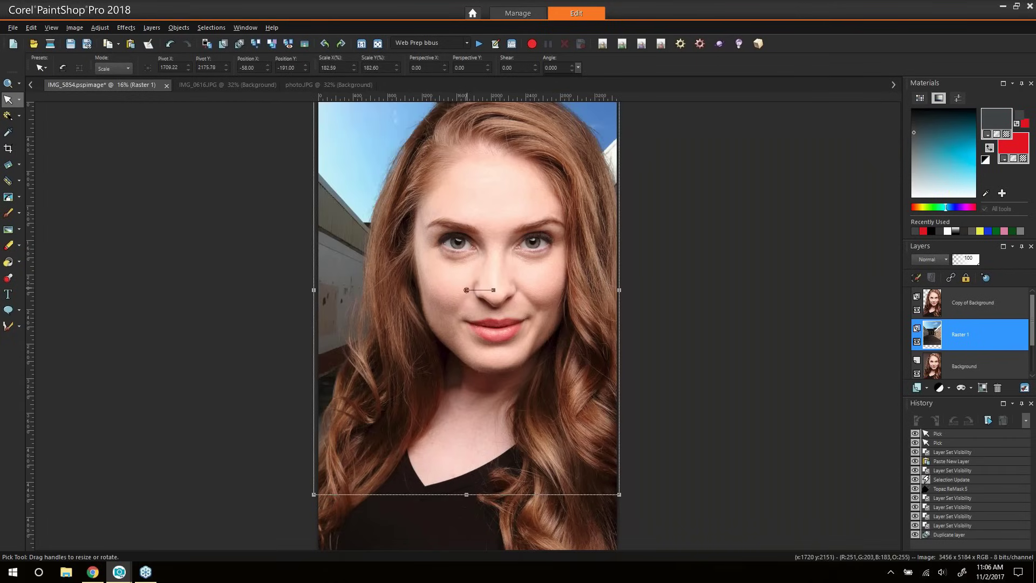
pyautogui.moveTo(467, 289); pyautogui.dragTo(468, 279)
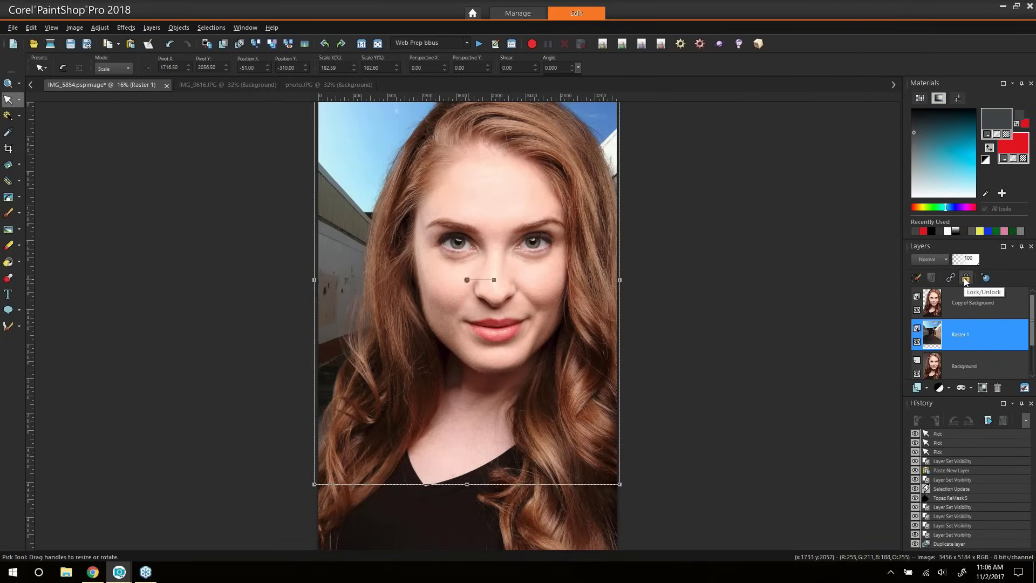
# Try the Darken and Color blend modes on the alley layer
pyautogui.click(927, 259)
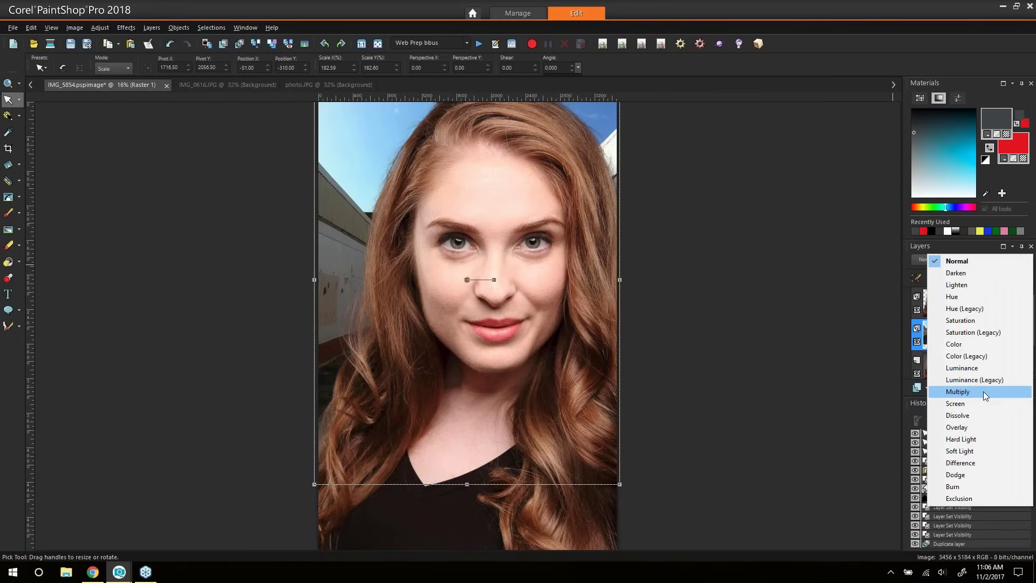
pyautogui.click(972, 275)
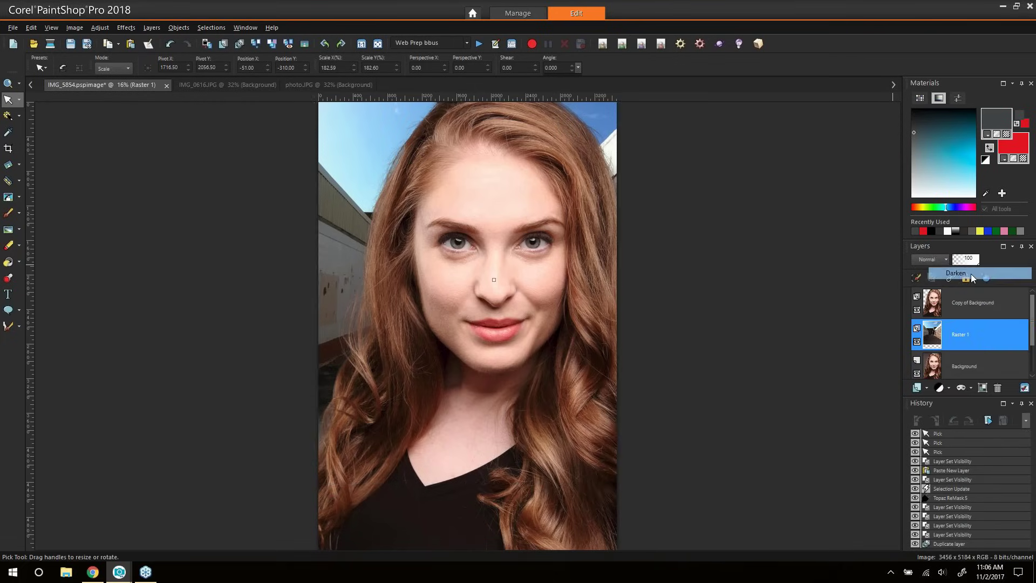
pyautogui.click(940, 260)
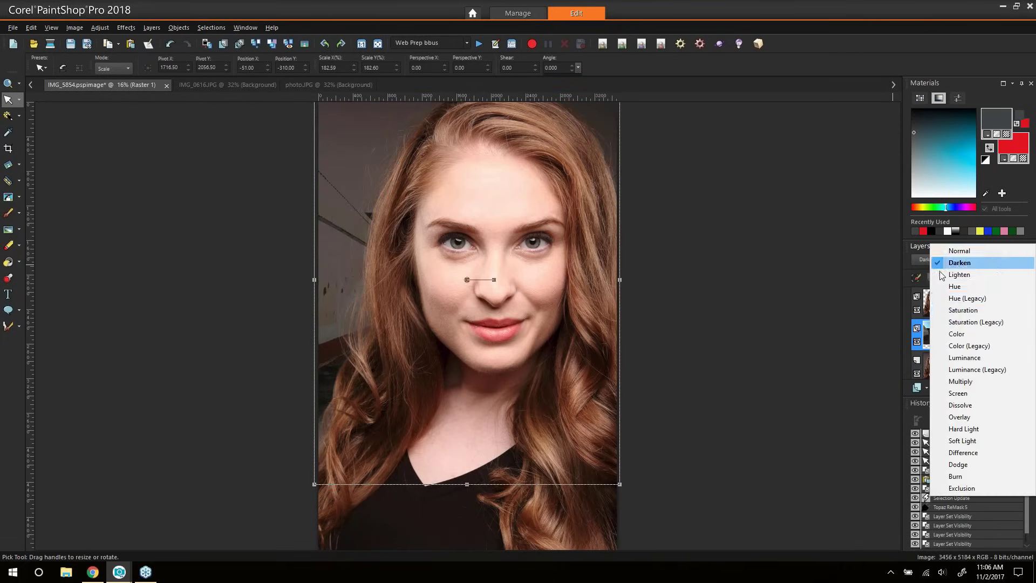
pyautogui.click(955, 334)
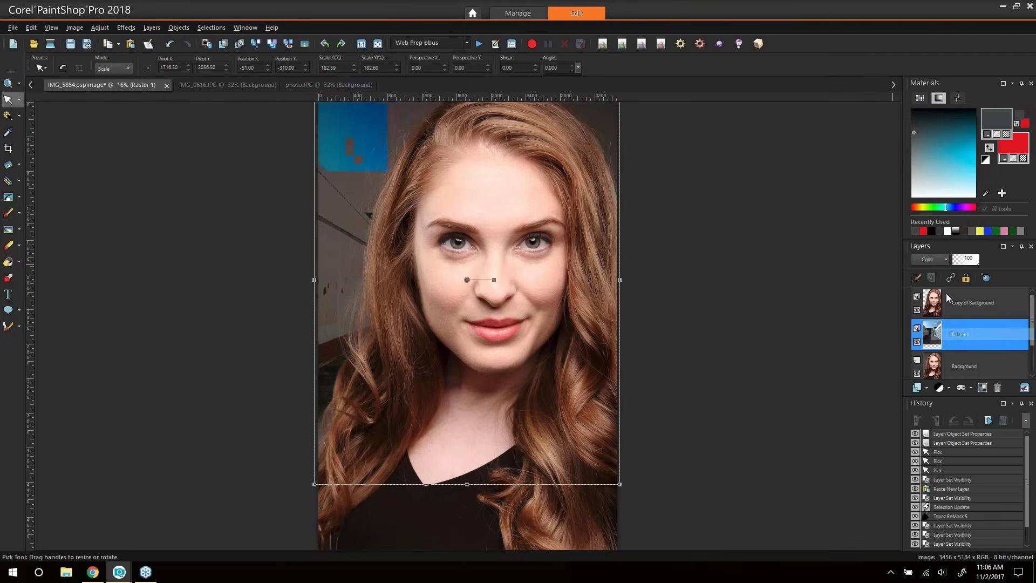
# Set the alley layer's blend mode to Overlay, and briefly hide the cutout layer to inspect the blend underneath
pyautogui.click(933, 261)
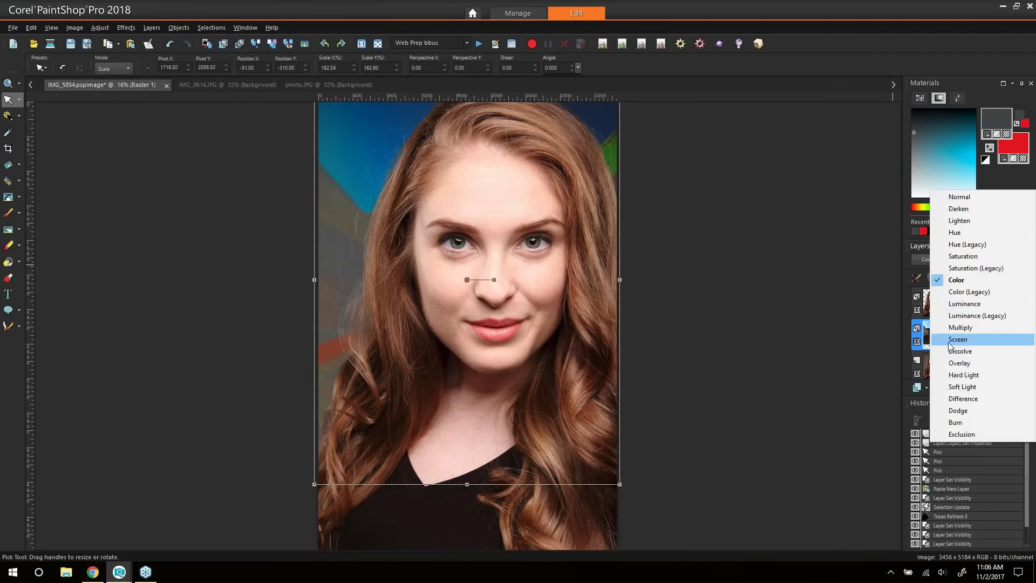
pyautogui.click(982, 364)
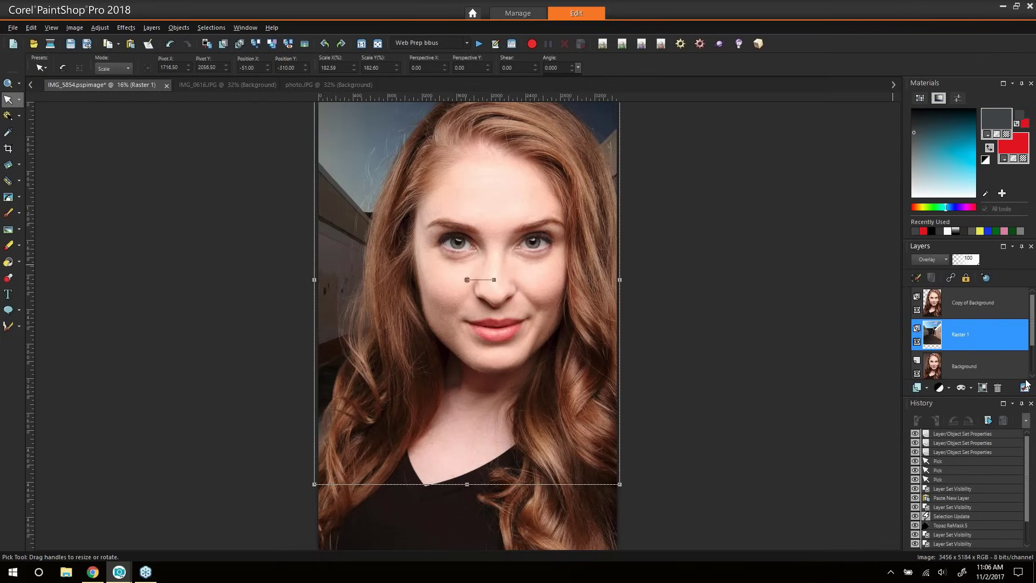
pyautogui.click(917, 310)
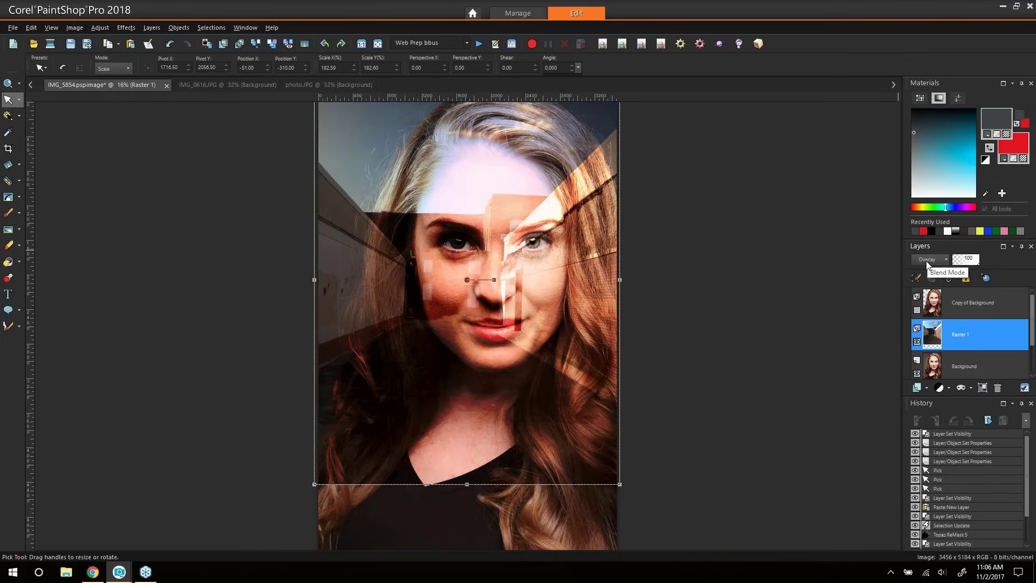
pyautogui.click(916, 310)
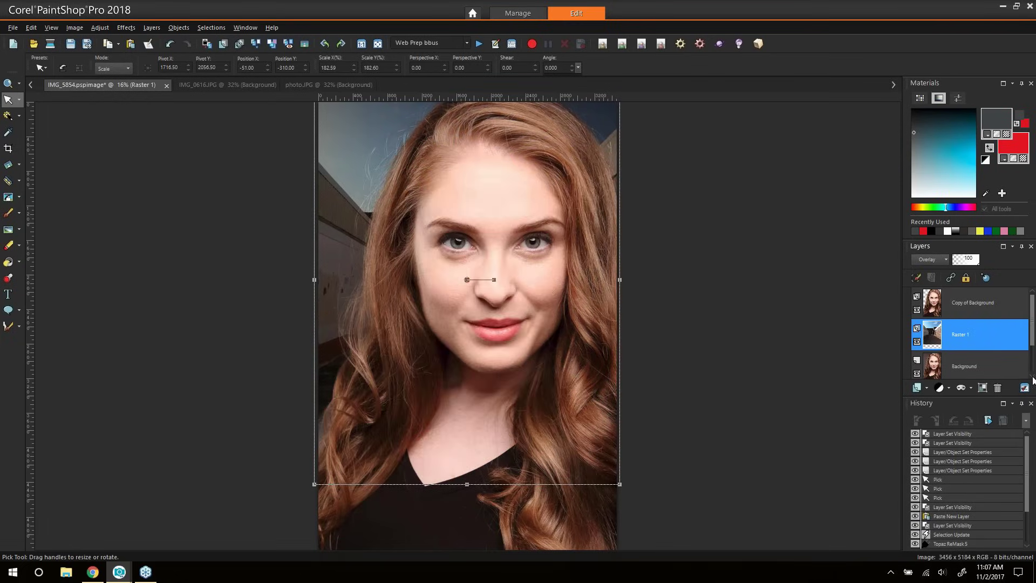
# Apply a Gaussian Blur with a radius of 100 to the alley layer
pyautogui.click(305, 45)
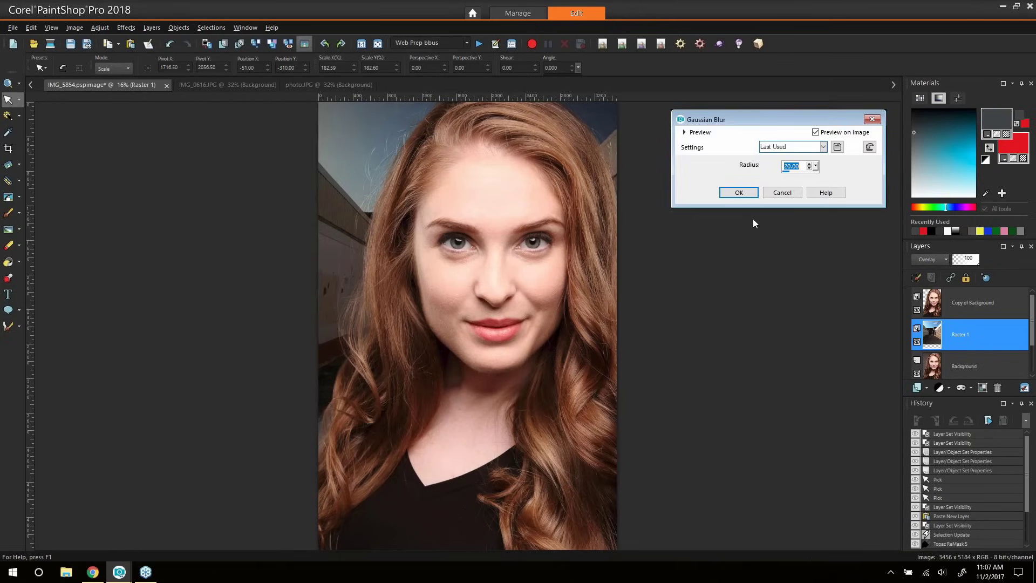
pyautogui.moveTo(815, 167); pyautogui.dragTo(865, 165)
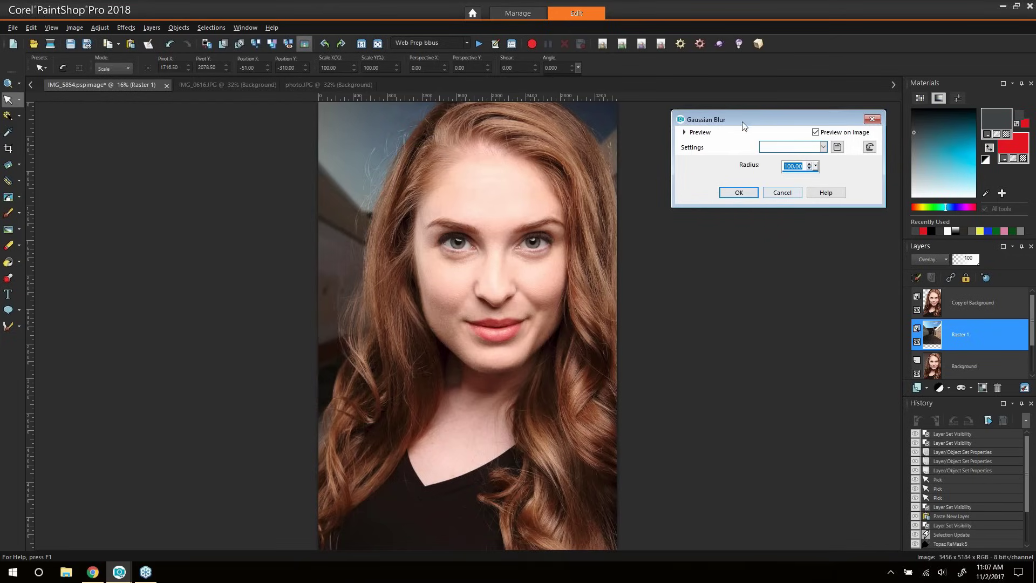
pyautogui.moveTo(744, 125); pyautogui.dragTo(724, 225)
pyautogui.click(721, 296)
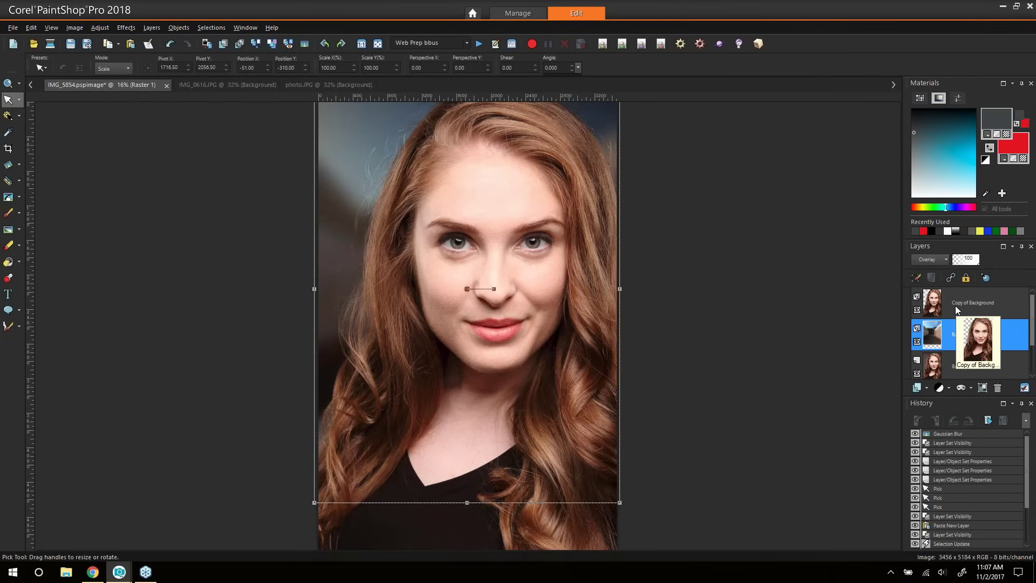
# Set the alley layer's blend mode to Multiply, and briefly hide the layer to compare the background
pyautogui.click(939, 260)
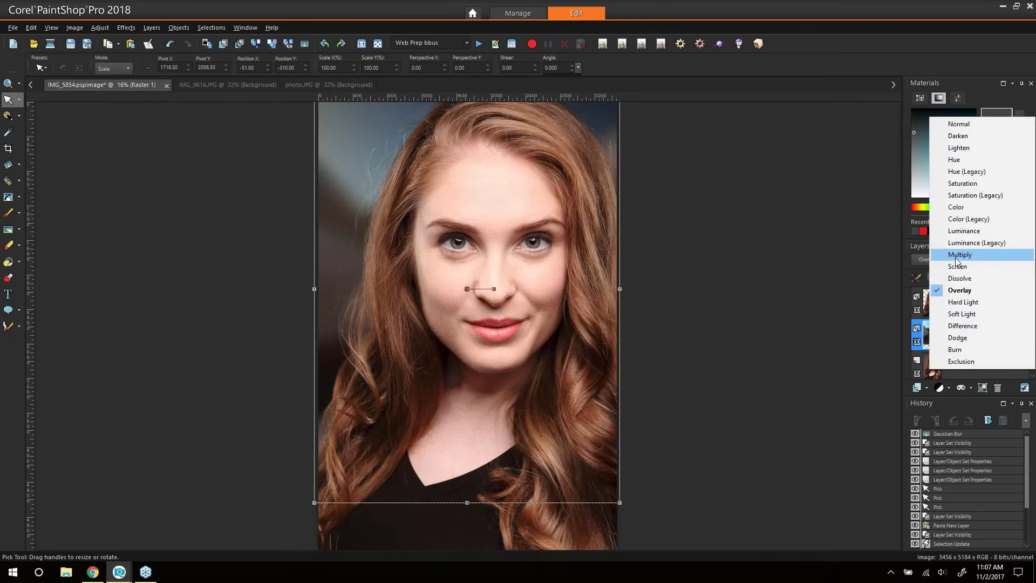
pyautogui.click(956, 256)
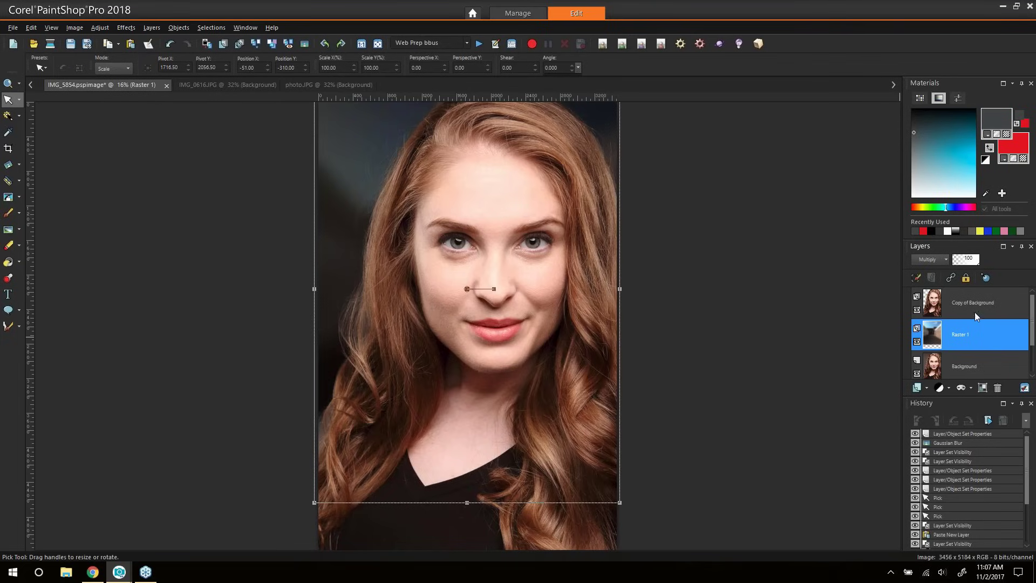
pyautogui.click(972, 309)
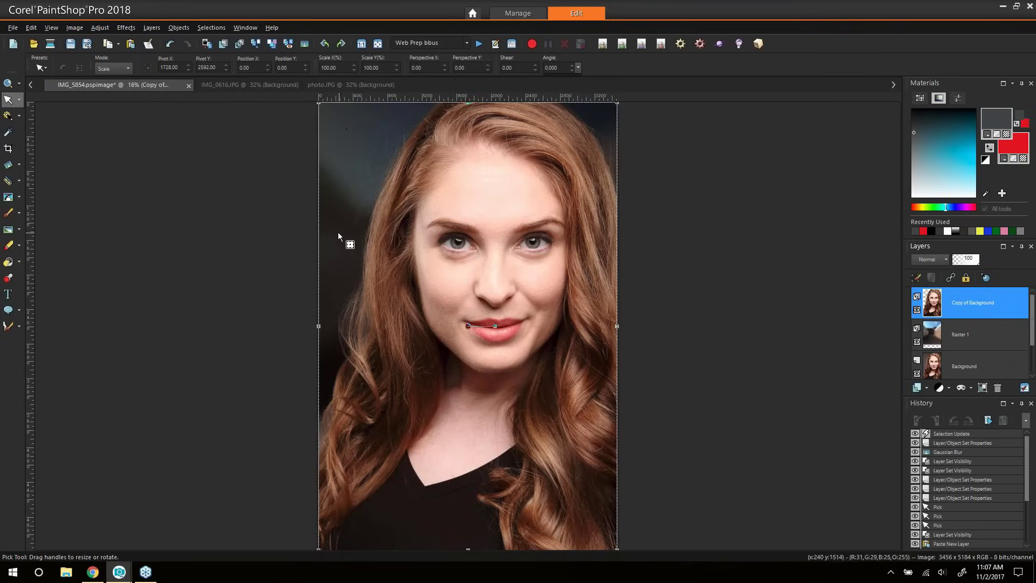
pyautogui.click(8, 83)
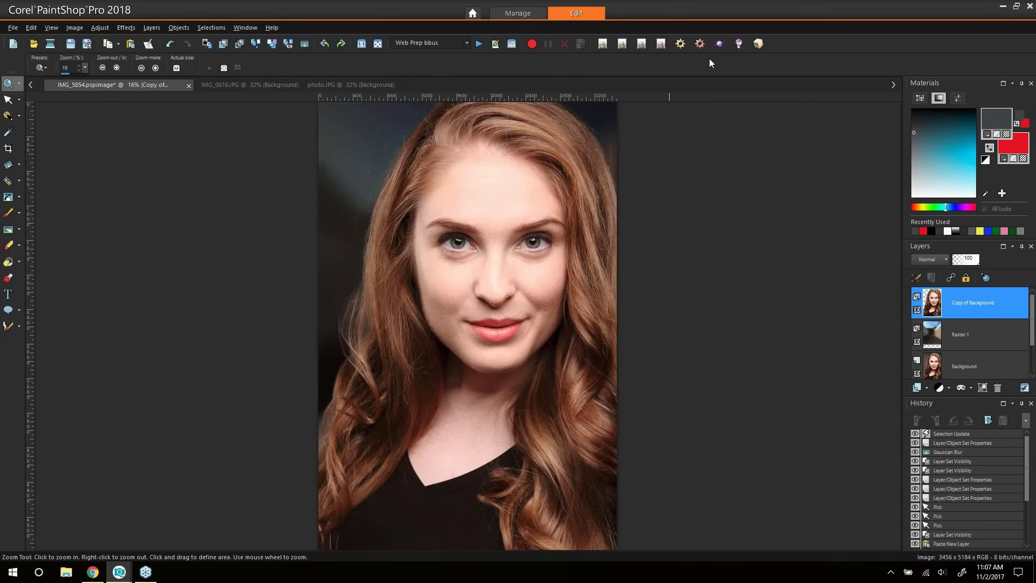
pyautogui.click(917, 342)
pyautogui.click(917, 342)
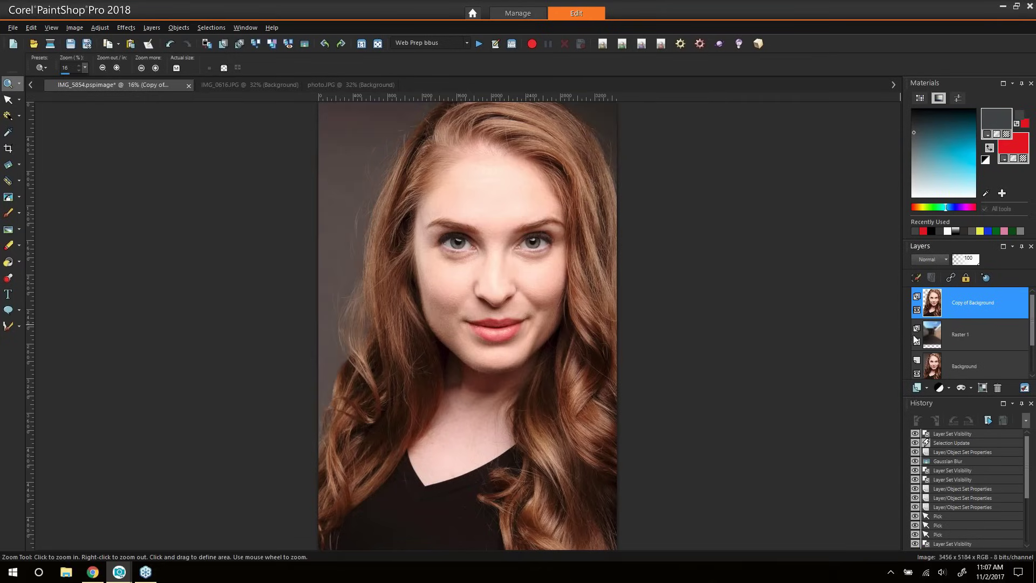
# Merge all layers into one and run the Eyes script on the flattened portrait
pyautogui.click(272, 43)
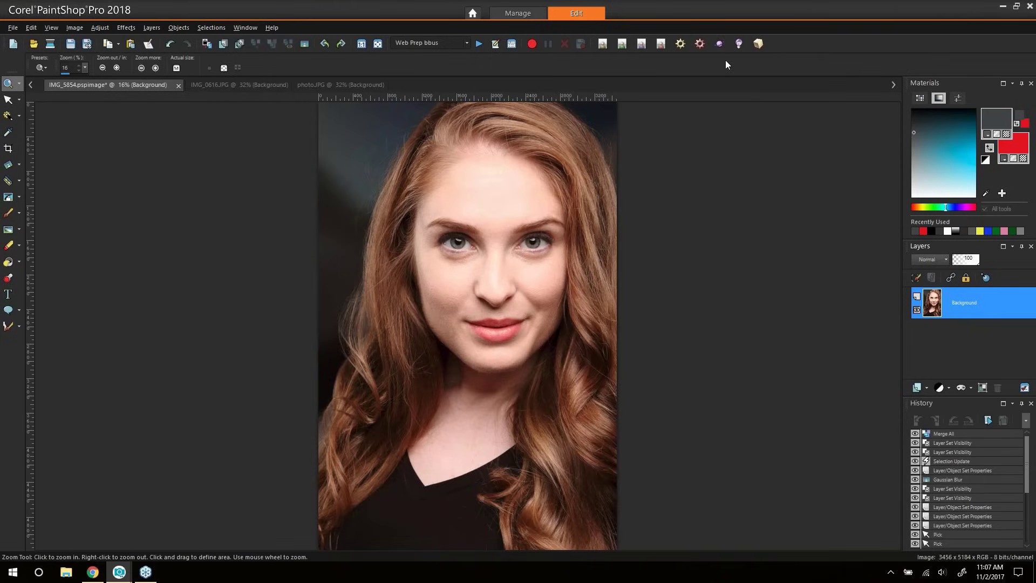
pyautogui.click(719, 43)
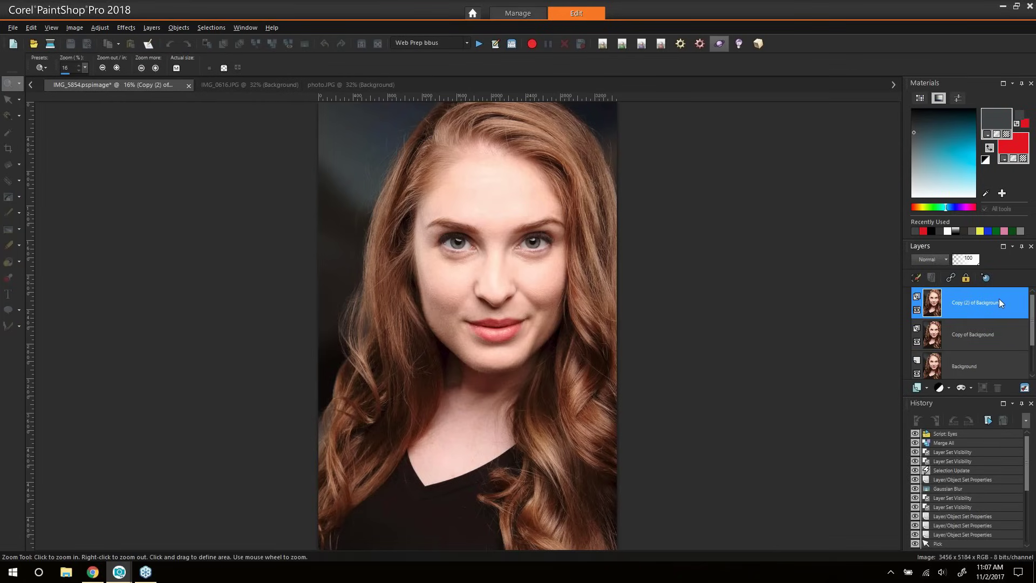
# Toggle the visibility of the Copy (2) of Background layer to compare the portrait with and without it
pyautogui.moveTo(995, 366)
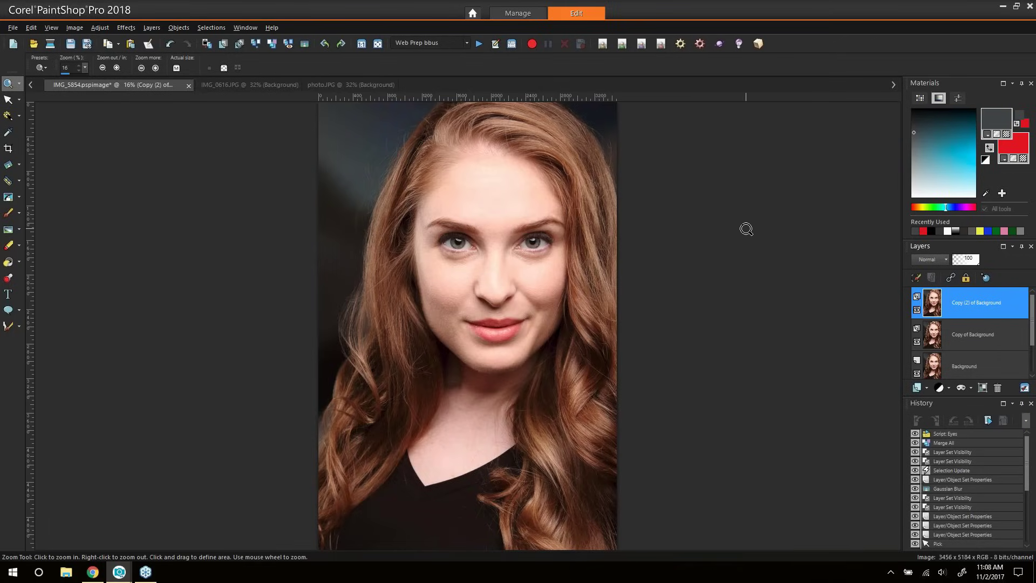
pyautogui.click(1001, 336)
pyautogui.click(916, 310)
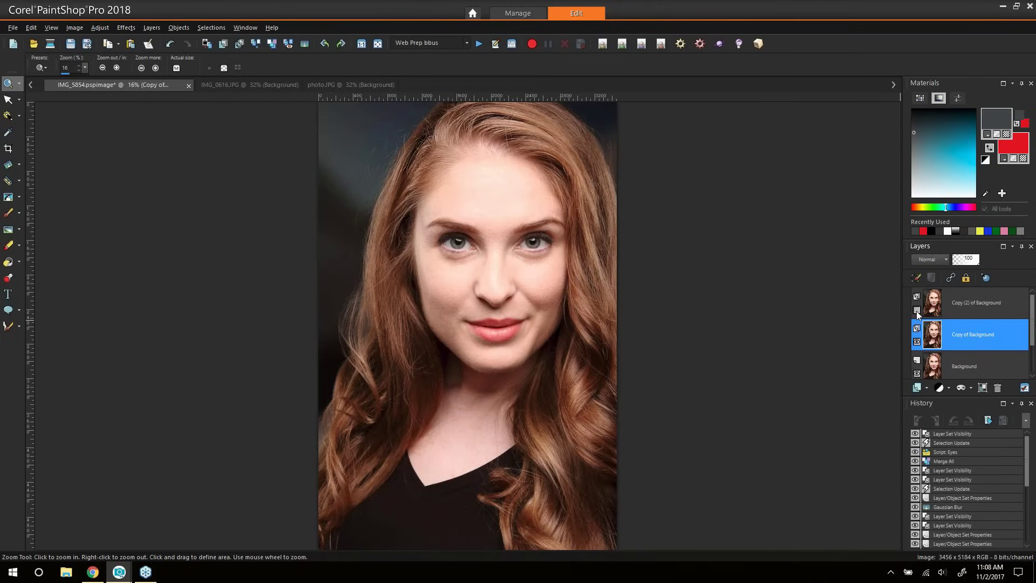
pyautogui.click(916, 311)
pyautogui.click(916, 311)
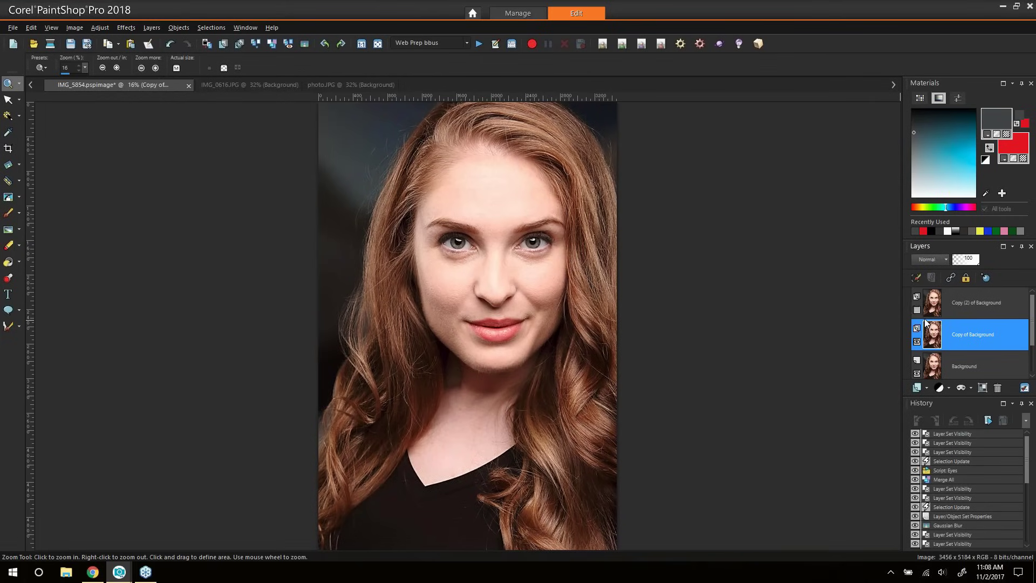
pyautogui.click(917, 310)
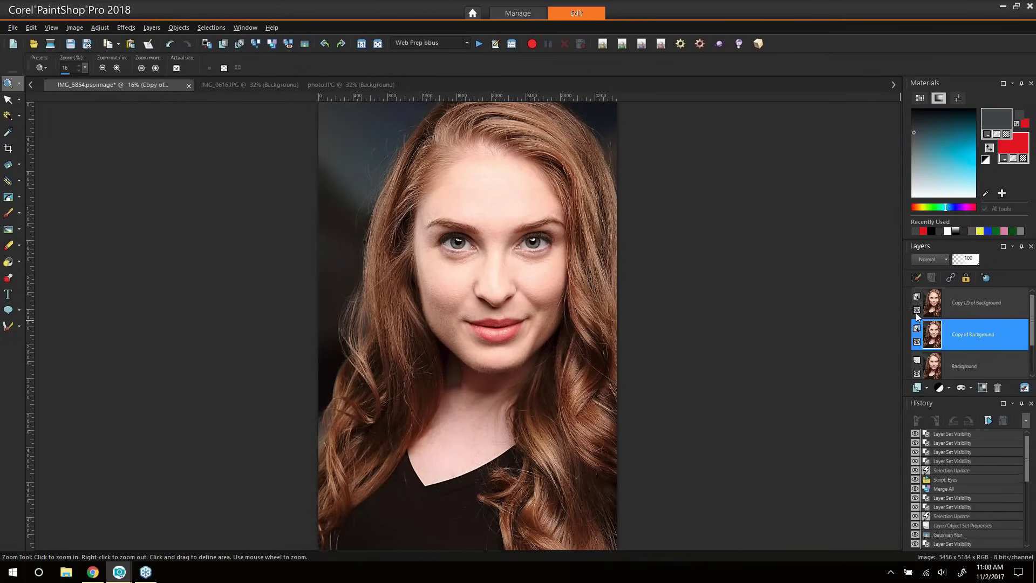
# Erase the irises of both eyes on the Copy (2) of Background layer with a soft eraser
pyautogui.click(995, 313)
pyautogui.moveTo(418, 204); pyautogui.dragTo(585, 285)
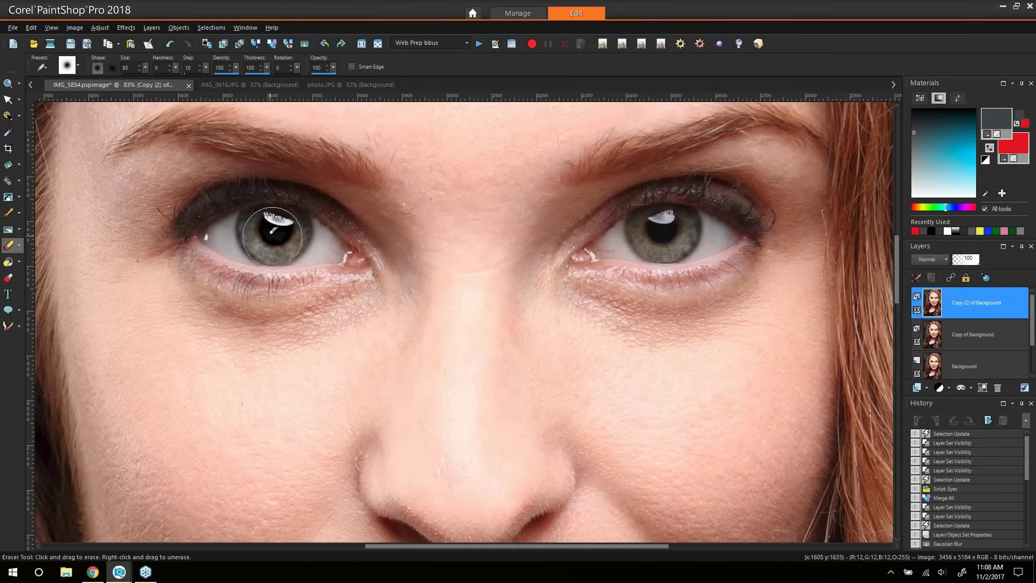
pyautogui.moveTo(271, 233); pyautogui.dragTo(282, 236)
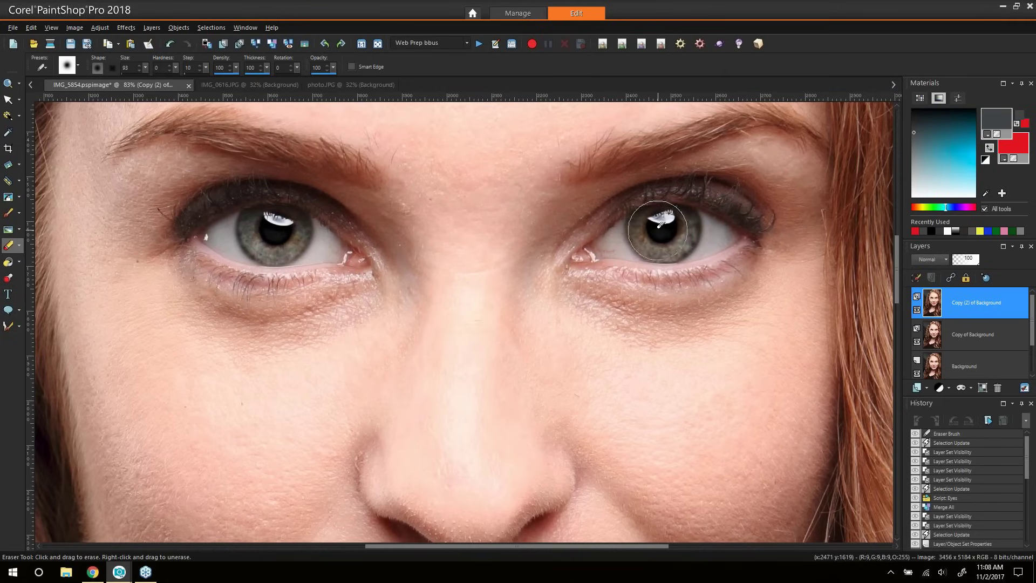
pyautogui.moveTo(659, 223); pyautogui.dragTo(661, 225)
# Select the Copy of Background layer and toggle its visibility to compare its effect on the eyes
pyautogui.click(985, 338)
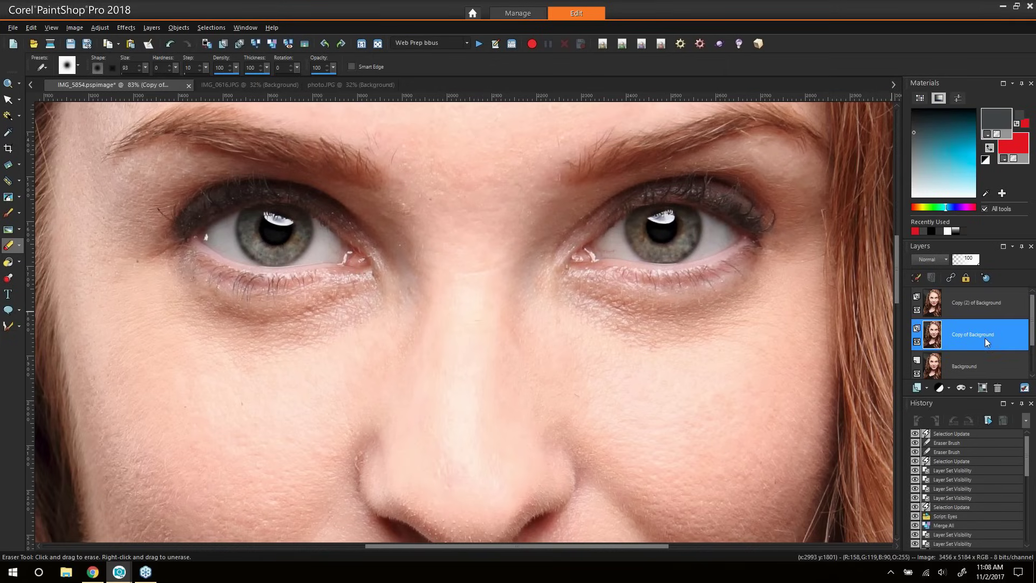
pyautogui.click(917, 342)
pyautogui.click(916, 342)
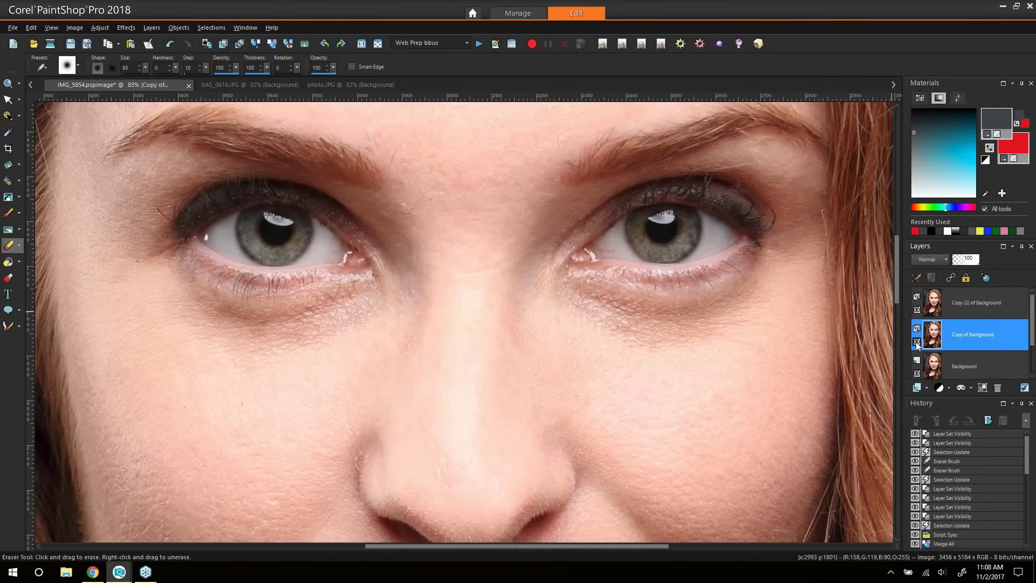
pyautogui.click(916, 342)
pyautogui.click(917, 342)
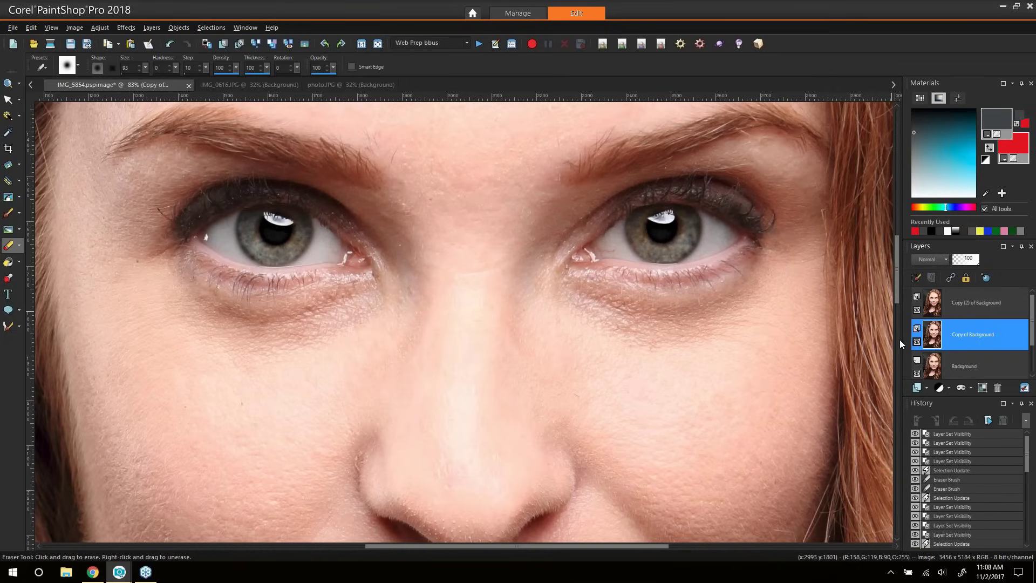
# Brighten both irises on the Copy of Background layer using a small white paint brush at 20 opacity in Soft Light mode
pyautogui.click(8, 212)
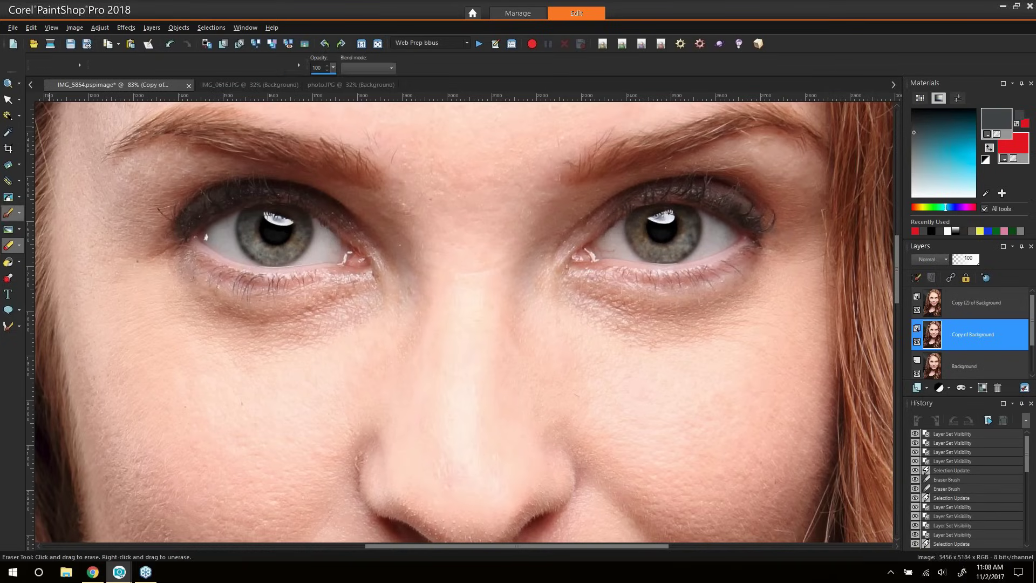
pyautogui.click(949, 230)
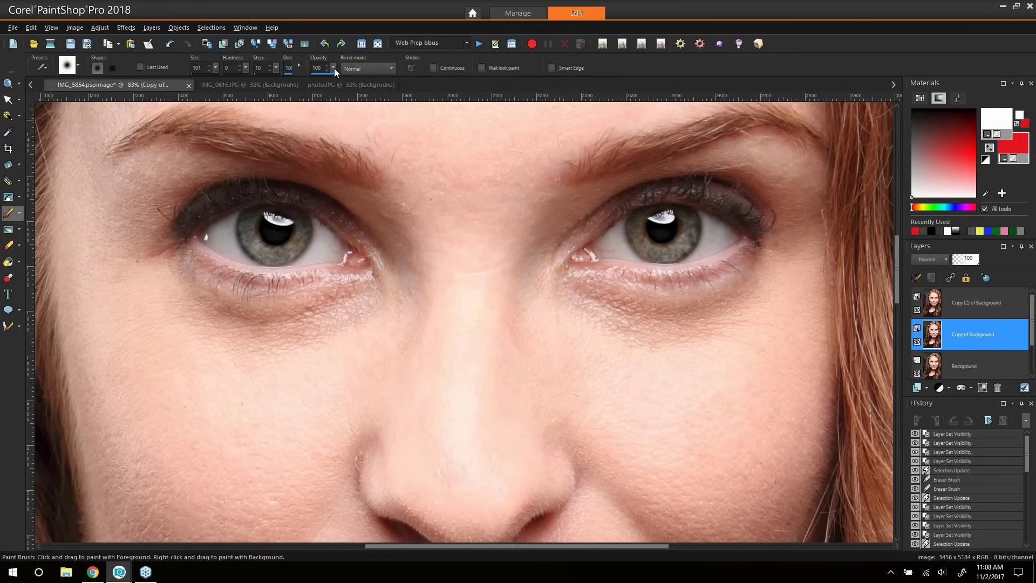
pyautogui.moveTo(334, 68); pyautogui.dragTo(323, 78)
pyautogui.click(367, 68)
pyautogui.click(375, 199)
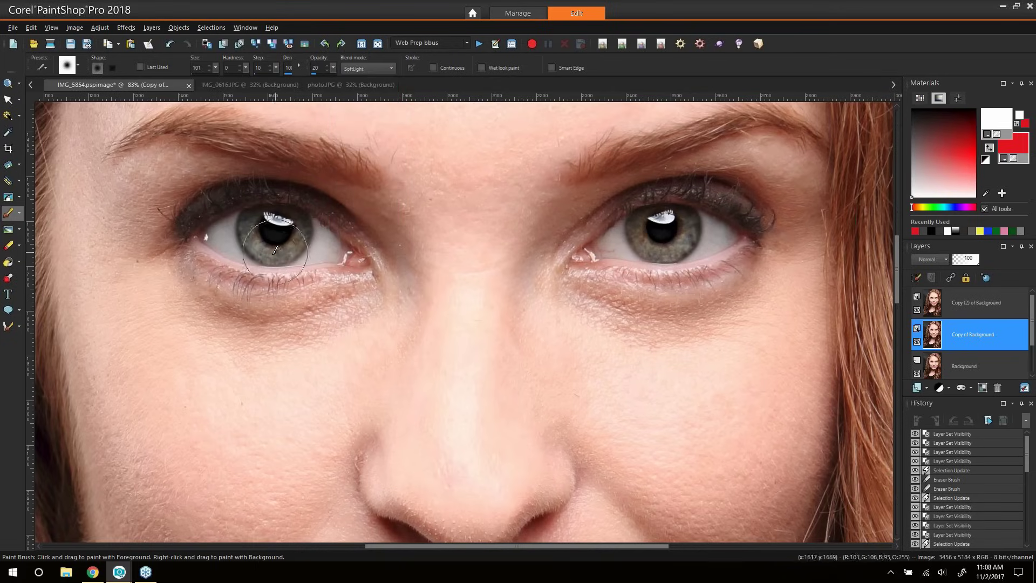
pyautogui.moveTo(267, 258)
pyautogui.keyDown('alt'); pyautogui.mouseDown()
pyautogui.moveTo(251, 240)
pyautogui.moveTo(288, 247)
pyautogui.moveTo(242, 237)
pyautogui.mouseUp(); pyautogui.keyUp('alt')
pyautogui.moveTo(638, 227)
pyautogui.mouseDown()
pyautogui.moveTo(655, 255)
pyautogui.moveTo(685, 243)
pyautogui.mouseUp()
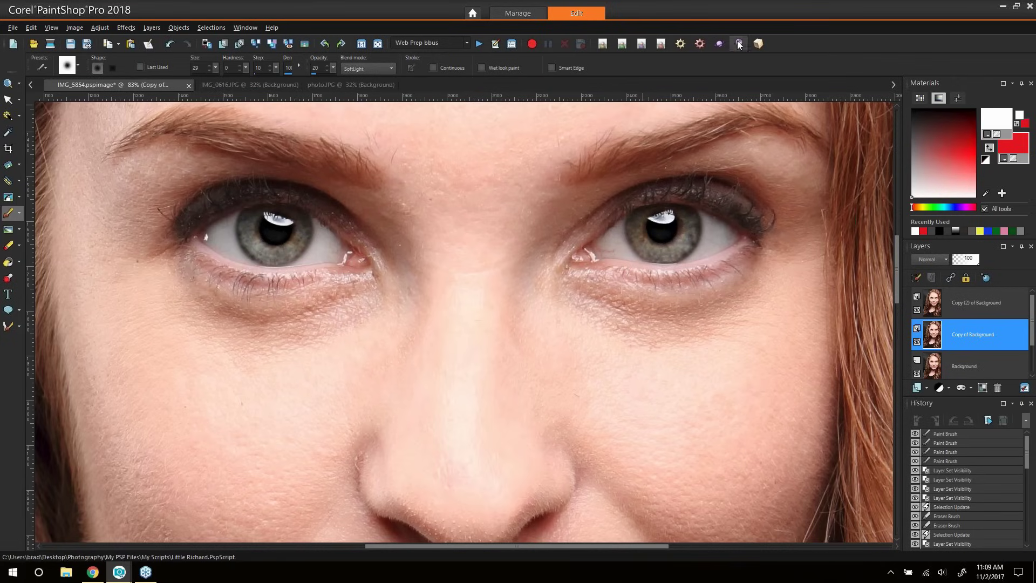
# Compare the whole portrait with and without the Copy of Background layer, and try the layer at 55 opacity before restoring 100
pyautogui.click(377, 45)
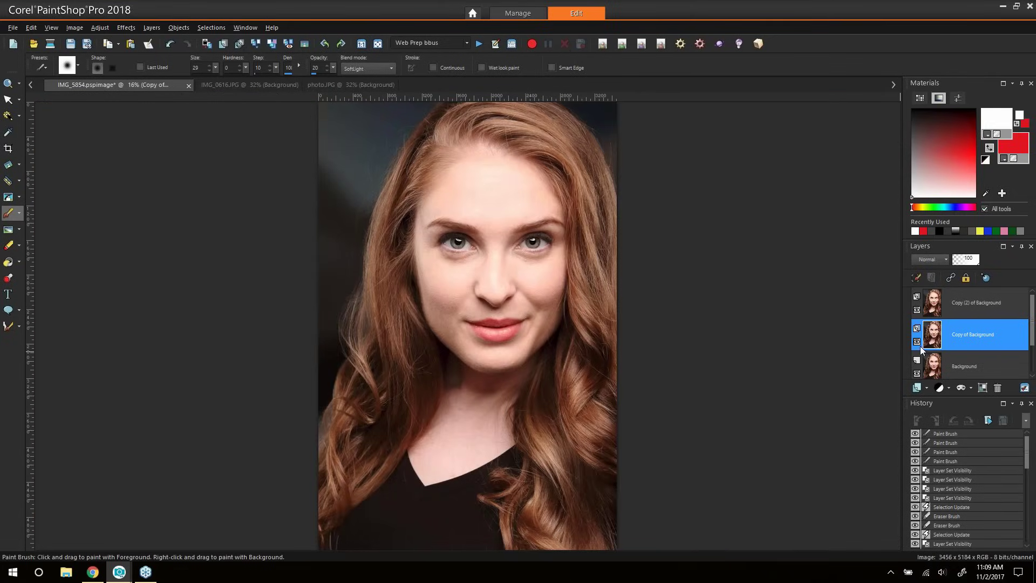
pyautogui.click(917, 342)
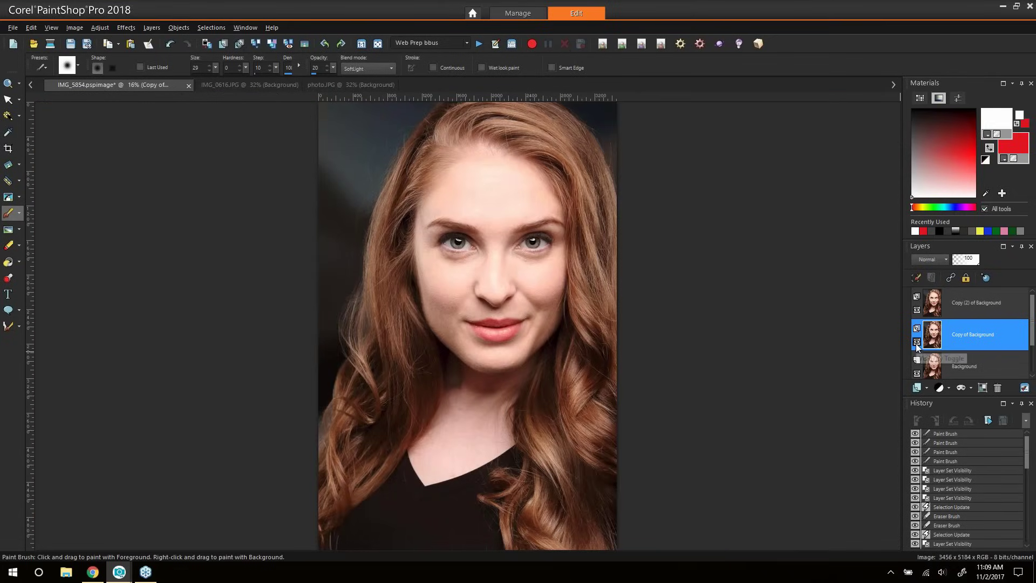
pyautogui.click(917, 341)
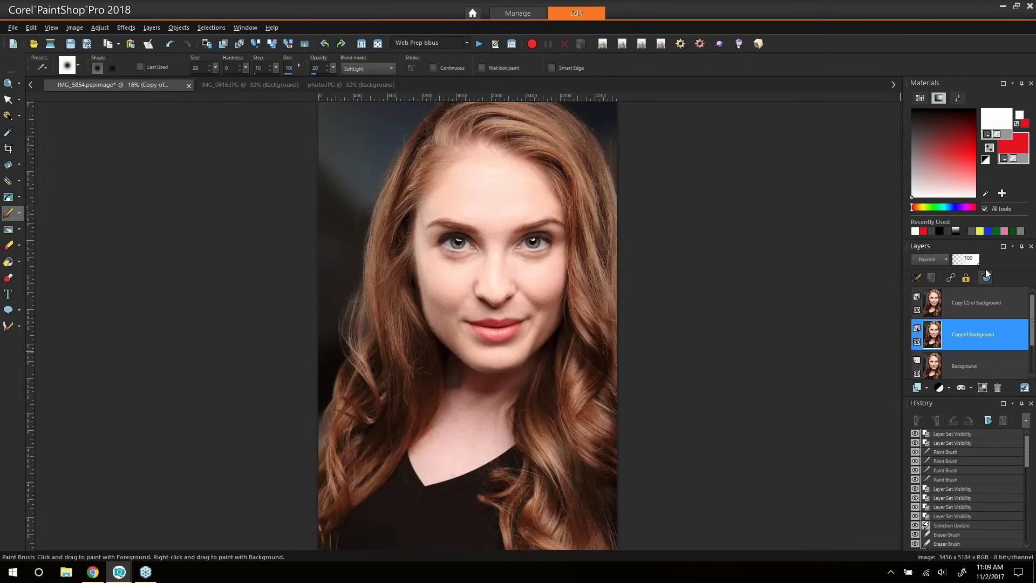
pyautogui.click(966, 260)
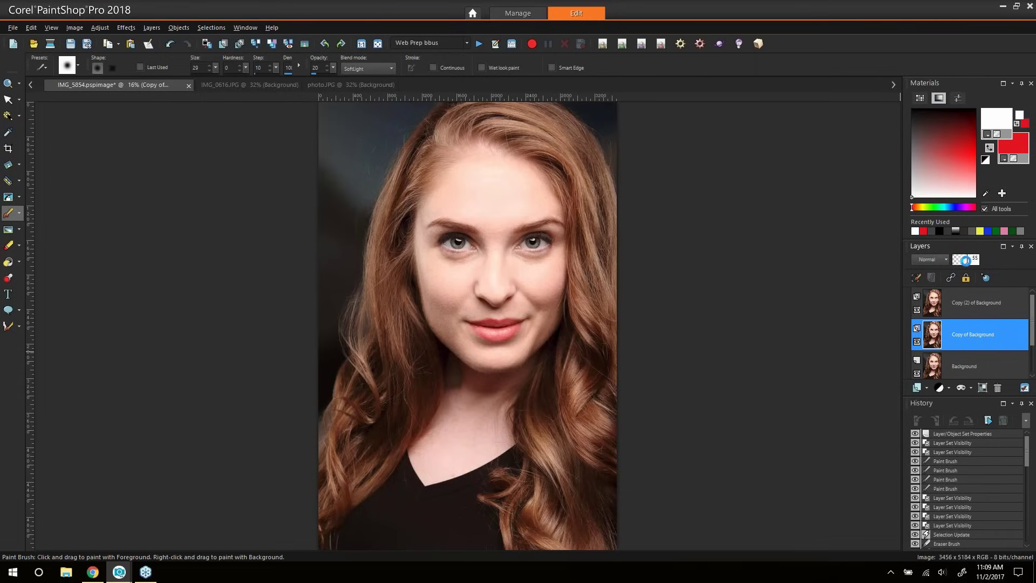
pyautogui.moveTo(966, 260); pyautogui.dragTo(985, 258)
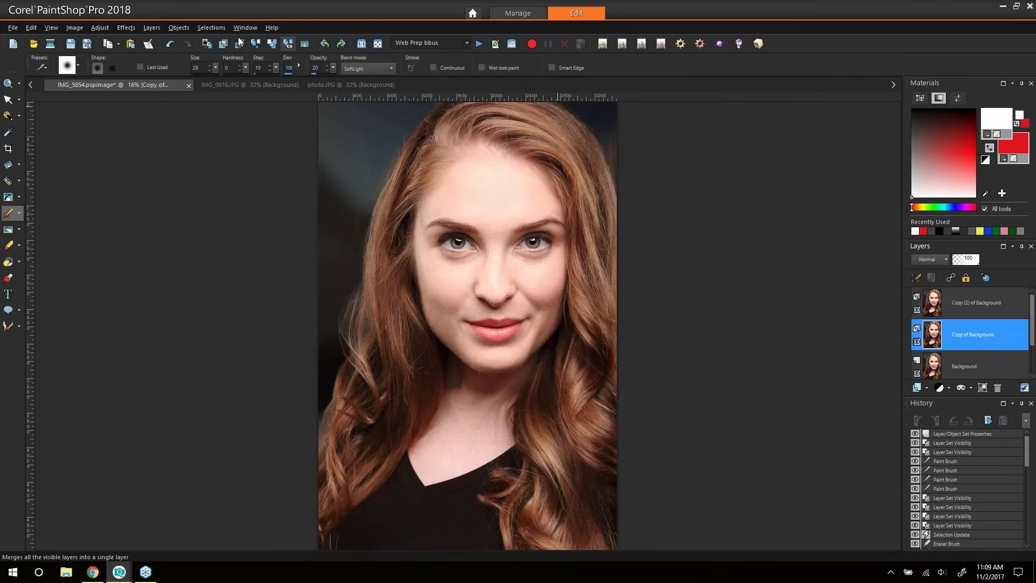
# Save the finished portrait as a JPEG file named 5854.jpg
pyautogui.click(12, 28)
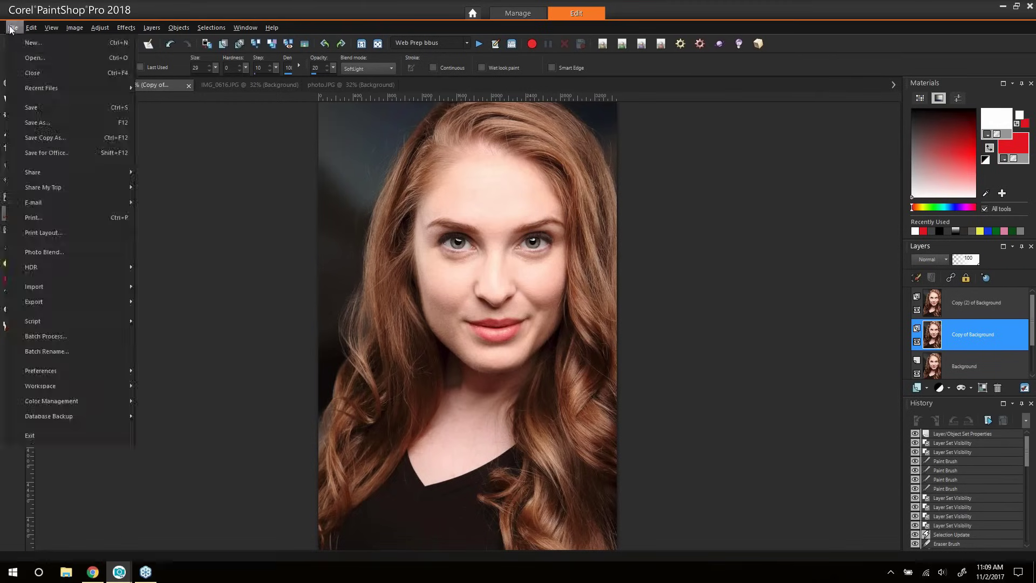
pyautogui.click(54, 129)
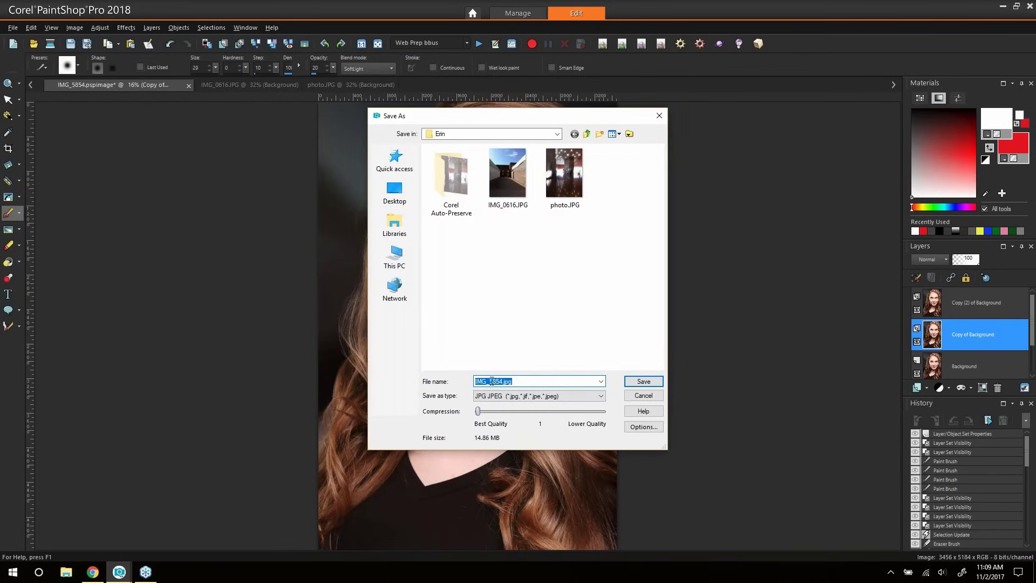
pyautogui.press('Home')
pyautogui.hotkey('shift', 'Right')
pyautogui.hotkey('shift', 'Right')
pyautogui.hotkey('shift', 'Right')
pyautogui.hotkey('shift', 'Right')
pyautogui.press('Delete')
pyautogui.press('Return')
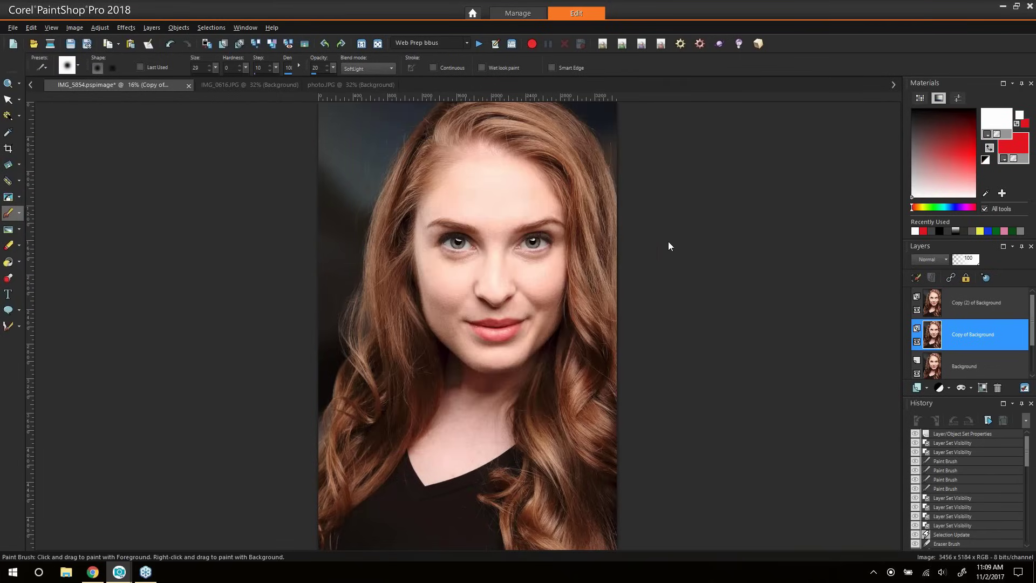
pyautogui.click(560, 313)
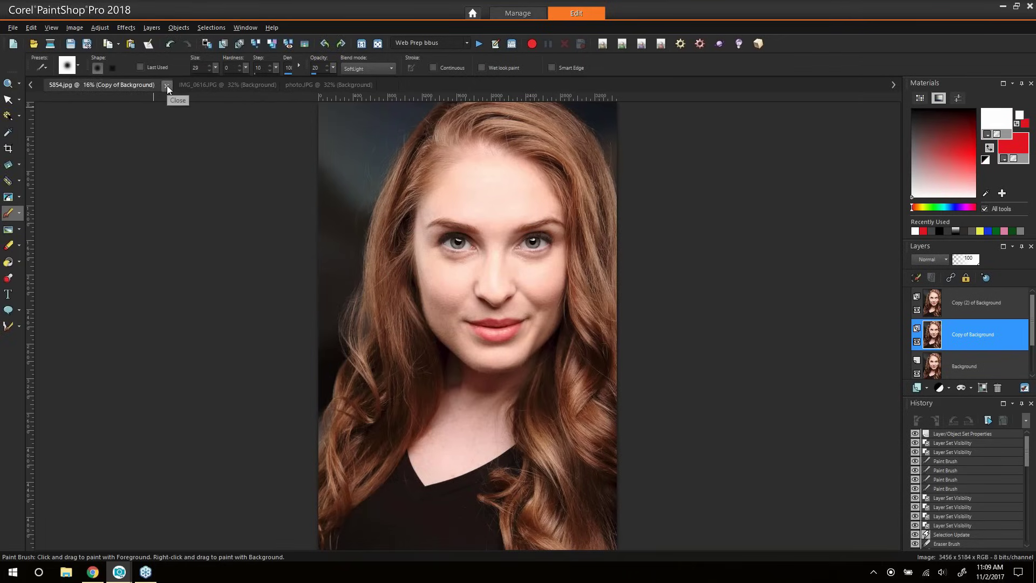
# Close the portrait, IMG_0616.JPG and photo.JPG, and switch to the Manage workspace
pyautogui.click(167, 86)
pyautogui.click(257, 85)
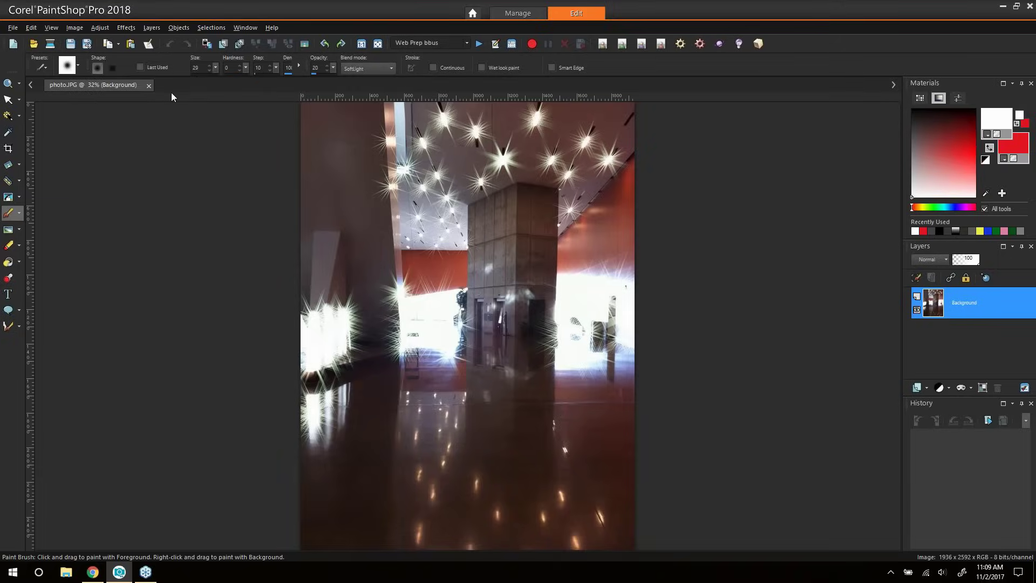
pyautogui.click(149, 85)
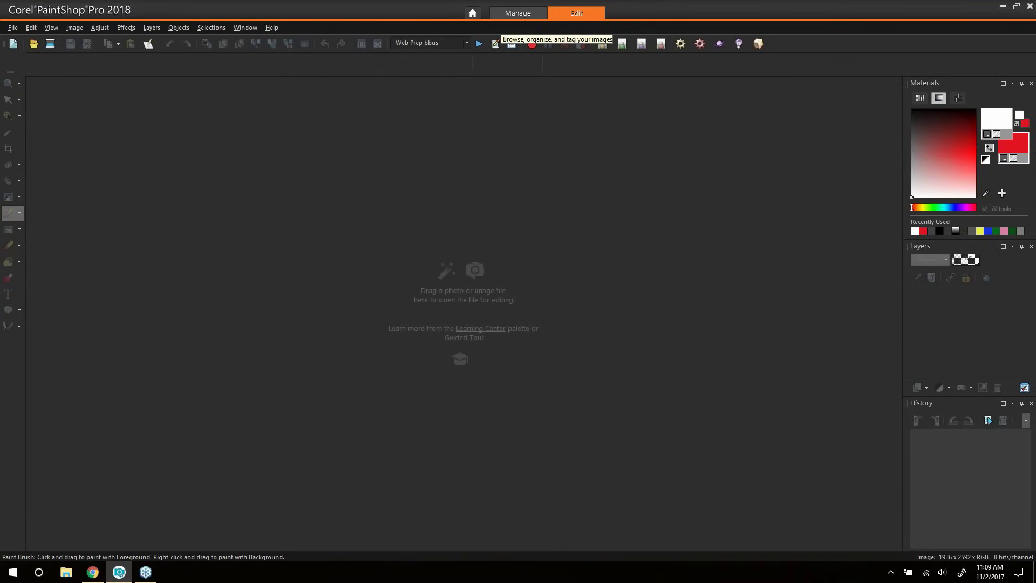
pyautogui.click(507, 14)
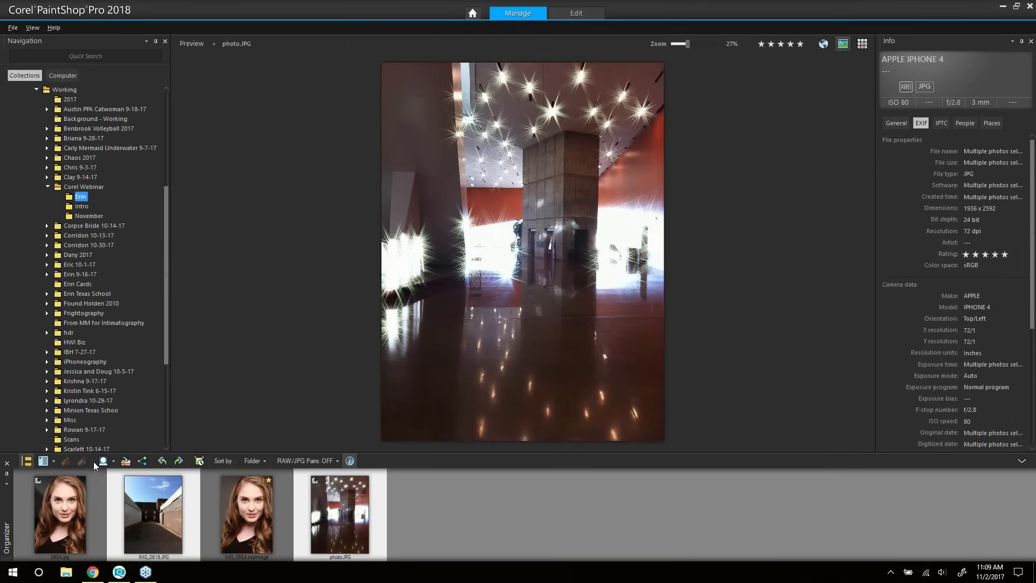
# Open the November collection folder and preview IMG_4274.JPG, IMG_7077.JPG and IMG_7077.pspimage
pyautogui.click(80, 217)
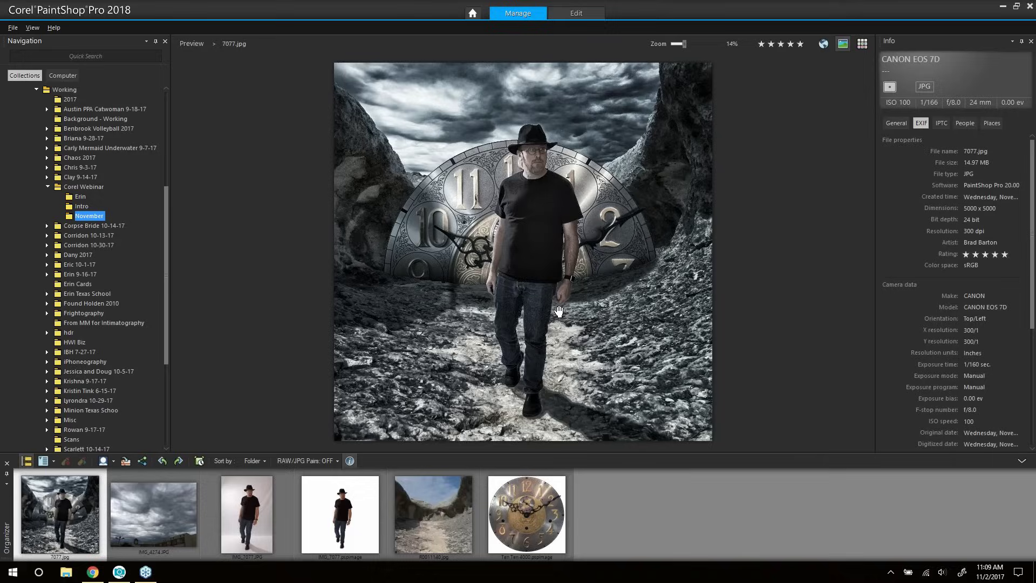
pyautogui.click(176, 521)
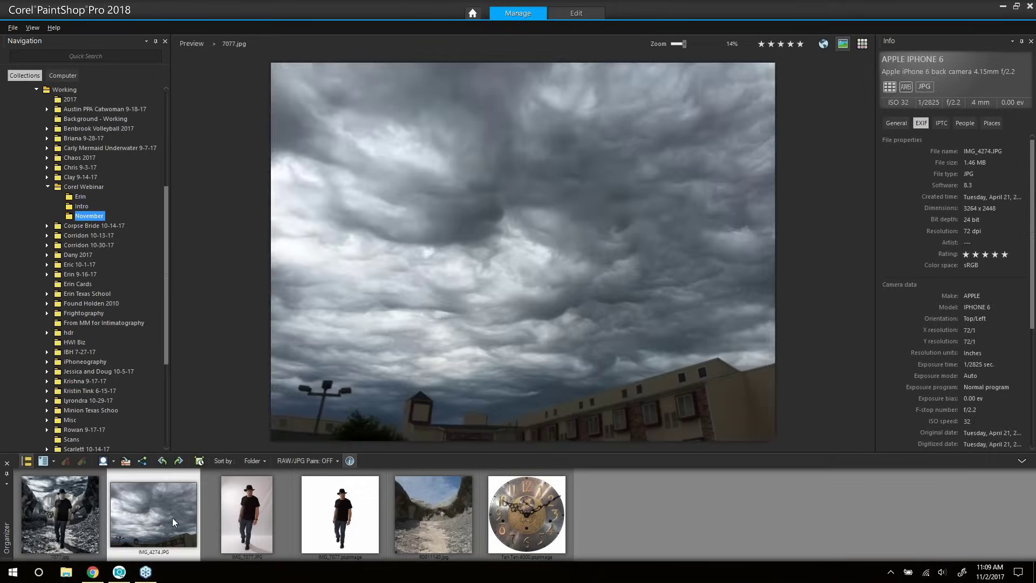
pyautogui.click(254, 520)
pyautogui.click(347, 532)
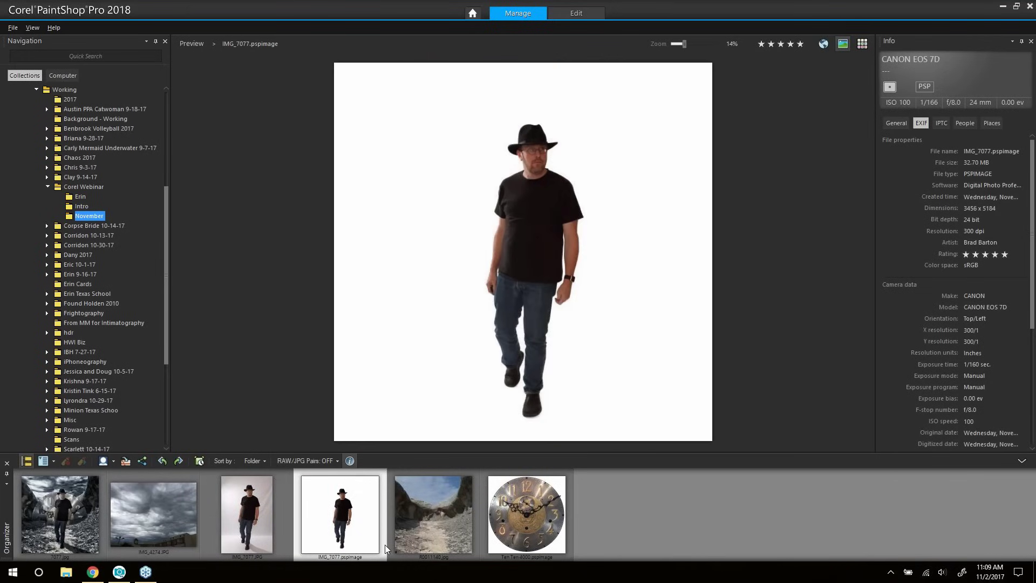
# Open R0011140.jpg, IMG_4274.JPG, IMG_7077.pspimage and Ten Ten 4000.pspimage in the Edit workspace
pyautogui.click(432, 526)
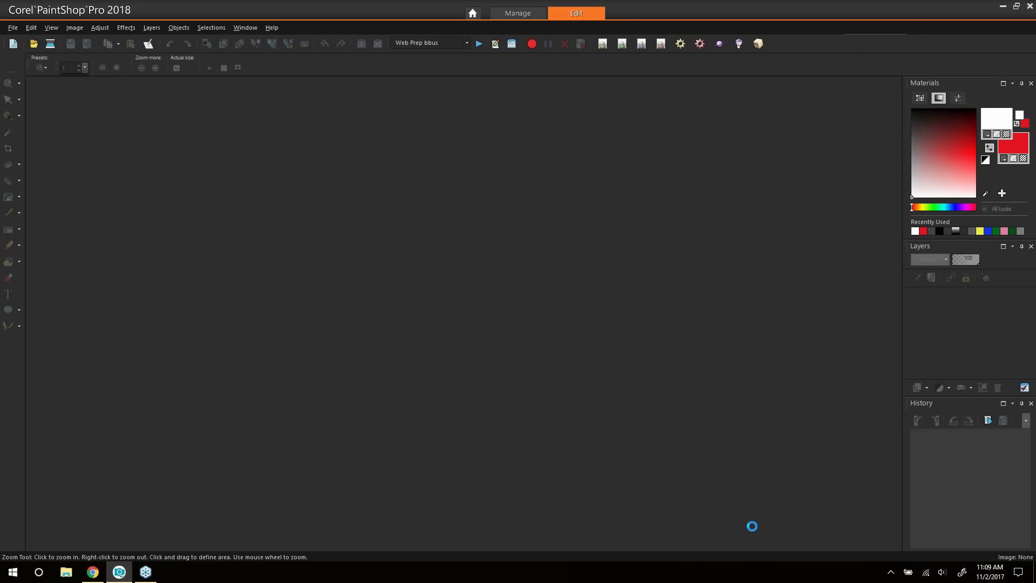
pyautogui.click(517, 14)
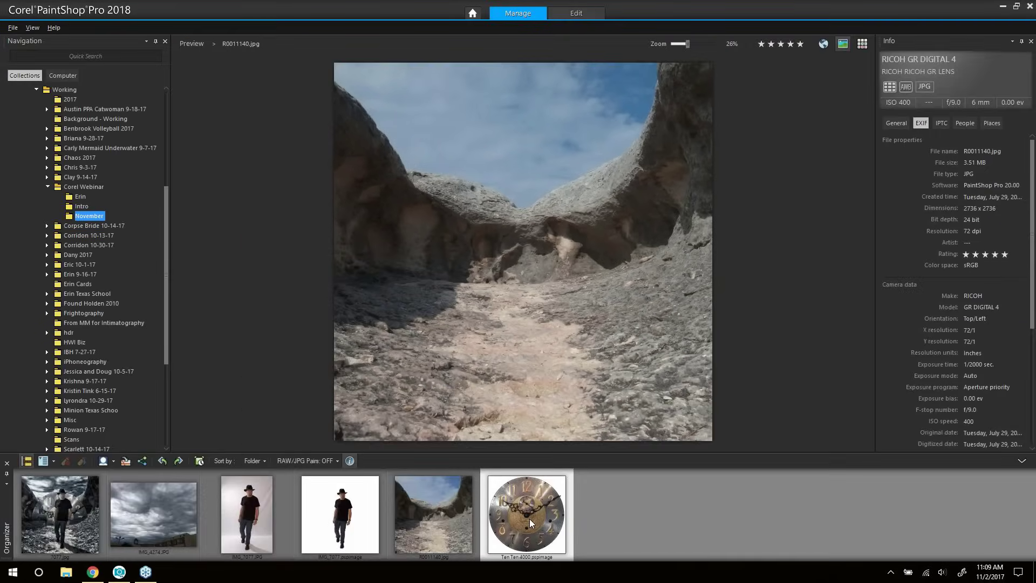
pyautogui.keyDown('ctrl'); pyautogui.click(318, 525); pyautogui.keyUp('ctrl')
pyautogui.keyDown('ctrl'); pyautogui.click(153, 514); pyautogui.keyUp('ctrl')
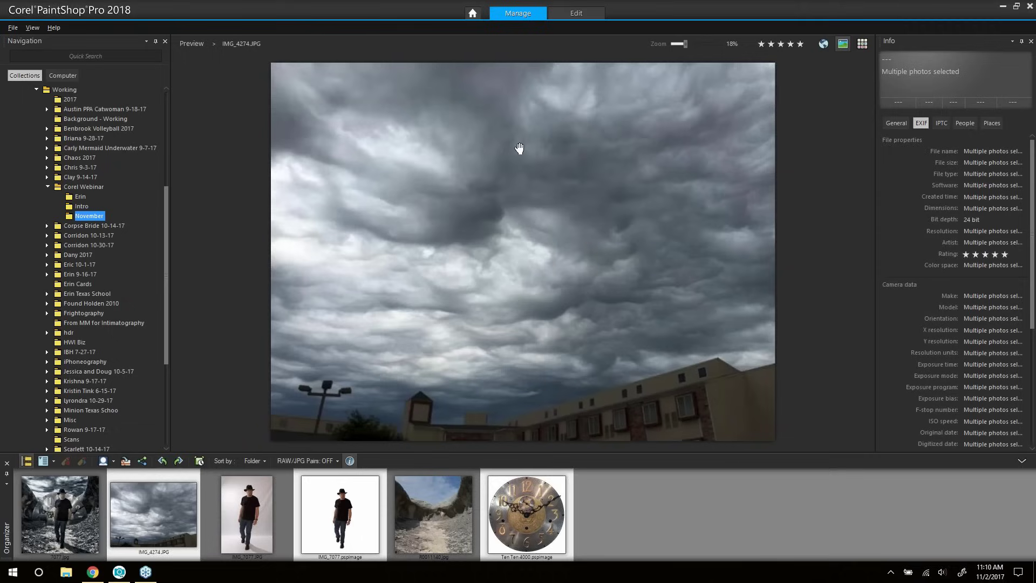
pyautogui.click(595, 16)
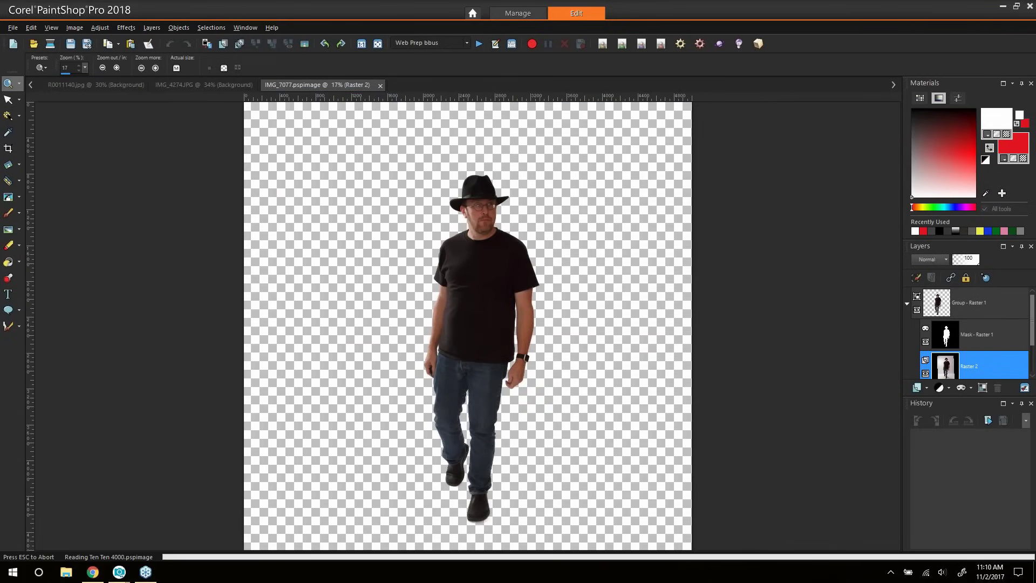
# Look through the opened clock, rocky path and cut-out man images
pyautogui.click(443, 103)
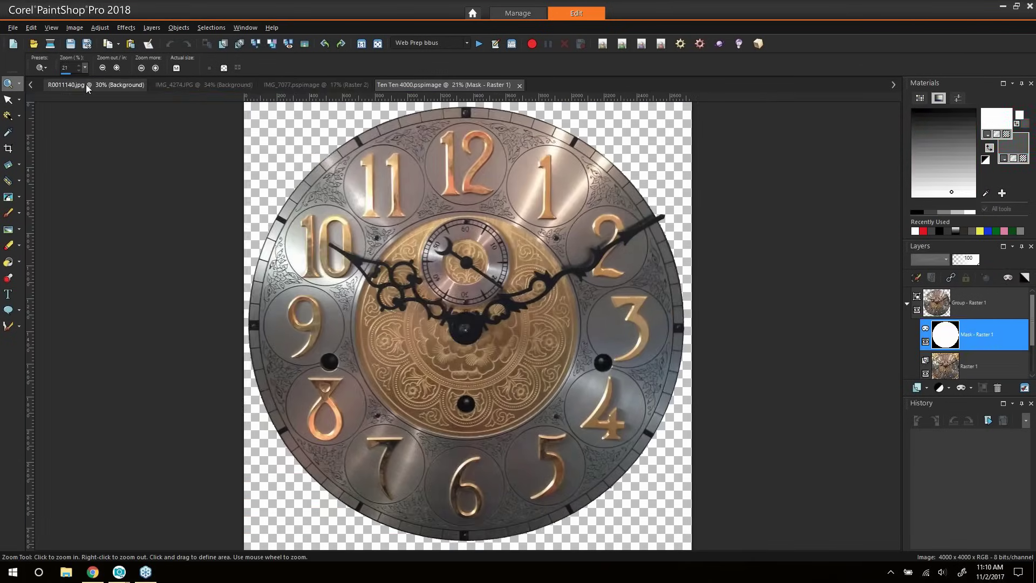
pyautogui.click(96, 85)
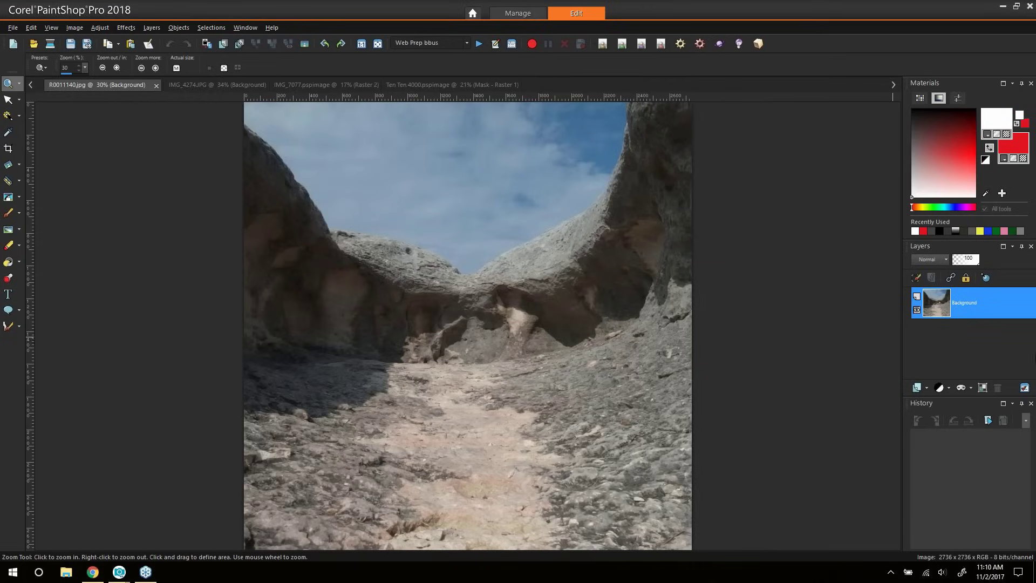
pyautogui.click(425, 90)
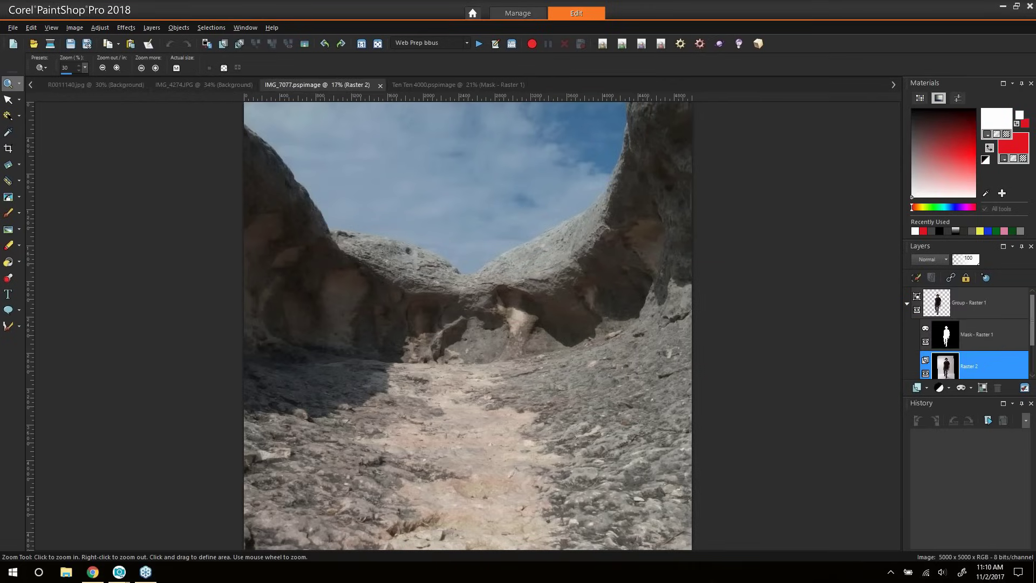
# Copy the stormy sky photo IMG_4274.JPG, close it and return to R0011140.jpg
pyautogui.click(214, 89)
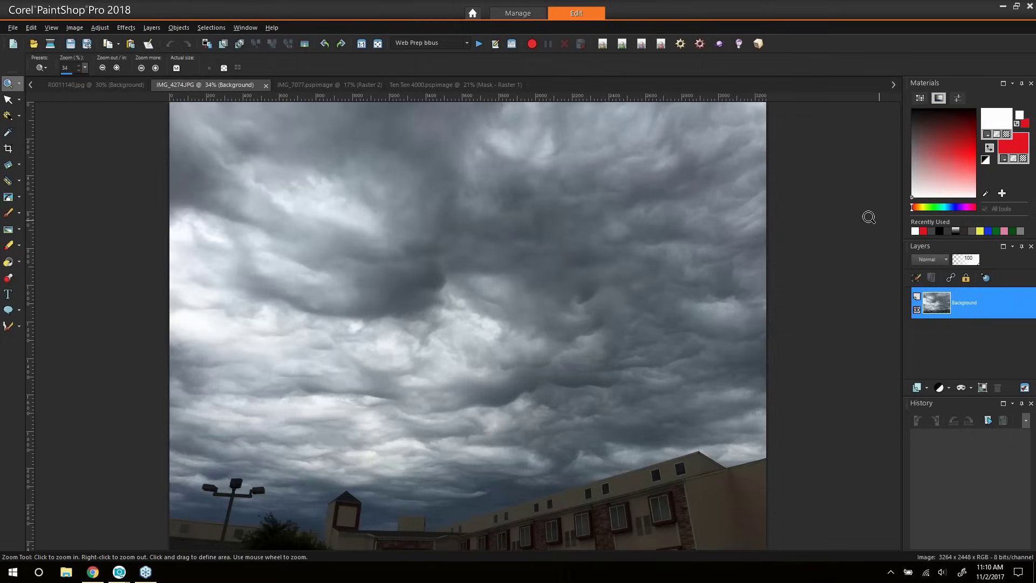
pyautogui.click(108, 45)
pyautogui.click(265, 85)
pyautogui.click(109, 86)
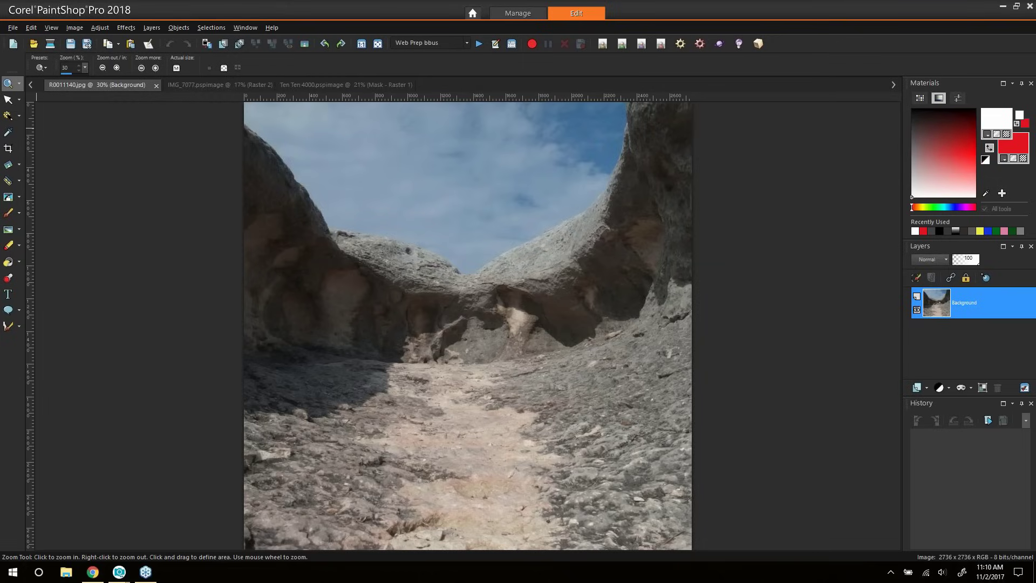
# Select the blue sky above the rocks with the Smart Selection Brush and hide it with a Hide Selection mask layer
pyautogui.click(24, 118)
pyautogui.click(96, 163)
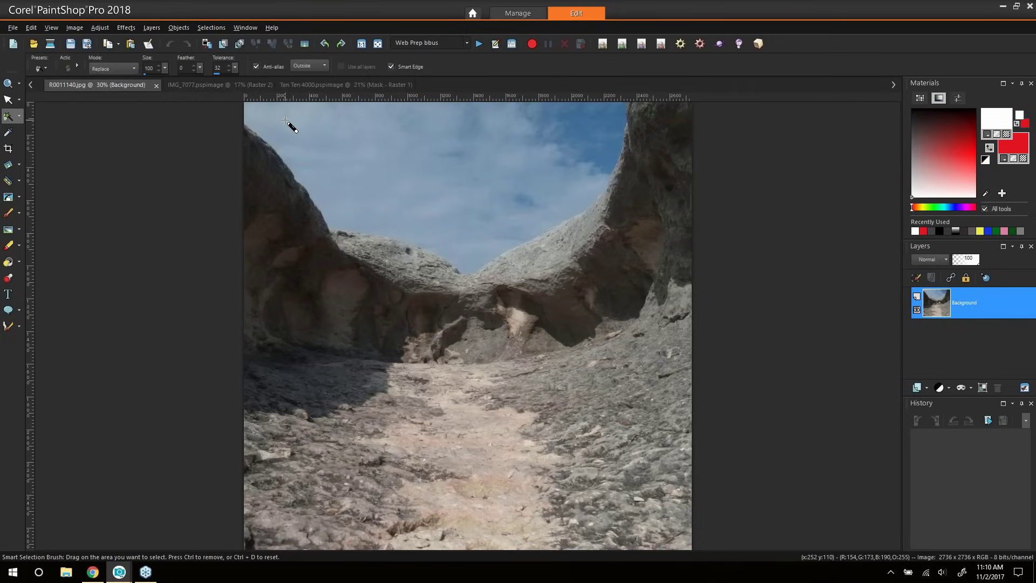
pyautogui.moveTo(289, 127)
pyautogui.mouseDown()
pyautogui.moveTo(384, 182)
pyautogui.moveTo(459, 186)
pyautogui.moveTo(517, 164)
pyautogui.mouseUp()
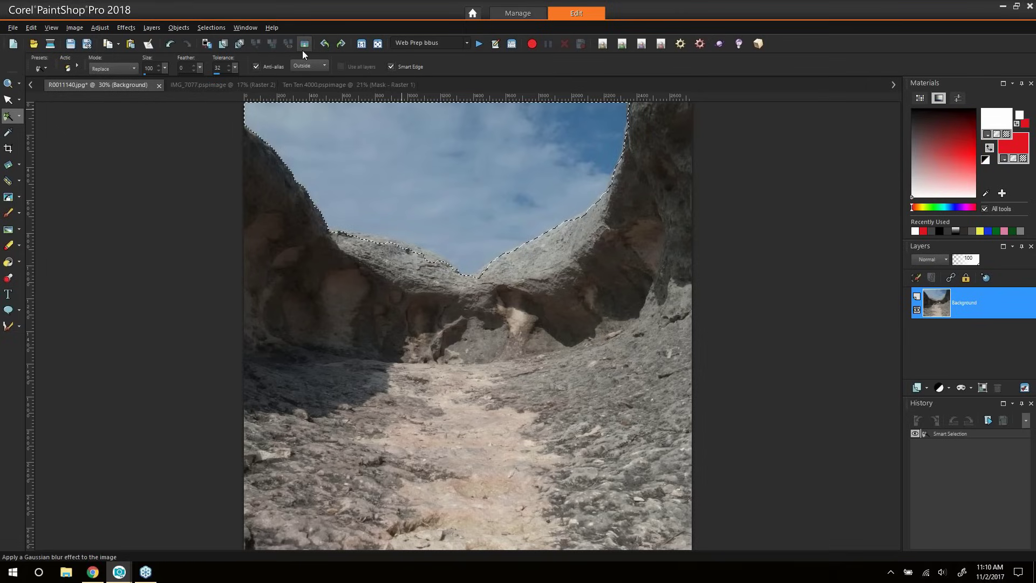
pyautogui.click(151, 27)
pyautogui.moveTo(201, 94)
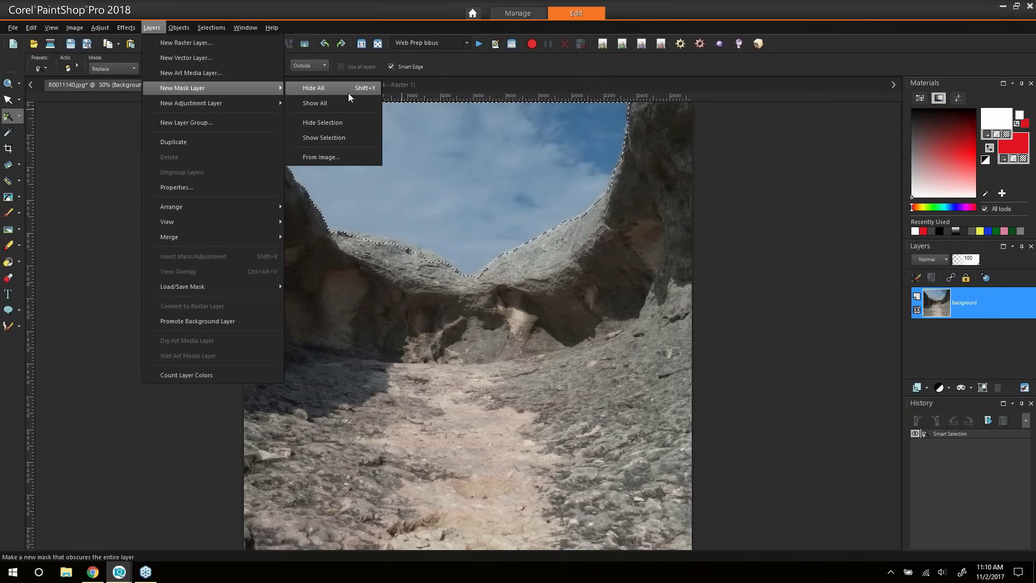
pyautogui.click(355, 124)
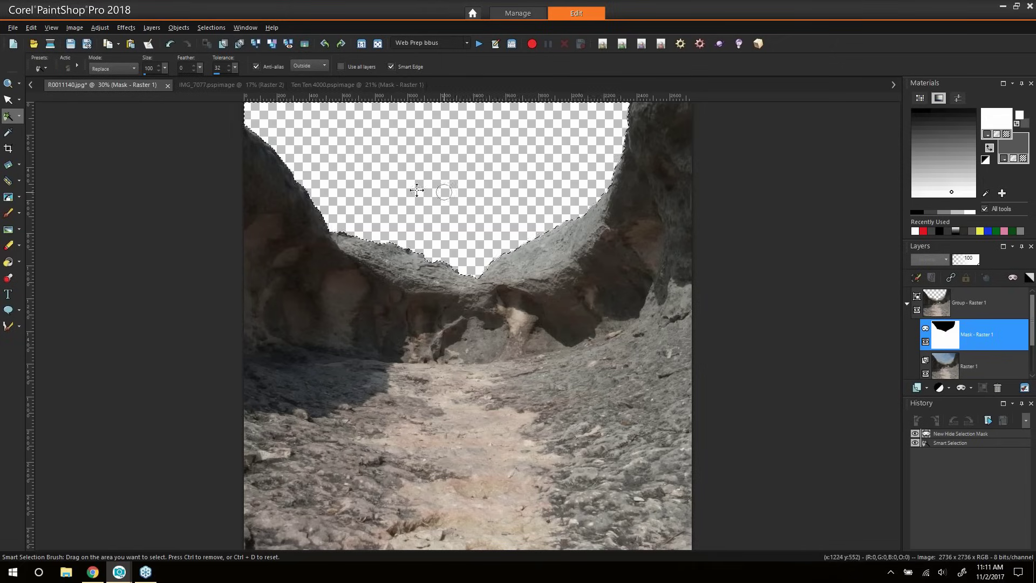
# Clear the selection around the masked sky using the rectangular Selection tool
pyautogui.click(19, 115)
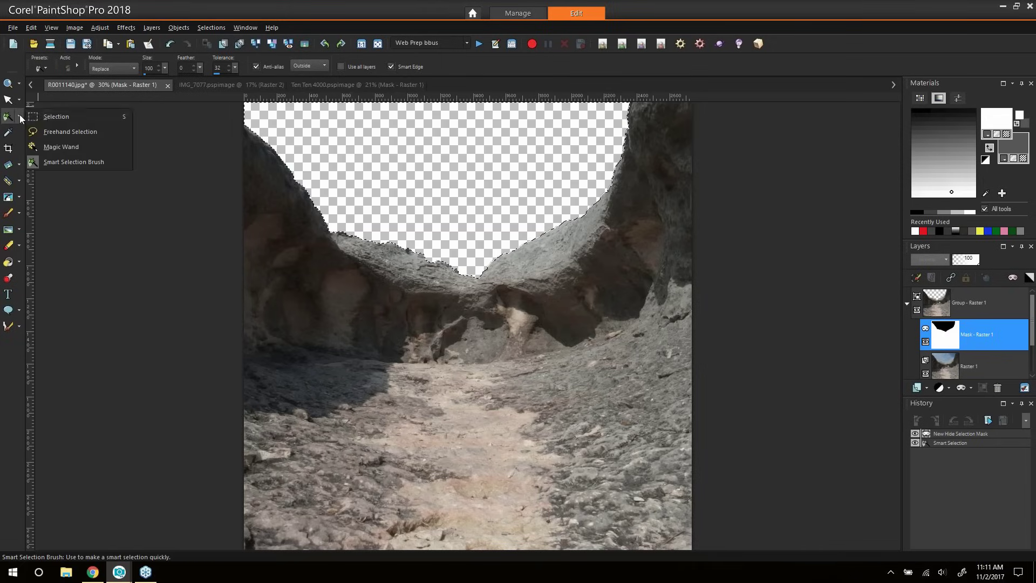
pyautogui.click(59, 116)
pyautogui.click(642, 279)
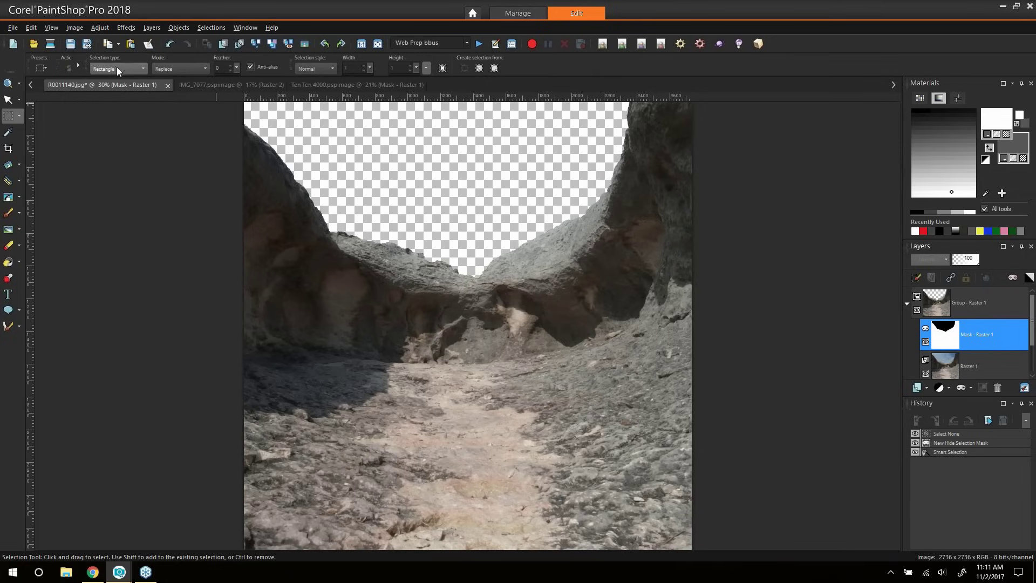
# Paste the copied storm clouds as a new layer and move it beneath the Group - Raster 1 layer group
pyautogui.click(987, 303)
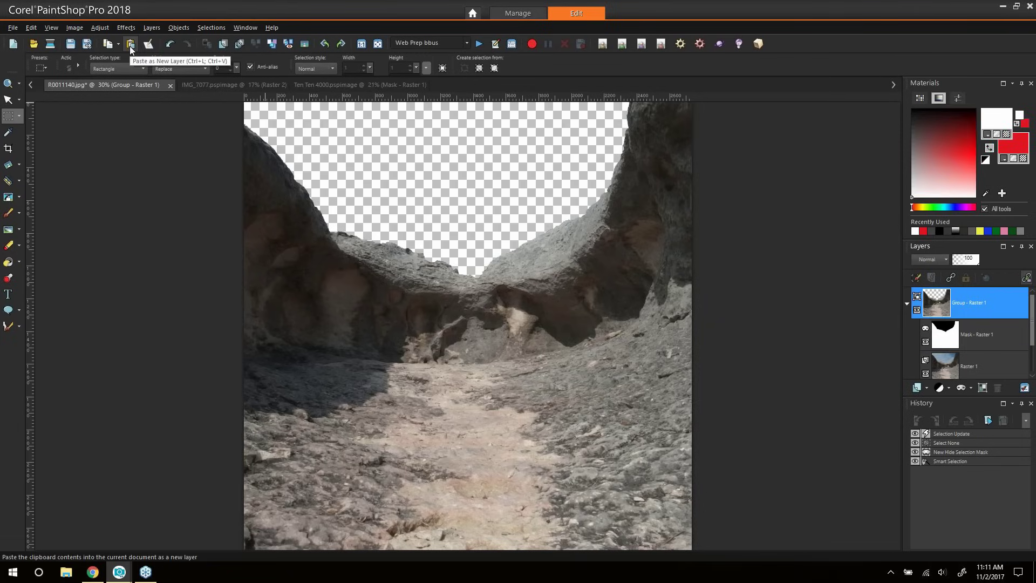
pyautogui.click(130, 45)
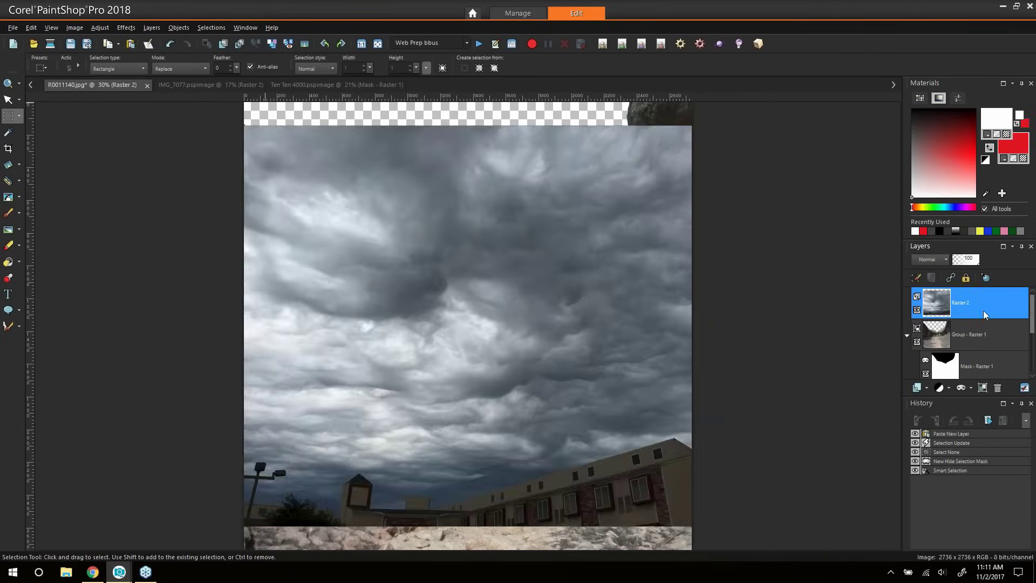
pyautogui.moveTo(983, 314); pyautogui.dragTo(985, 378)
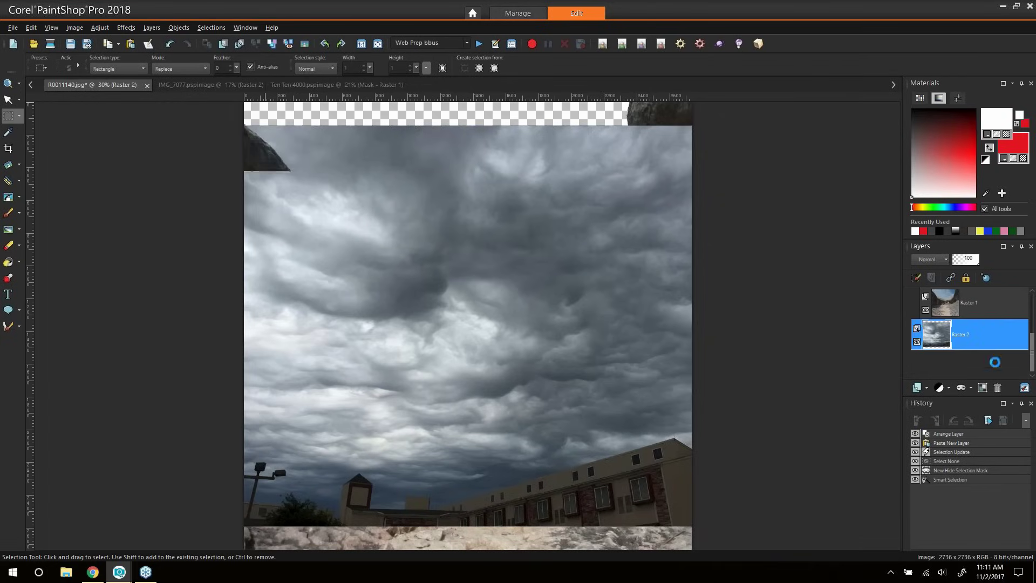
# Scale the cloud layer with the Pick tool to about 74 percent and place it at about X -12, Y -447
pyautogui.press('k')
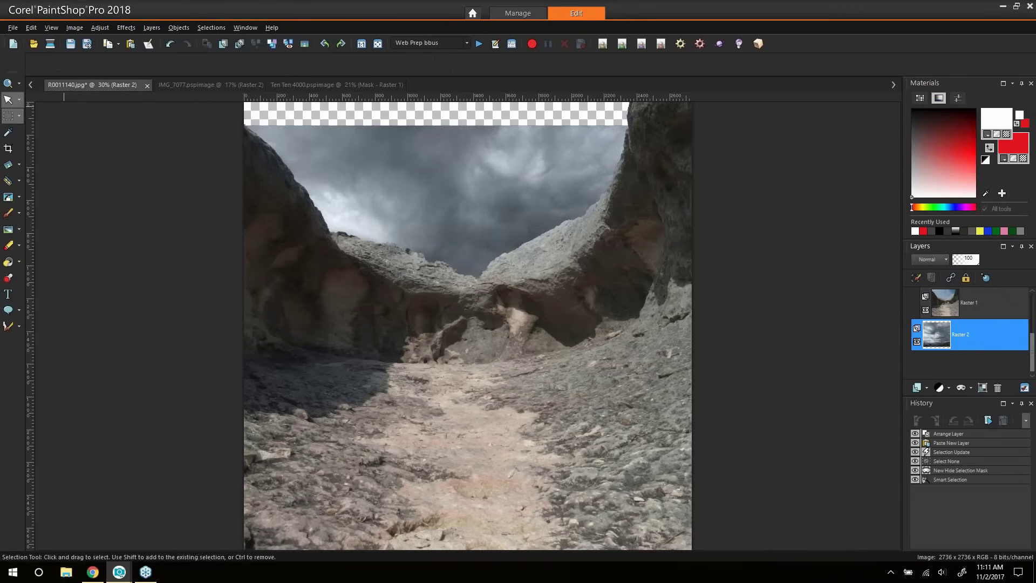
pyautogui.moveTo(472, 329); pyautogui.dragTo(480, 299)
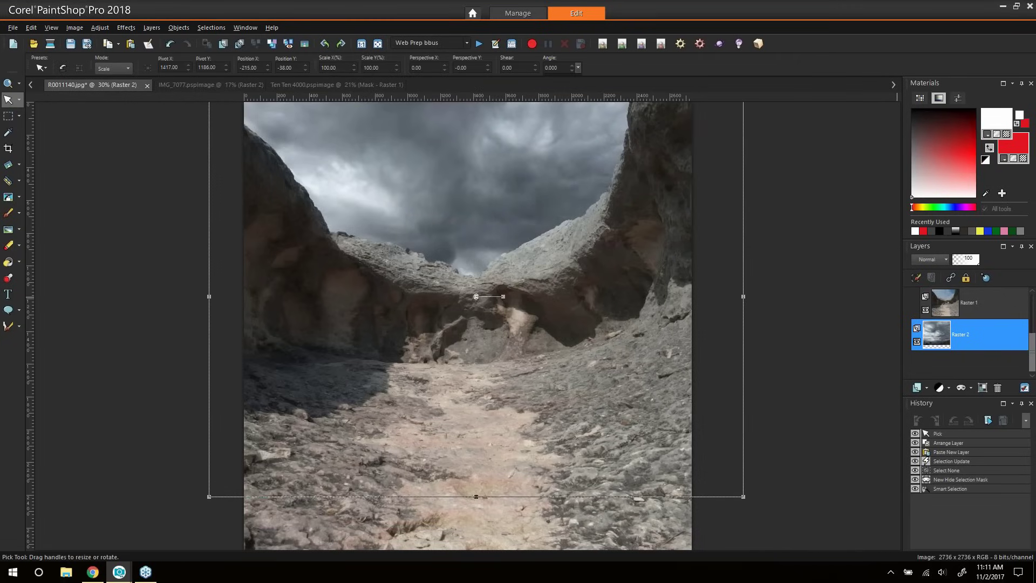
pyautogui.scroll(2, 969, 334)
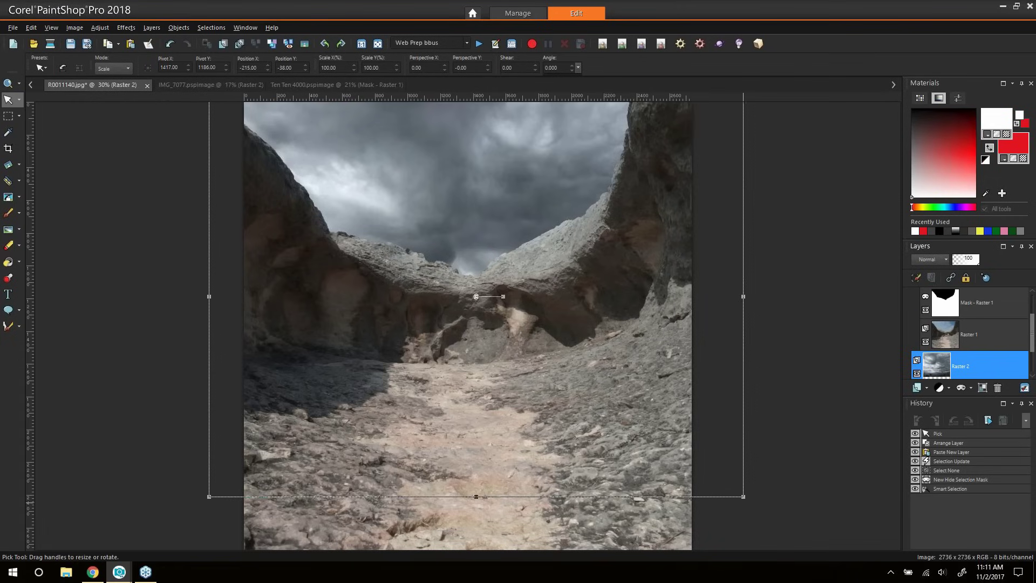
pyautogui.moveTo(743, 497); pyautogui.dragTo(686, 353)
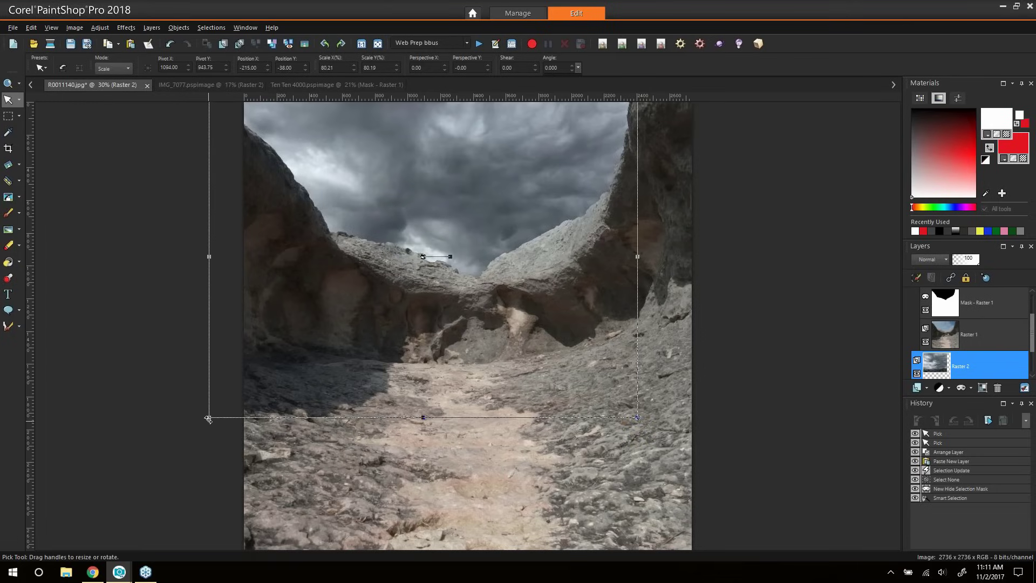
pyautogui.moveTo(208, 418); pyautogui.dragTo(232, 379)
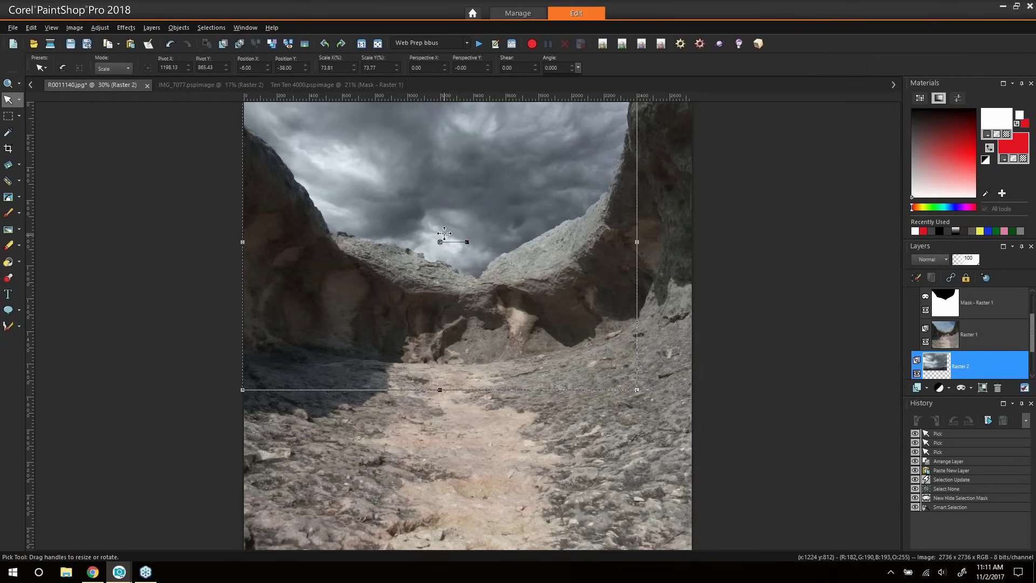
pyautogui.moveTo(445, 237); pyautogui.dragTo(441, 178)
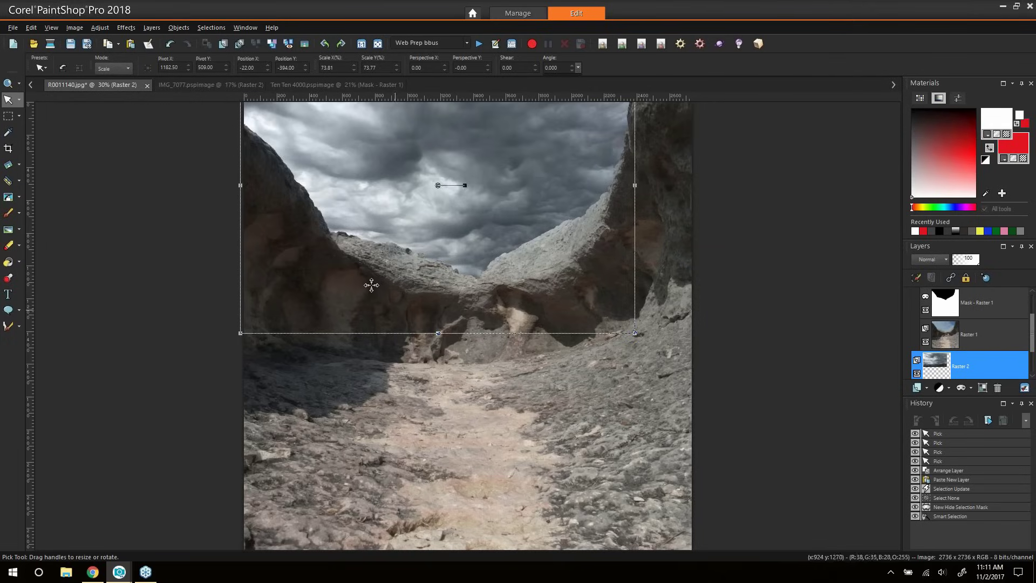
pyautogui.moveTo(438, 188); pyautogui.dragTo(441, 180)
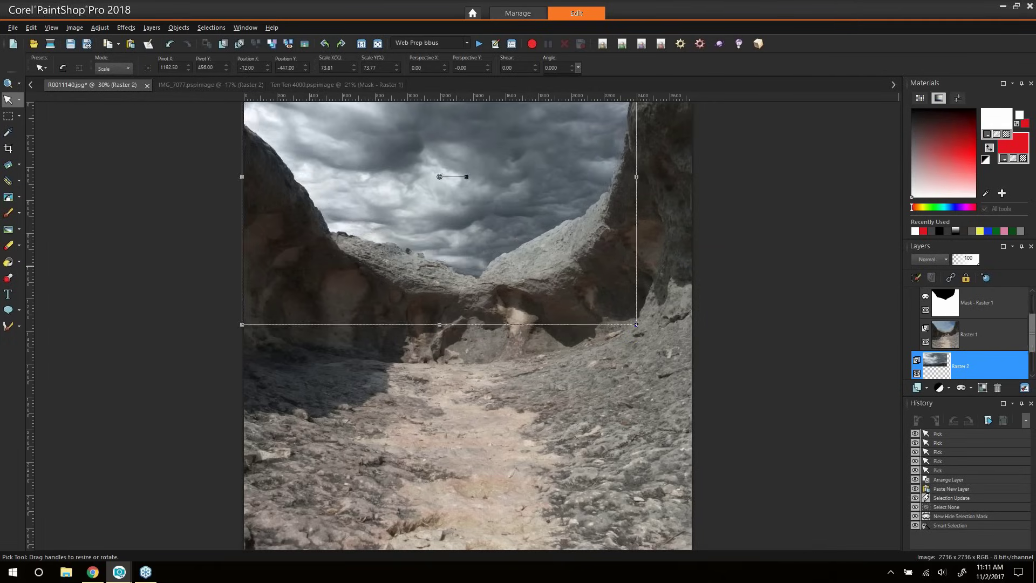
# Compare the scene with the Mask - Raster 1 layer off and on, and switch to the Magic Wand tool
pyautogui.scroll(1, 1033, 334)
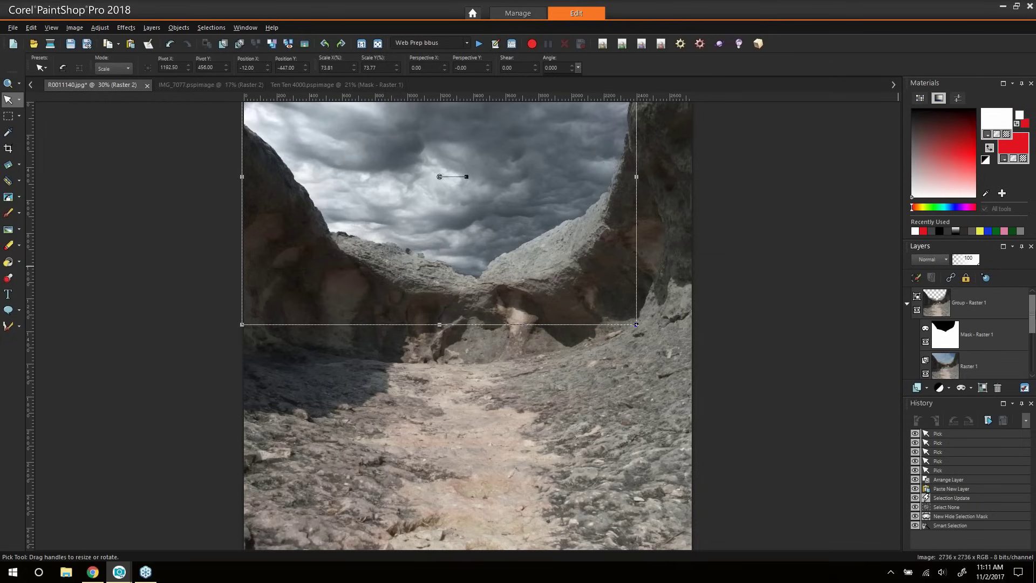
pyautogui.click(967, 324)
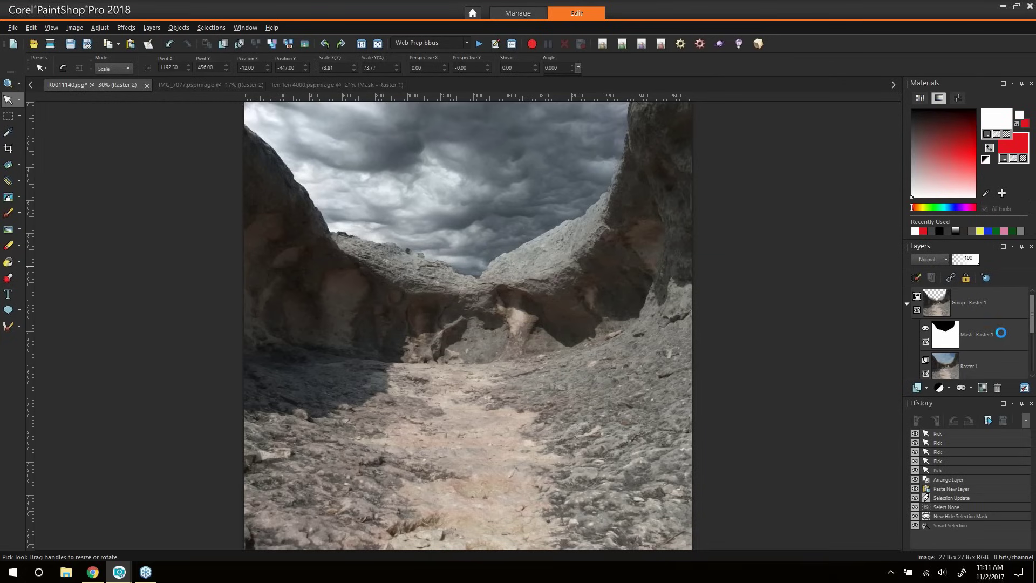
pyautogui.click(925, 342)
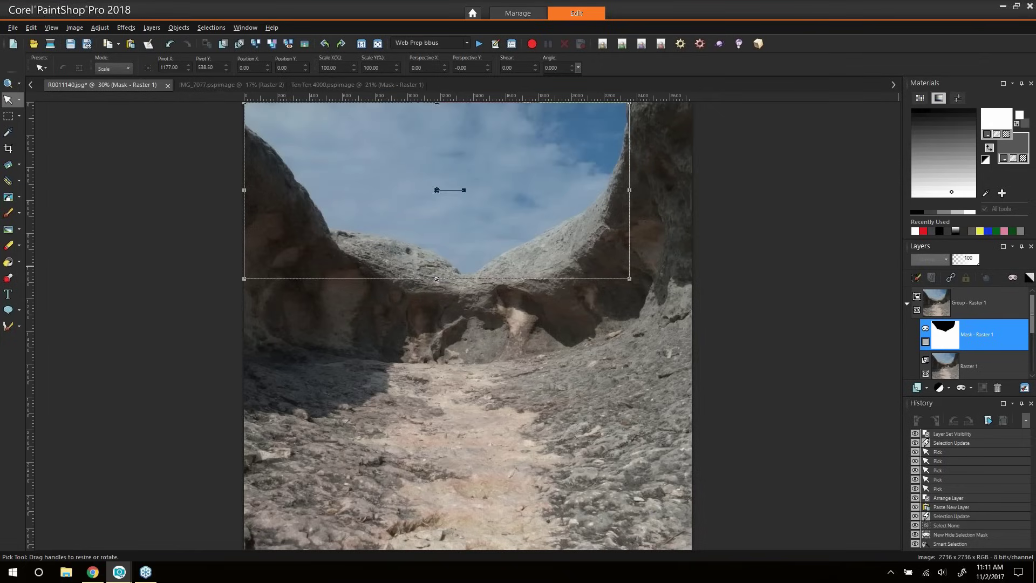
pyautogui.click(922, 342)
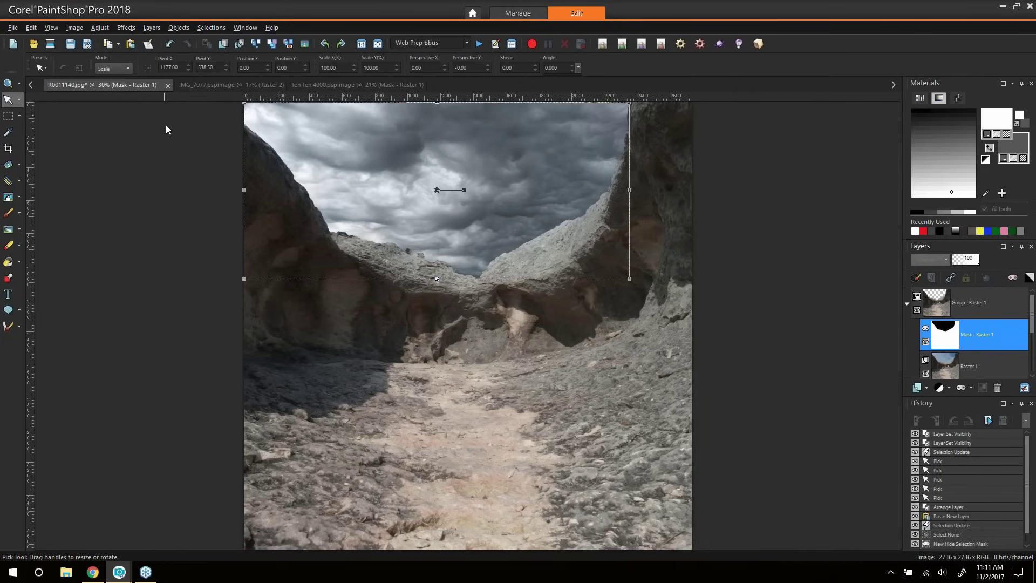
pyautogui.click(22, 118)
pyautogui.click(58, 141)
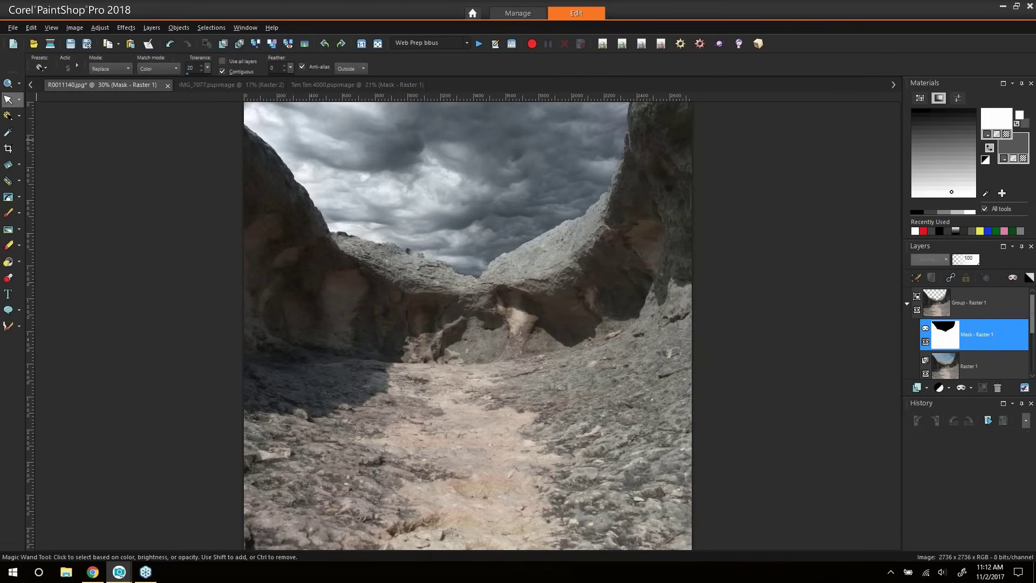
# Copy the clock face from Ten Ten 4000.pspimage, close that file and return to R0011140.jpg
pyautogui.click(336, 85)
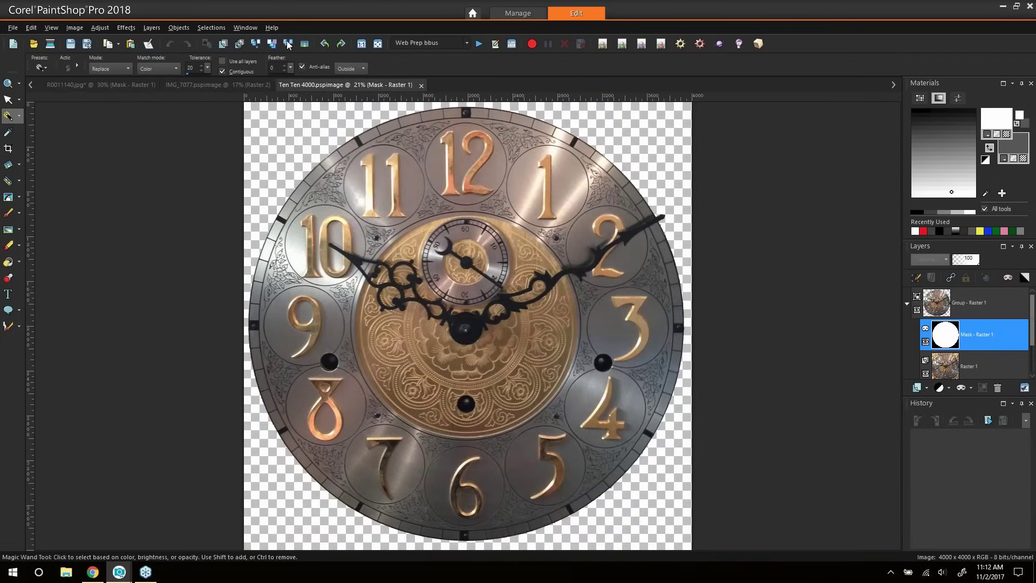
pyautogui.click(106, 45)
pyautogui.click(421, 86)
pyautogui.click(102, 84)
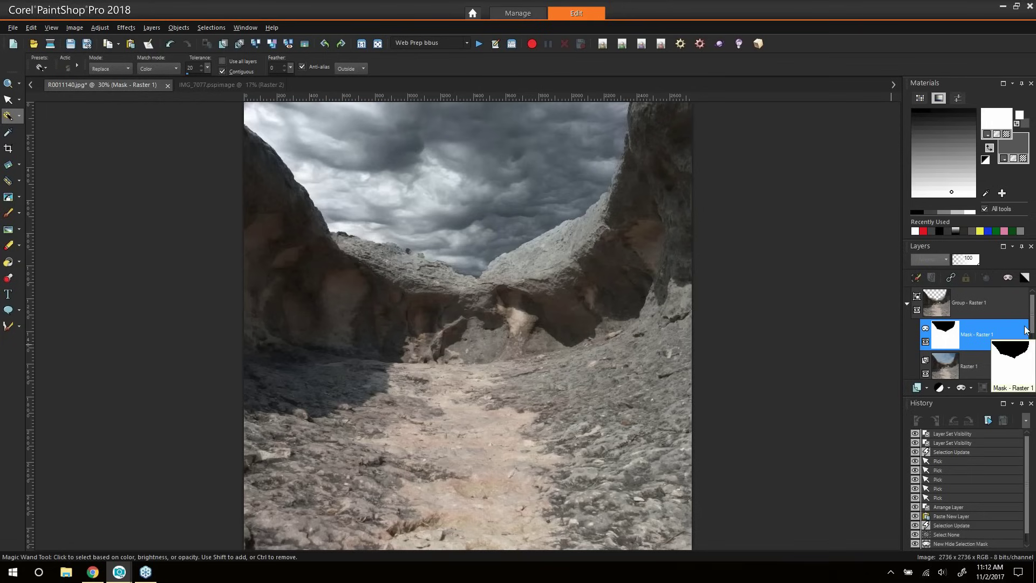
# Outline the rocky foreground on the Raster 1 layer with a Smart Edge freehand selection, following the cliff base and enclosing the image's lower edge
pyautogui.click(993, 366)
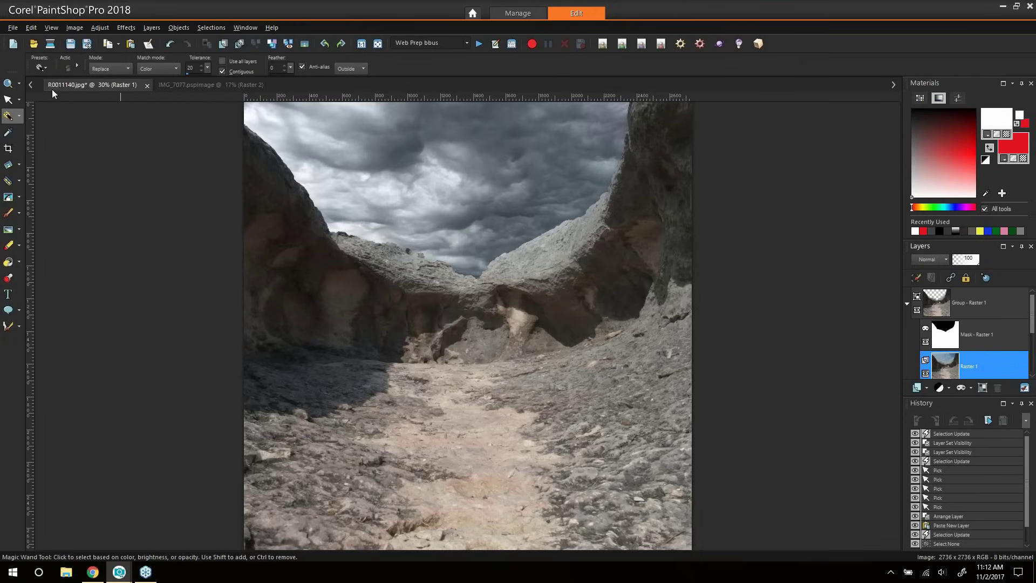
pyautogui.click(20, 117)
pyautogui.click(46, 131)
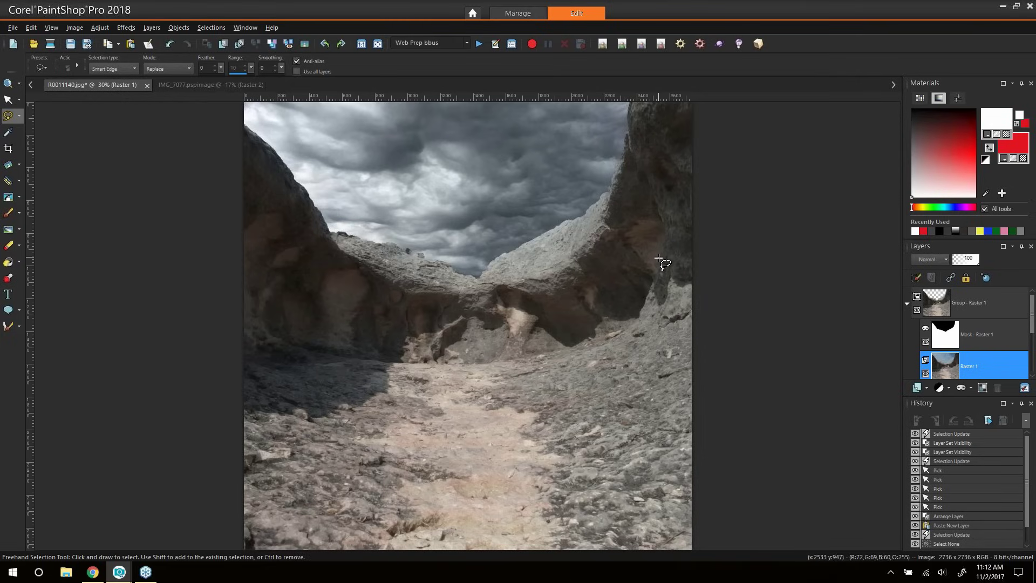
pyautogui.click(651, 289)
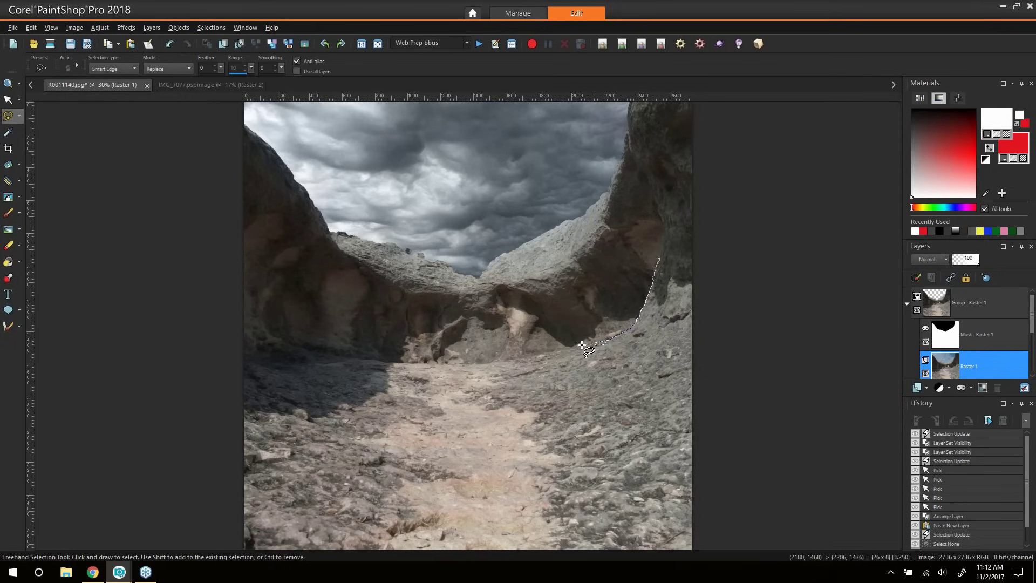
pyautogui.click(550, 354)
pyautogui.click(489, 361)
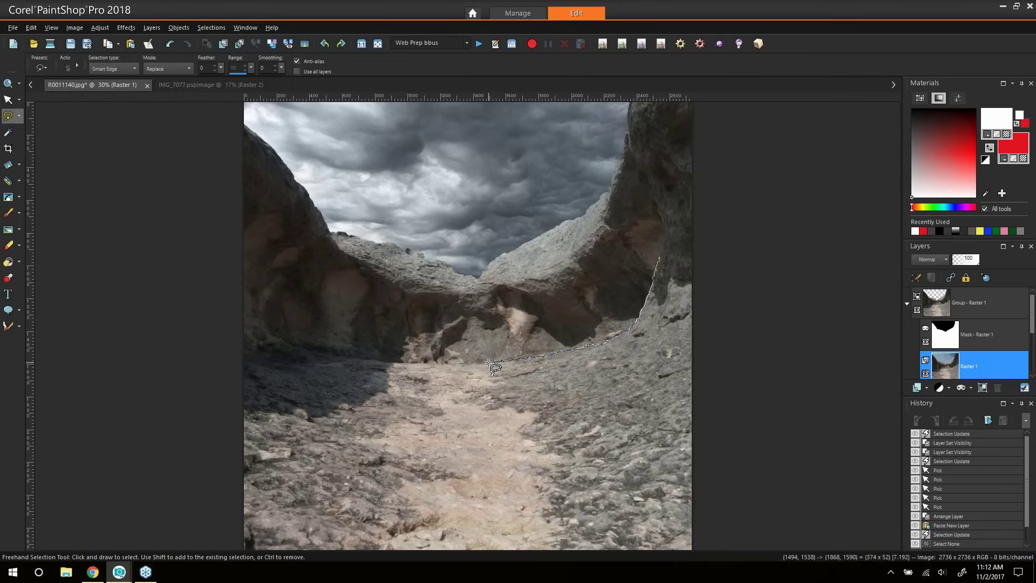
pyautogui.click(435, 364)
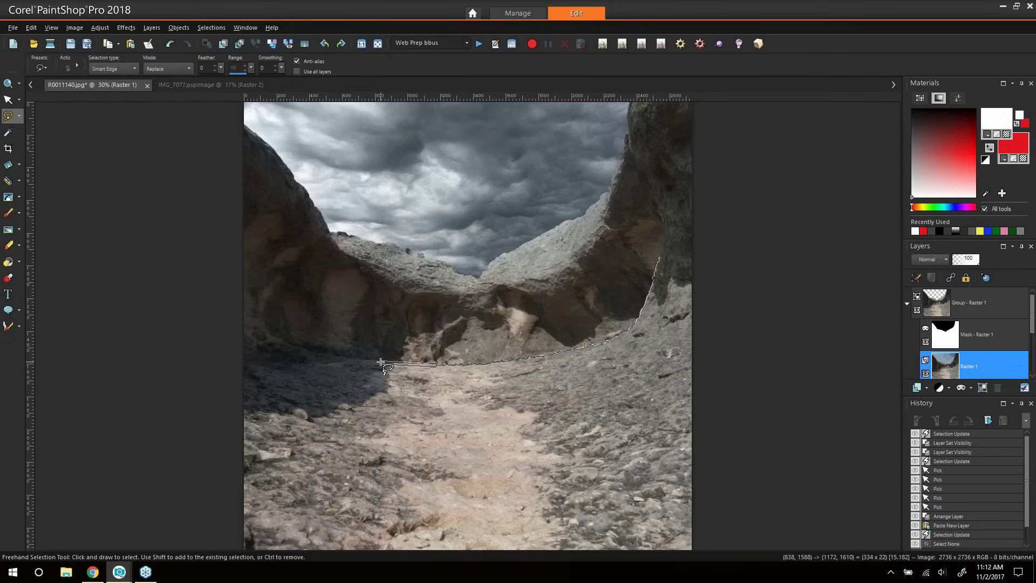
pyautogui.click(380, 362)
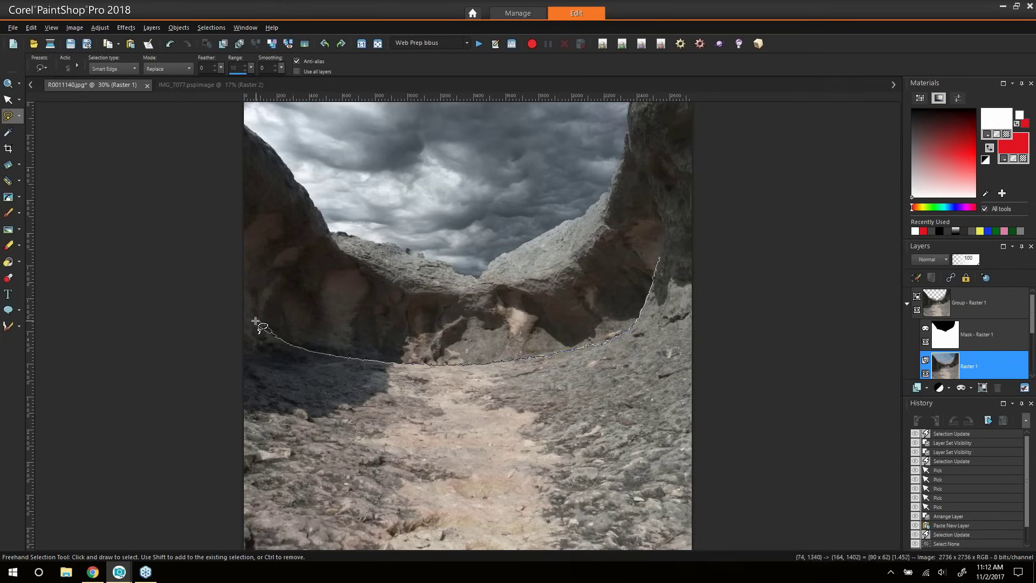
pyautogui.click(237, 311)
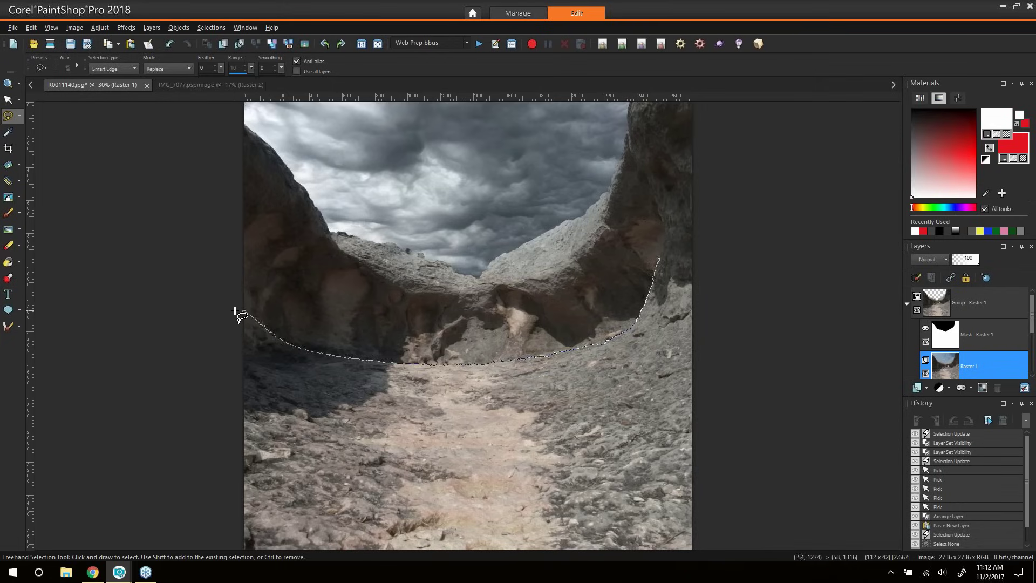
pyautogui.click(184, 559)
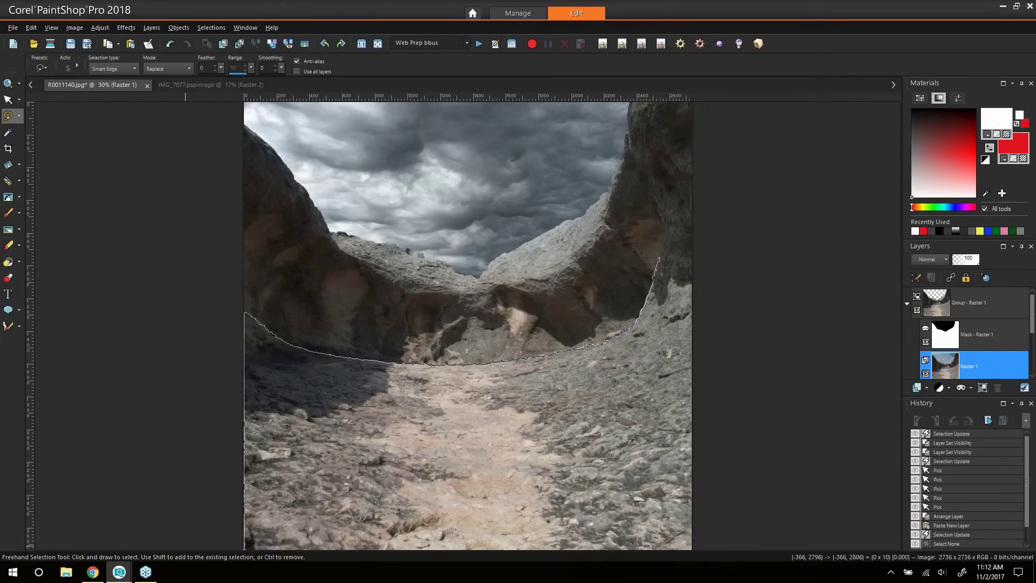
pyautogui.click(731, 559)
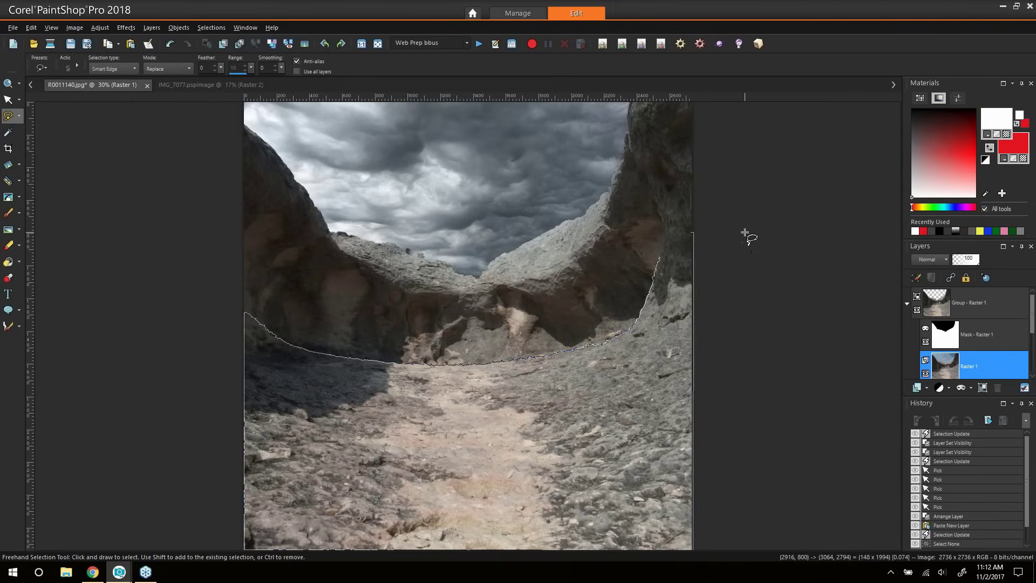
pyautogui.doubleClick(679, 233)
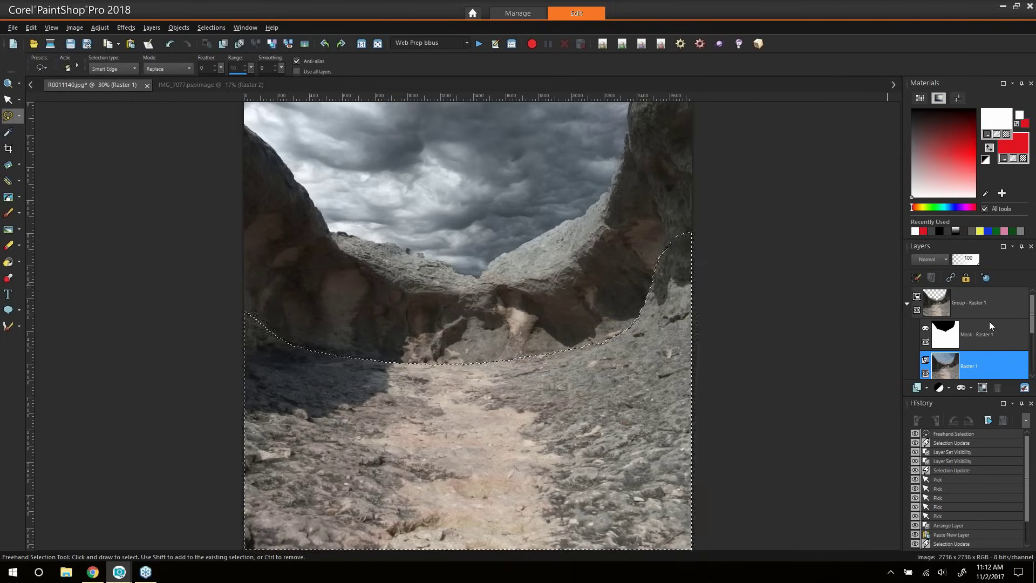
# Promote the foreground selection to its own layer, deselect it, and move that layer above the Group - Raster 1 layer group
pyautogui.rightClick(982, 364)
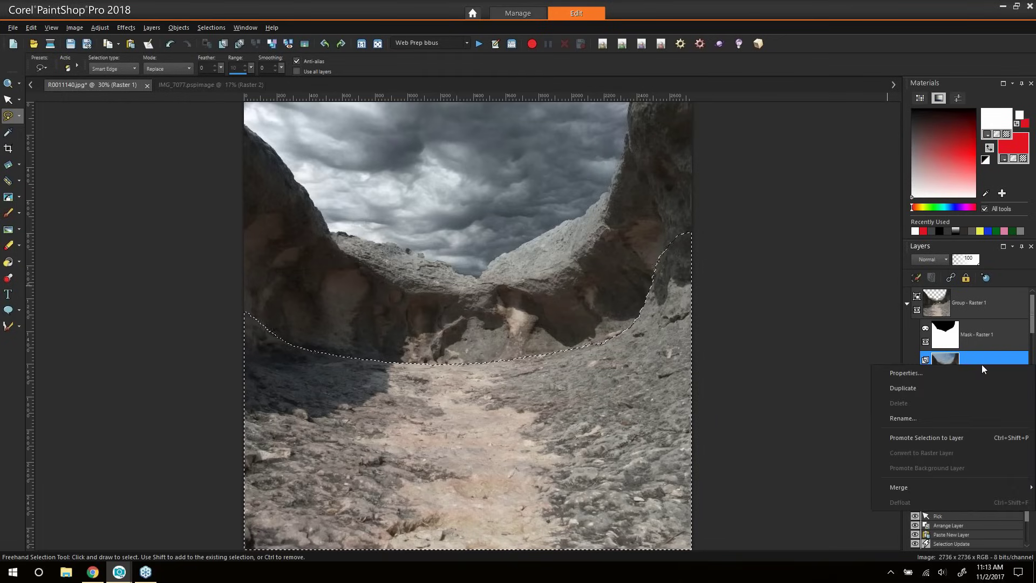
pyautogui.click(966, 439)
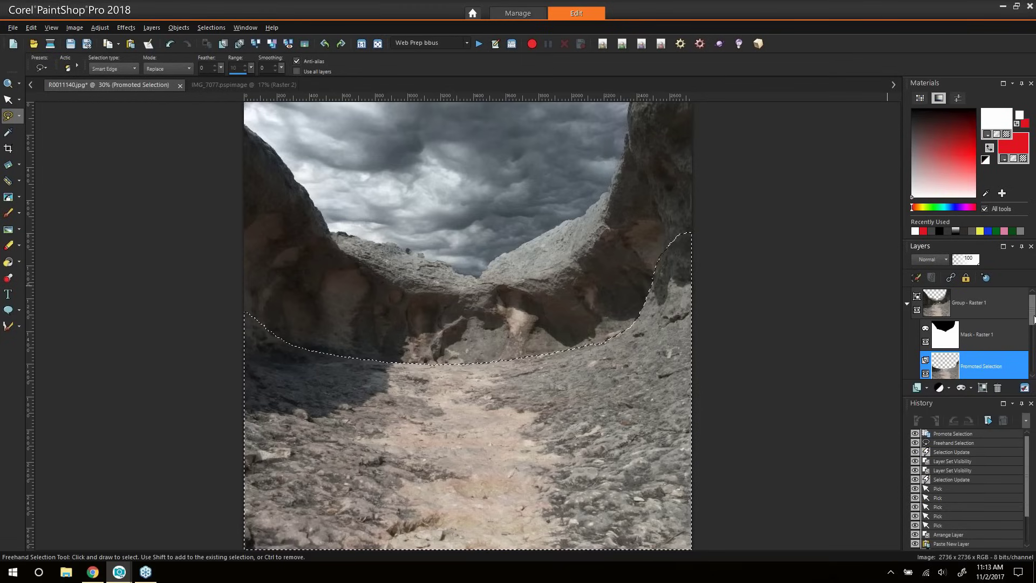
pyautogui.scroll(-1, 925, 350)
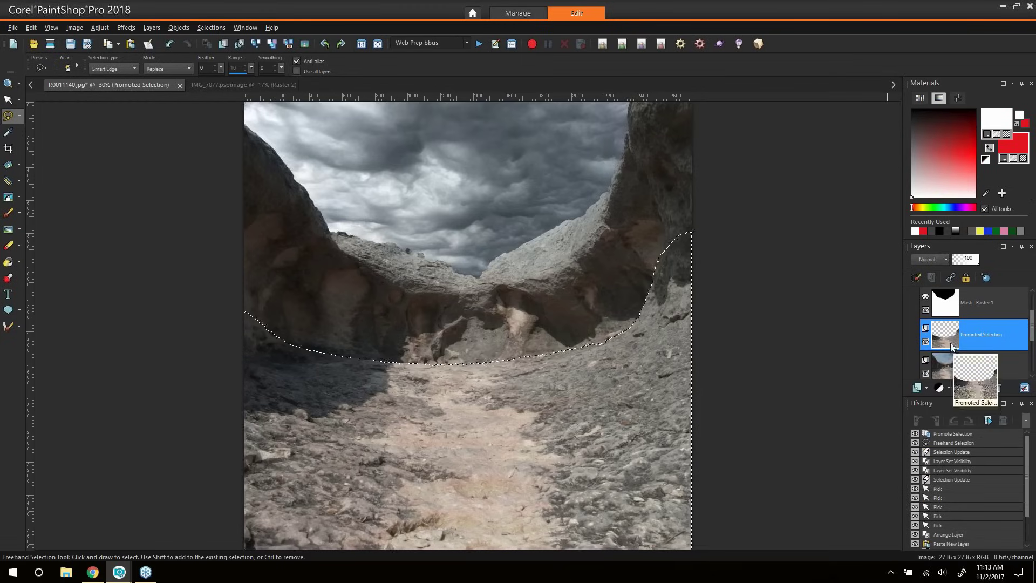
pyautogui.hotkey('ctrl', 'd')
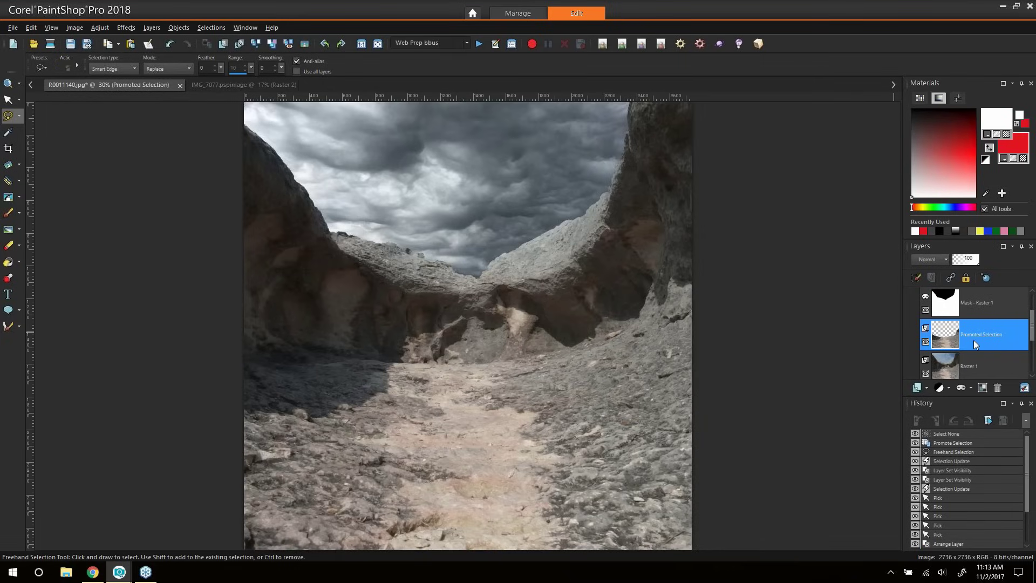
pyautogui.moveTo(1004, 296)
pyautogui.mouseDown()
pyautogui.moveTo(1001, 309)
pyautogui.moveTo(1002, 295)
pyautogui.mouseUp()
pyautogui.click(908, 338)
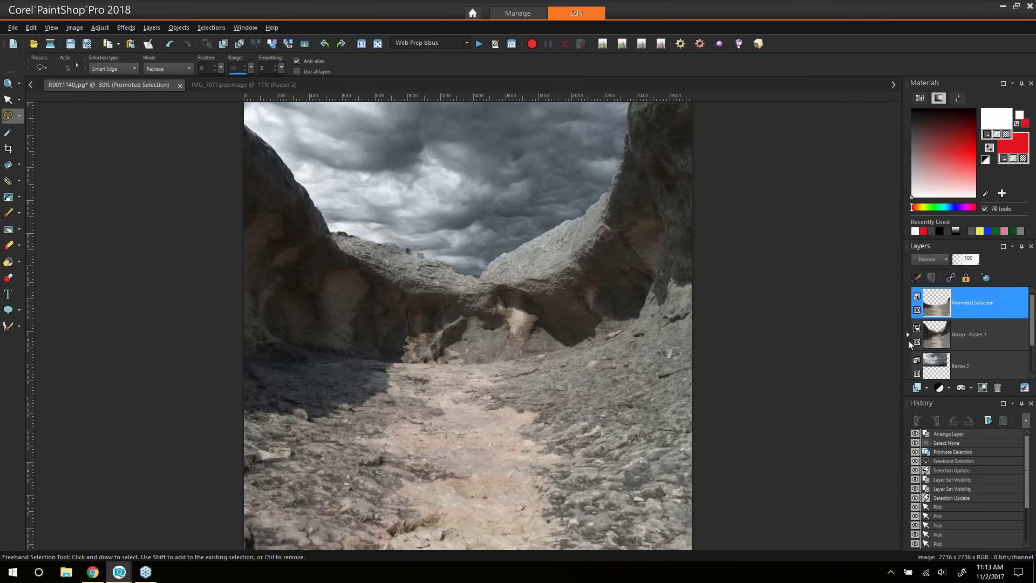
# Inspect the promoted foreground by itself with Group - Raster 1 and Raster 2 hidden, and show Group - Raster 1 again
pyautogui.click(916, 341)
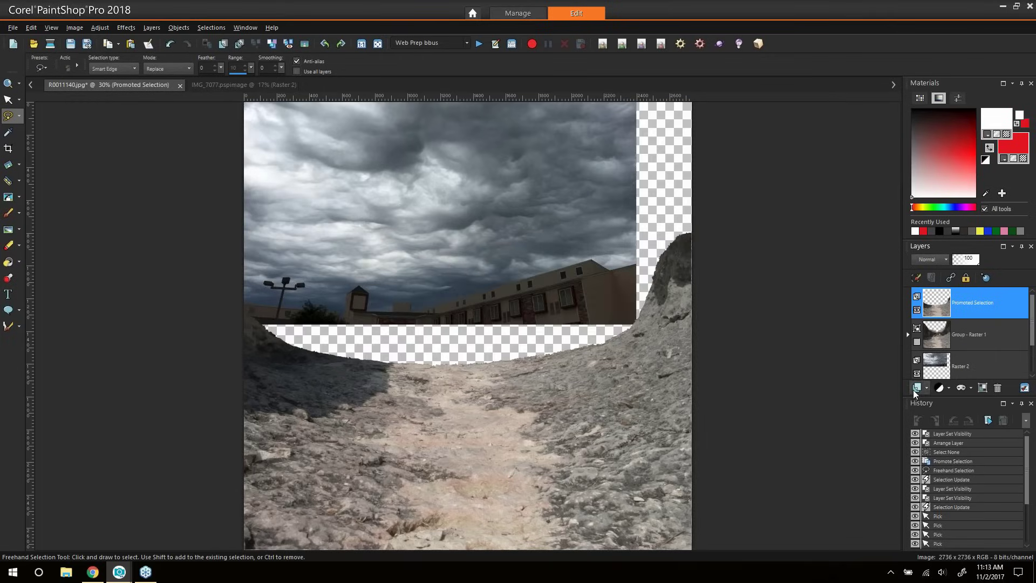
pyautogui.click(916, 373)
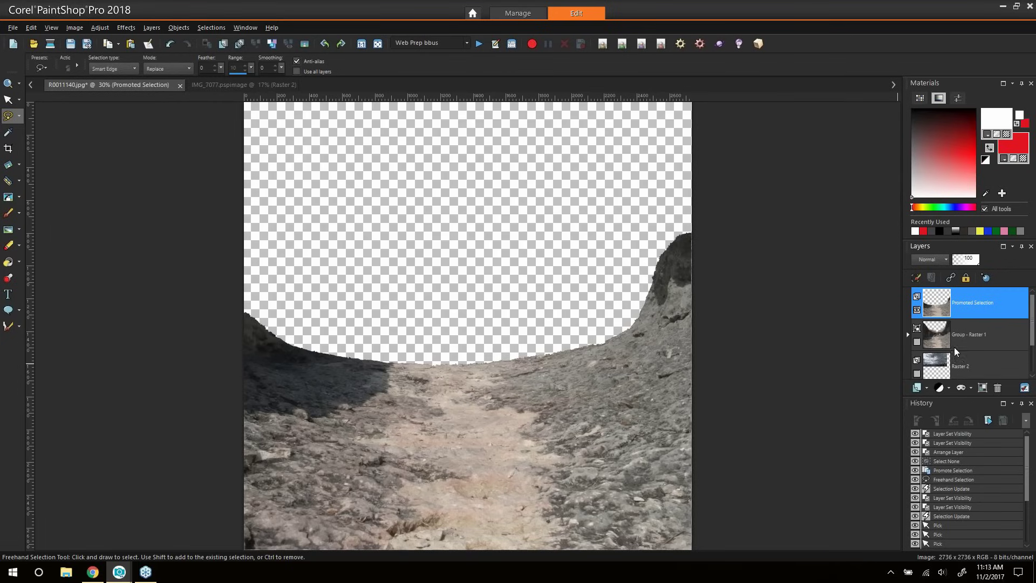
pyautogui.click(916, 342)
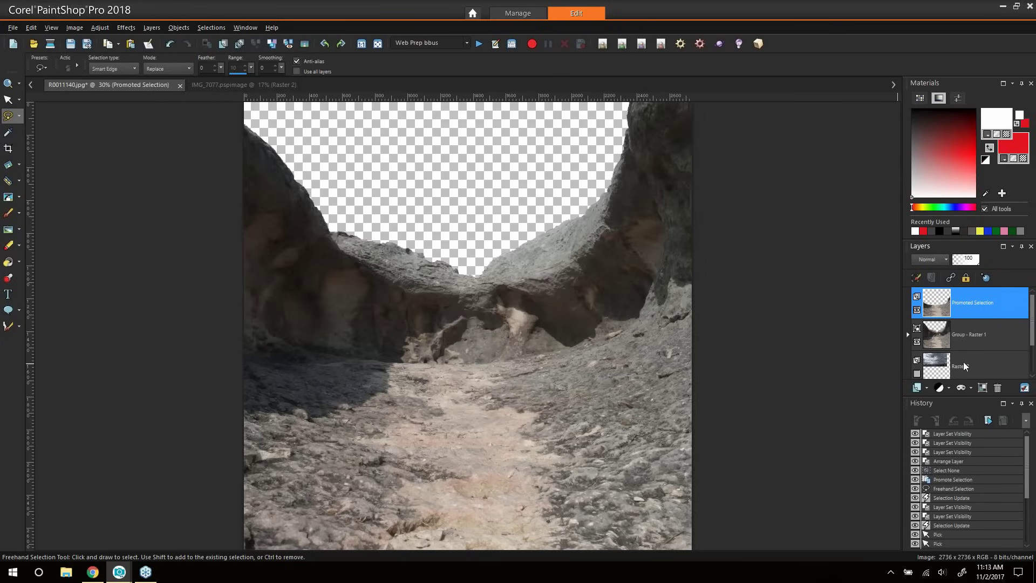
# Paste the copied clock face as a new layer between Group - Raster 1 and the Promoted Selection layer
pyautogui.click(991, 330)
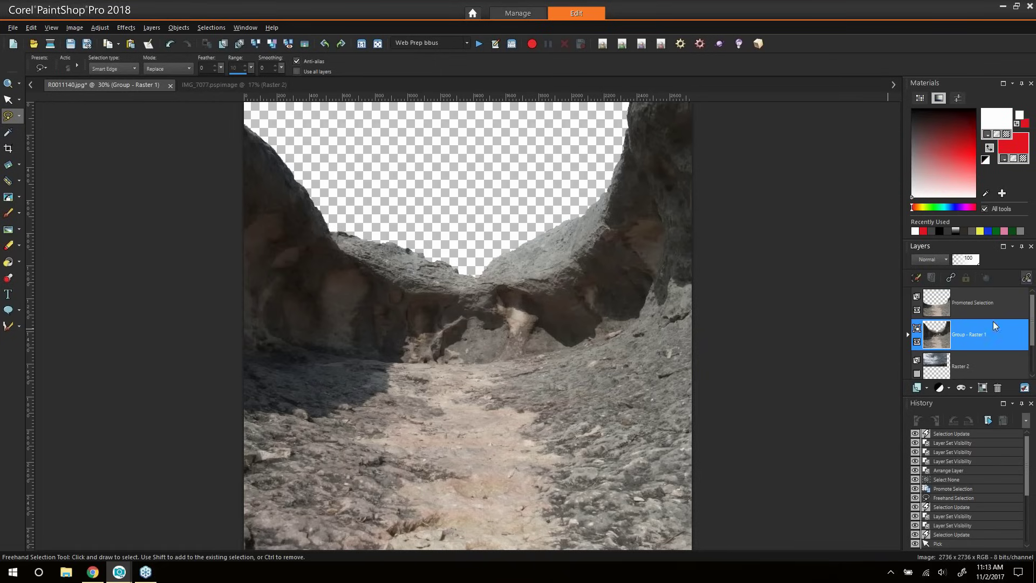
pyautogui.click(129, 46)
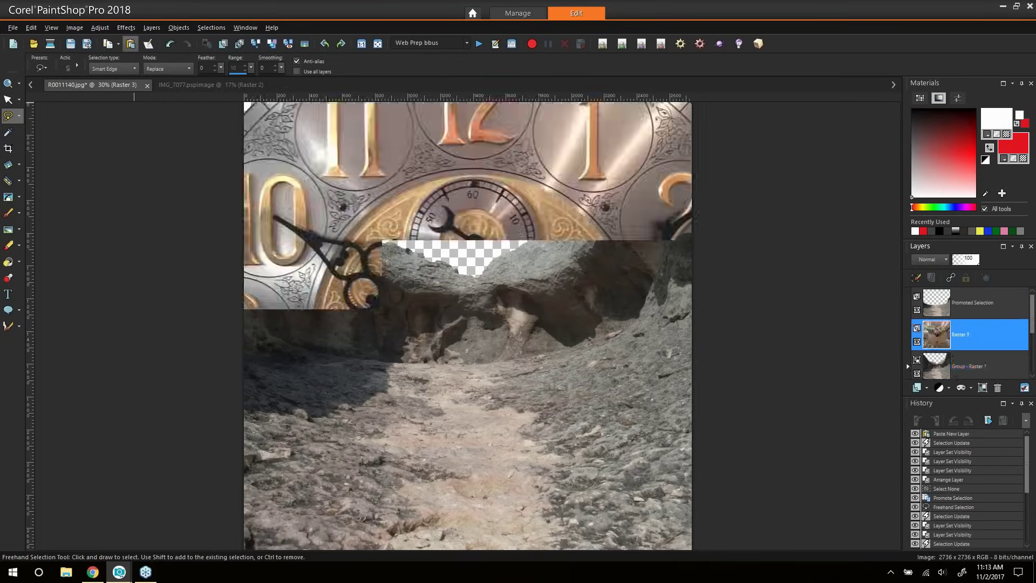
# Scale the clock face with the Pick tool to about 50 percent and place it behind the foreground at about X 411, Y 607
pyautogui.click(8, 83)
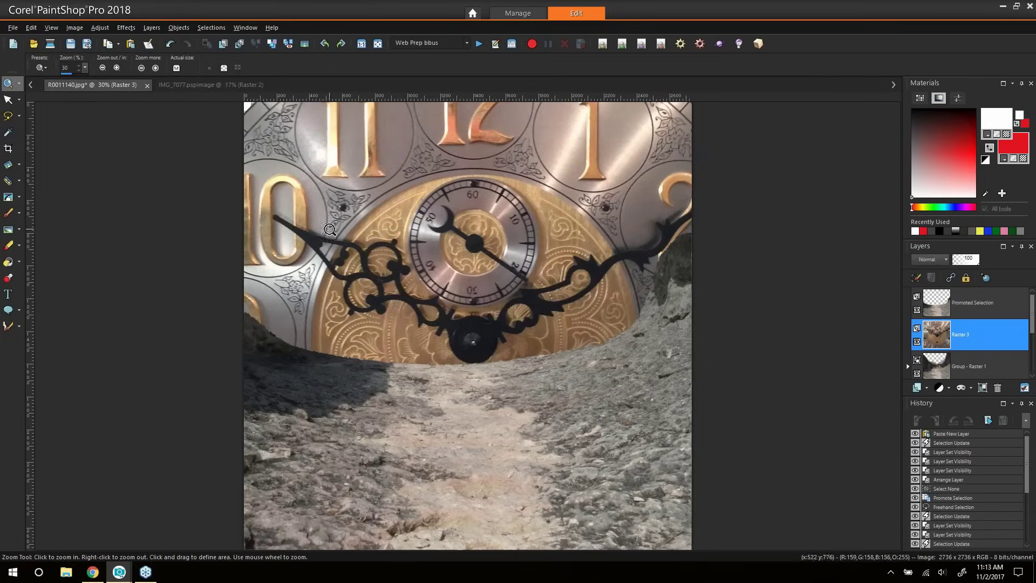
pyautogui.rightClick(487, 333)
pyautogui.rightClick(486, 333)
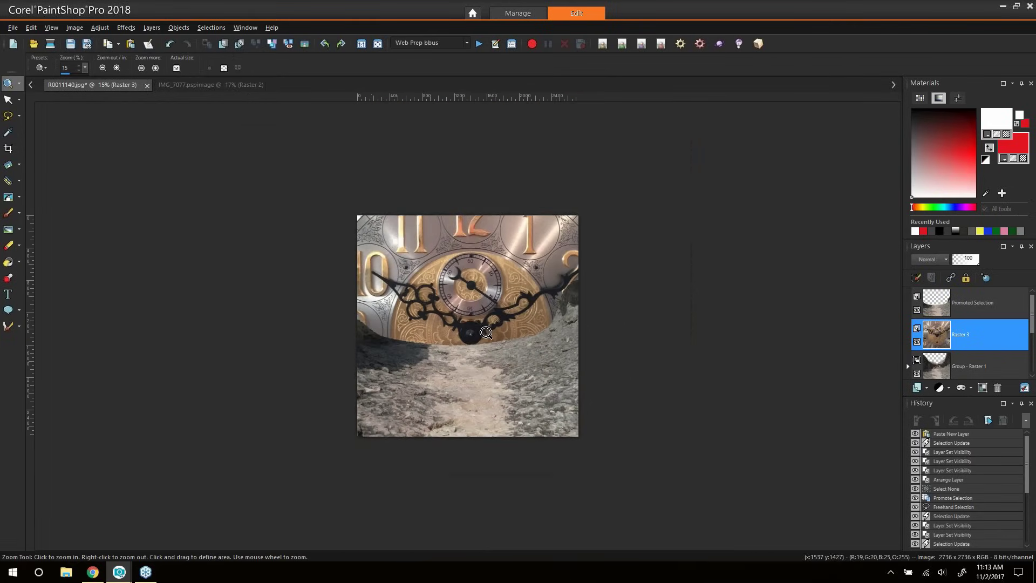
pyautogui.press('k')
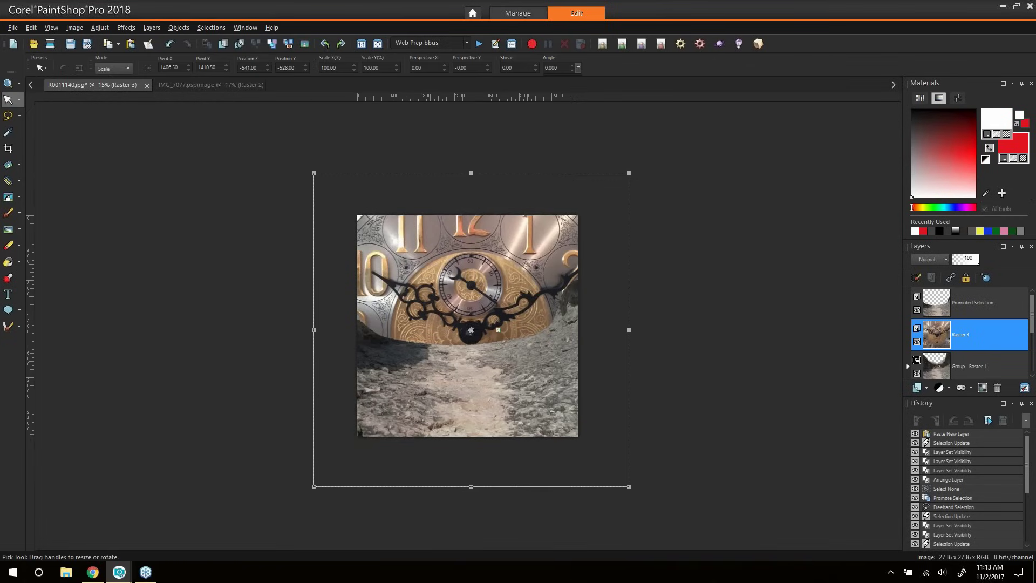
pyautogui.moveTo(312, 172); pyautogui.dragTo(458, 317)
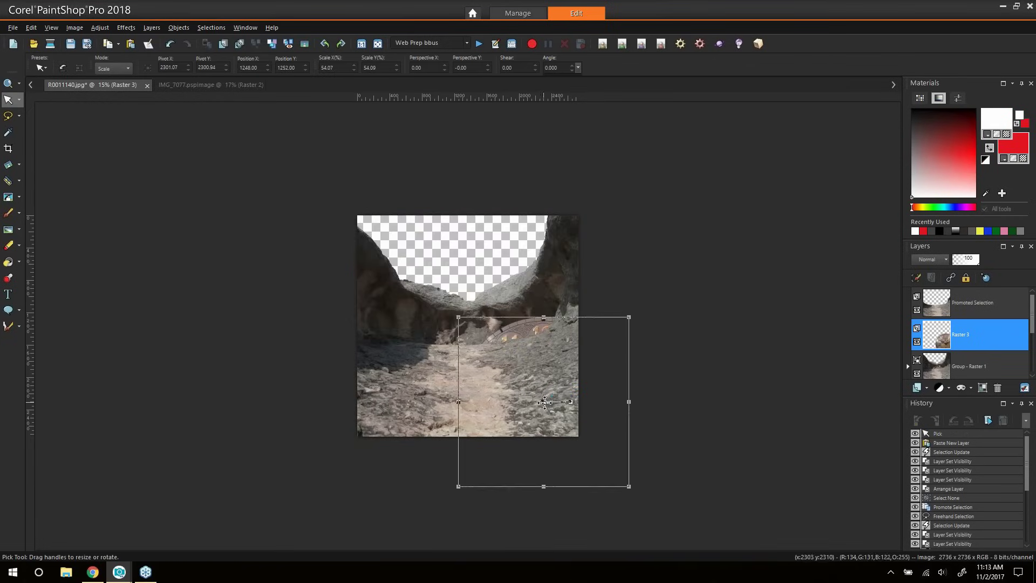
pyautogui.moveTo(545, 401); pyautogui.dragTo(476, 349)
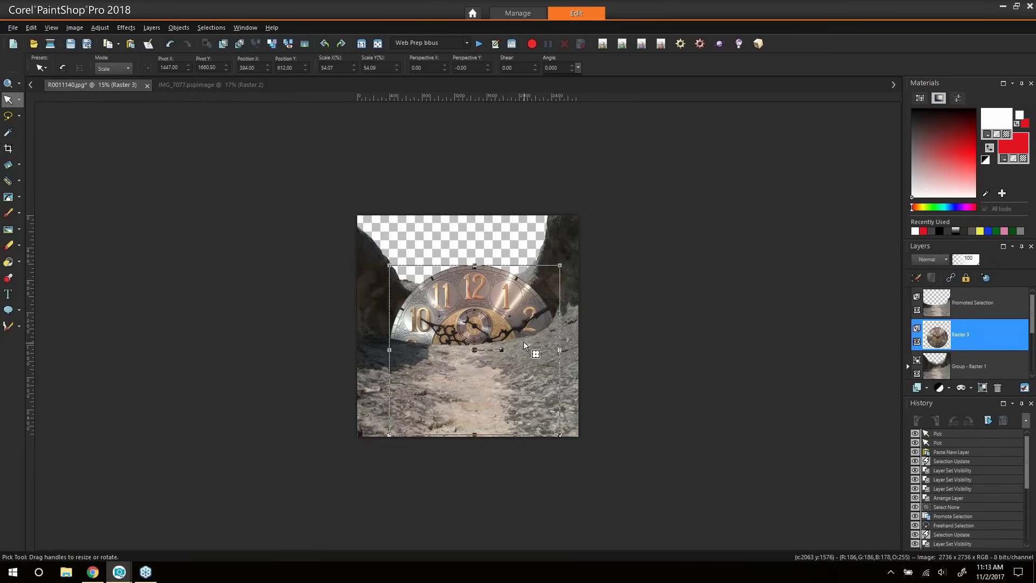
pyautogui.moveTo(560, 434); pyautogui.dragTo(544, 419)
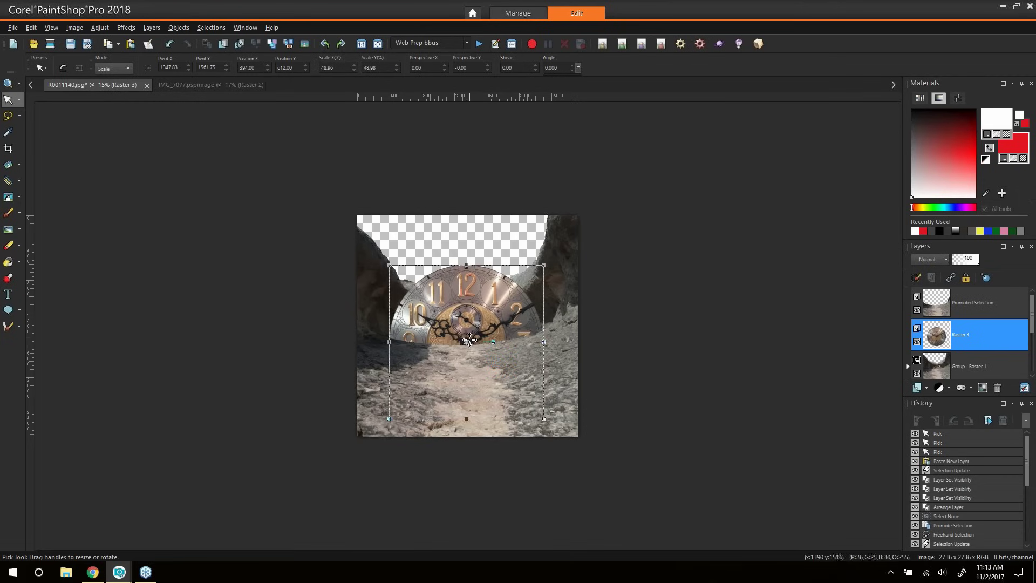
pyautogui.moveTo(469, 340); pyautogui.dragTo(470, 333)
pyautogui.click(378, 43)
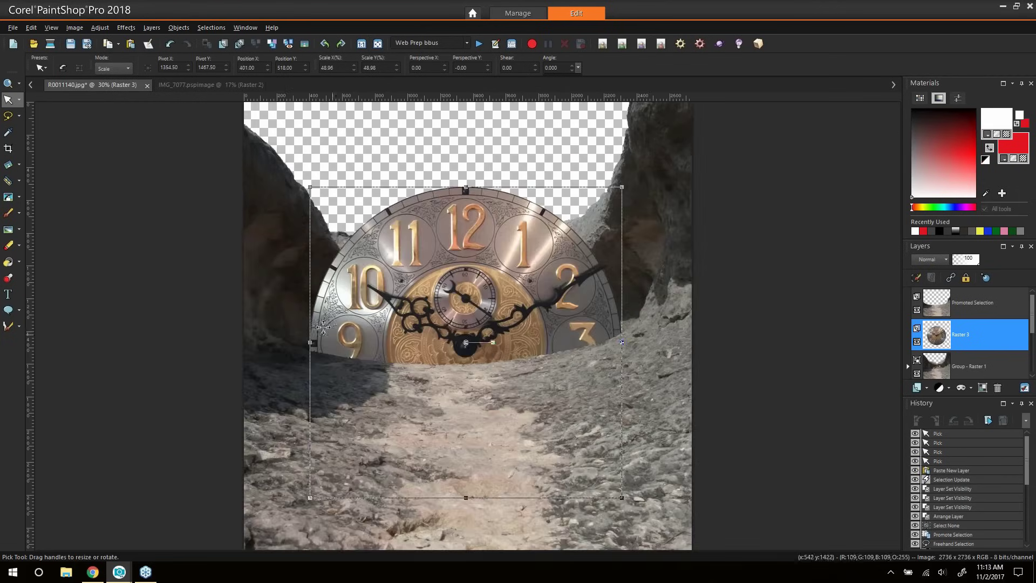
pyautogui.moveTo(478, 323); pyautogui.dragTo(475, 353)
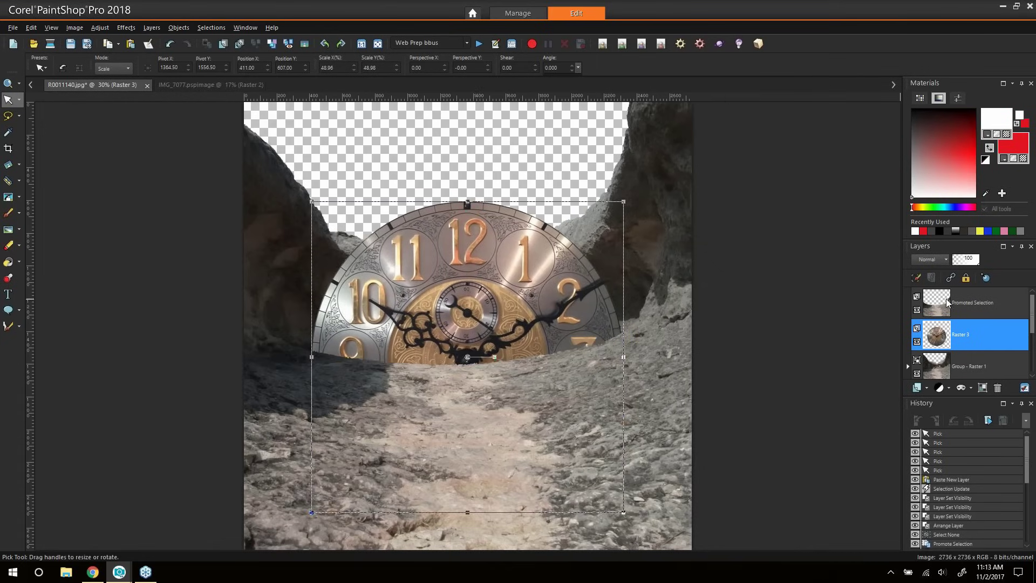
# Make the Raster 2 cloud layer beneath Group - Raster 1 visible again
pyautogui.click(946, 301)
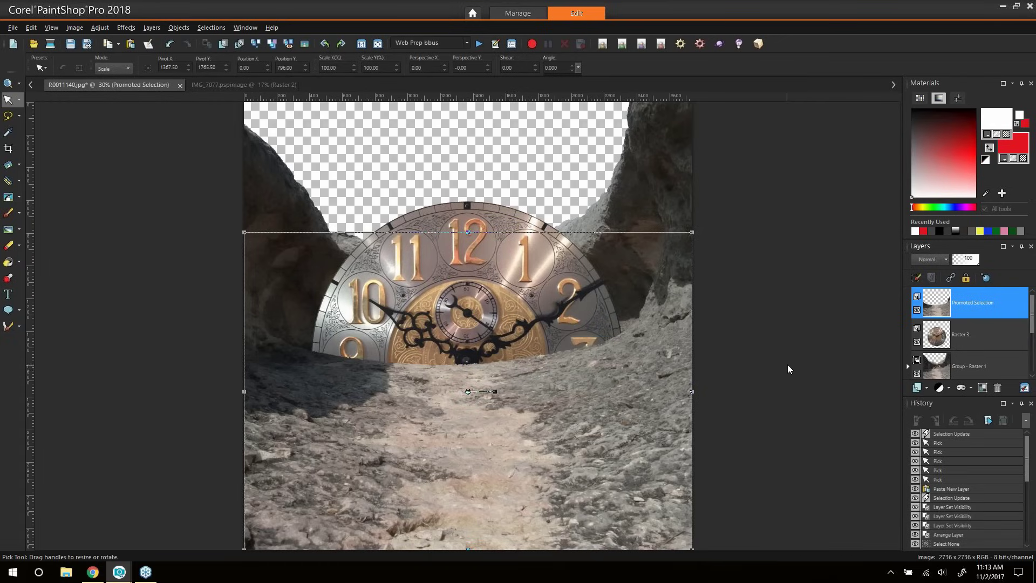
pyautogui.click(1010, 367)
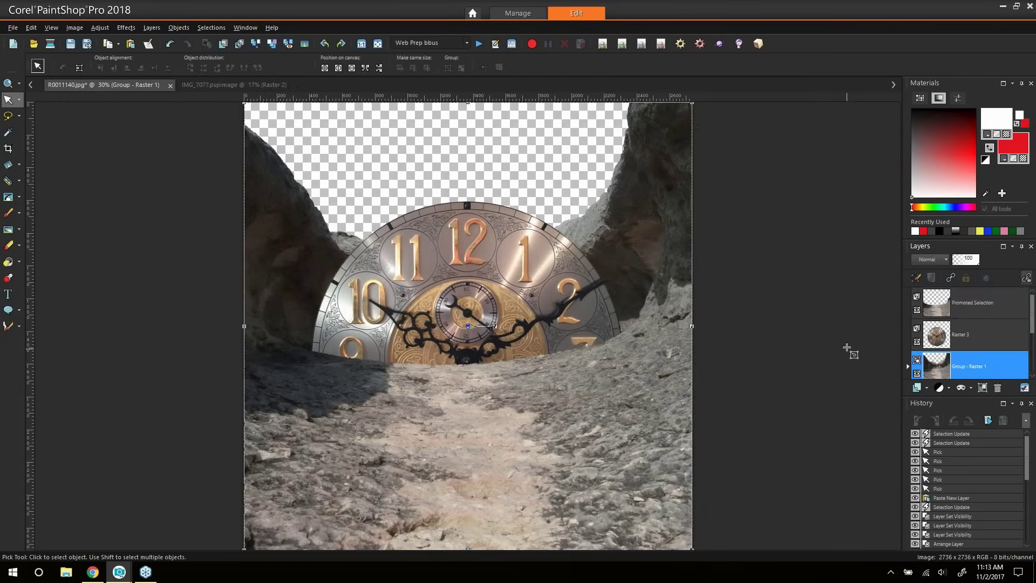
pyautogui.scroll(-3, 1032, 312)
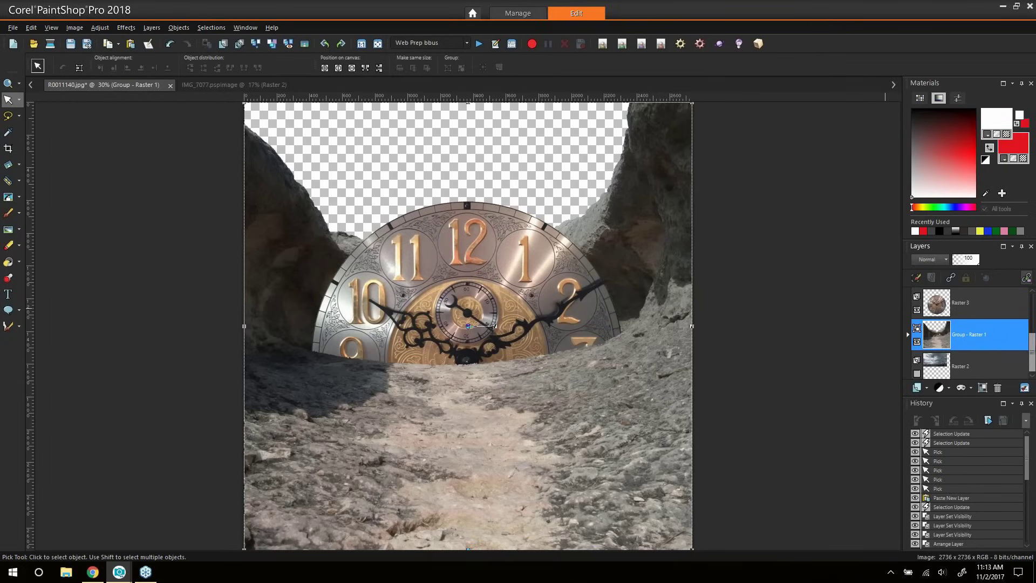
pyautogui.click(917, 342)
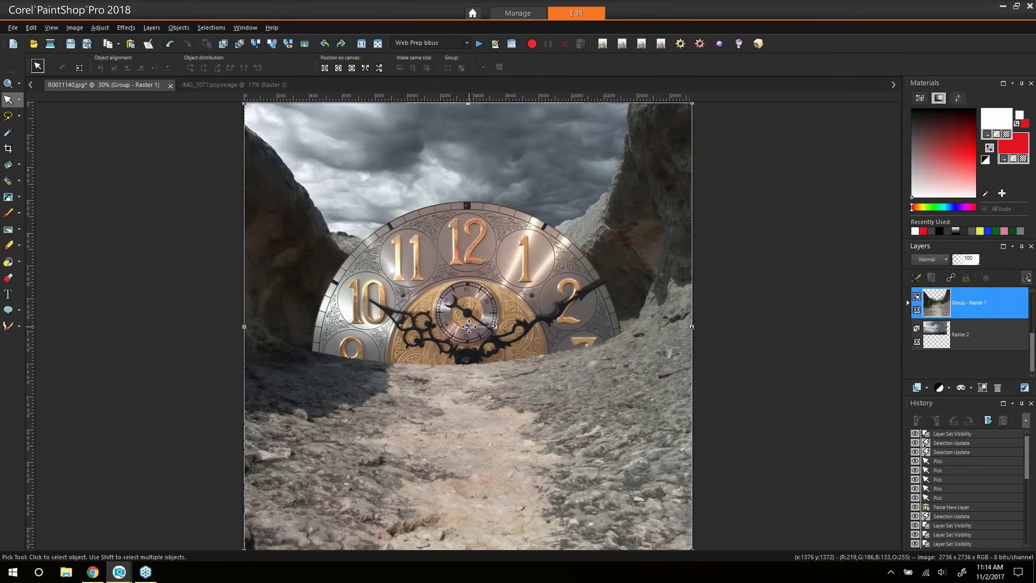
# Nudge the Raster 3 clock face layer to about X 414, Y 614
pyautogui.moveTo(1032, 350); pyautogui.dragTo(1033, 310)
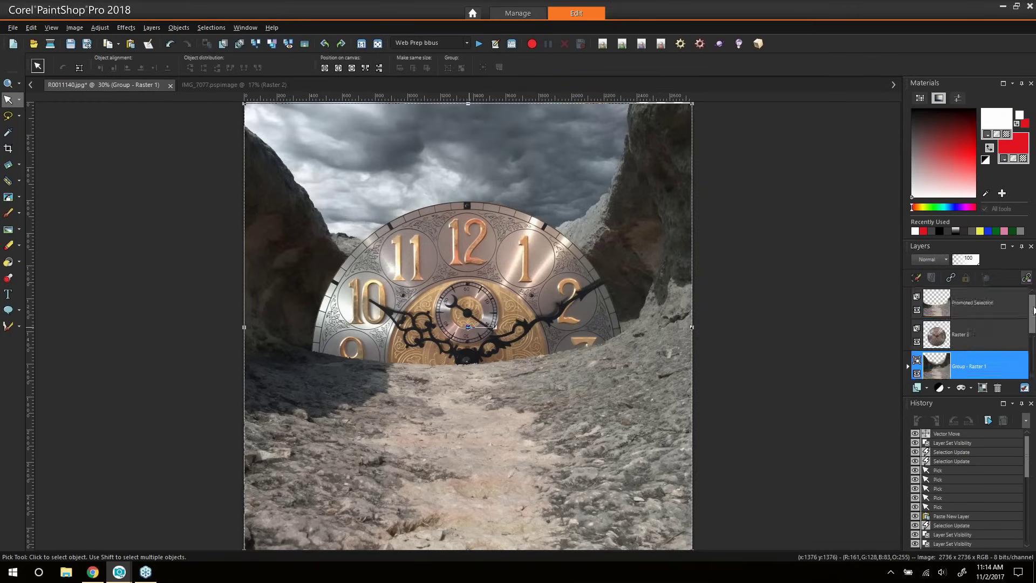
pyautogui.click(976, 335)
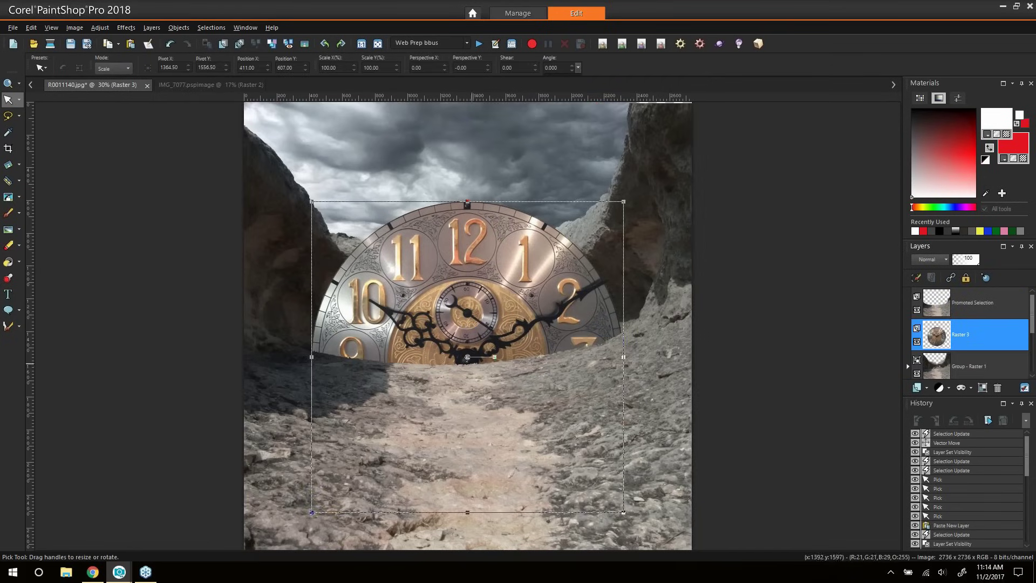
pyautogui.moveTo(465, 356); pyautogui.dragTo(466, 357)
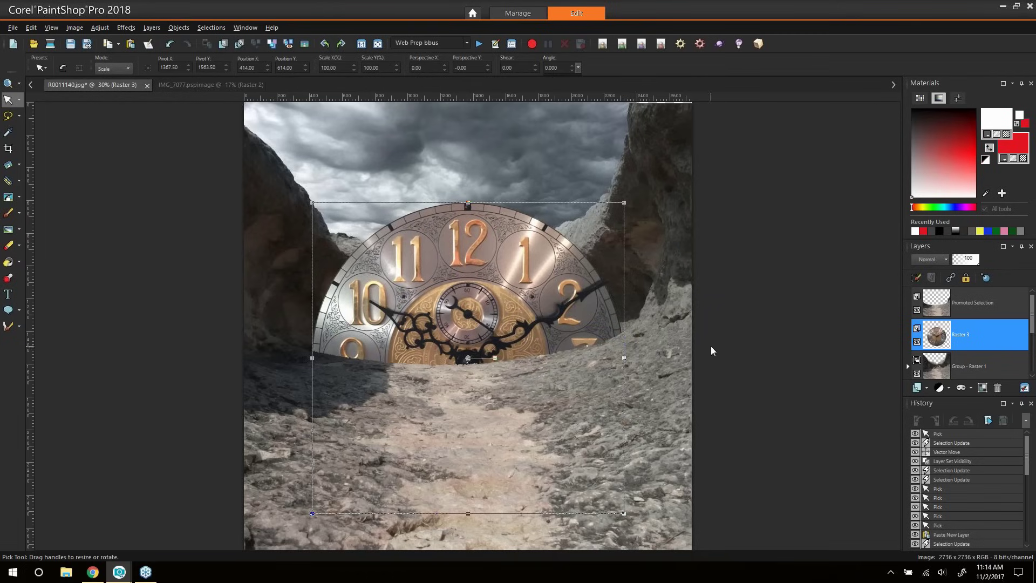
# Hide the Raster 3 clock face layer and show it again to compare the scene without it
pyautogui.click(645, 358)
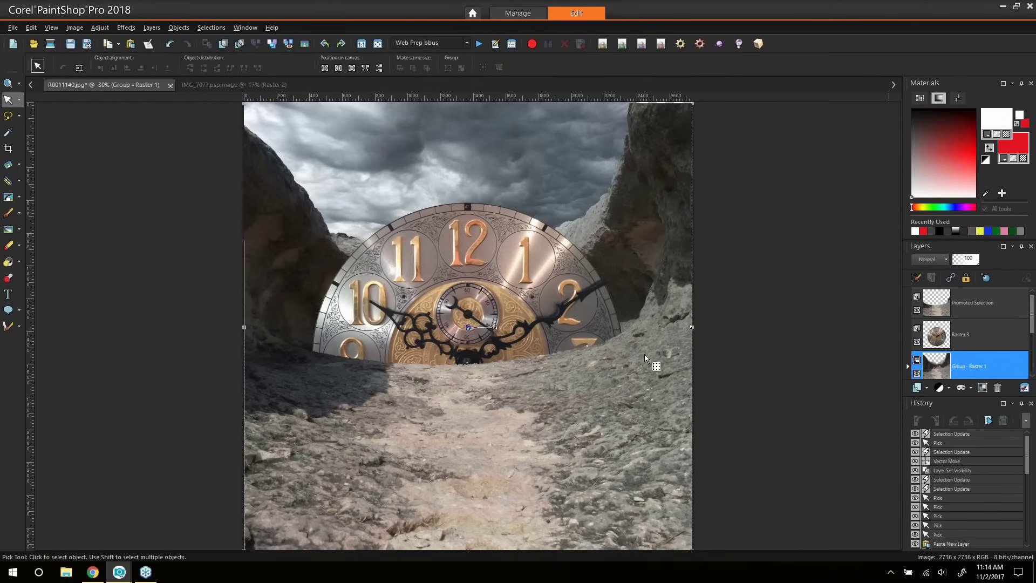
pyautogui.click(916, 342)
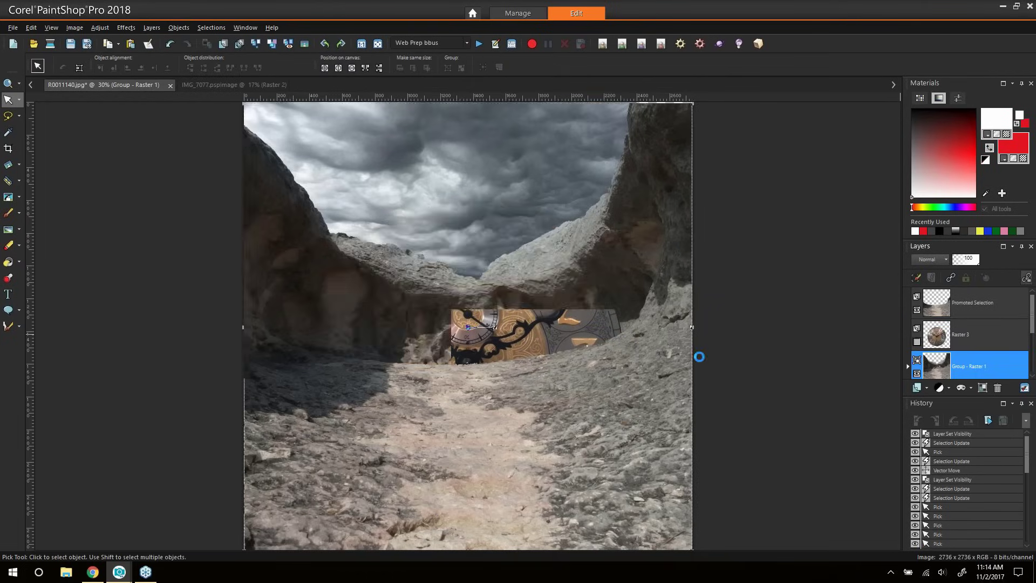
pyautogui.click(918, 343)
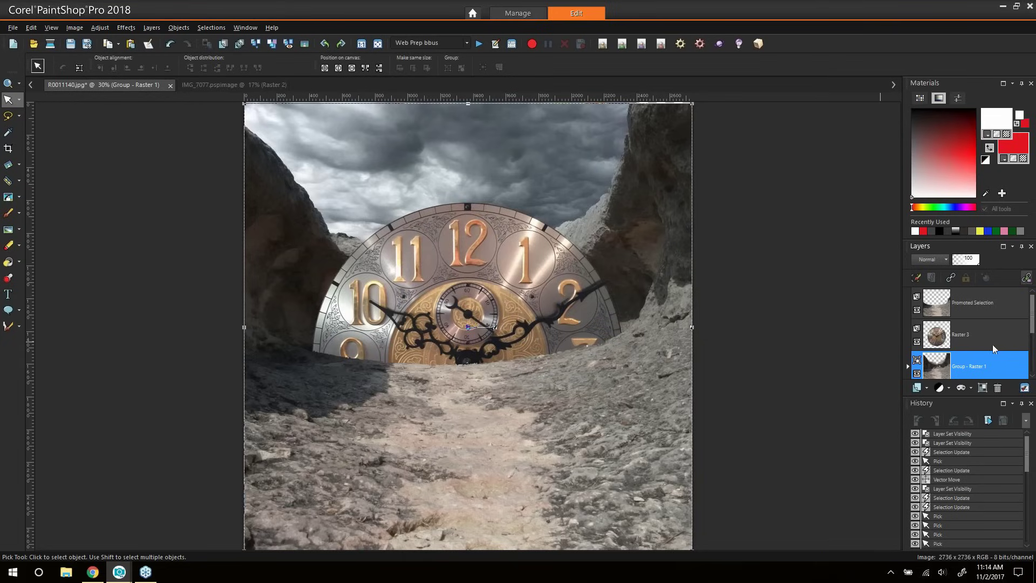
# Add a new raster layer with default settings directly above the Raster 3 clock face
pyautogui.click(992, 345)
pyautogui.click(916, 388)
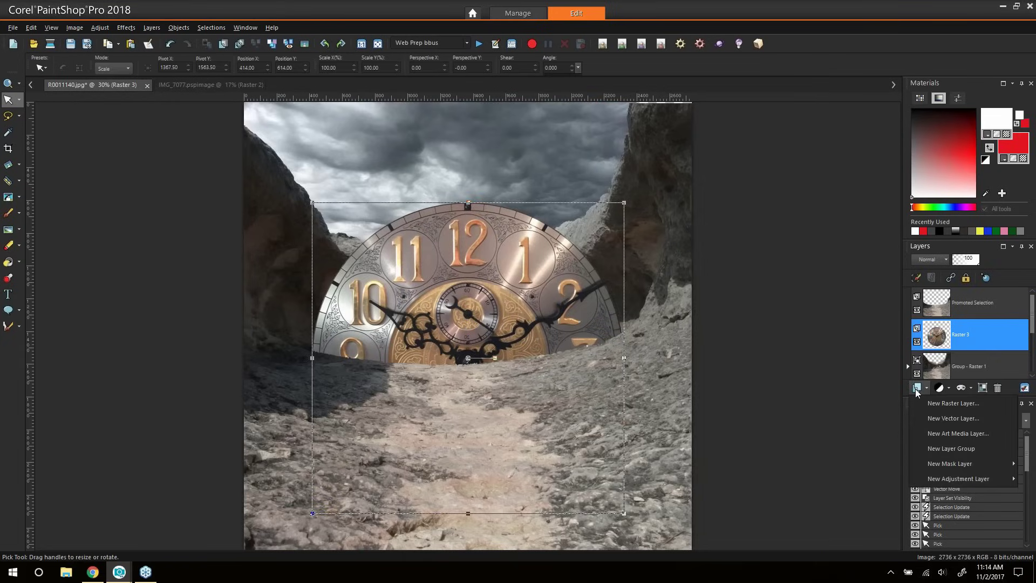
pyautogui.click(966, 403)
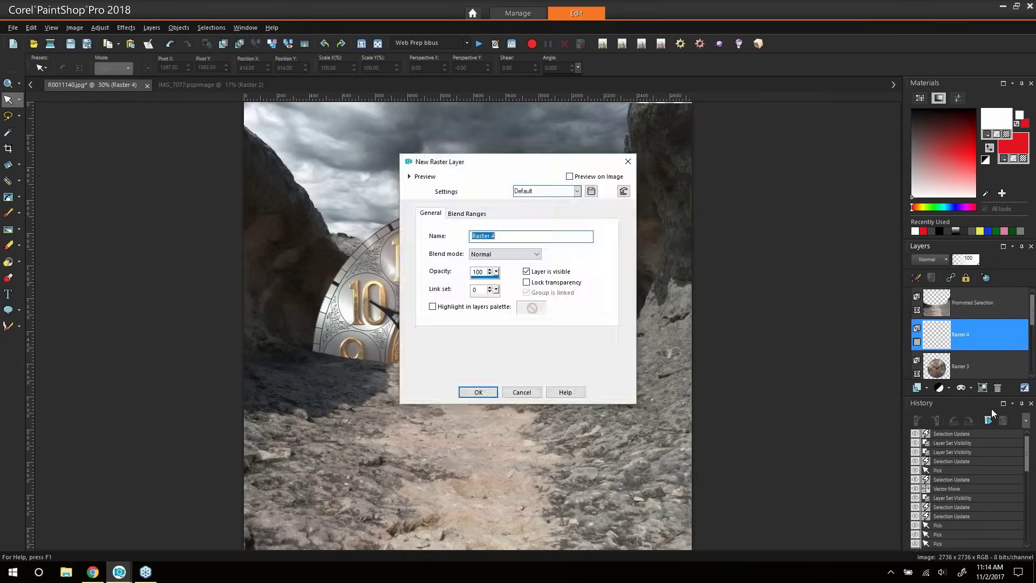
pyautogui.click(478, 392)
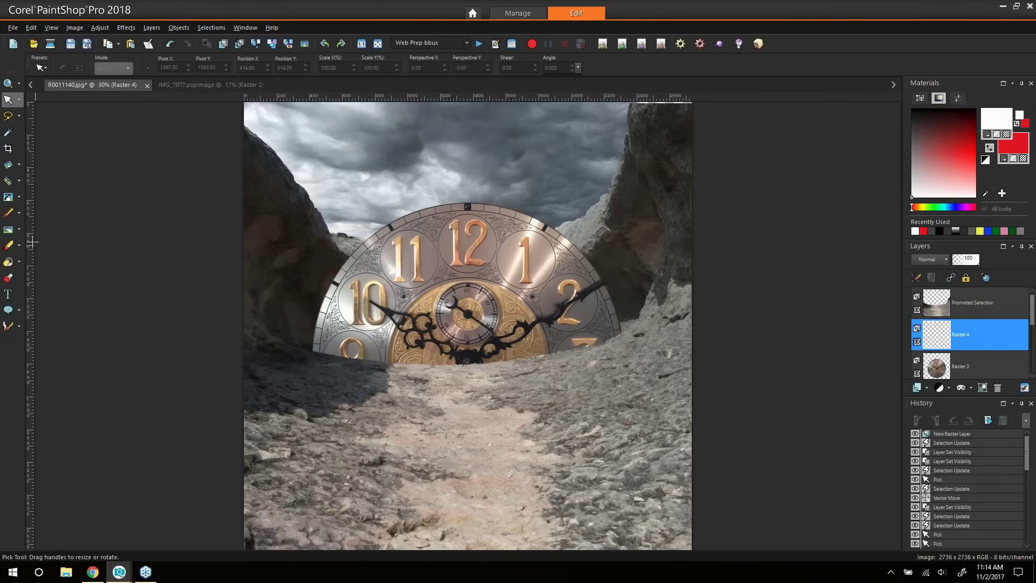
# Sample a dark grey foreground color from the shadowed ground in front of the clock's lower-left edge
pyautogui.click(9, 213)
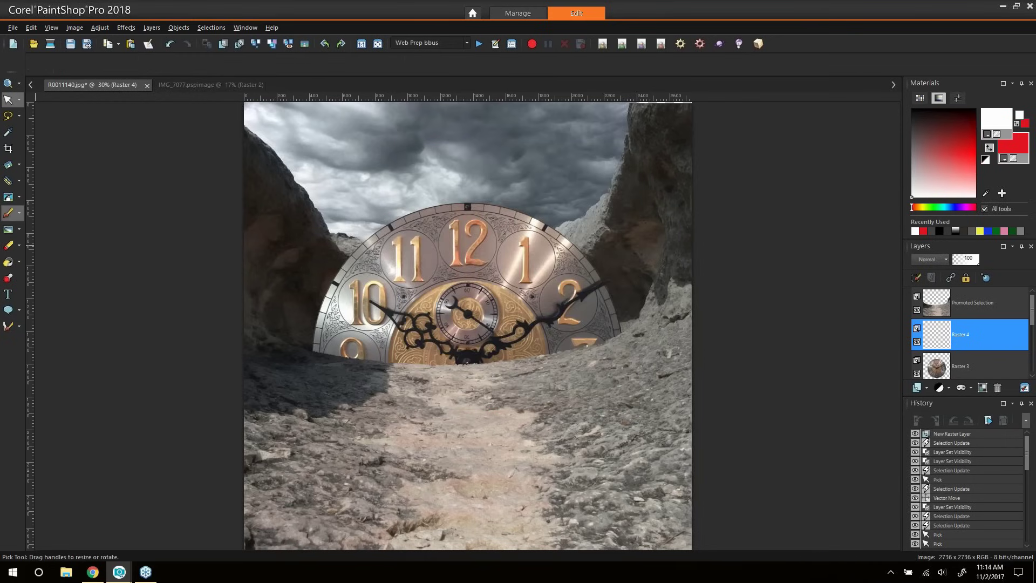
pyautogui.click(8, 132)
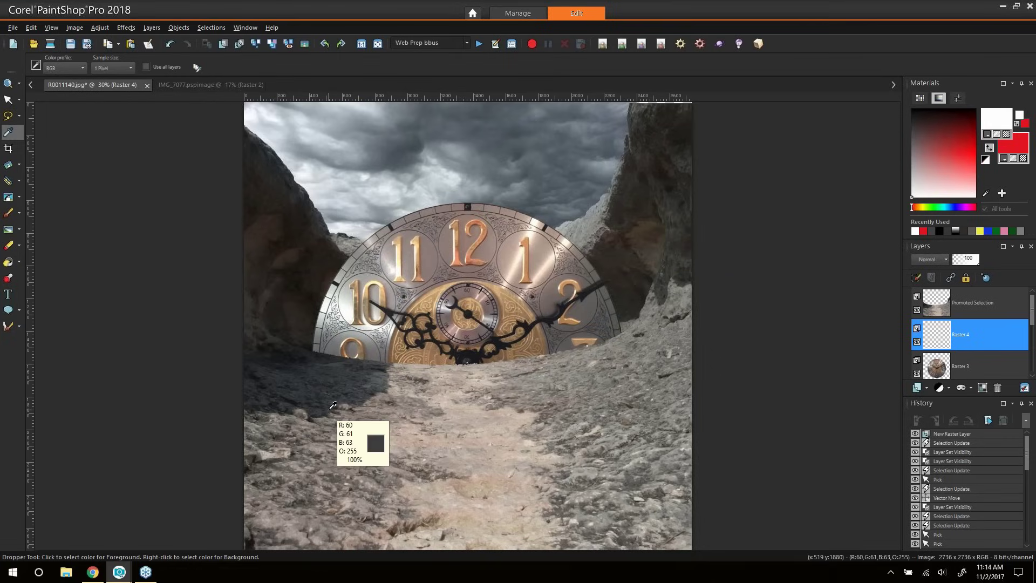
pyautogui.click(376, 383)
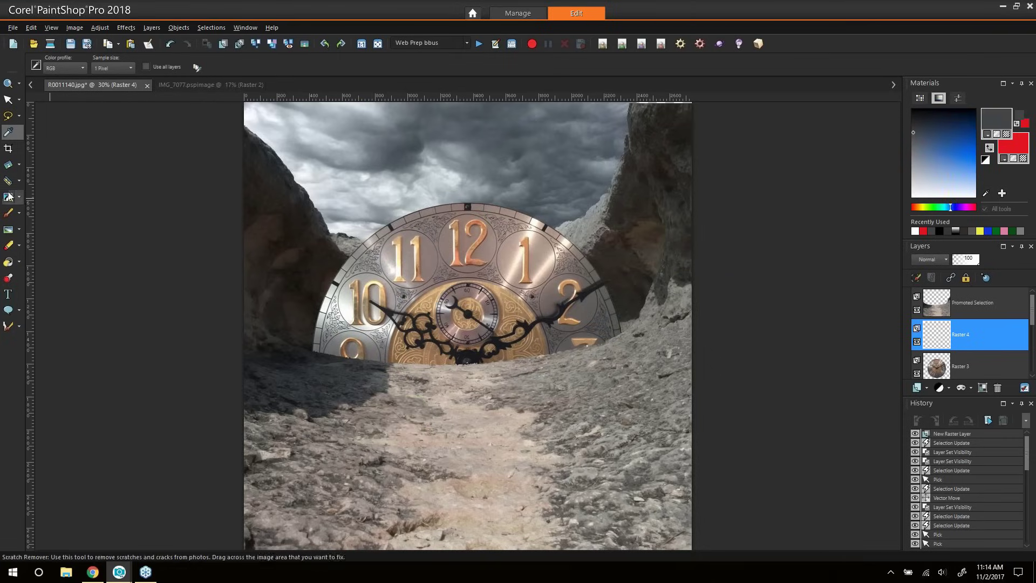
# Configure the Paint Brush with size 247, opacity 100 and Normal blend mode
pyautogui.click(8, 213)
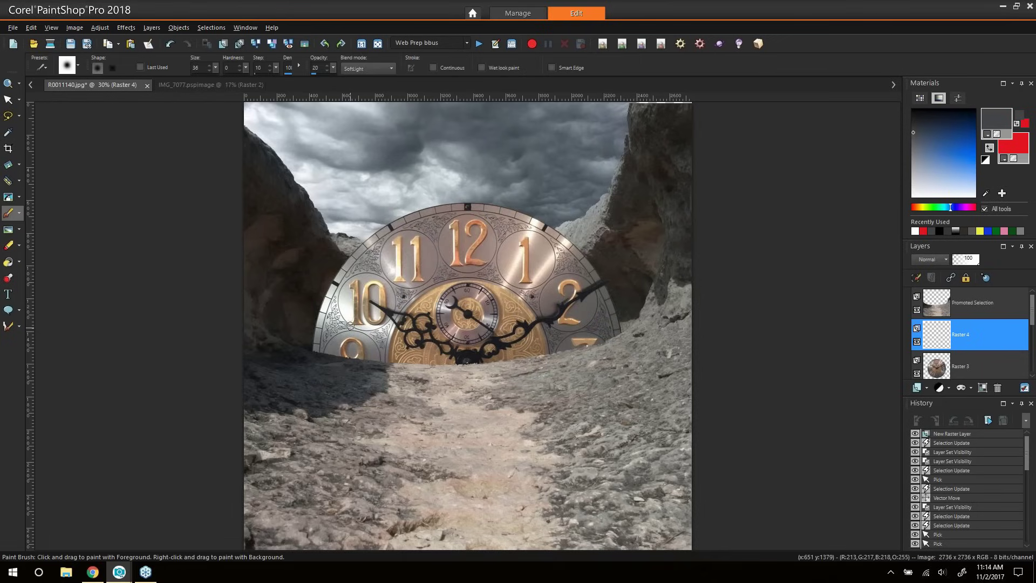
pyautogui.moveTo(344, 313)
pyautogui.mouseDown()
pyautogui.moveTo(347, 283)
pyautogui.moveTo(359, 288)
pyautogui.mouseUp()
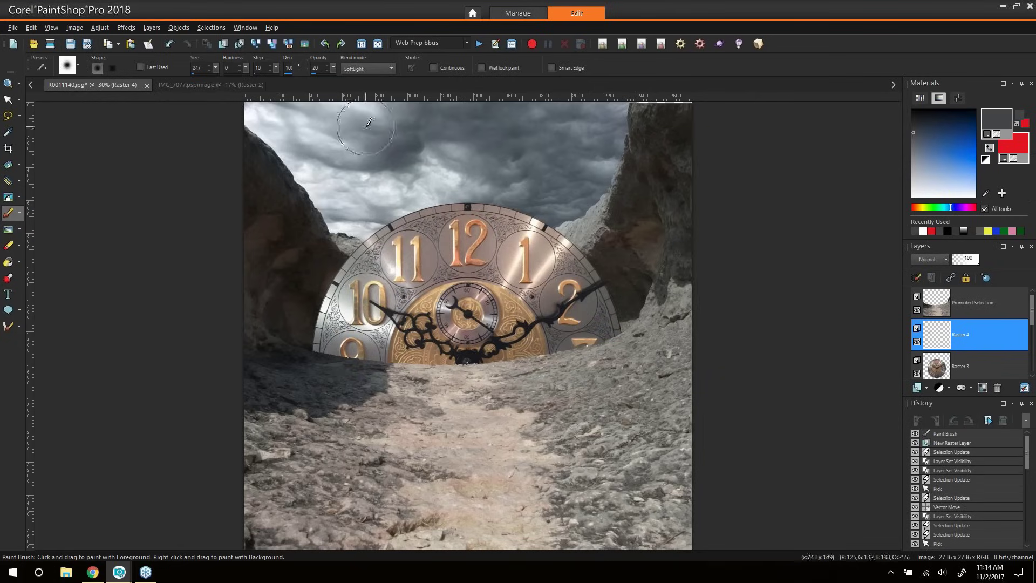
pyautogui.moveTo(332, 70); pyautogui.dragTo(441, 81)
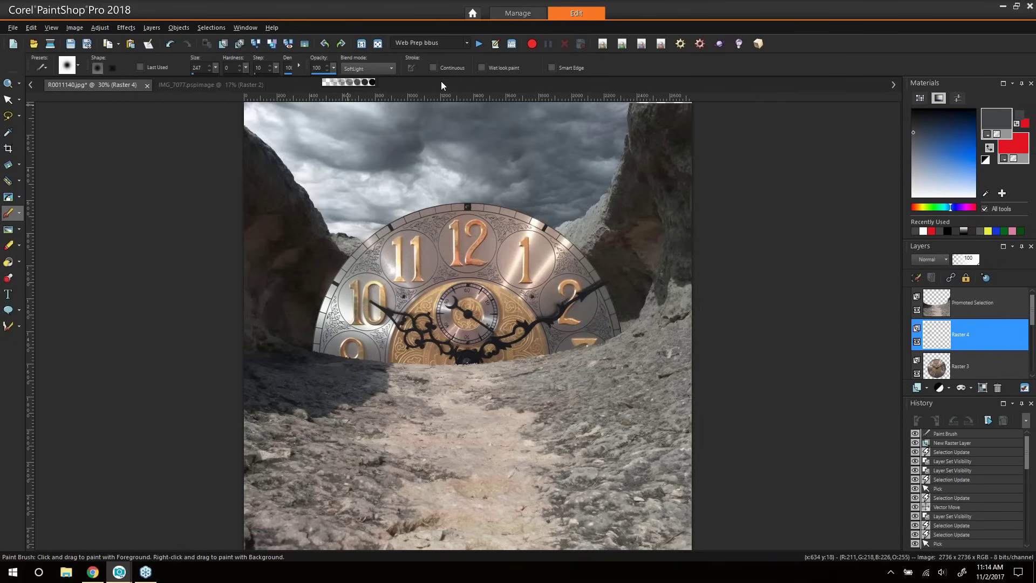
pyautogui.click(367, 72)
pyautogui.click(362, 108)
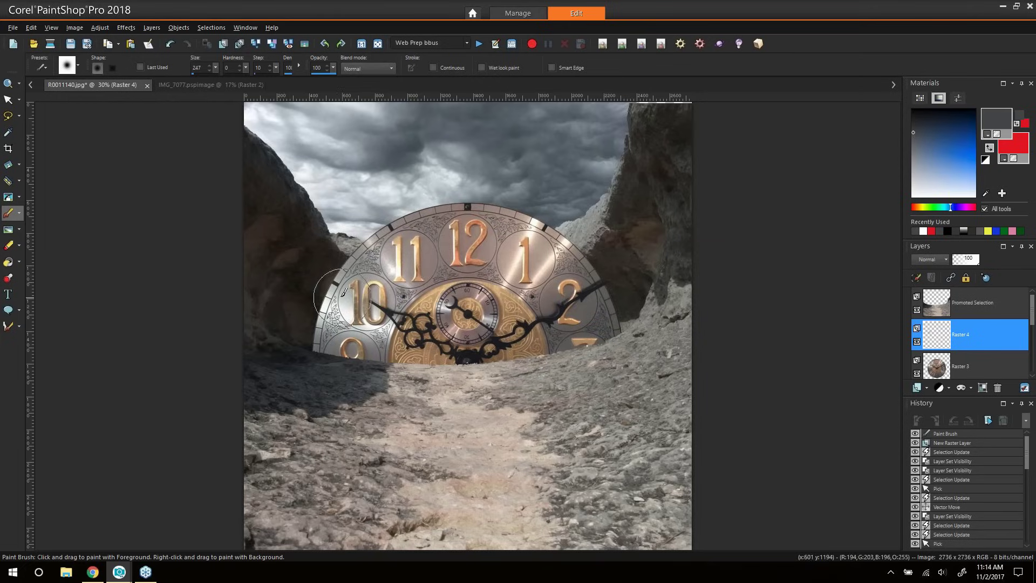
# Paint a solid grey shadow shape over the 9 and 10 area of the clock face on Raster 4
pyautogui.moveTo(345, 277)
pyautogui.mouseDown()
pyautogui.moveTo(371, 341)
pyautogui.moveTo(364, 362)
pyautogui.moveTo(345, 300)
pyautogui.moveTo(329, 352)
pyautogui.moveTo(342, 301)
pyautogui.moveTo(353, 336)
pyautogui.mouseUp()
pyautogui.moveTo(353, 298); pyautogui.dragTo(344, 322)
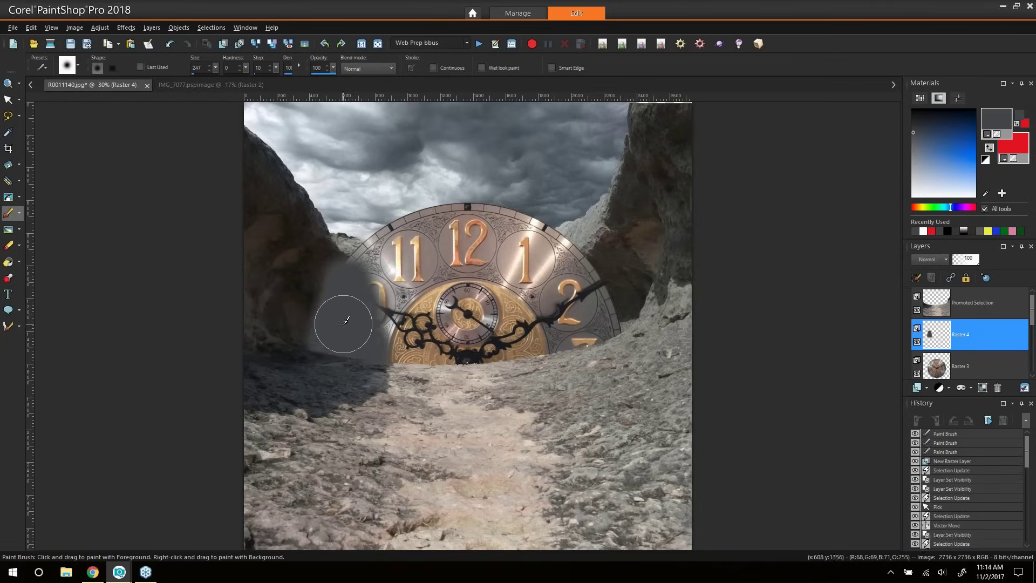
pyautogui.moveTo(355, 287)
pyautogui.mouseDown()
pyautogui.moveTo(342, 282)
pyautogui.moveTo(351, 361)
pyautogui.mouseUp()
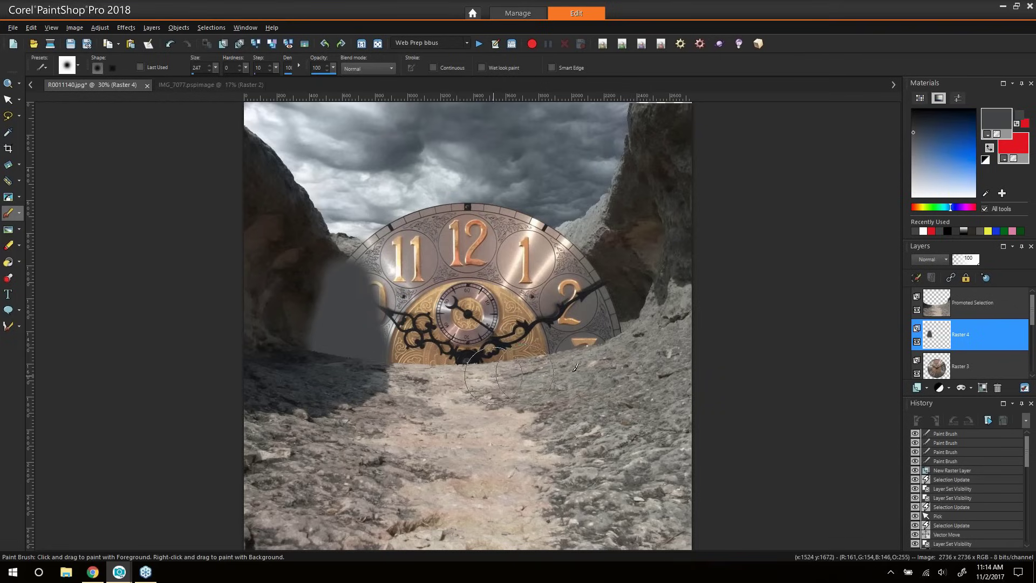
pyautogui.click(351, 315)
pyautogui.moveTo(364, 322); pyautogui.dragTo(361, 340)
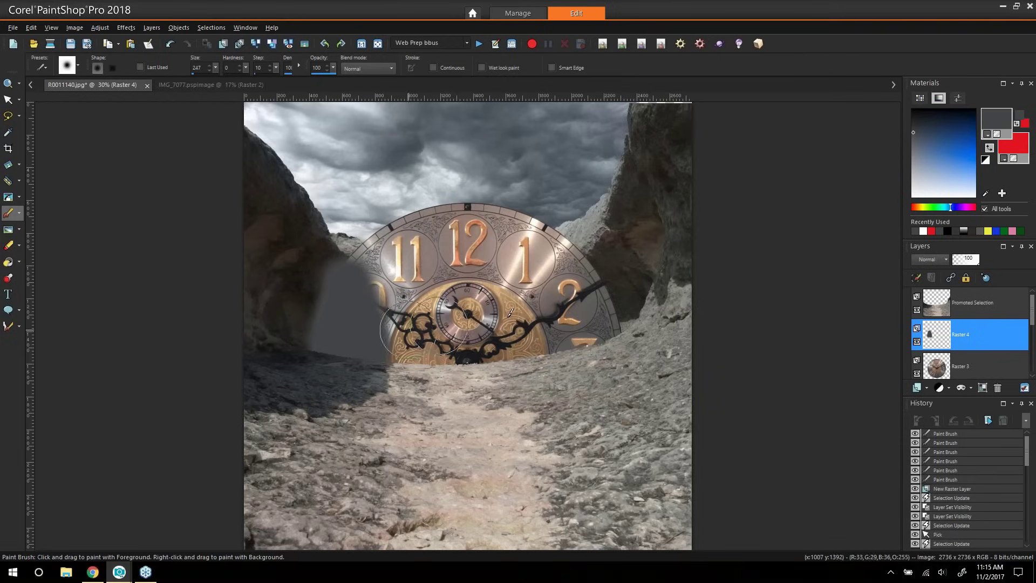
# Set the Raster 4 shadow layer to Multiply and erase shadow spill around the clock's upper-left rim
pyautogui.click(937, 261)
pyautogui.click(988, 403)
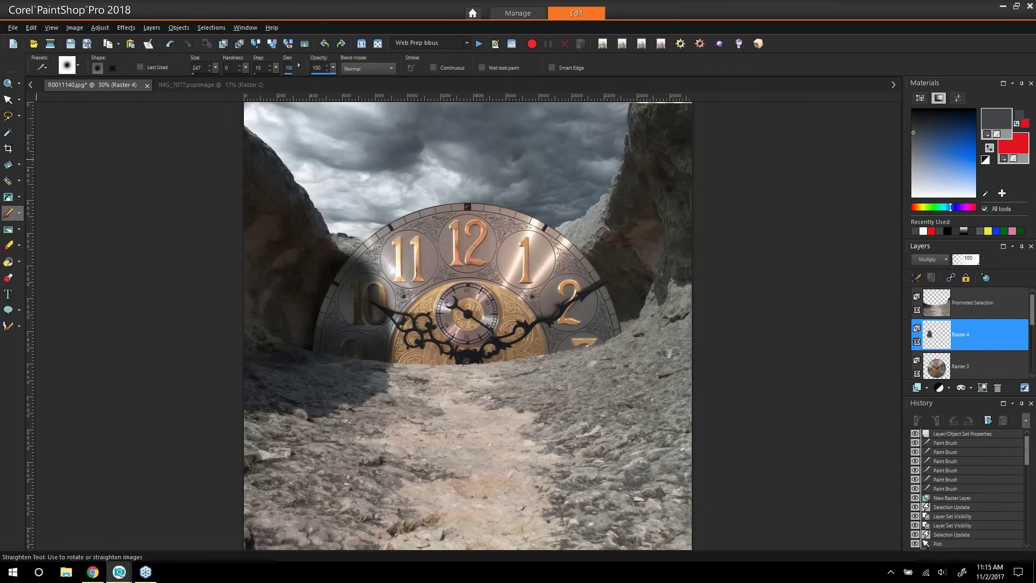
pyautogui.click(9, 245)
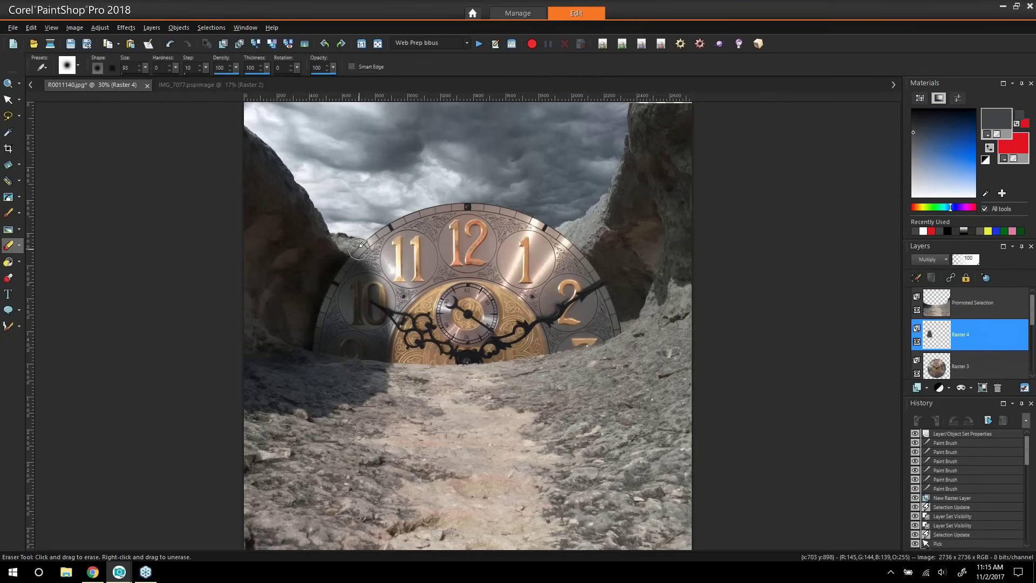
pyautogui.moveTo(364, 247); pyautogui.dragTo(391, 294)
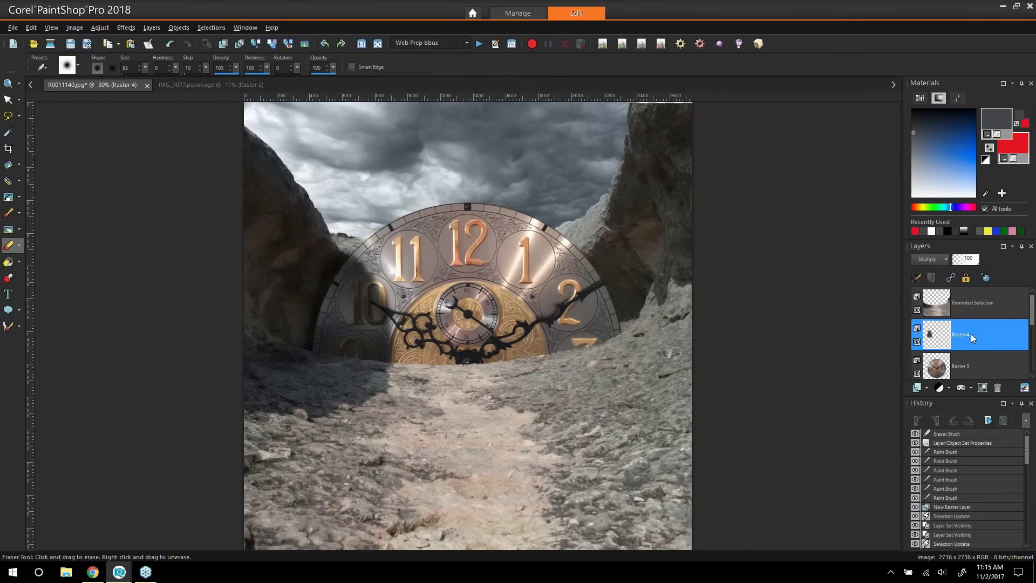
# Switch Raster 4 to Normal blending and erase the grey paint spilling past the clock's left rim
pyautogui.moveTo(982, 337)
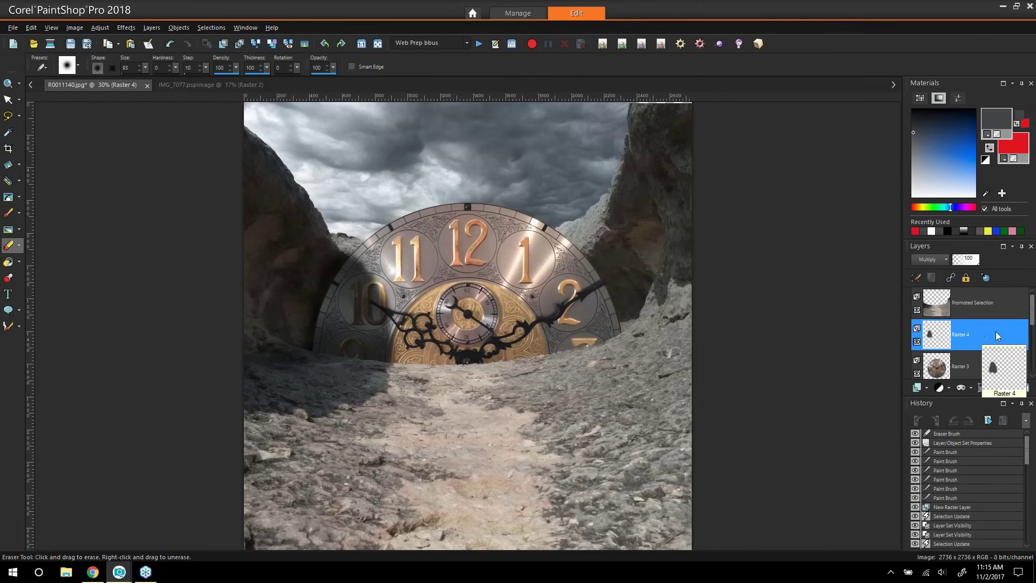
pyautogui.click(934, 260)
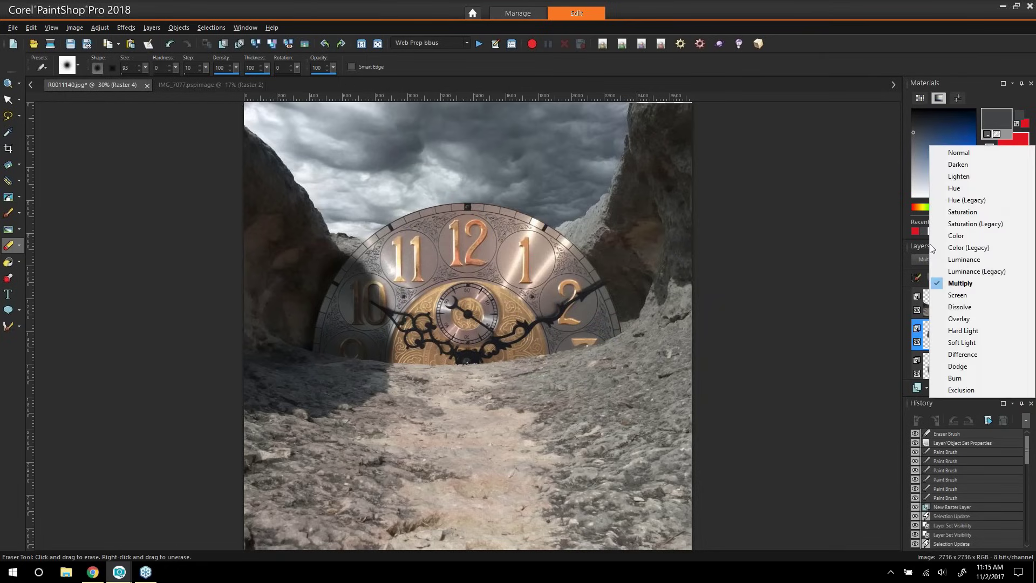
pyautogui.click(958, 153)
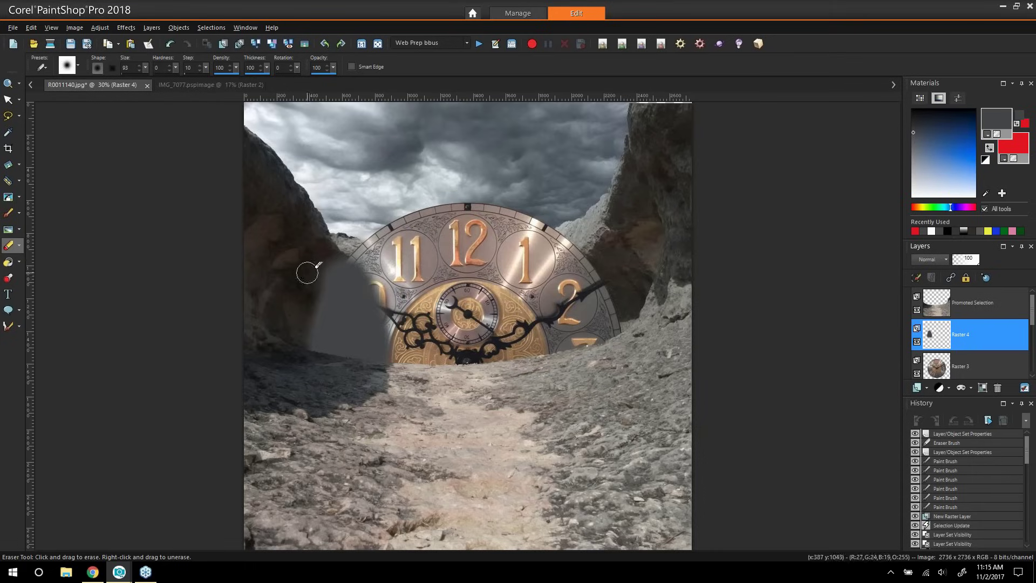
pyautogui.moveTo(316, 282)
pyautogui.mouseDown()
pyautogui.moveTo(326, 264)
pyautogui.moveTo(338, 268)
pyautogui.mouseUp()
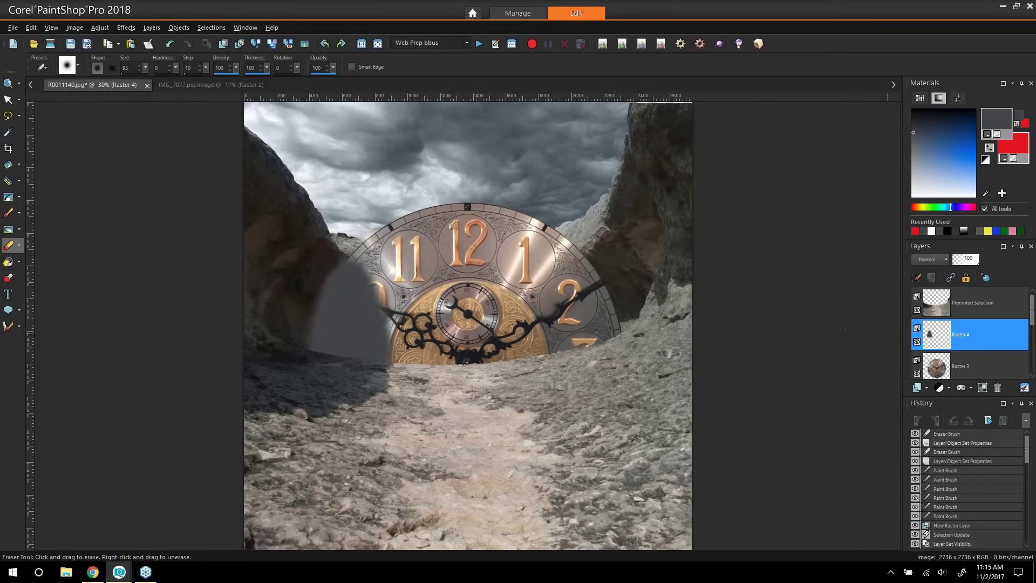
# Lower the Raster 4 shadow's opacity to about 77 and set its blend mode to Multiply
pyautogui.click(953, 263)
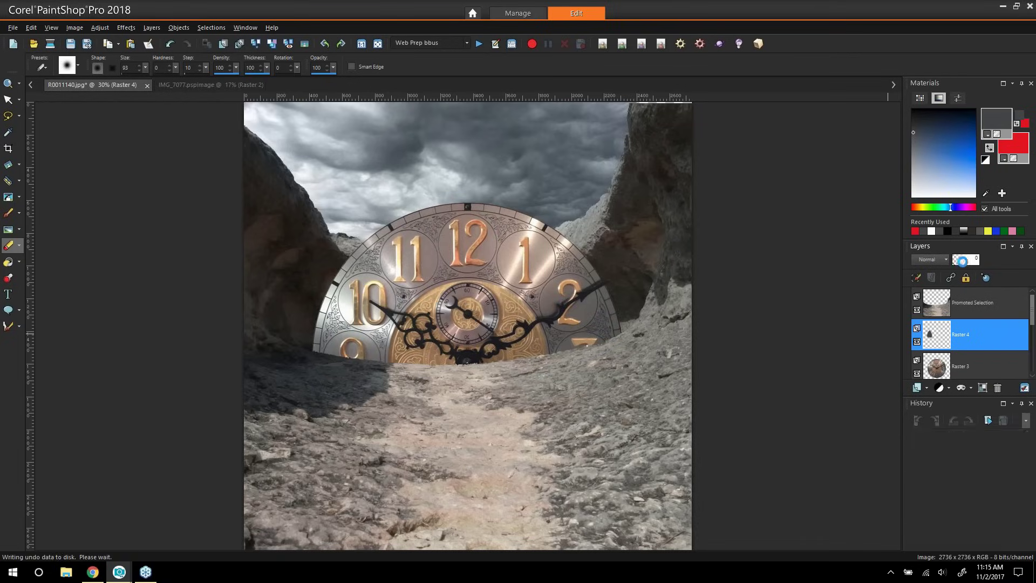
pyautogui.moveTo(962, 261); pyautogui.dragTo(971, 261)
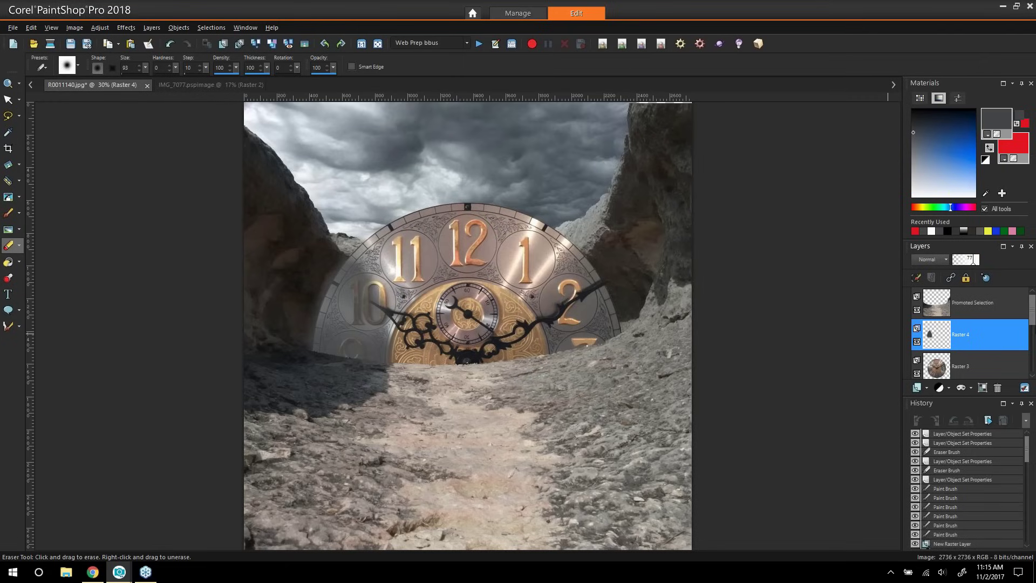
pyautogui.click(934, 258)
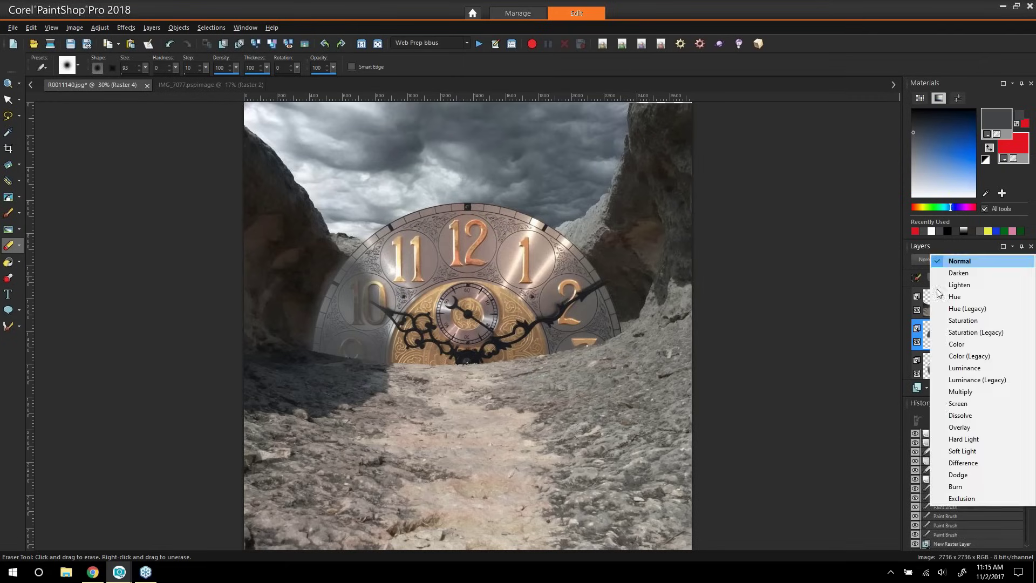
pyautogui.click(953, 392)
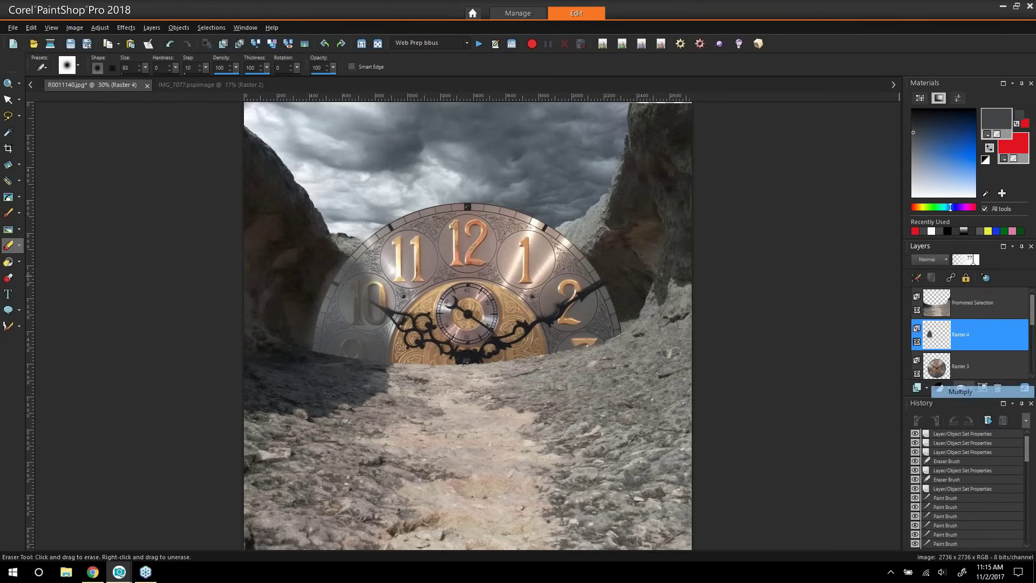
pyautogui.click(972, 261)
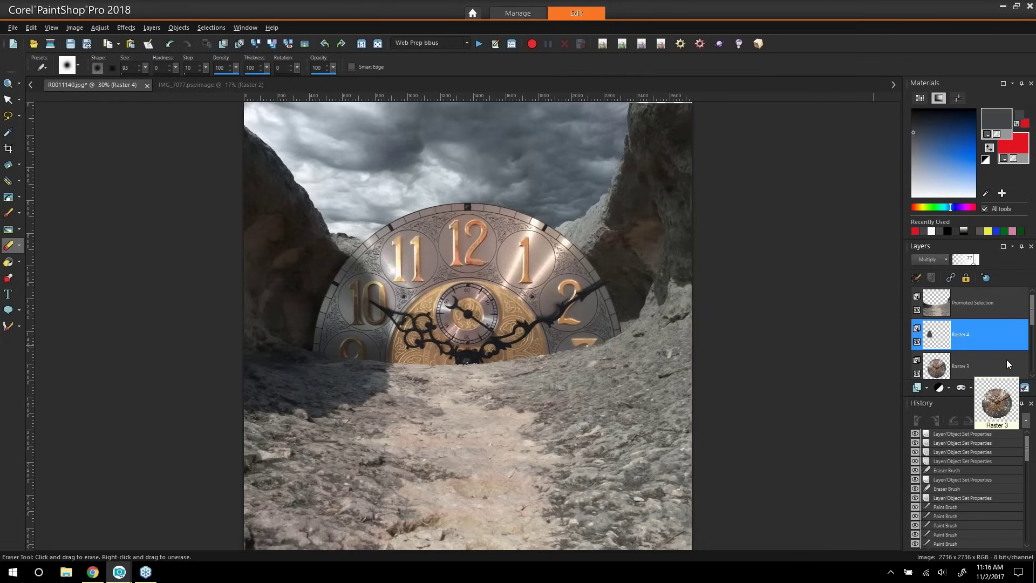
# Add another new raster layer with default settings directly above the Raster 4 shadow
pyautogui.click(917, 389)
pyautogui.click(926, 403)
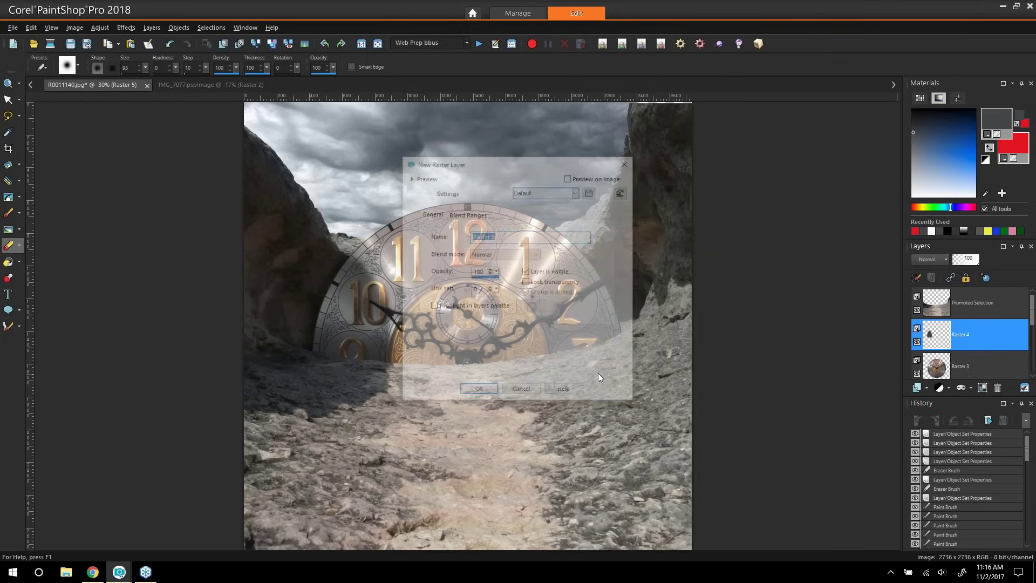
pyautogui.click(476, 390)
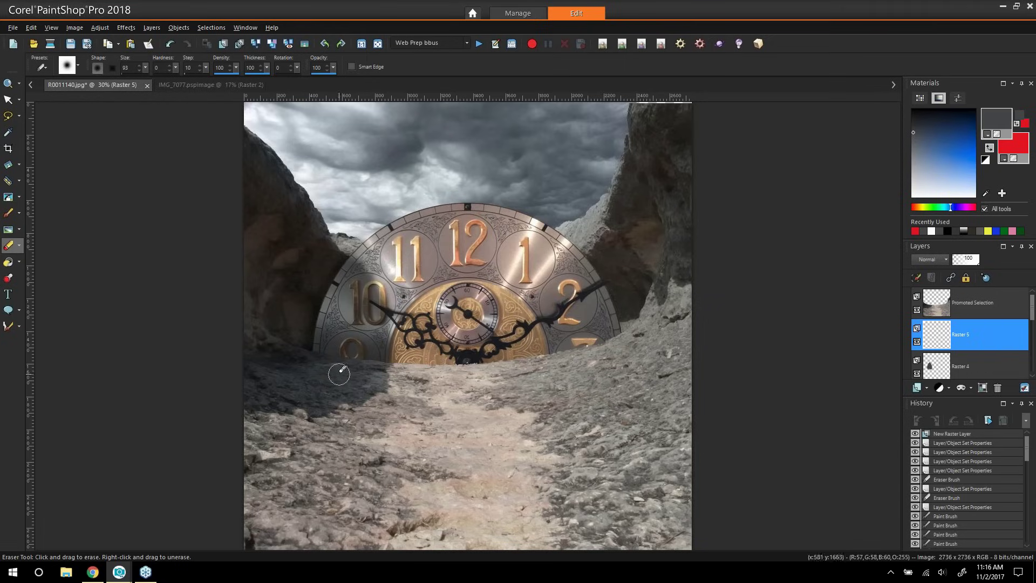
# Paint a thin grey contact shadow with a smaller brush along the clock's base where it meets the rocks
pyautogui.click(9, 212)
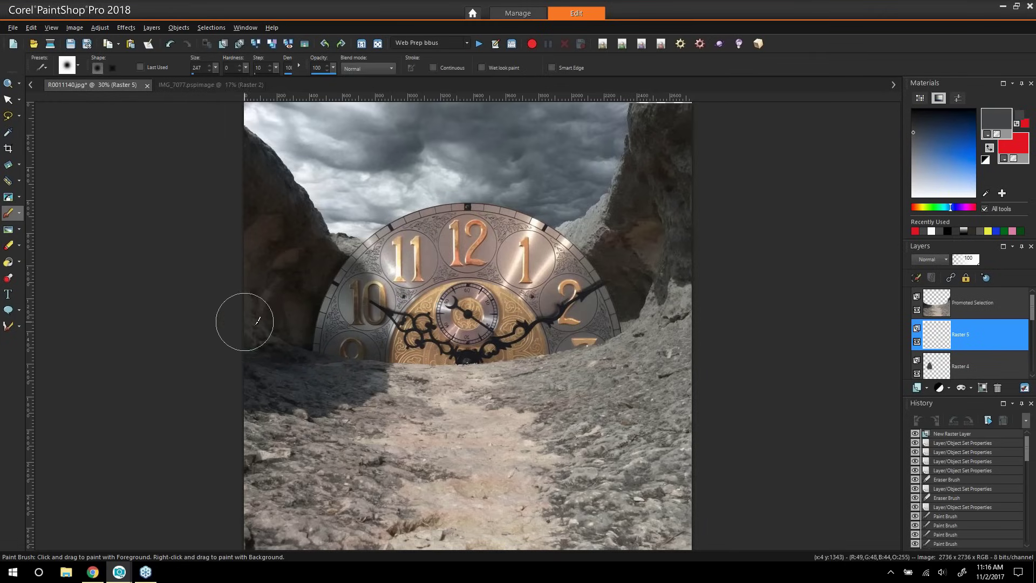
pyautogui.moveTo(409, 325); pyautogui.dragTo(408, 320)
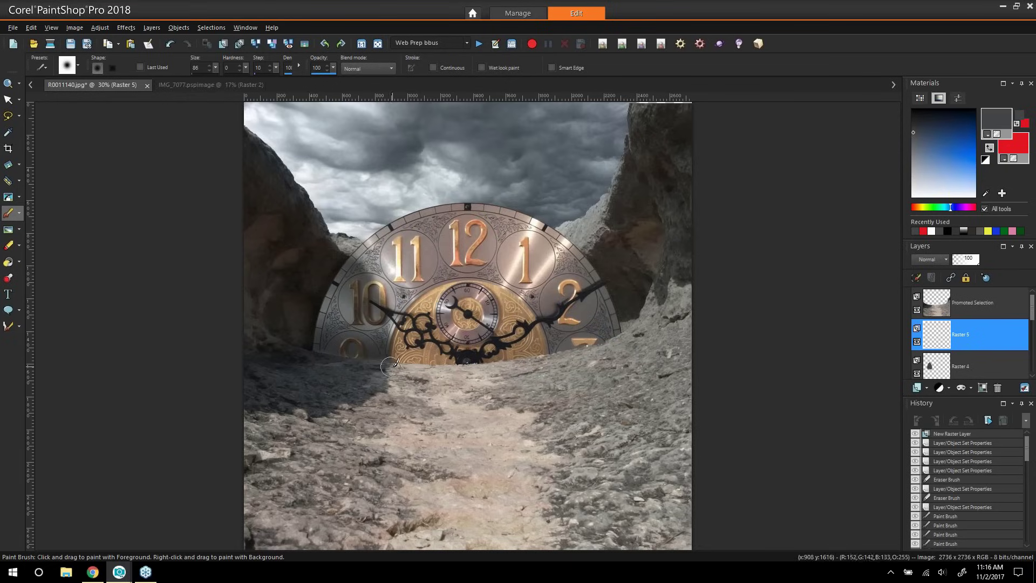
pyautogui.moveTo(442, 367); pyautogui.dragTo(490, 367)
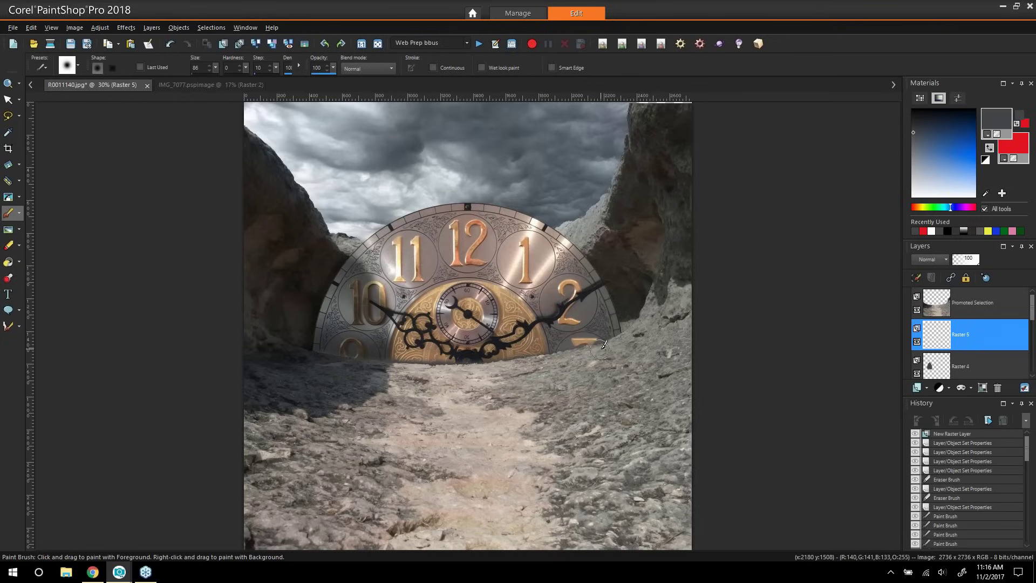
pyautogui.moveTo(619, 339); pyautogui.dragTo(620, 338)
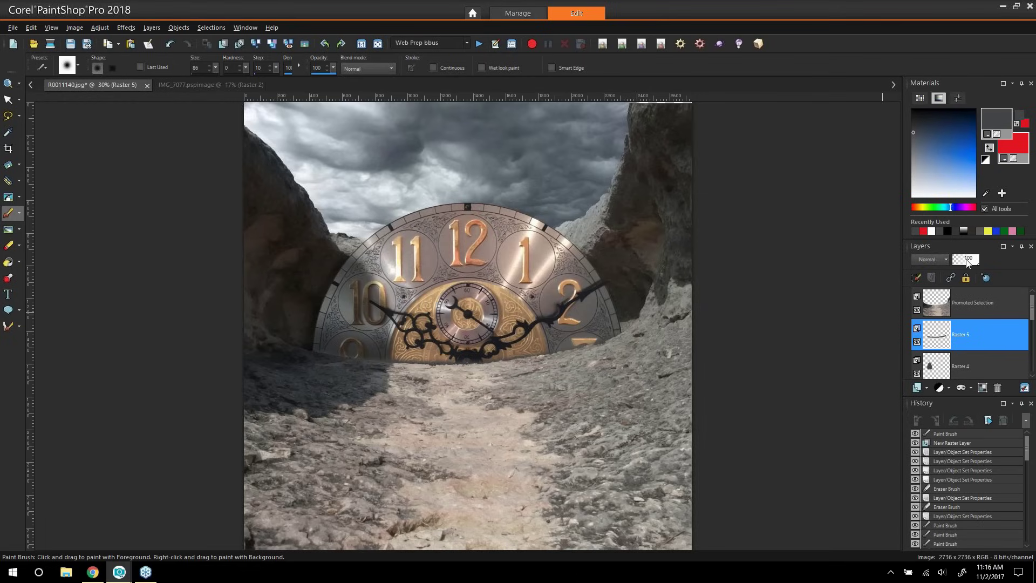
# Set the Raster 5 contact shadow to Multiply blending and lower its opacity to about 59, briefly hiding the layer to compare
pyautogui.click(930, 260)
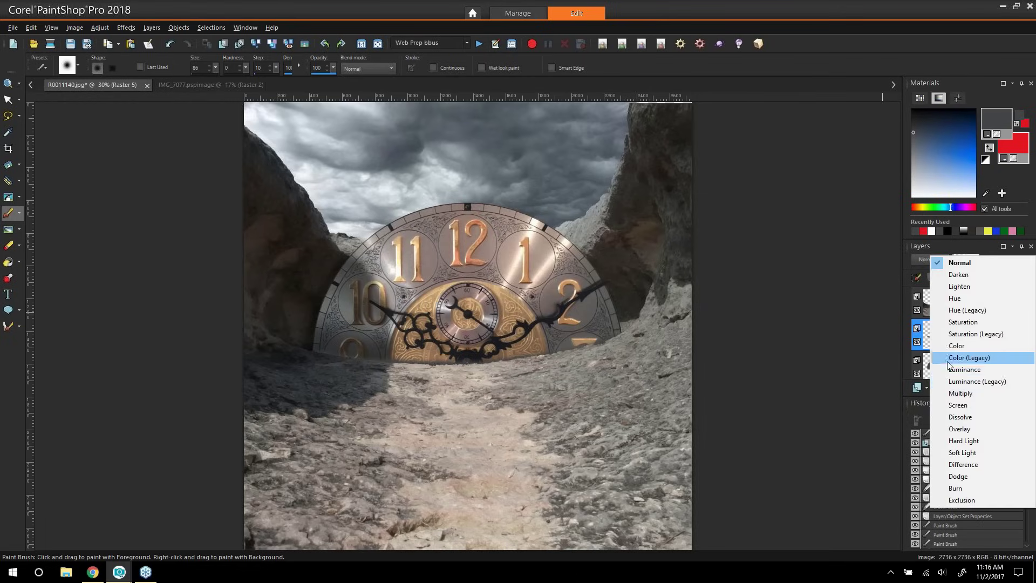
pyautogui.click(960, 393)
pyautogui.click(972, 262)
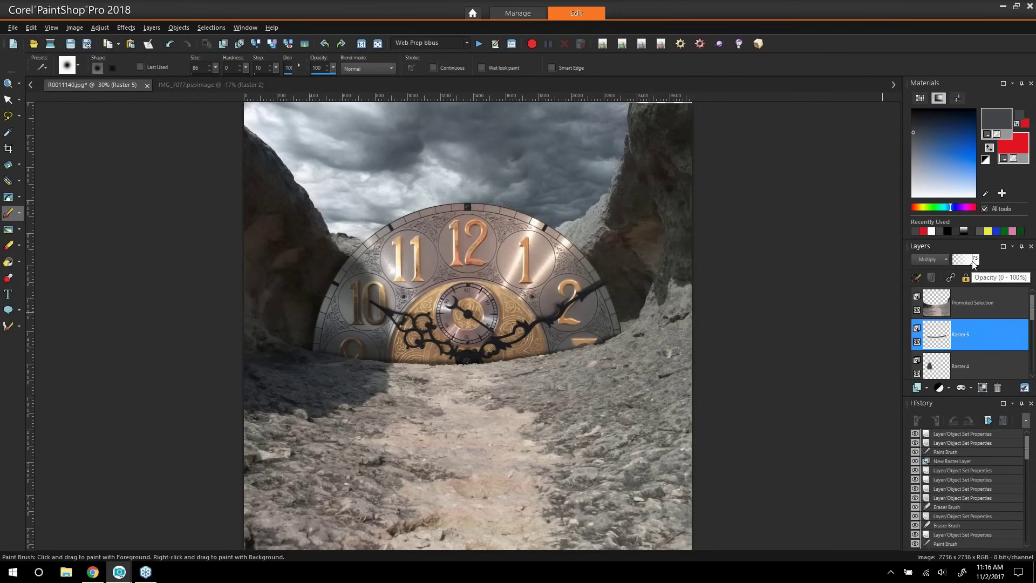
pyautogui.click(972, 262)
pyautogui.click(970, 261)
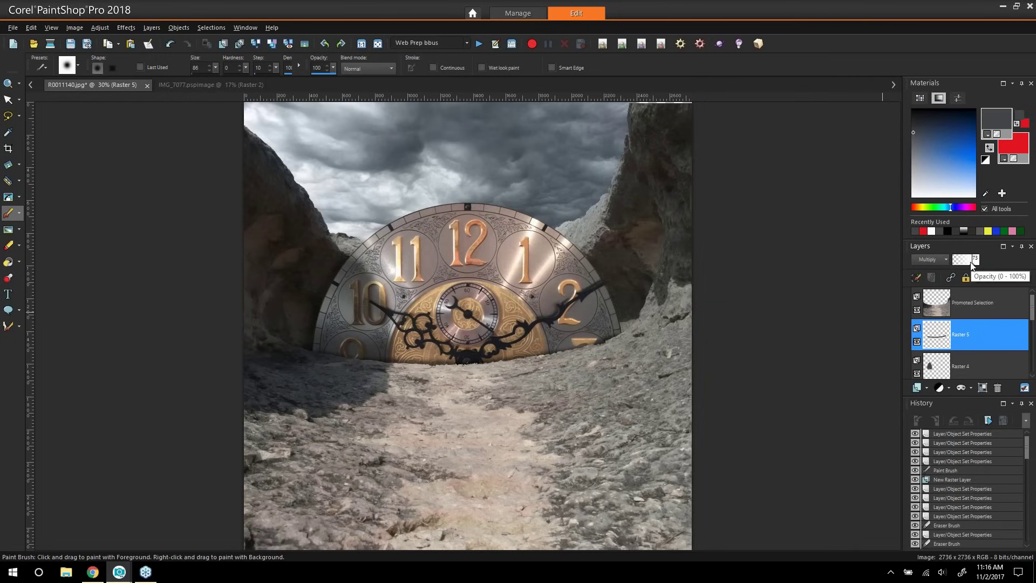
pyautogui.click(971, 263)
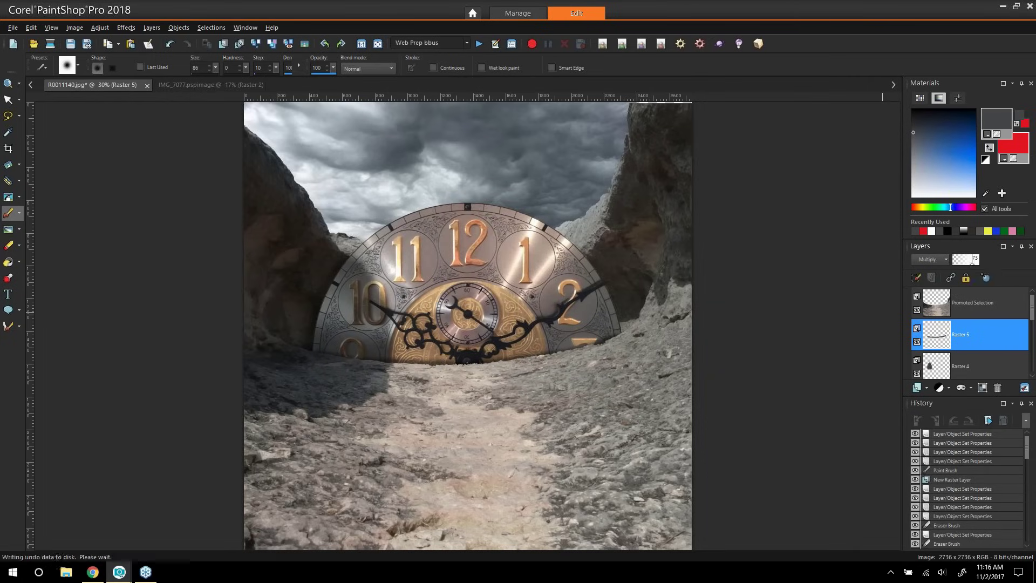
pyautogui.click(917, 342)
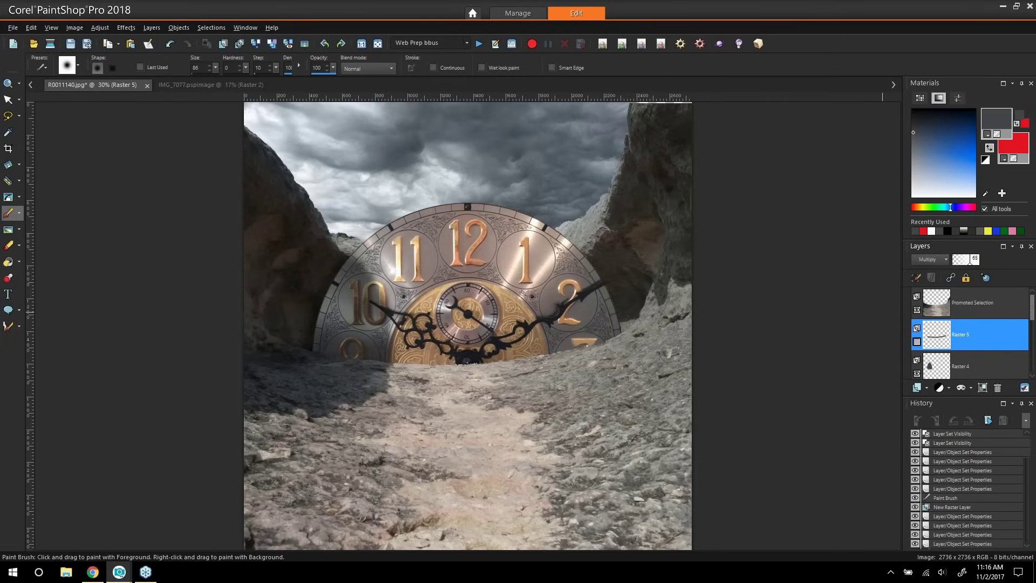
pyautogui.click(917, 341)
pyautogui.click(969, 262)
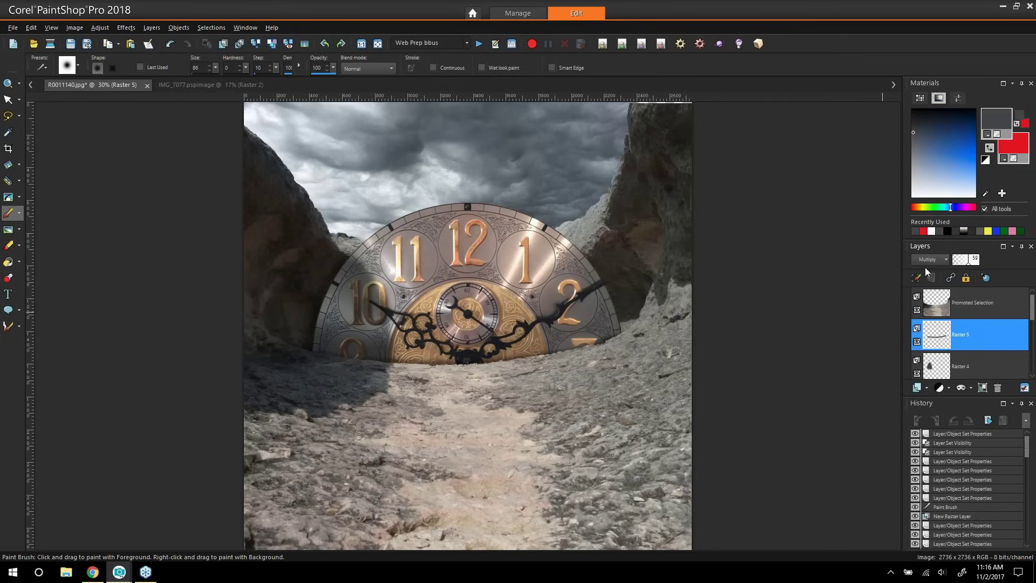
# Shrink the Raster 5 contact shadow vertically to about 92% by lowering its upper edge with the Pick tool
pyautogui.click(9, 100)
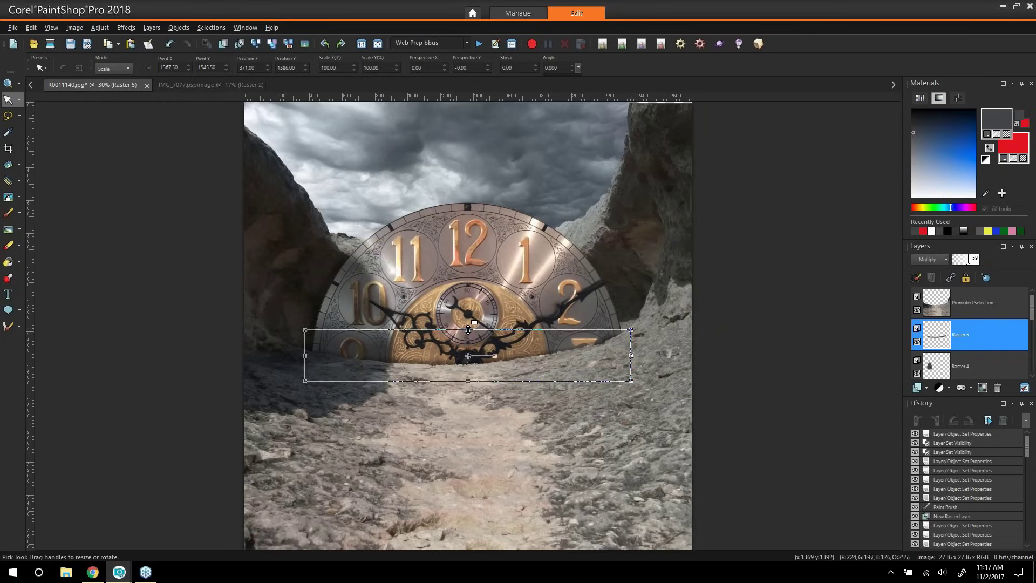
pyautogui.moveTo(468, 329); pyautogui.dragTo(467, 335)
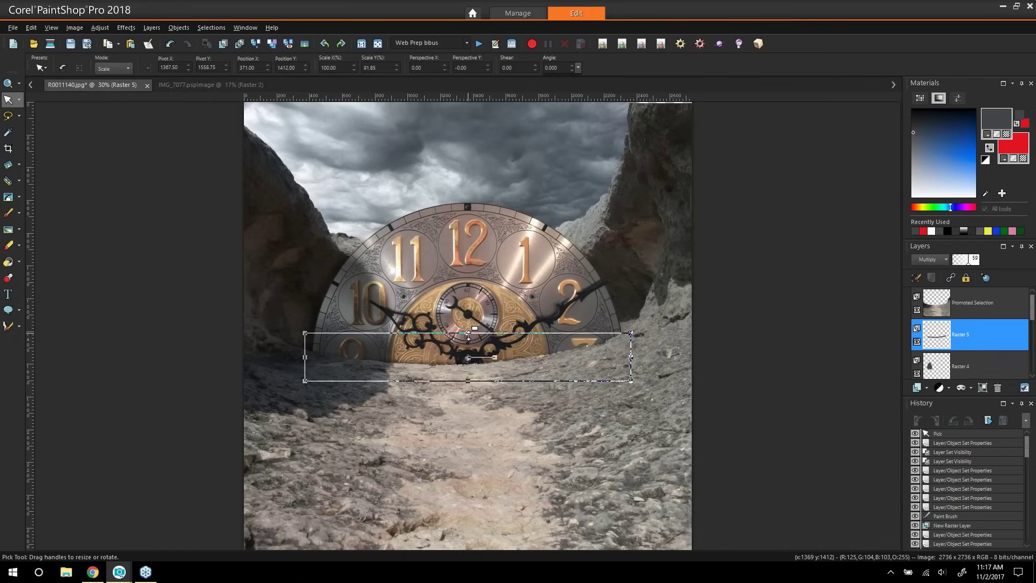
pyautogui.click(8, 83)
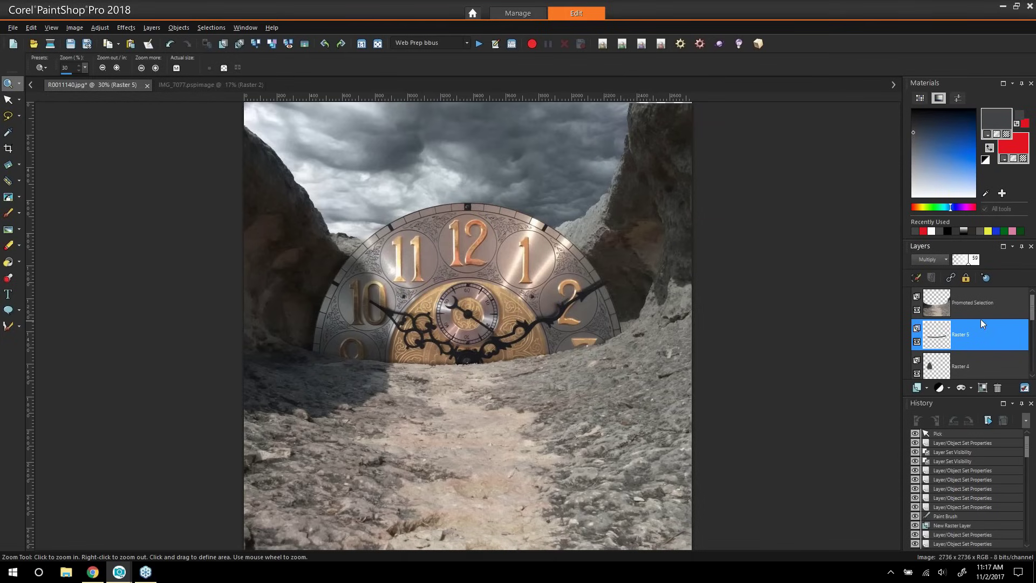
# Add a new raster layer with default settings directly above the Promoted Selection foreground layer
pyautogui.click(977, 304)
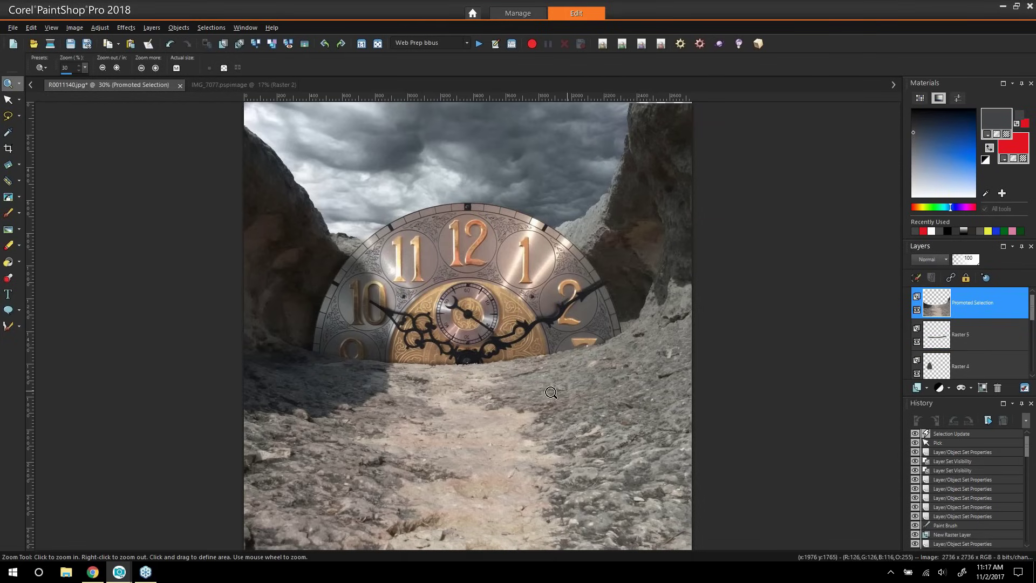
pyautogui.click(915, 388)
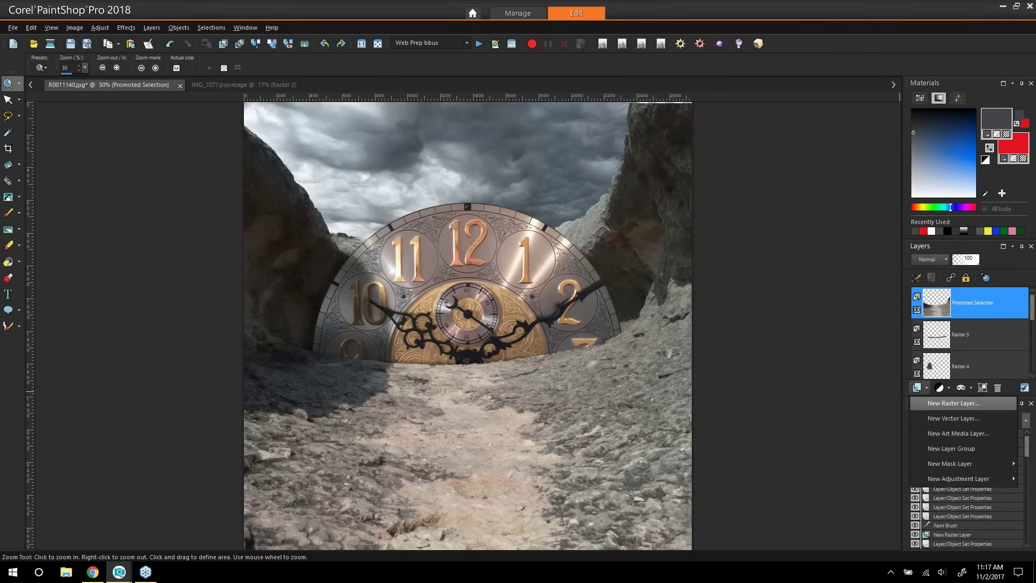
pyautogui.click(953, 403)
pyautogui.click(474, 393)
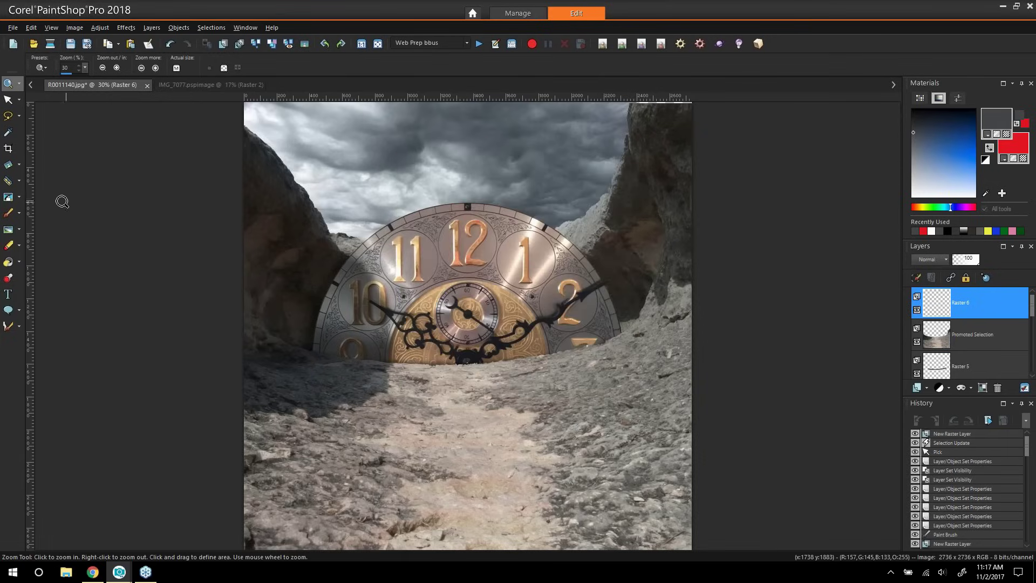
# Paint a wide dark grey band on the new layer along the rocks in front of the clock's base
pyautogui.click(8, 212)
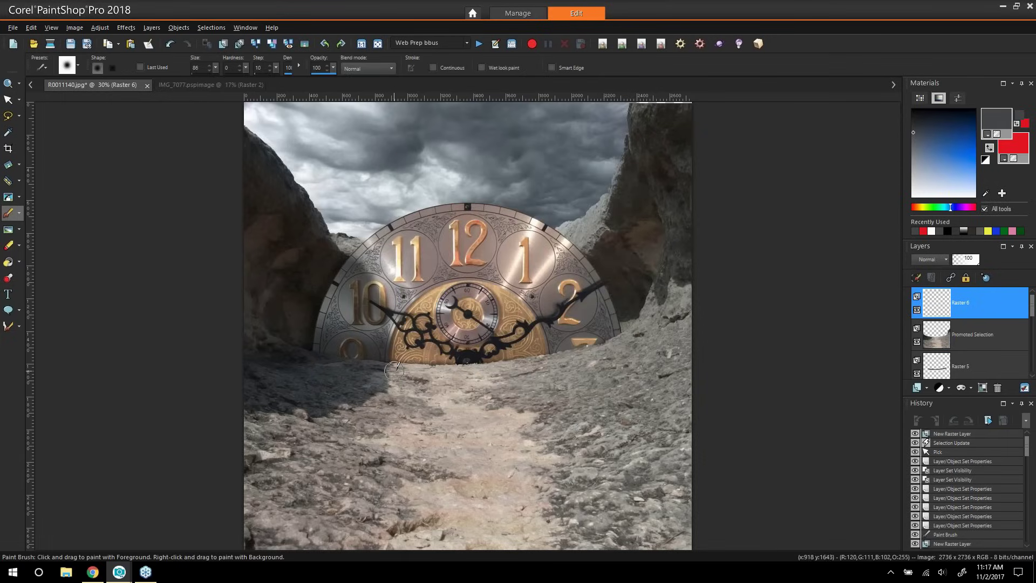
pyautogui.moveTo(394, 369)
pyautogui.mouseDown()
pyautogui.moveTo(511, 370)
pyautogui.moveTo(612, 344)
pyautogui.mouseUp()
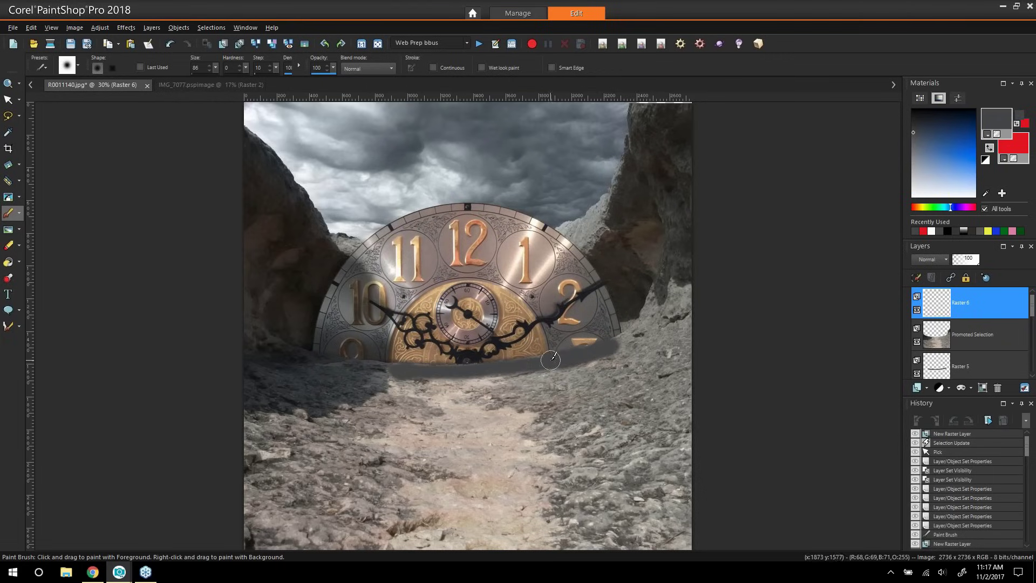
pyautogui.moveTo(550, 360)
pyautogui.mouseDown()
pyautogui.moveTo(391, 368)
pyautogui.moveTo(609, 345)
pyautogui.moveTo(596, 361)
pyautogui.moveTo(510, 375)
pyautogui.moveTo(407, 377)
pyautogui.moveTo(507, 358)
pyautogui.mouseUp()
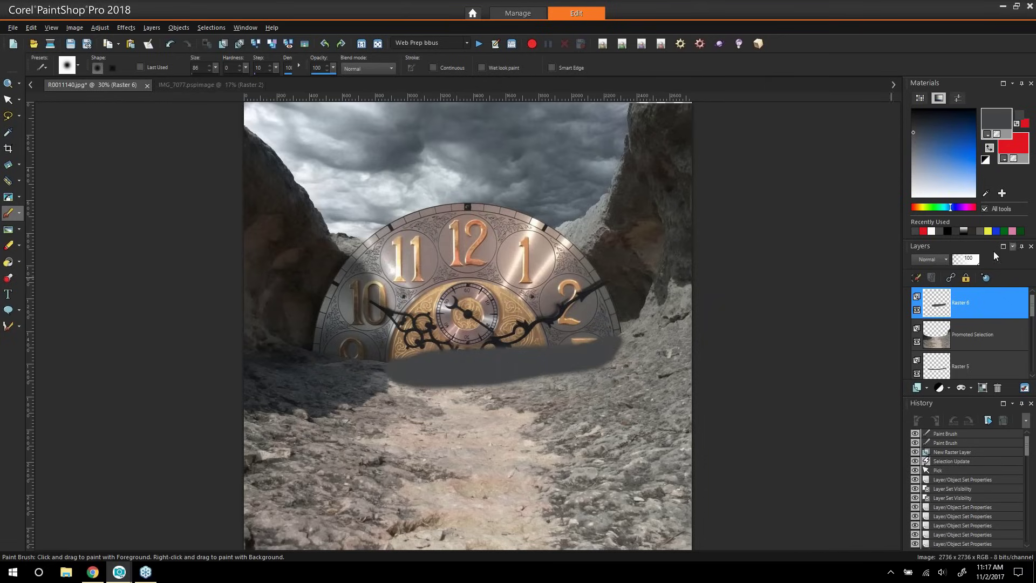
# Set the Raster 6 shadow to Multiply blending and lower its opacity to about 73
pyautogui.click(928, 258)
pyautogui.click(955, 389)
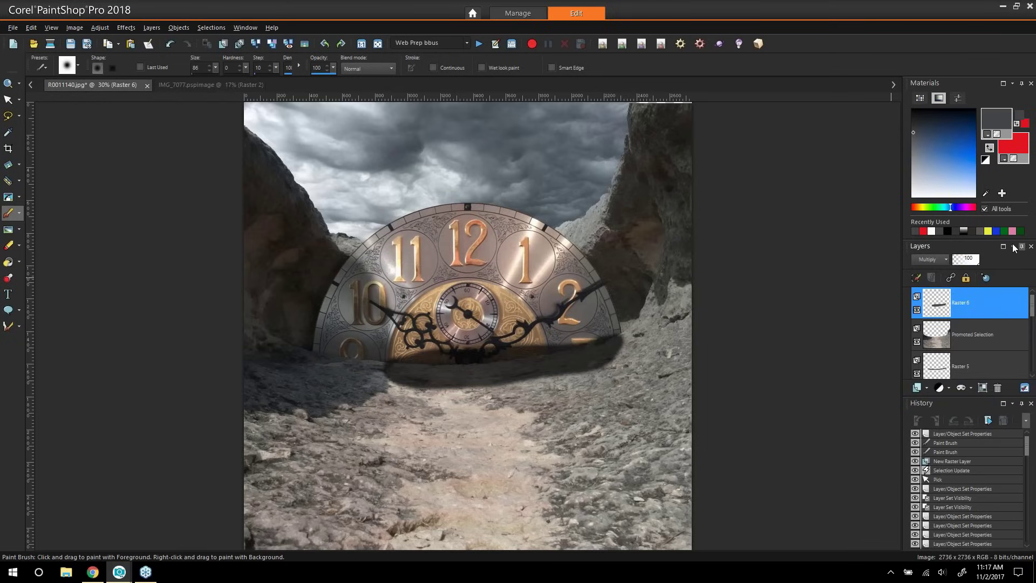
pyautogui.moveTo(977, 263); pyautogui.dragTo(971, 260)
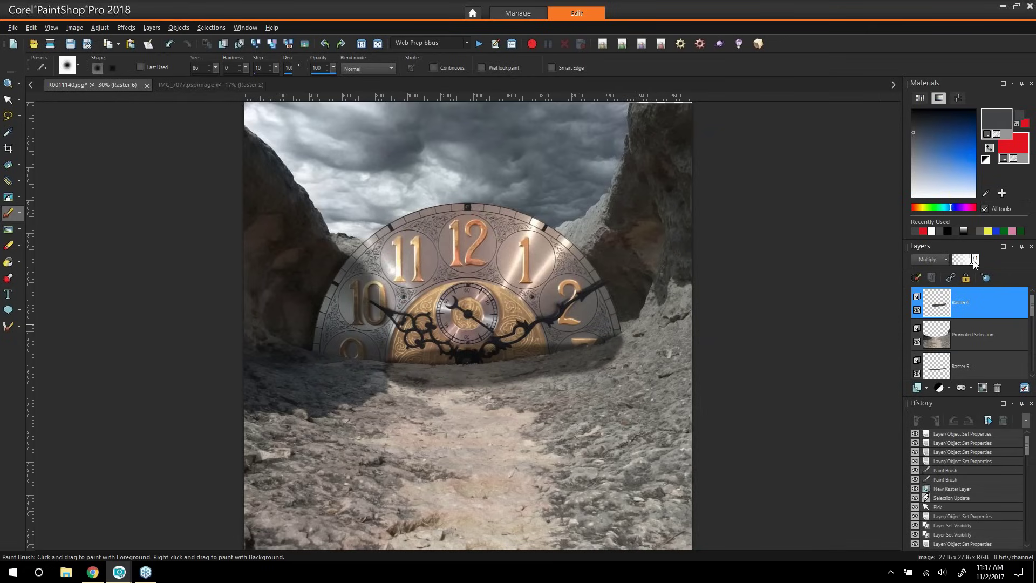
pyautogui.moveTo(974, 262); pyautogui.dragTo(971, 262)
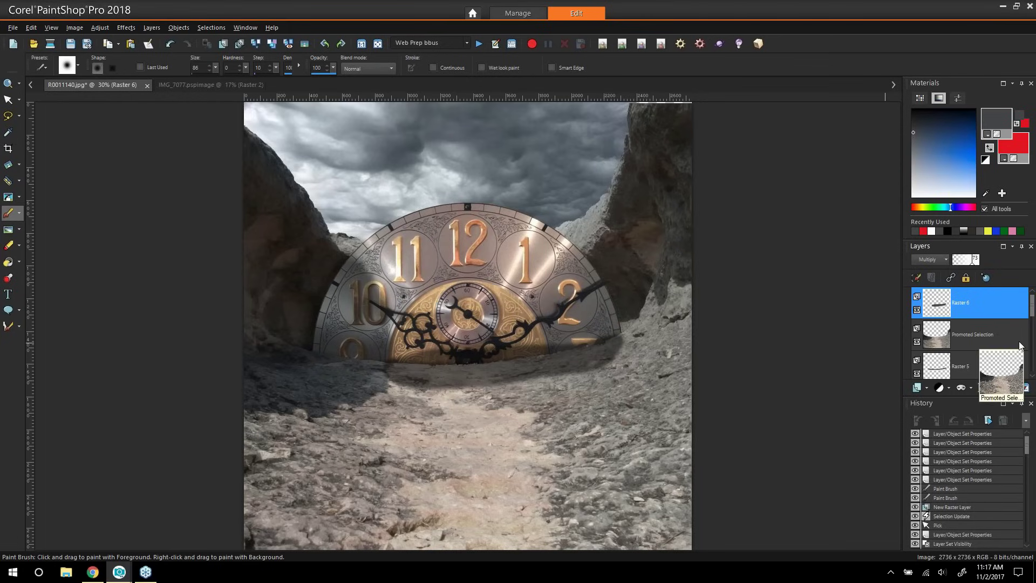
# Select the empty area above the rocks on the Promoted Selection layer with the Magic Wand and clear it
pyautogui.click(998, 335)
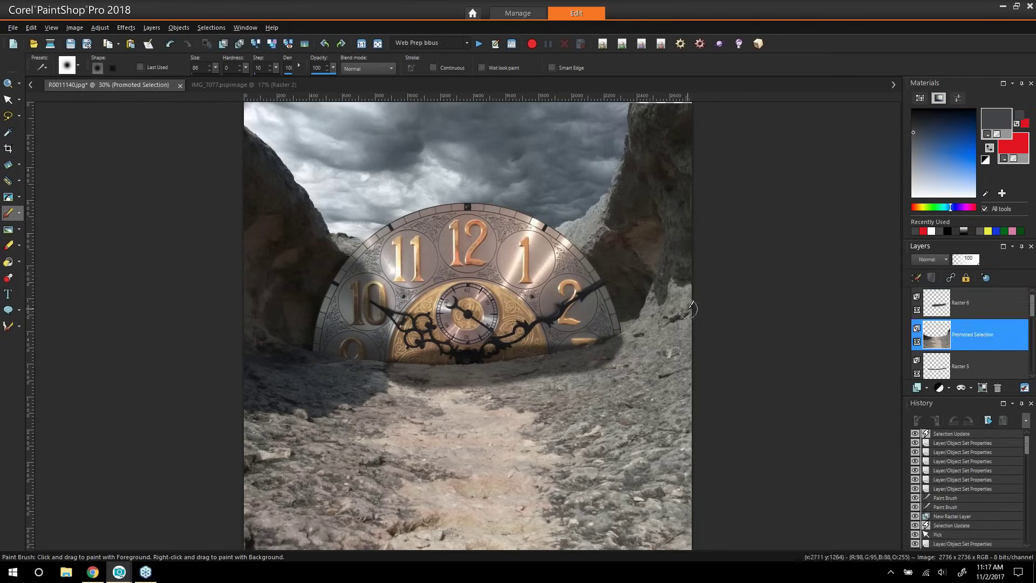
pyautogui.click(18, 116)
pyautogui.click(54, 148)
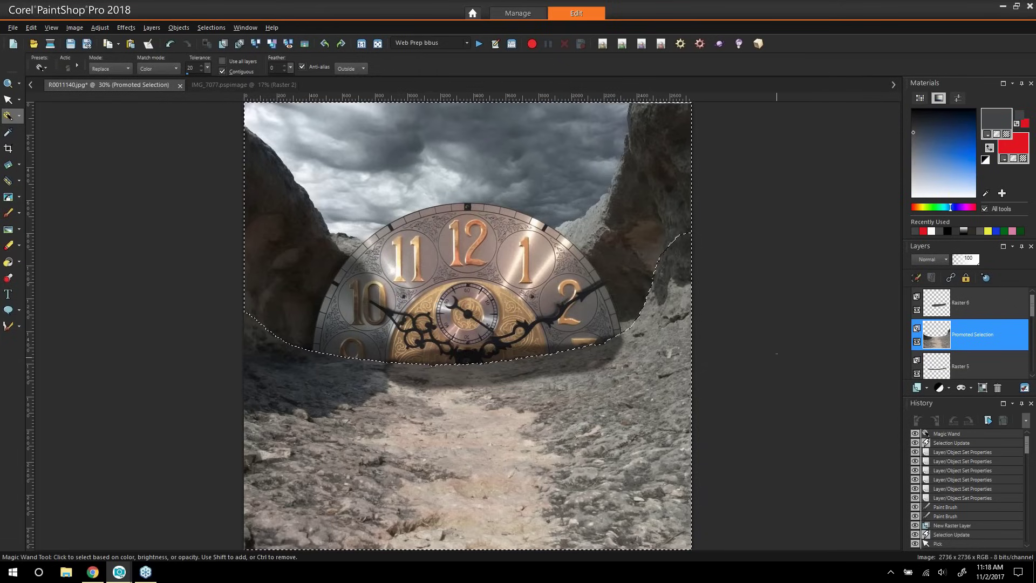
pyautogui.press('Delete')
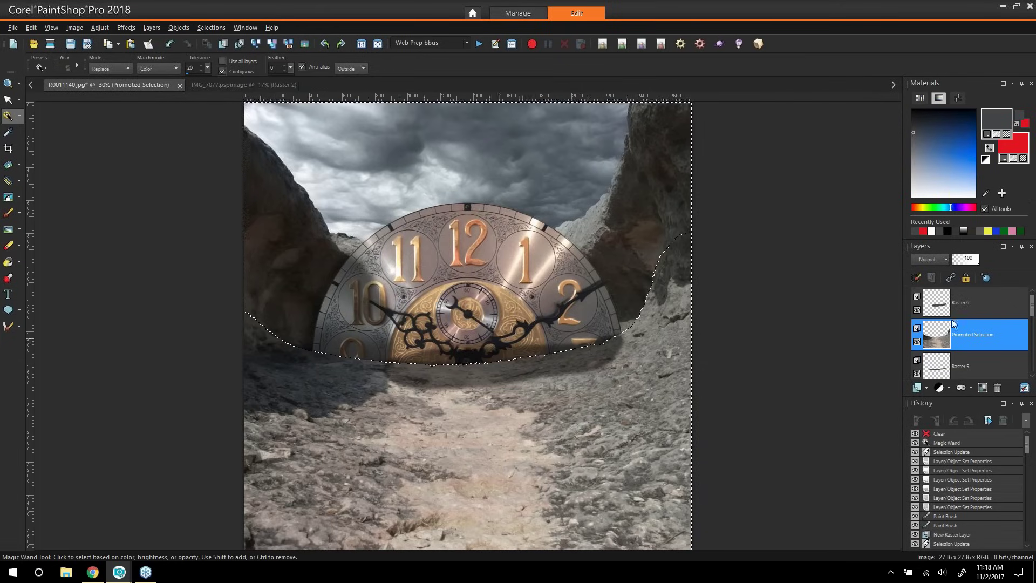
# Clear the part of the Raster 6 shadow that overlaps the clock inside the selection, and remove the selection
pyautogui.click(951, 312)
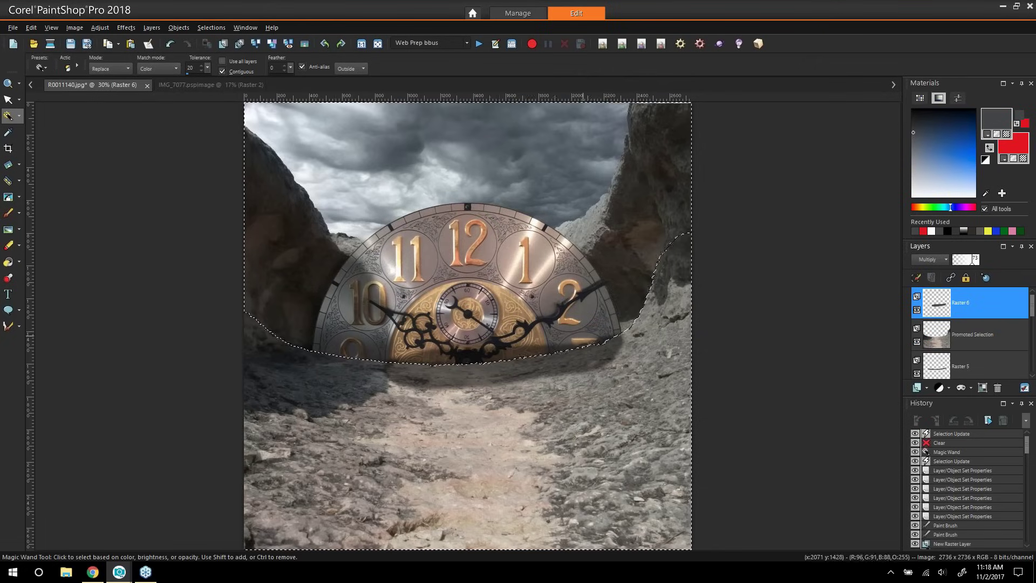
pyautogui.press('Delete')
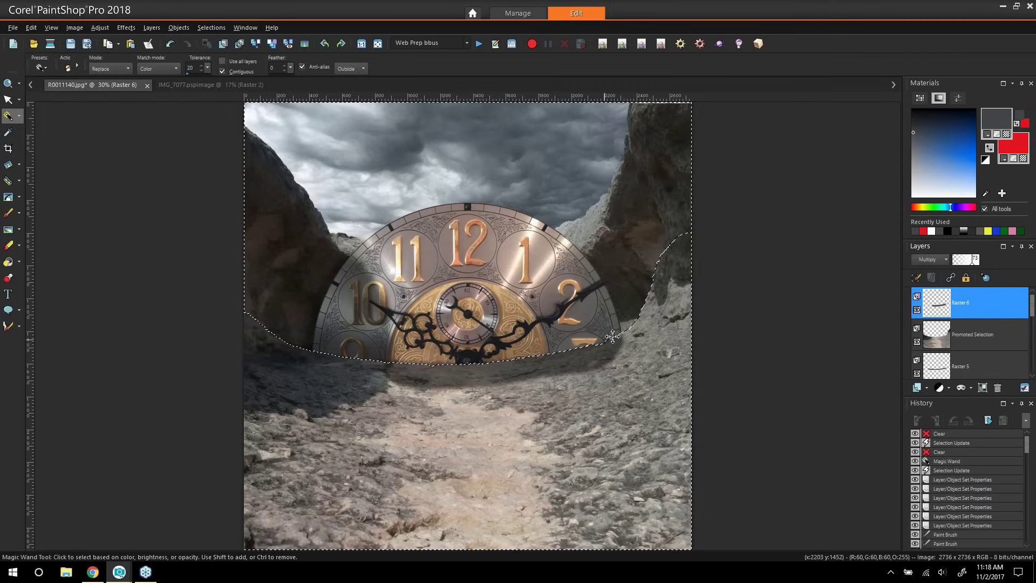
pyautogui.hotkey('ctrl', 'd')
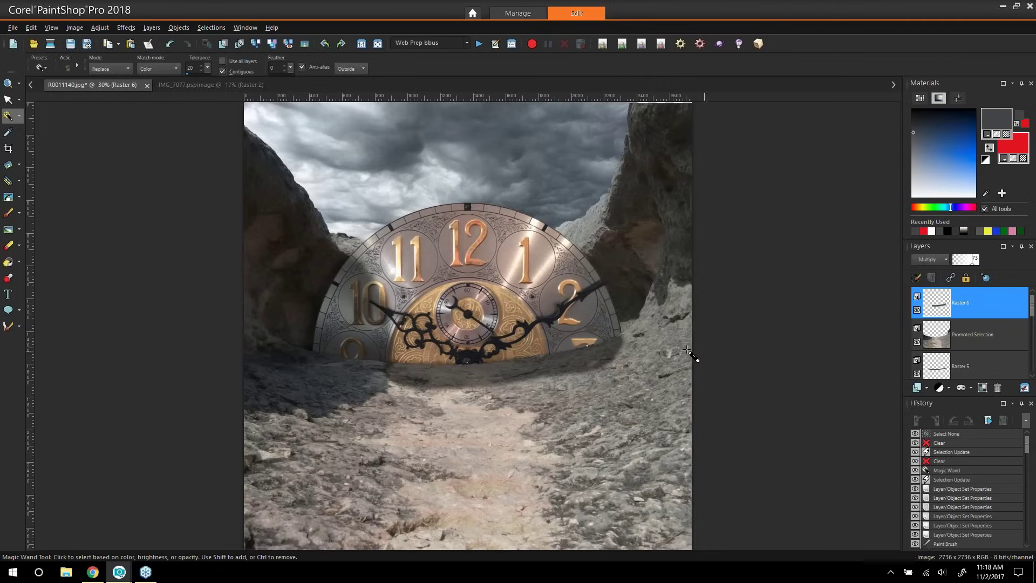
pyautogui.click(9, 84)
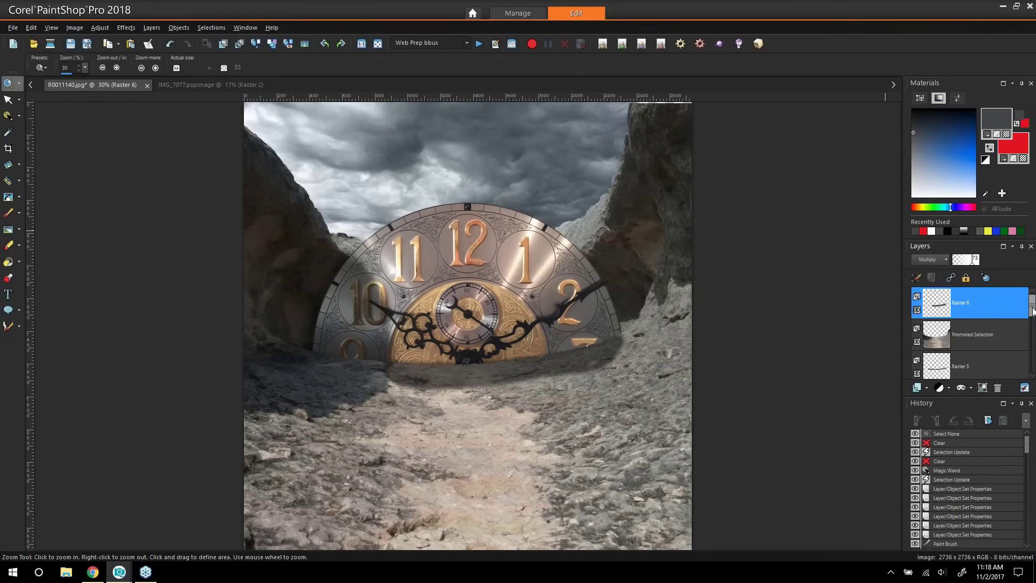
pyautogui.moveTo(1033, 312)
pyautogui.mouseDown()
pyautogui.moveTo(1034, 334)
pyautogui.moveTo(1035, 311)
pyautogui.mouseUp()
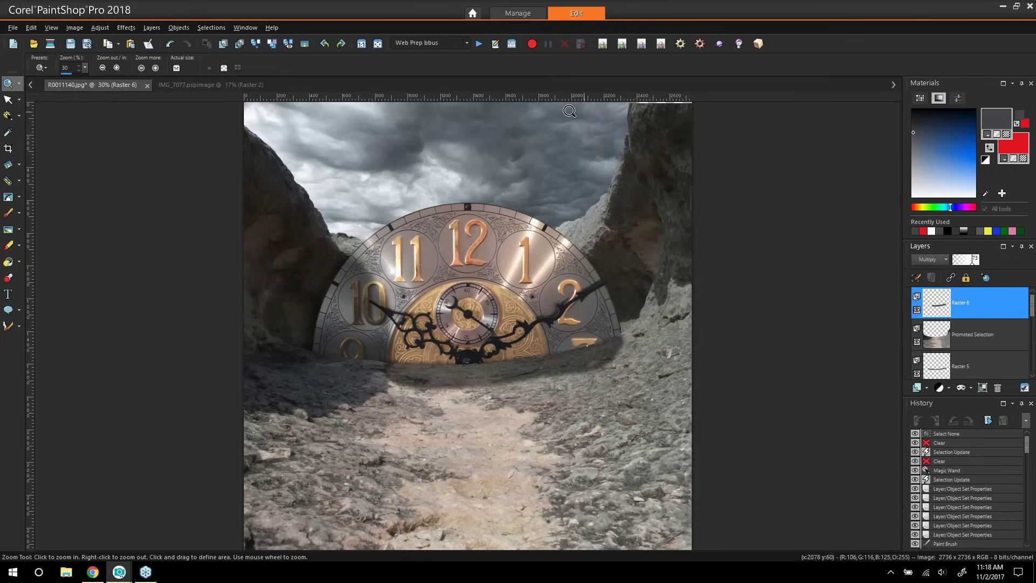
# Copy the merged clock scene and paste it as a new layer into IMG_7077.pspimage, after toggling the man's mask off and on
pyautogui.click(108, 45)
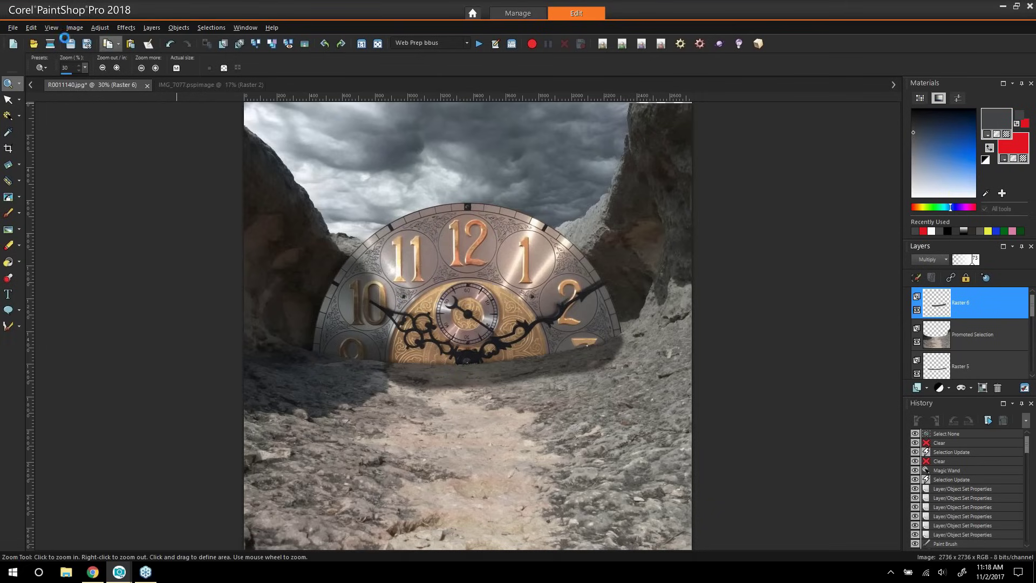
pyautogui.click(219, 84)
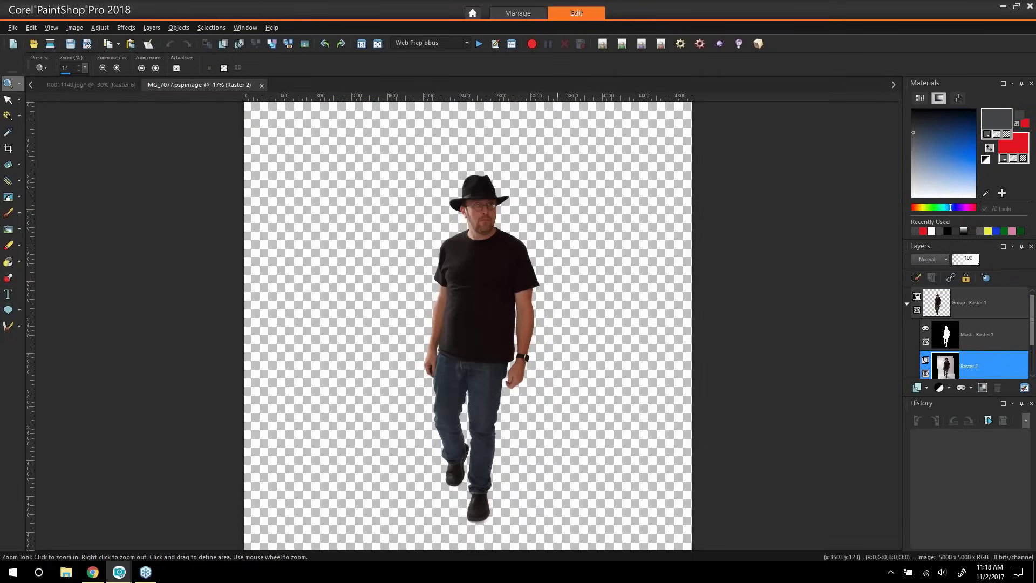
pyautogui.moveTo(1034, 325)
pyautogui.mouseDown()
pyautogui.moveTo(1034, 353)
pyautogui.moveTo(1033, 321)
pyautogui.mouseUp()
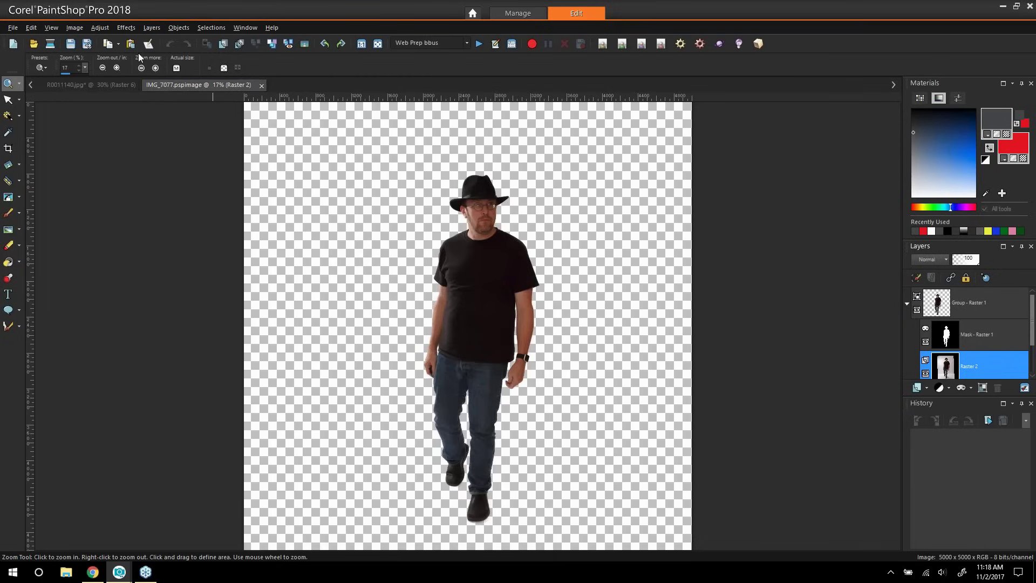
pyautogui.click(926, 342)
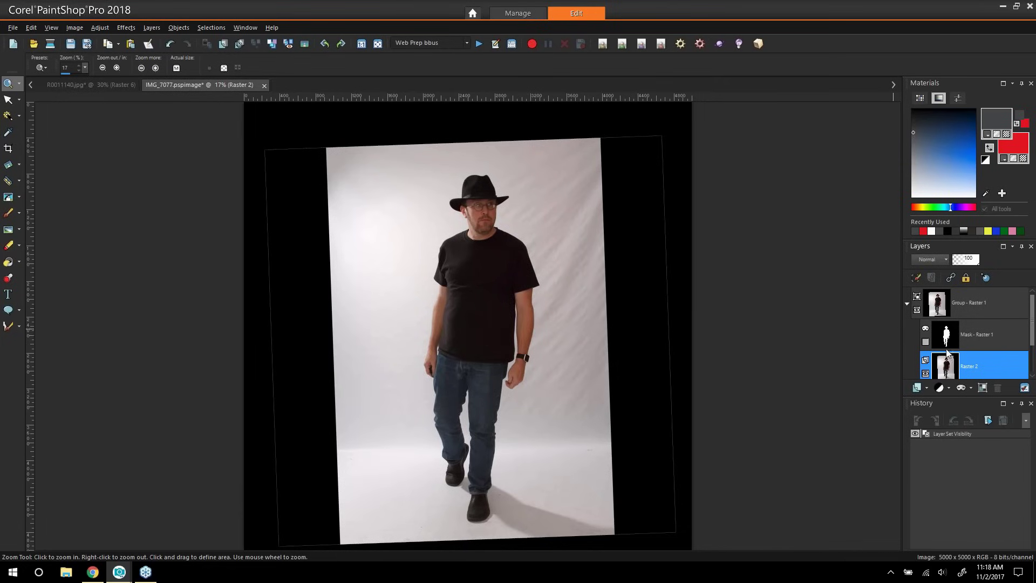
pyautogui.click(926, 342)
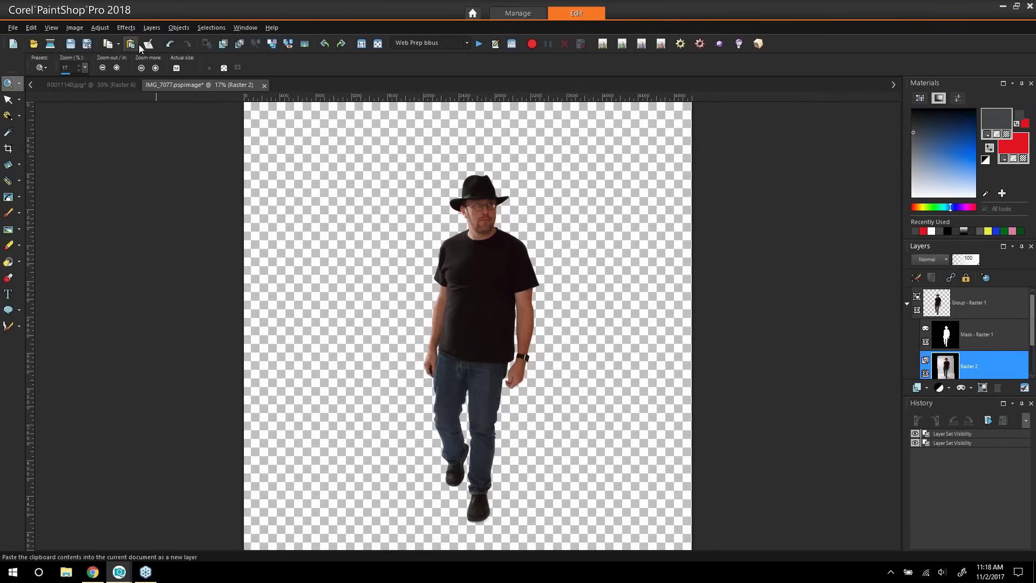
pyautogui.click(130, 48)
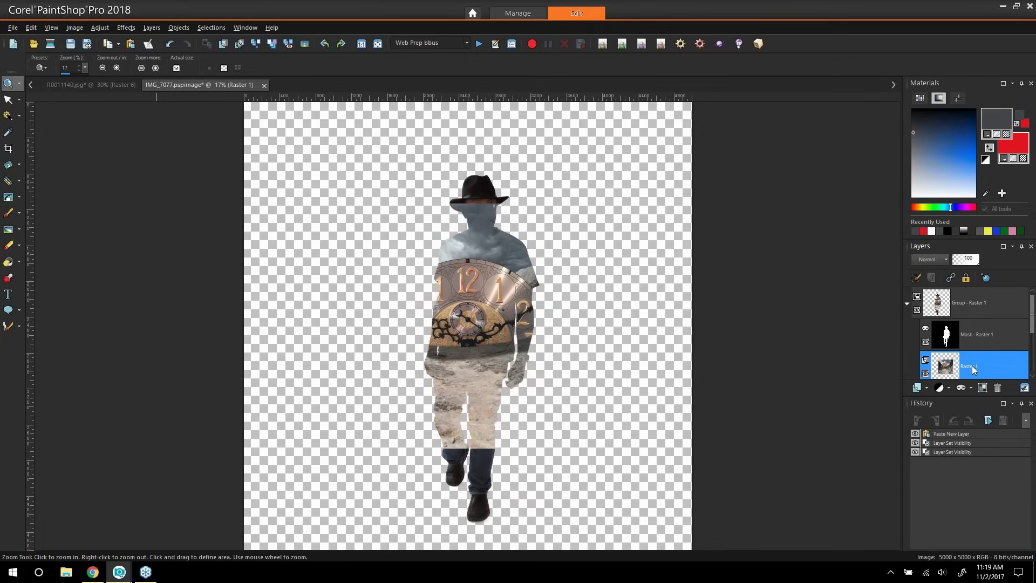
# Move the pasted clock scene layer beneath the man's group and scale it with the Pick tool to fill the canvas
pyautogui.scroll(-2, 967, 332)
pyautogui.moveTo(973, 369); pyautogui.dragTo(974, 367)
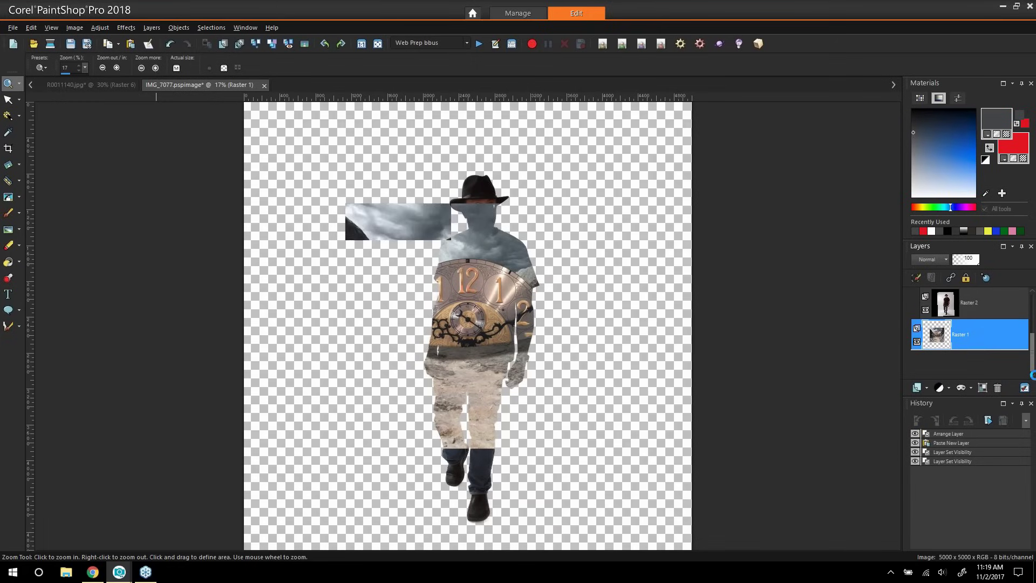
pyautogui.click(8, 99)
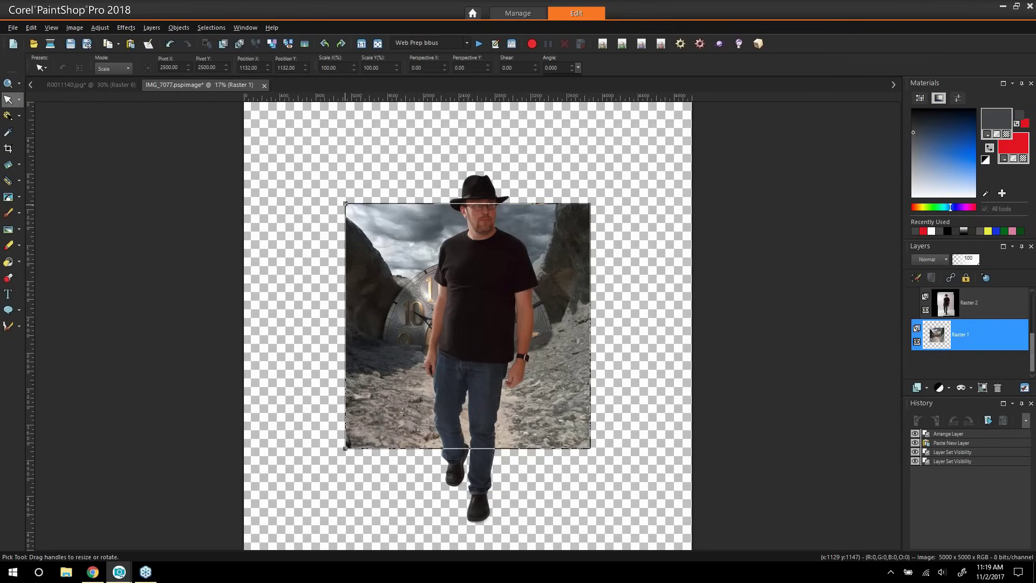
pyautogui.moveTo(345, 204); pyautogui.dragTo(246, 102)
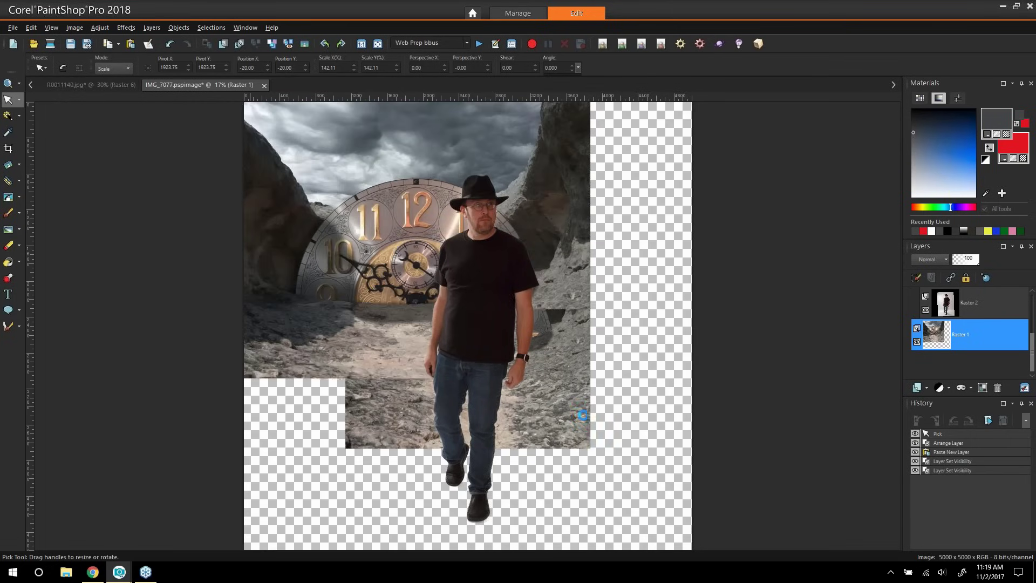
pyautogui.moveTo(590, 450); pyautogui.dragTo(692, 552)
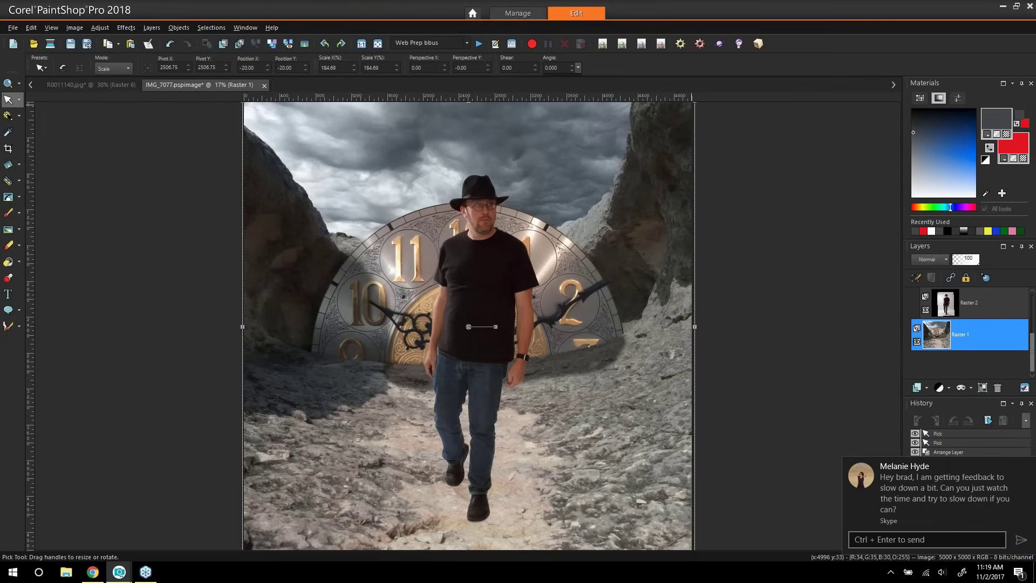
pyautogui.moveTo(696, 101); pyautogui.dragTo(700, 99)
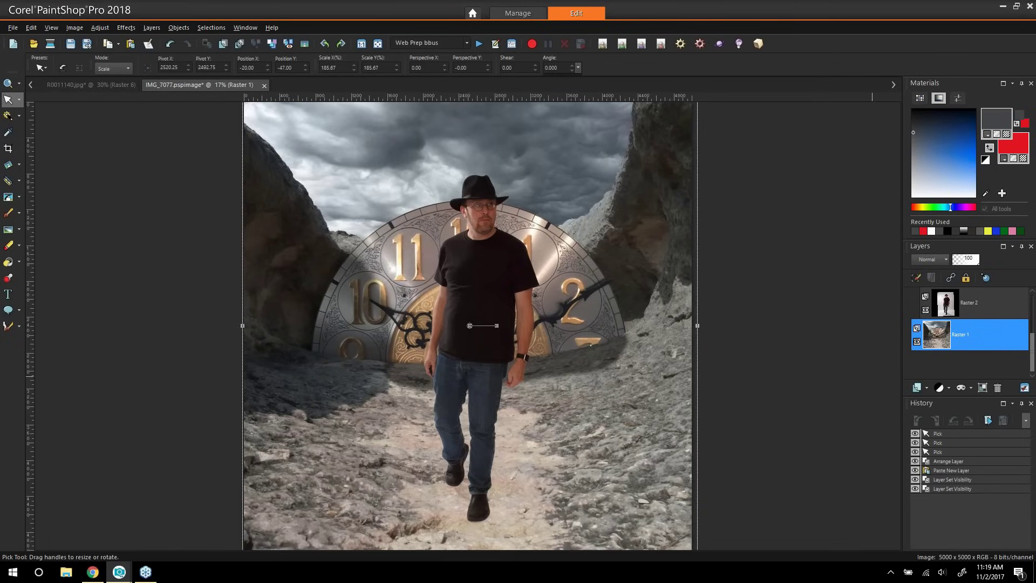
# Toggle the man's mask and leave it hidden so the shadow in the original studio photo serves as a reference
pyautogui.scroll(3, 1033, 369)
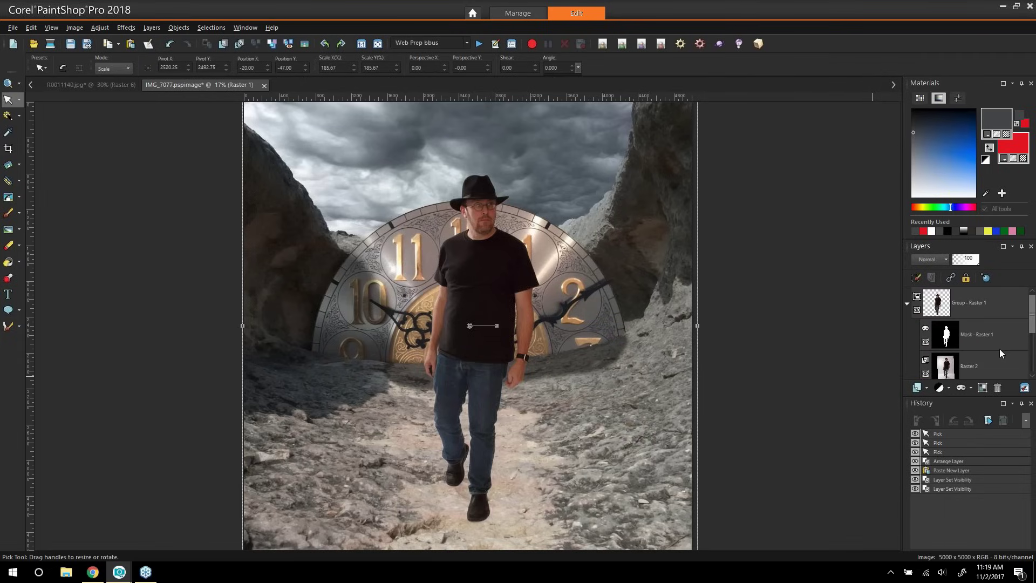
pyautogui.click(925, 342)
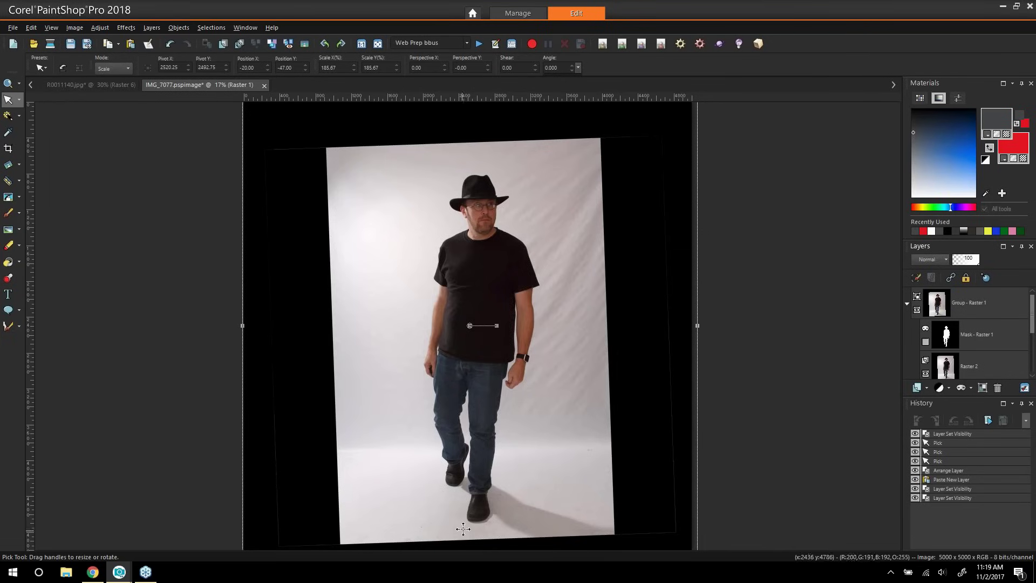
pyautogui.click(925, 342)
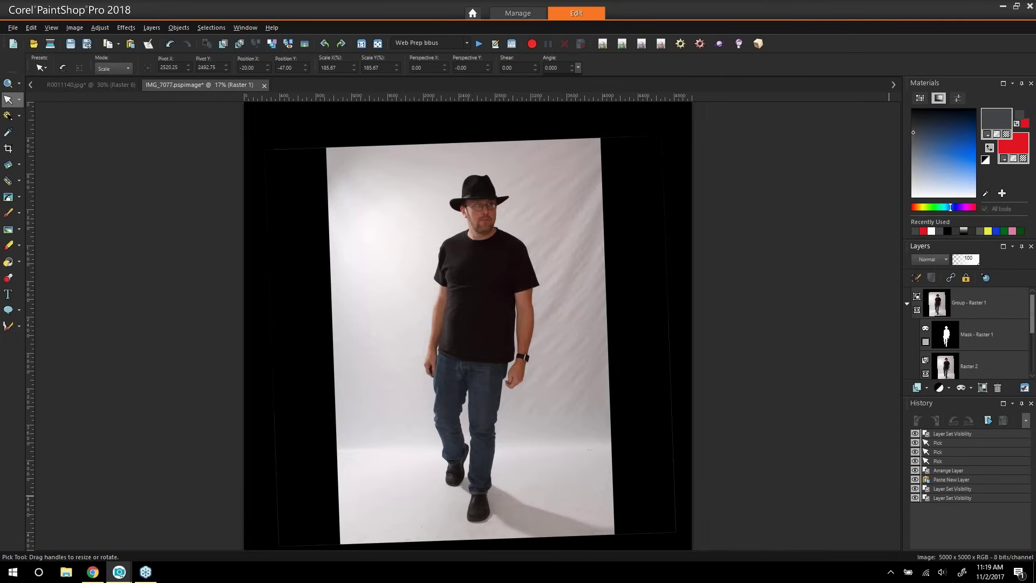
pyautogui.click(924, 340)
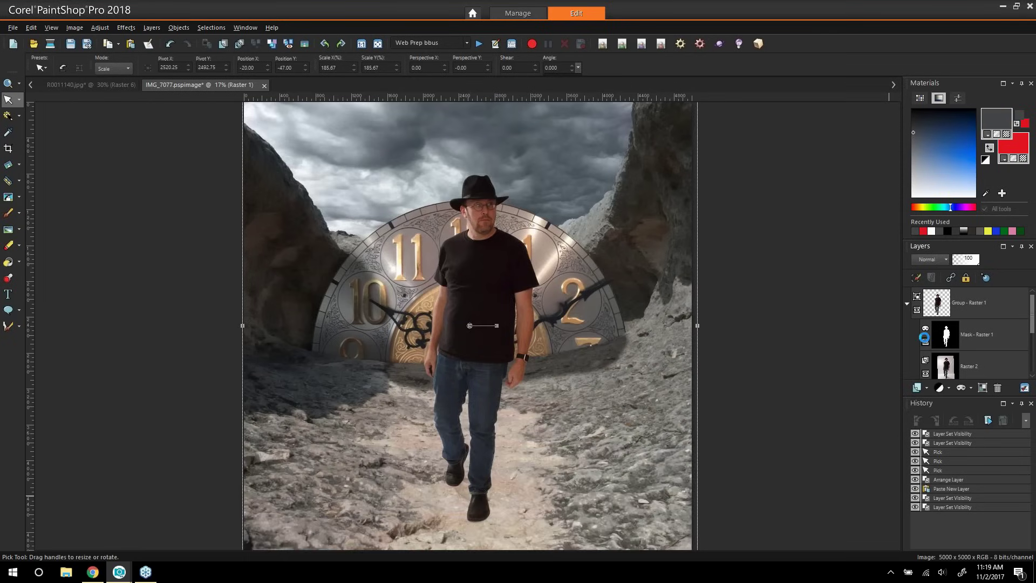
pyautogui.click(925, 338)
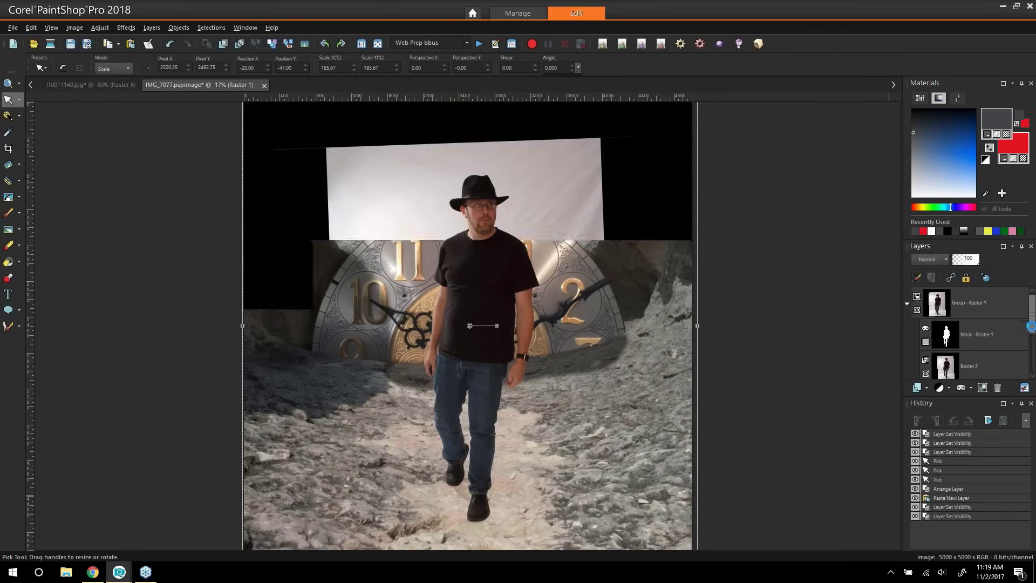
# Add a new raster layer with default settings between the man's group and the clock scene on Raster 1
pyautogui.moveTo(1034, 323)
pyautogui.mouseDown()
pyautogui.moveTo(1034, 361)
pyautogui.moveTo(1034, 329)
pyautogui.mouseUp()
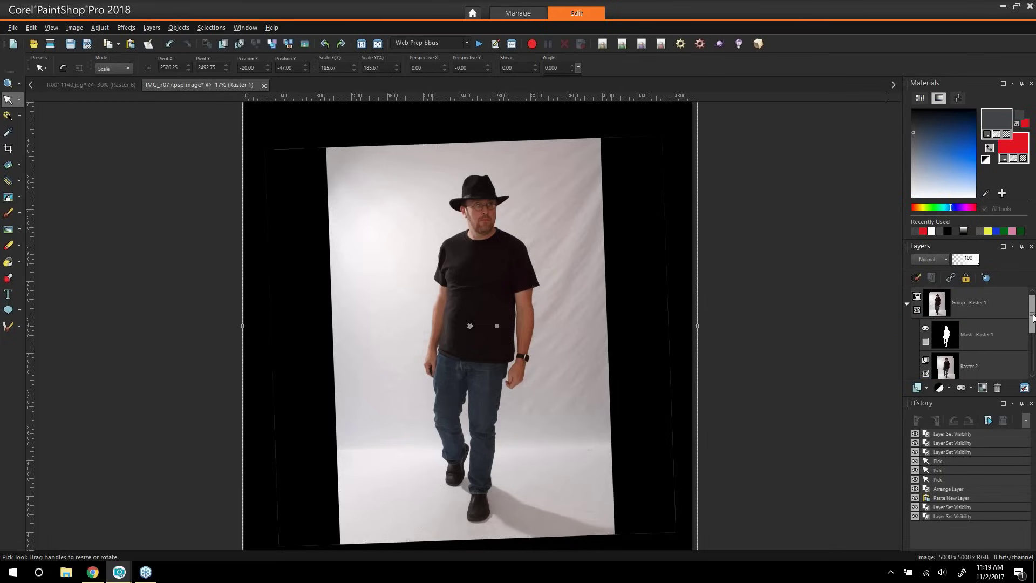
pyautogui.scroll(-2, 971, 345)
pyautogui.click(915, 391)
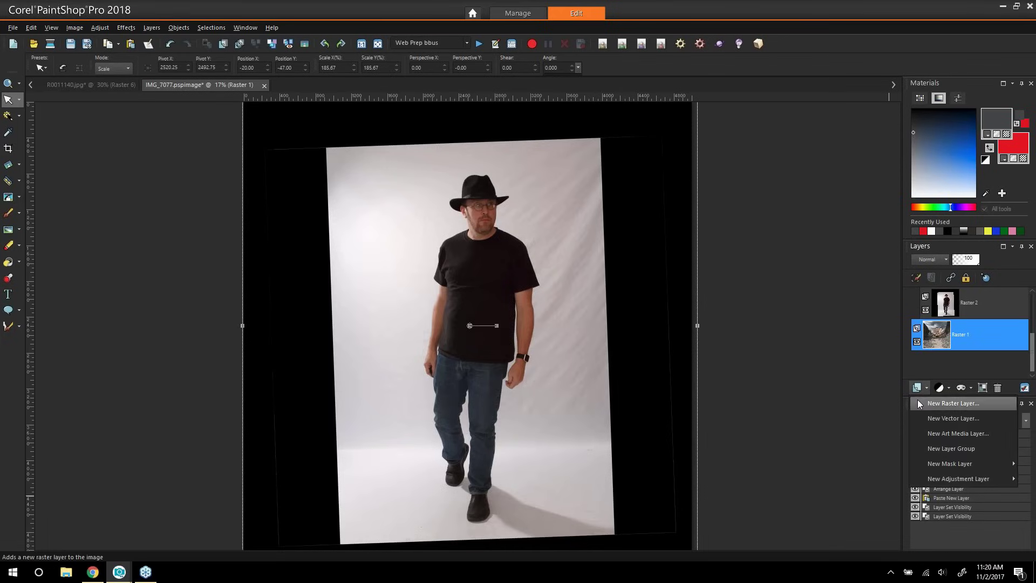
pyautogui.click(919, 403)
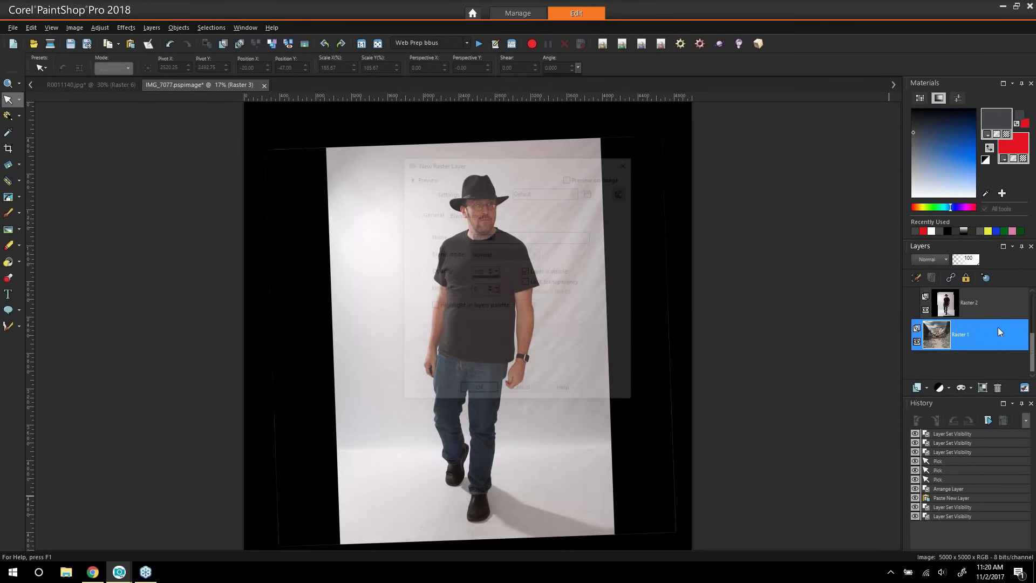
pyautogui.click(477, 387)
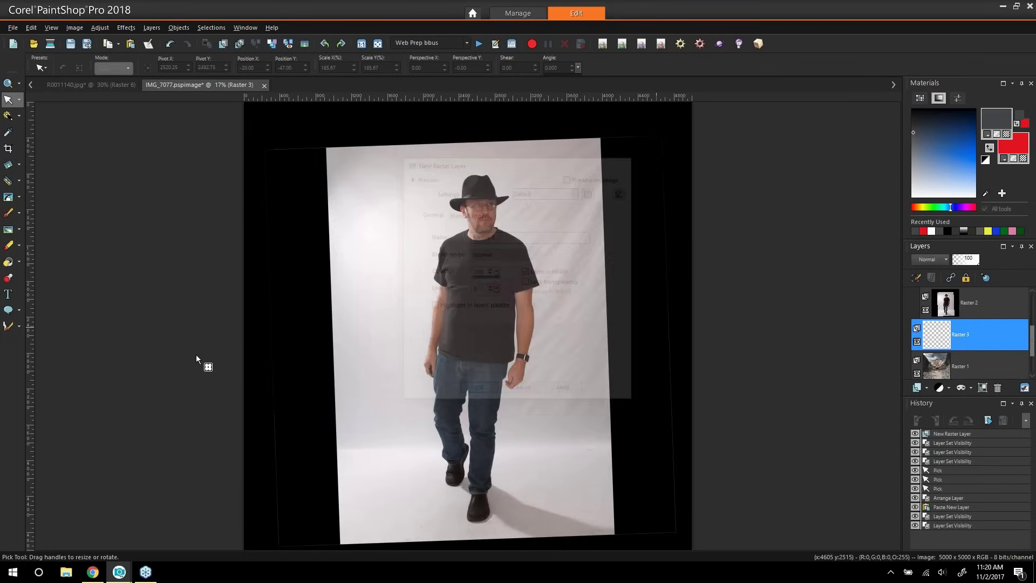
# Paint the man's cast shadow in dark grey on Raster 3, starting at his front shoe, and turn his mask back on
pyautogui.press('b')
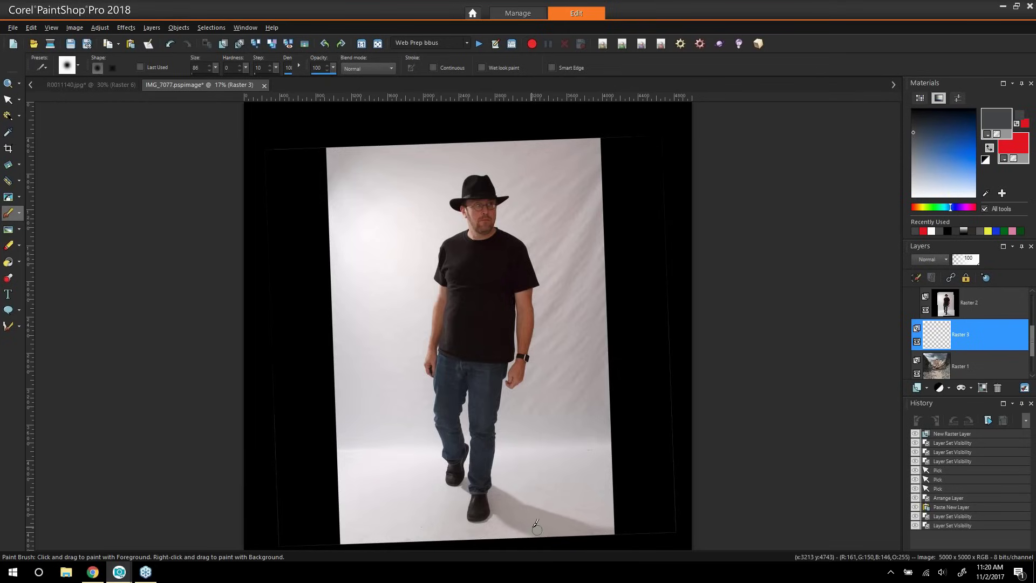
pyautogui.moveTo(500, 501); pyautogui.dragTo(491, 489)
pyautogui.moveTo(1033, 330); pyautogui.dragTo(1033, 314)
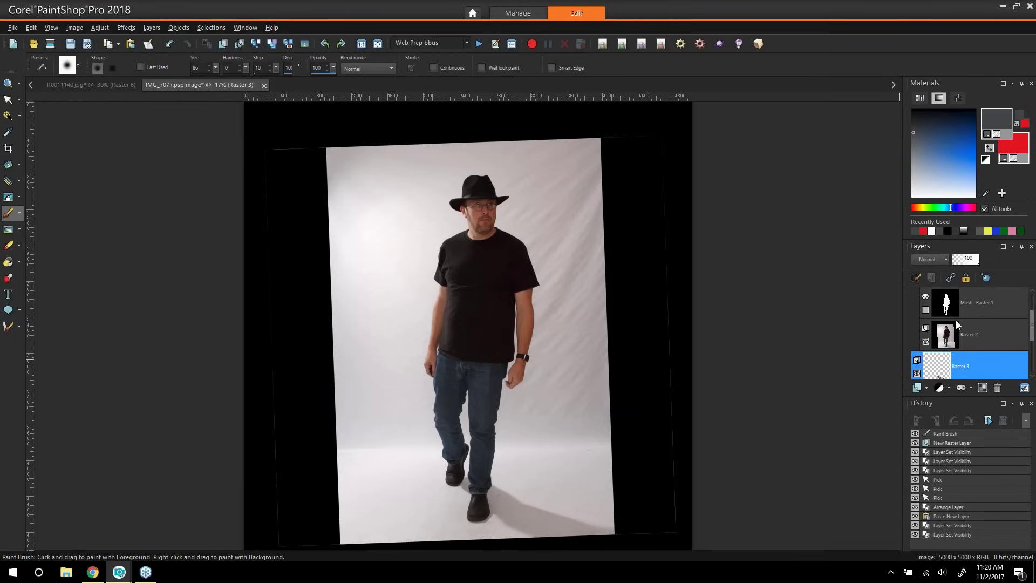
pyautogui.click(925, 310)
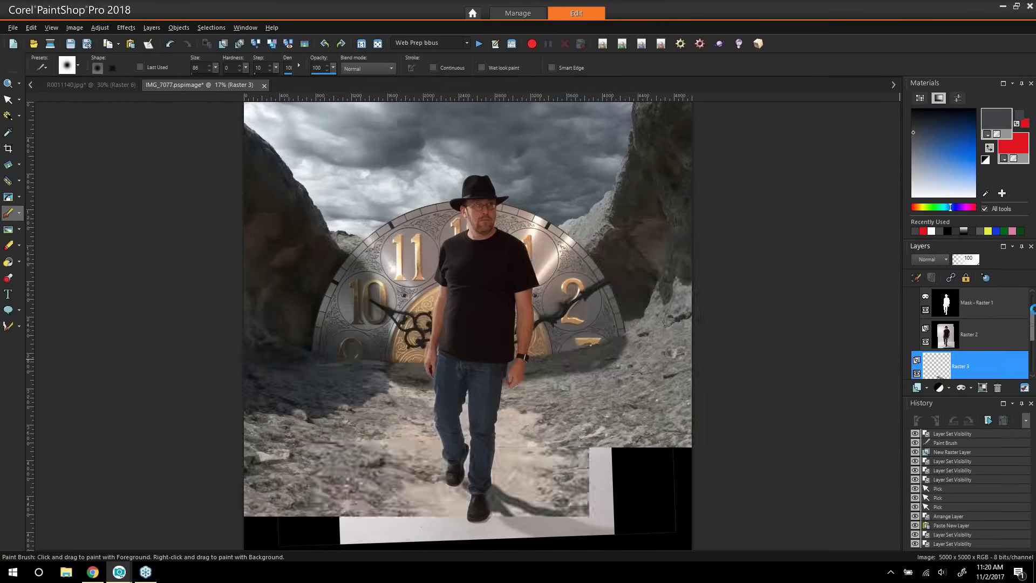
pyautogui.moveTo(502, 507)
pyautogui.mouseDown()
pyautogui.moveTo(539, 521)
pyautogui.moveTo(506, 519)
pyautogui.moveTo(536, 531)
pyautogui.moveTo(580, 542)
pyautogui.moveTo(515, 507)
pyautogui.moveTo(617, 539)
pyautogui.moveTo(589, 543)
pyautogui.moveTo(460, 473)
pyautogui.moveTo(523, 516)
pyautogui.moveTo(620, 561)
pyautogui.moveTo(627, 546)
pyautogui.moveTo(631, 553)
pyautogui.moveTo(582, 548)
pyautogui.mouseUp()
# Set the Raster 3 shadow layer to Multiply blending and lower its opacity
pyautogui.click(941, 260)
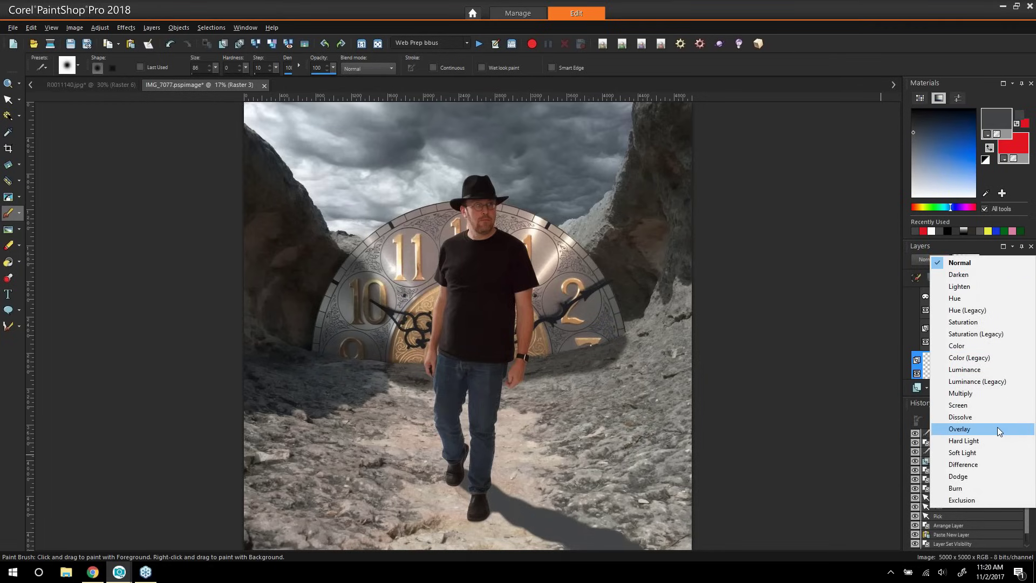
pyautogui.click(988, 393)
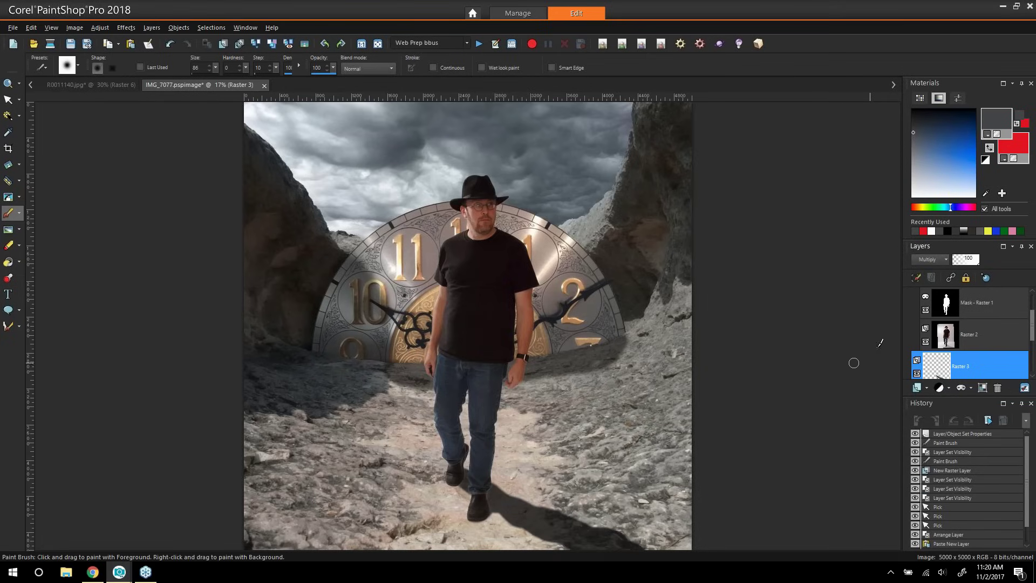
pyautogui.click(973, 260)
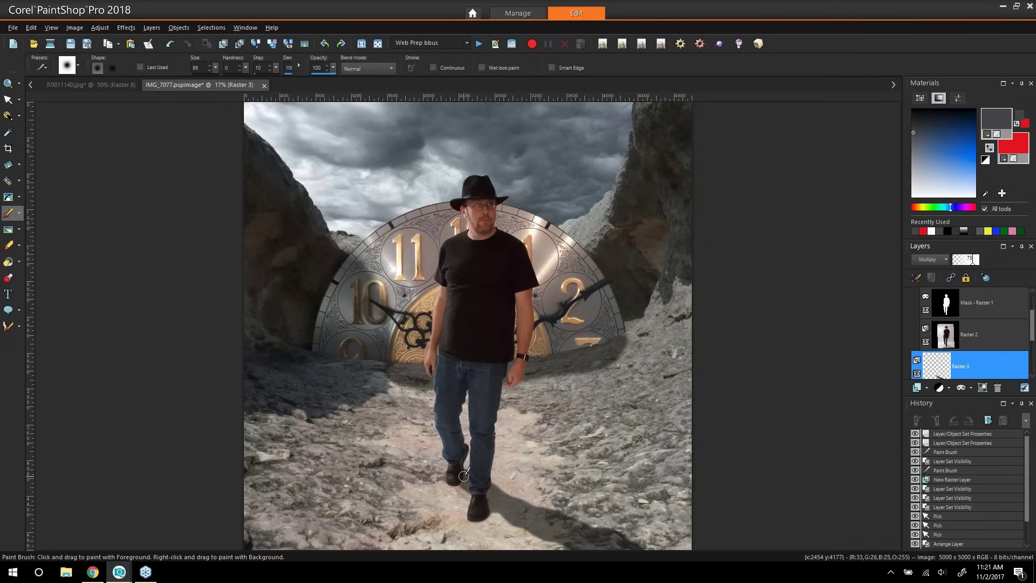
# Paint extra shadow between the man's feet on Raster 3, and toggle the layer off and on to compare
pyautogui.moveTo(464, 474); pyautogui.dragTo(475, 486)
pyautogui.click(916, 373)
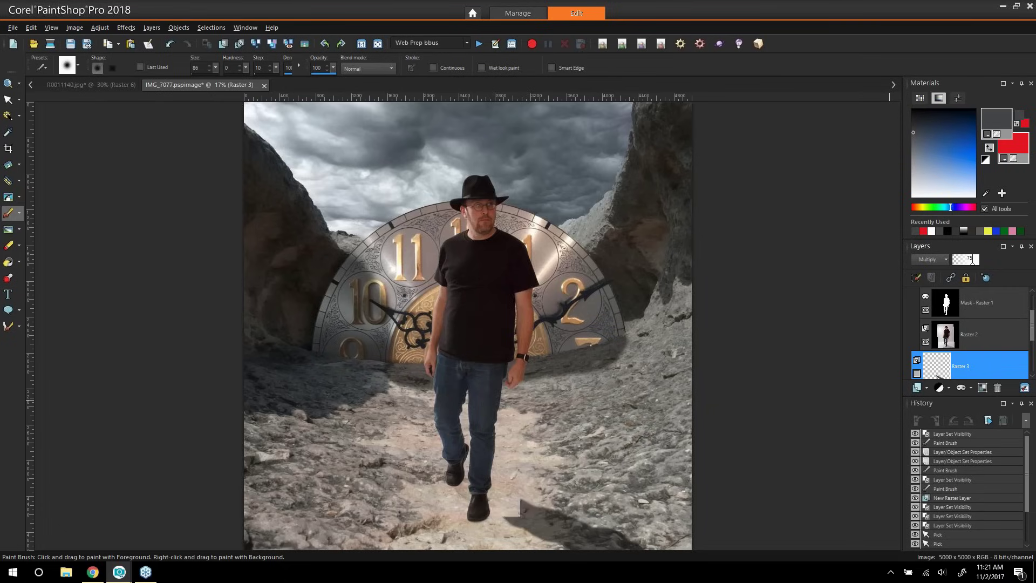
pyautogui.click(916, 374)
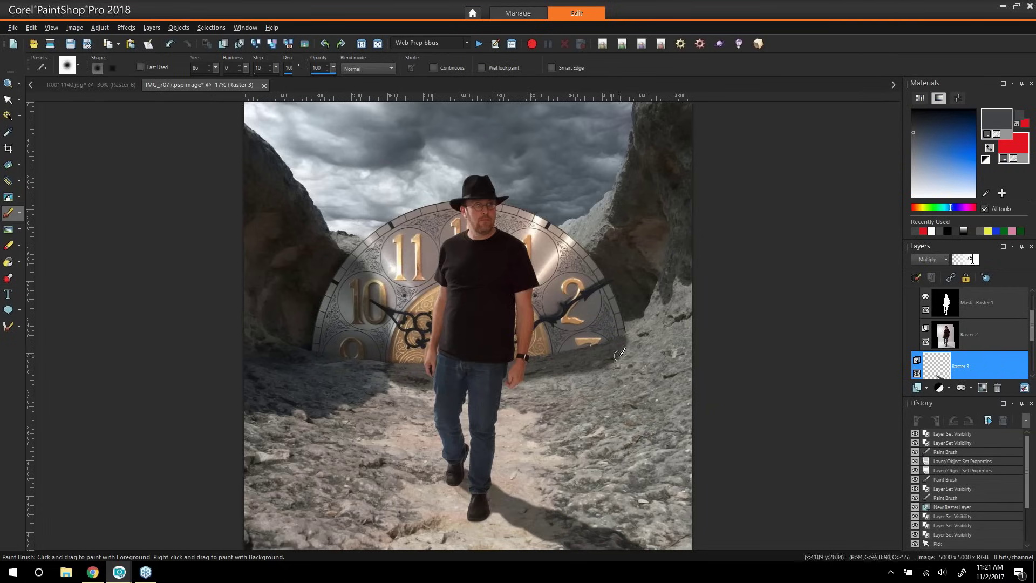
# Collapse the man's group, then copy the merged image and paste it as a new layer above that group
pyautogui.scroll(1, 1031, 324)
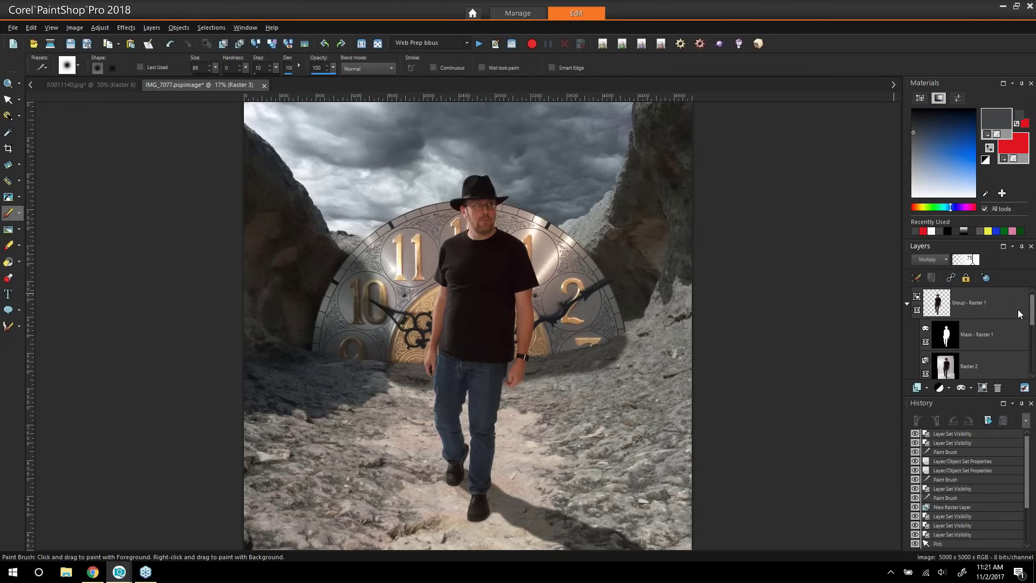
pyautogui.click(907, 308)
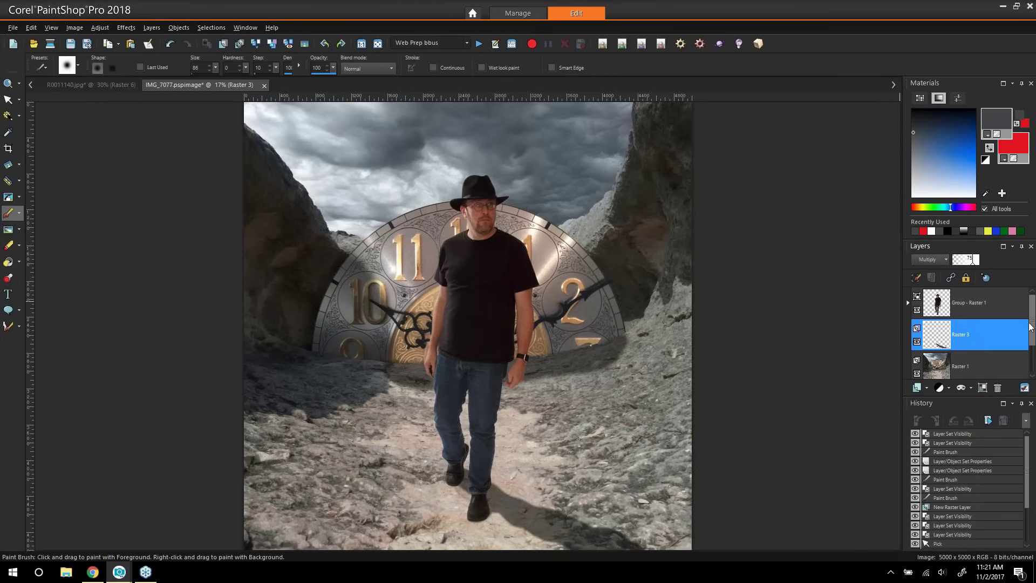
pyautogui.click(971, 302)
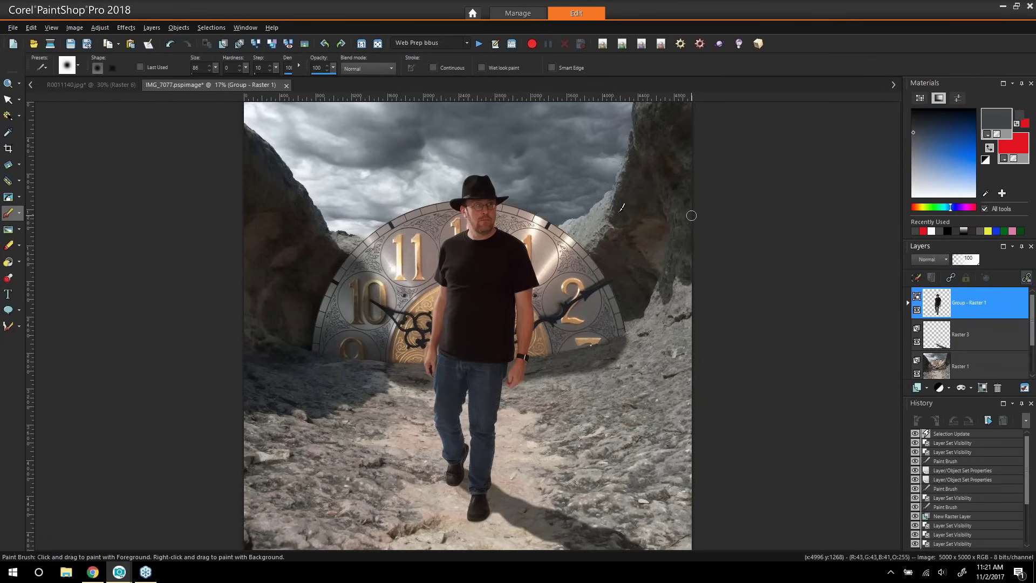
pyautogui.click(110, 54)
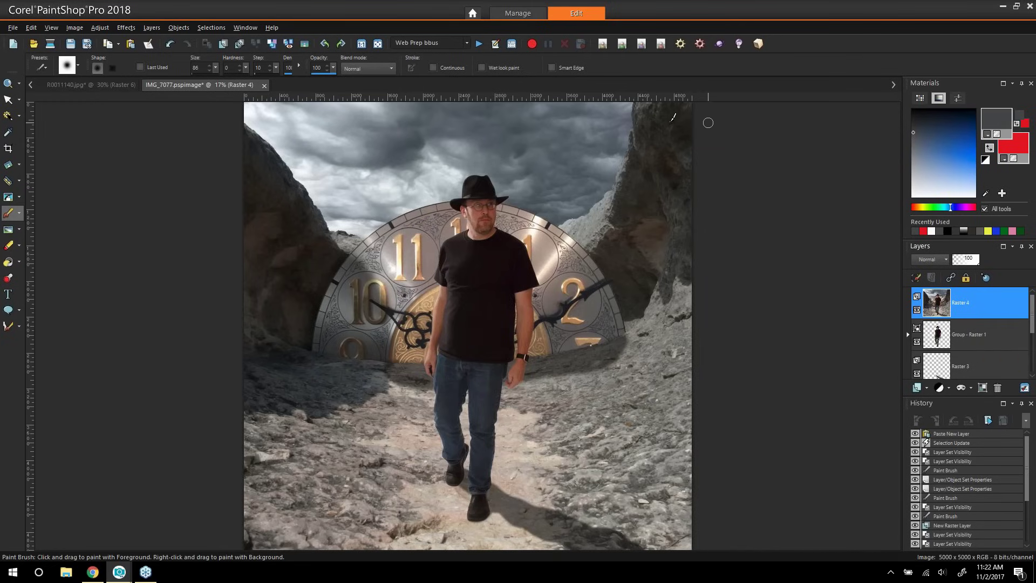
# Open the merged Raster 4 layer in the Nik Collection plugin Color Efex Pro 4
pyautogui.click(125, 28)
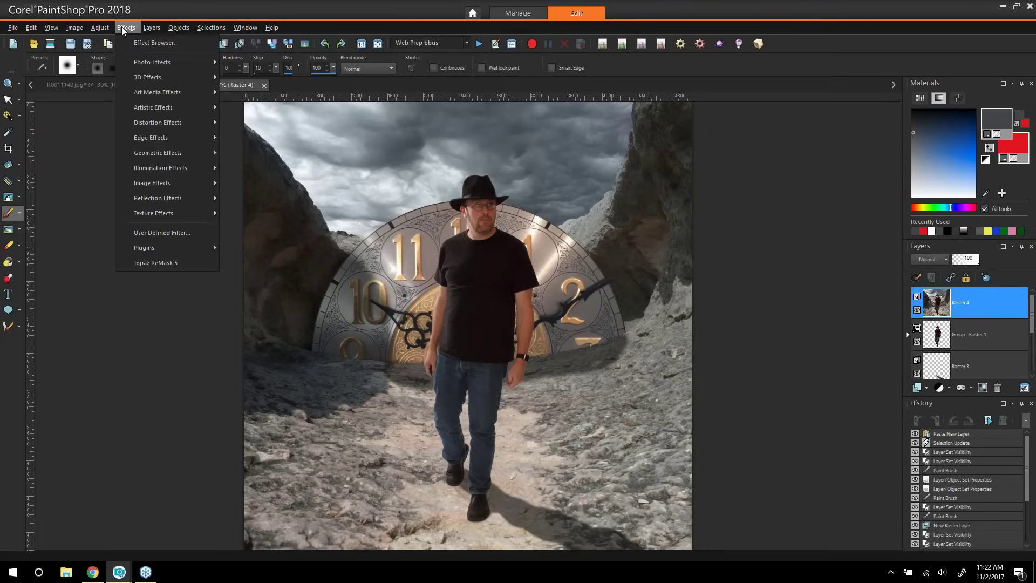
pyautogui.moveTo(149, 247)
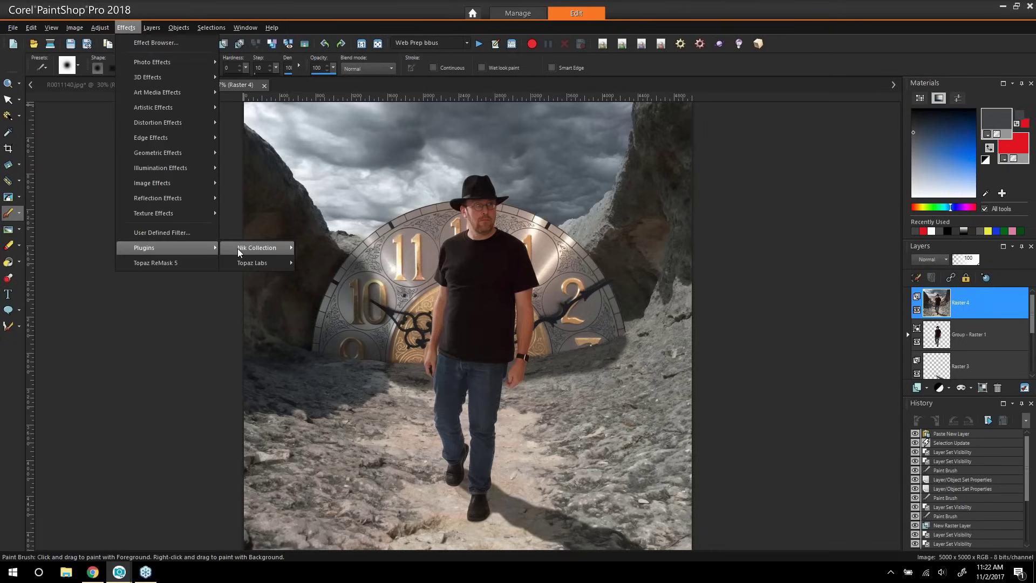
pyautogui.moveTo(277, 249)
pyautogui.click(343, 262)
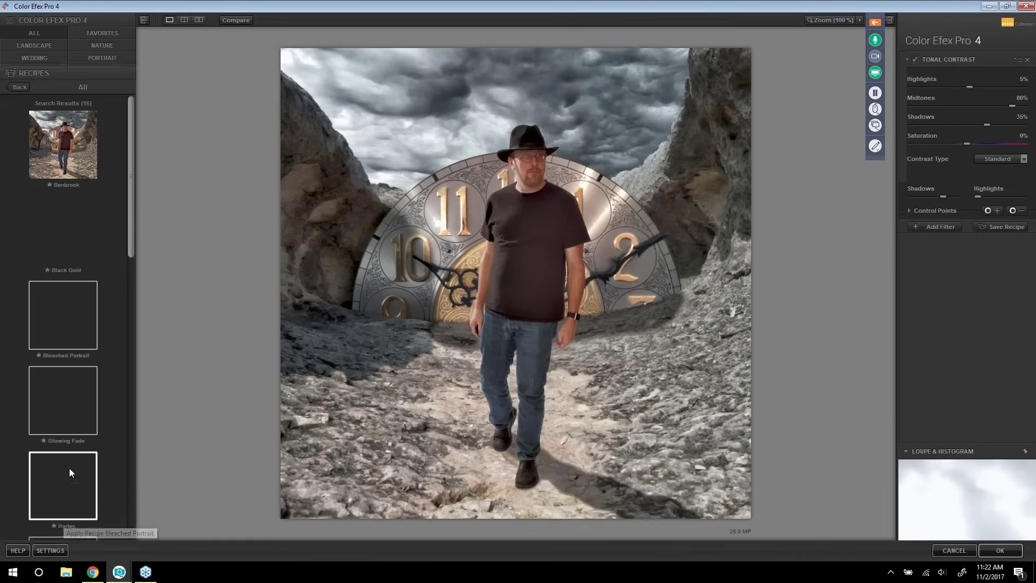
# Apply the Harley recipe and place its Darken / Lighten Center point on the clock's upper rim beside the man's head
pyautogui.click(71, 462)
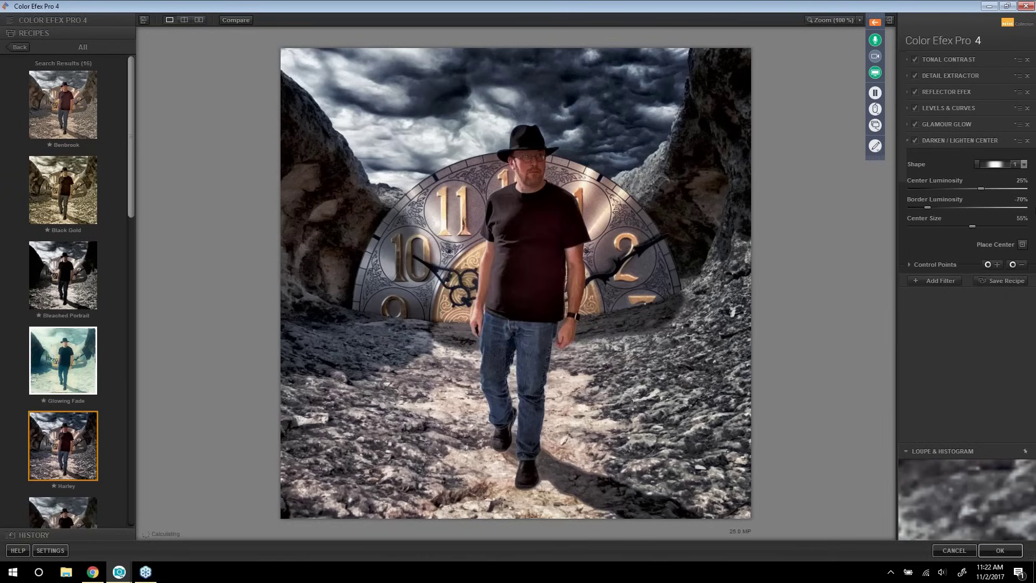
pyautogui.click(1022, 244)
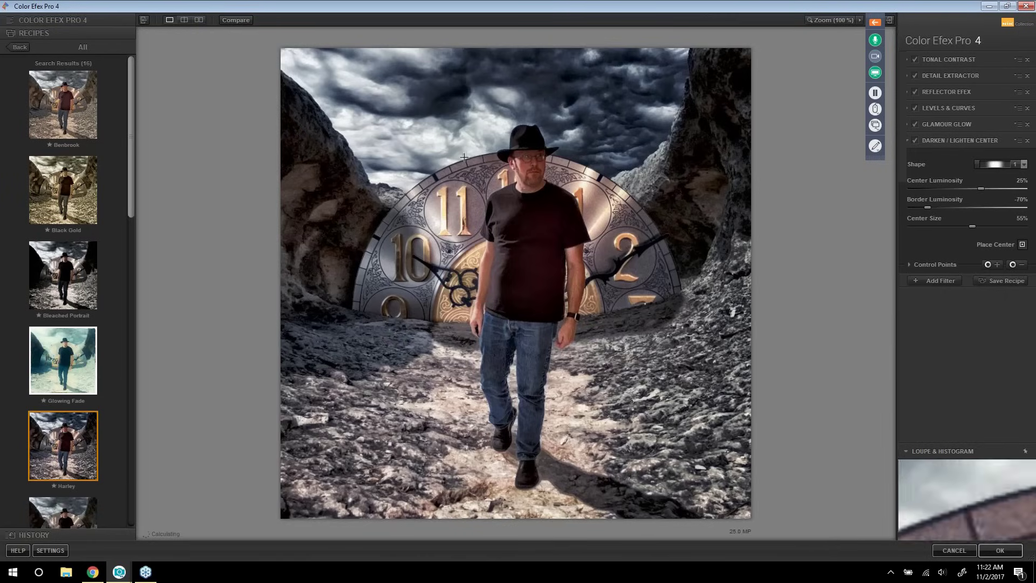
pyautogui.click(586, 168)
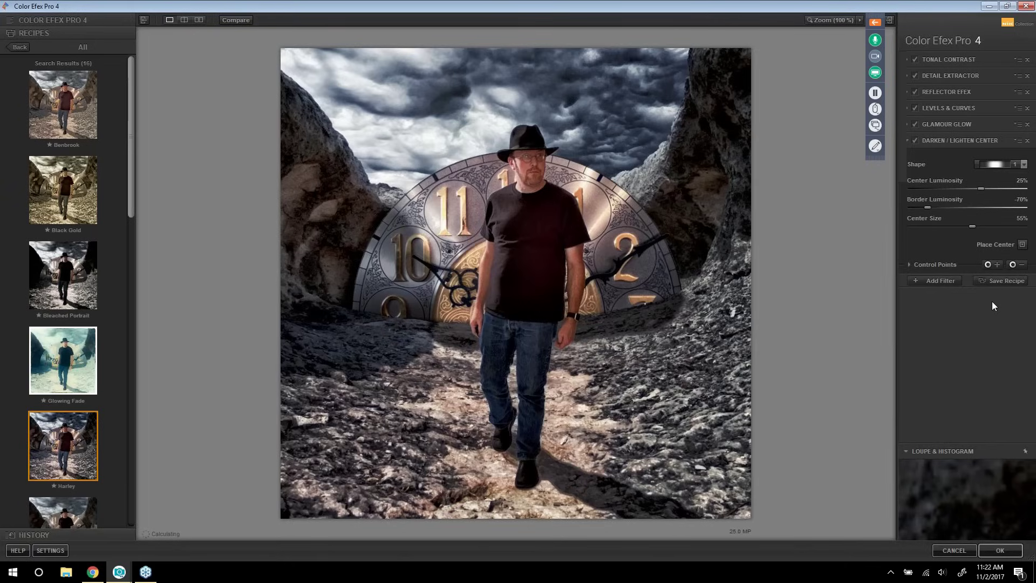
# Add a Colorize filter with the light blue colour at 17% strength and apply all the filters to the image
pyautogui.click(947, 281)
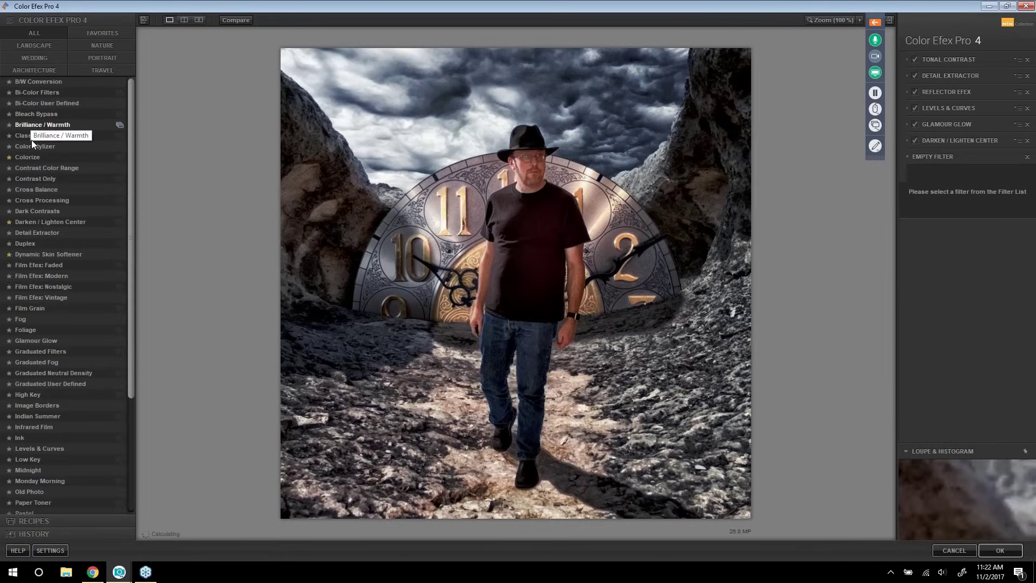
pyautogui.click(28, 157)
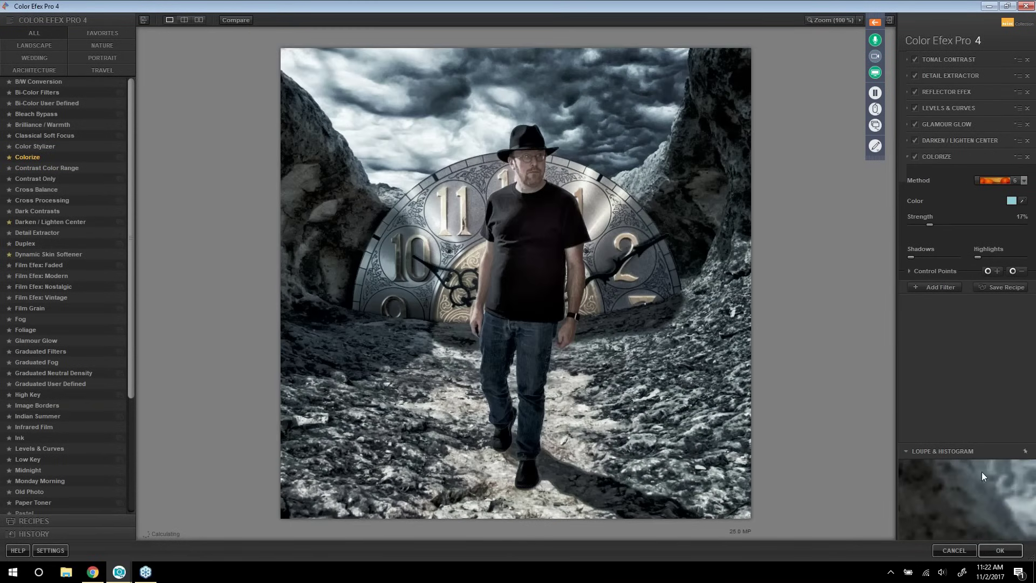
pyautogui.click(999, 550)
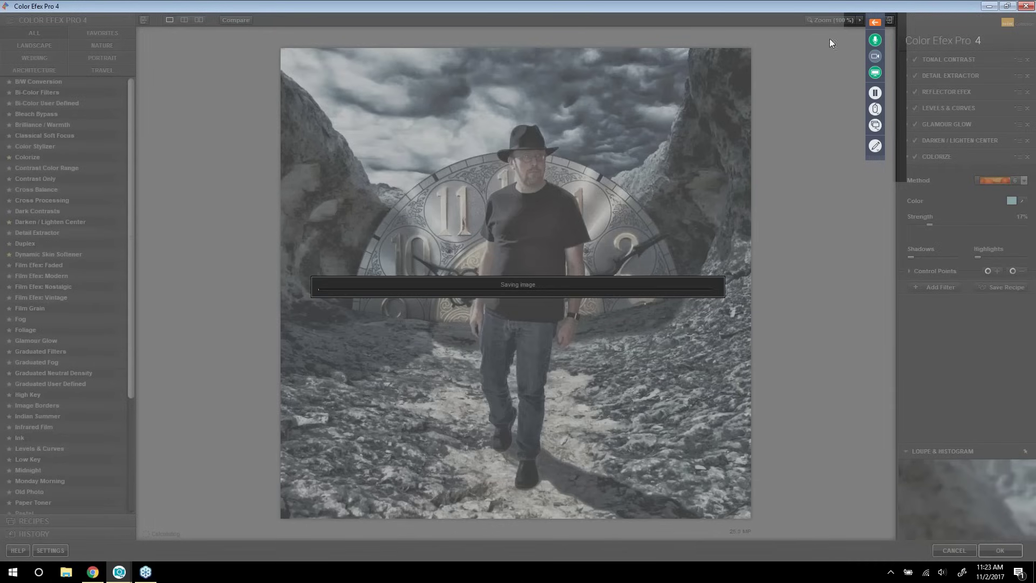
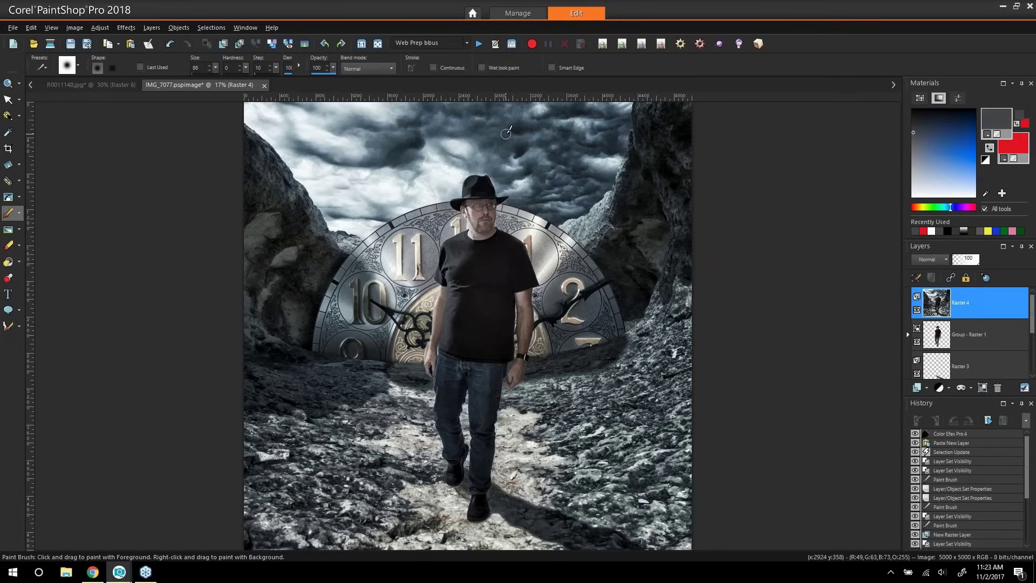
# Add a Hue/Saturation/Lightness adjustment layer above Raster 4 with the saturation set to -30
pyautogui.click(157, 29)
pyautogui.moveTo(186, 85)
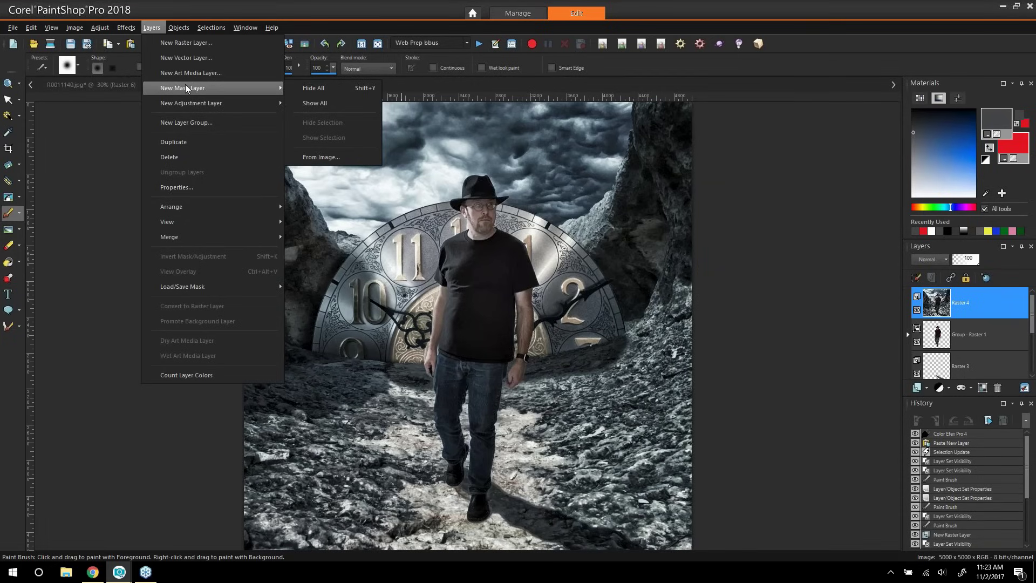
pyautogui.moveTo(190, 104)
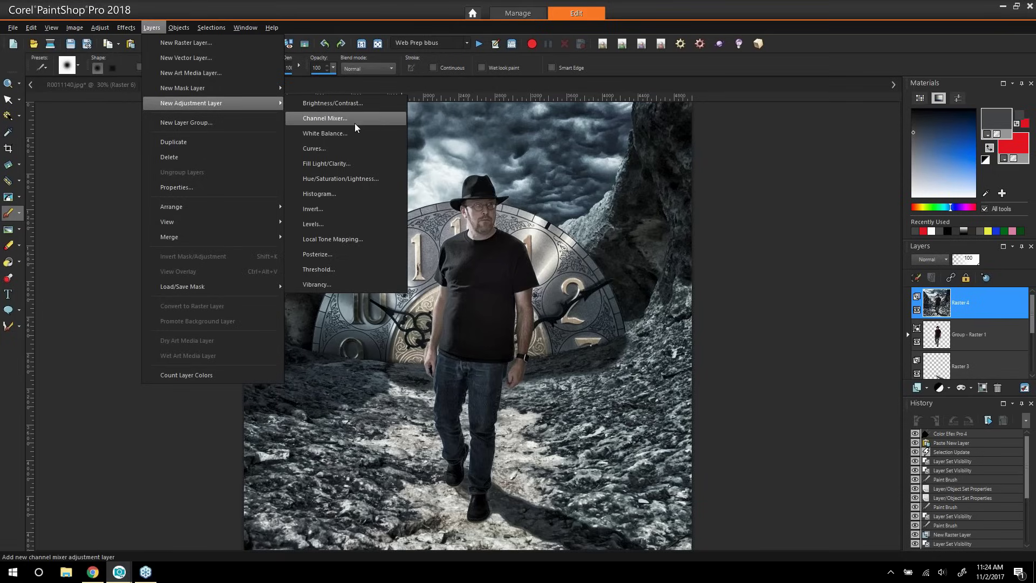
pyautogui.click(383, 180)
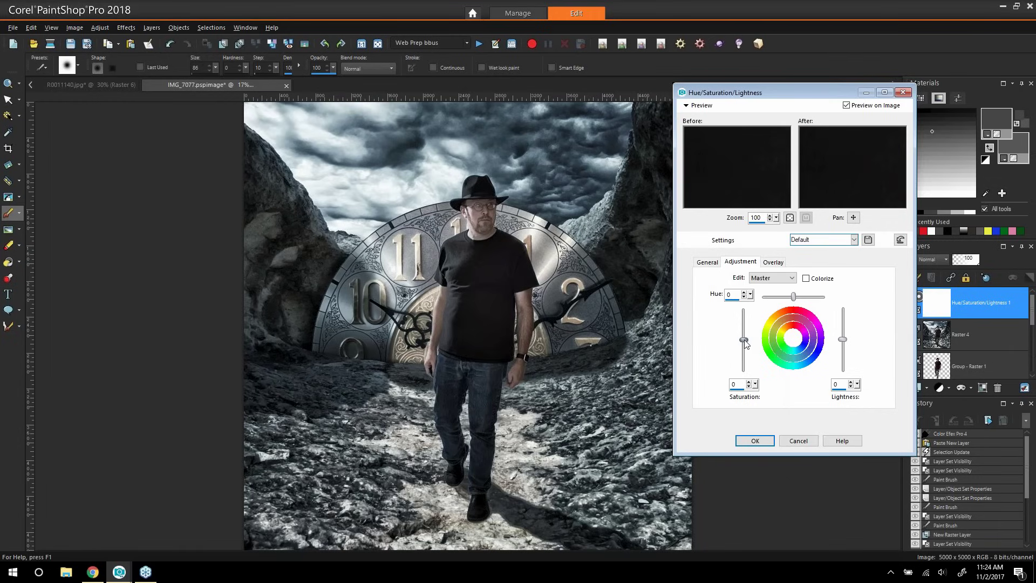
pyautogui.moveTo(744, 339); pyautogui.dragTo(746, 353)
pyautogui.moveTo(809, 93); pyautogui.dragTo(765, 143)
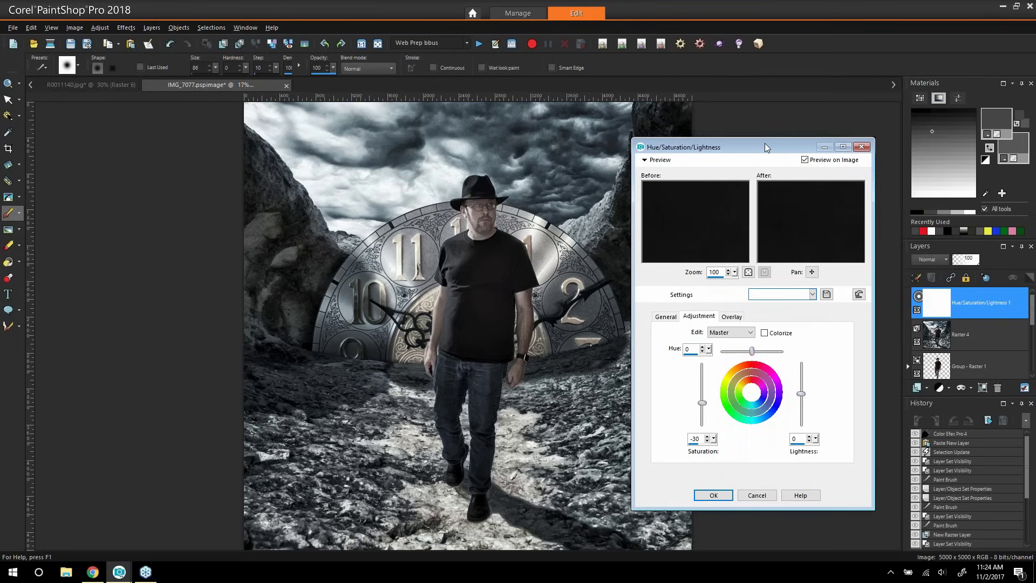
pyautogui.click(712, 495)
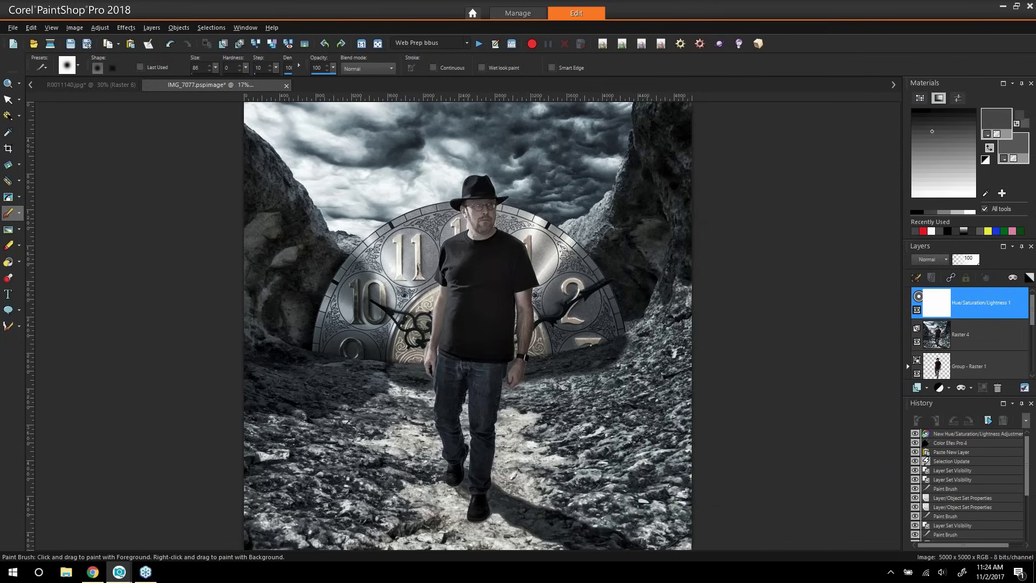
# Compare the image with and without the Hue/Saturation/Lightness layer, and delete that adjustment layer
pyautogui.click(917, 310)
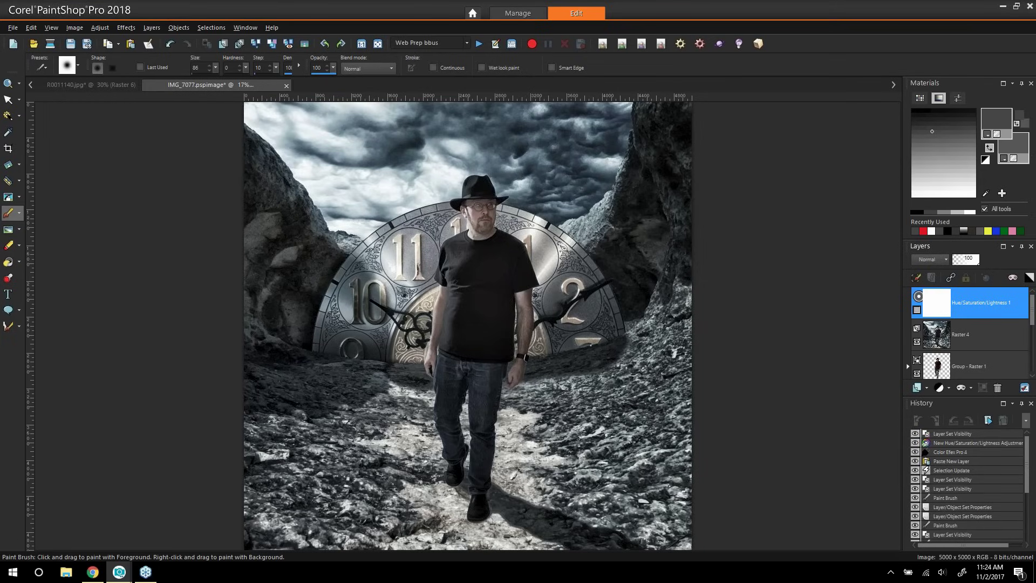
pyautogui.click(917, 310)
pyautogui.click(917, 310)
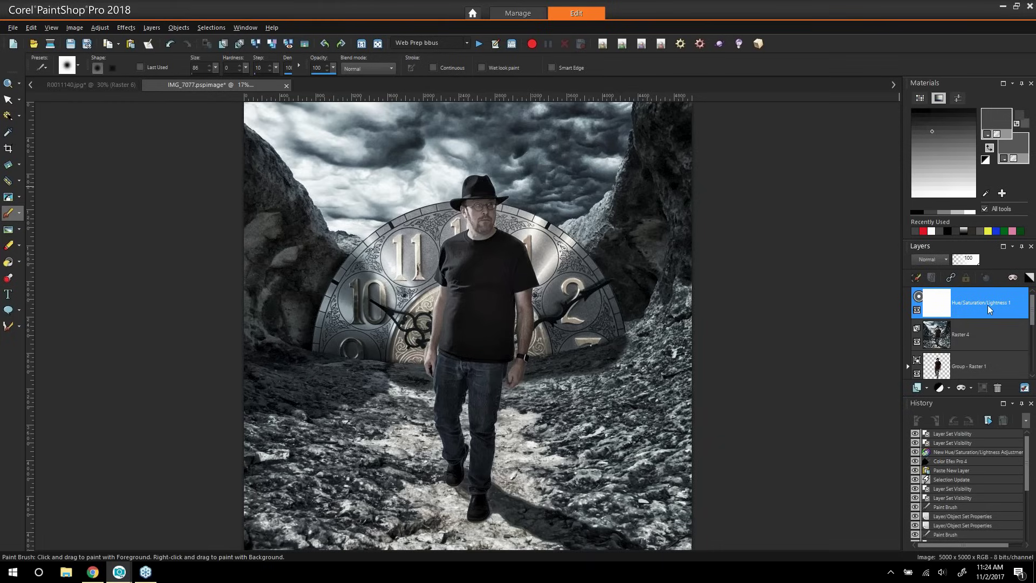
pyautogui.click(997, 387)
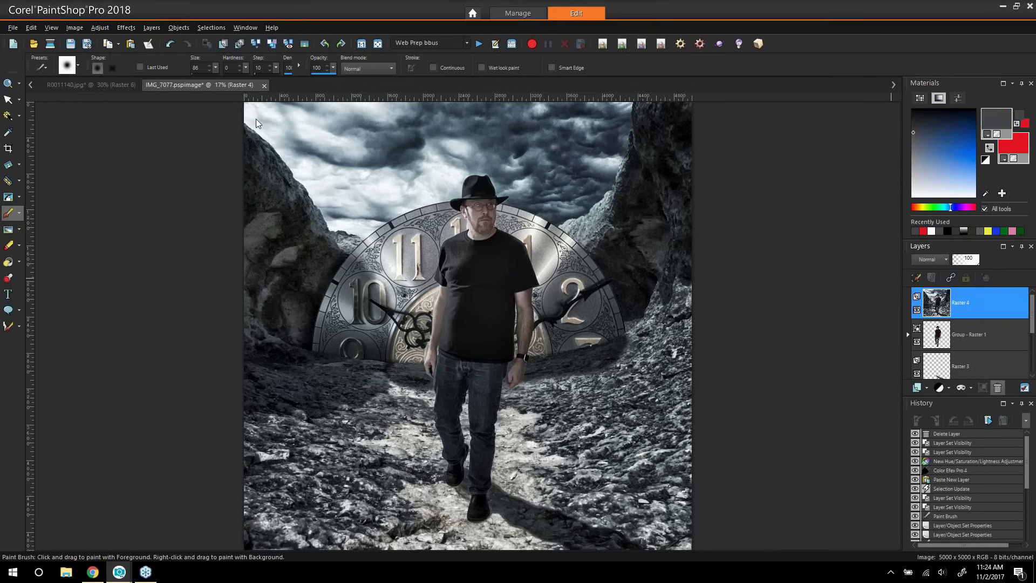
# Create a Histogram adjustment layer above Raster 4 and set its luminance gamma to 0.90
pyautogui.click(149, 27)
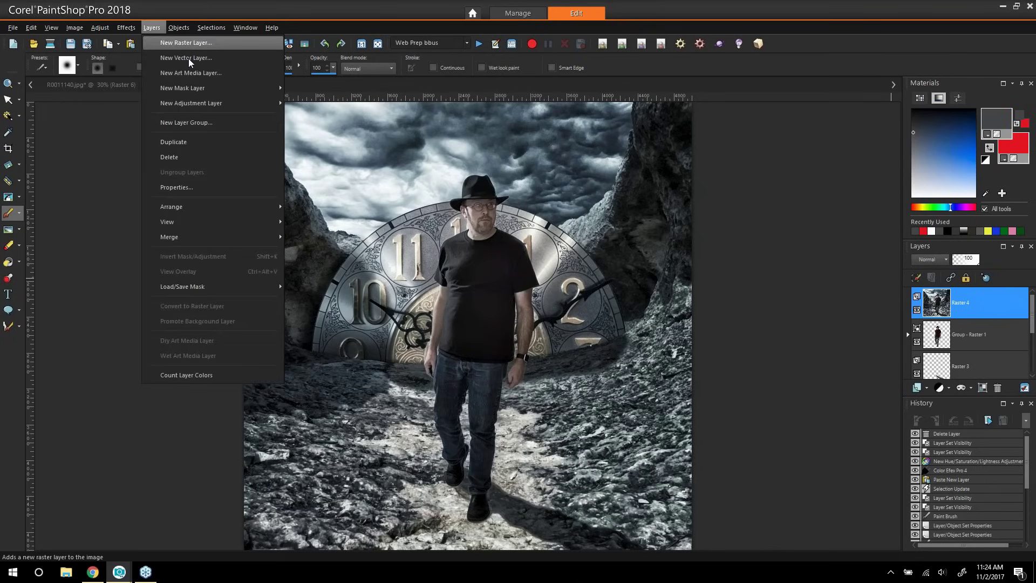
pyautogui.moveTo(228, 104)
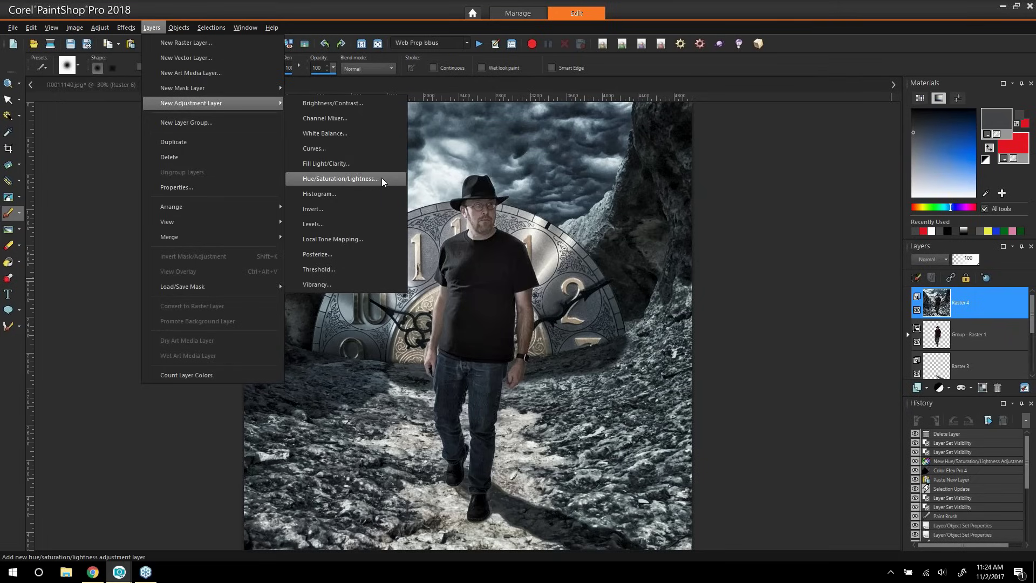
pyautogui.click(383, 192)
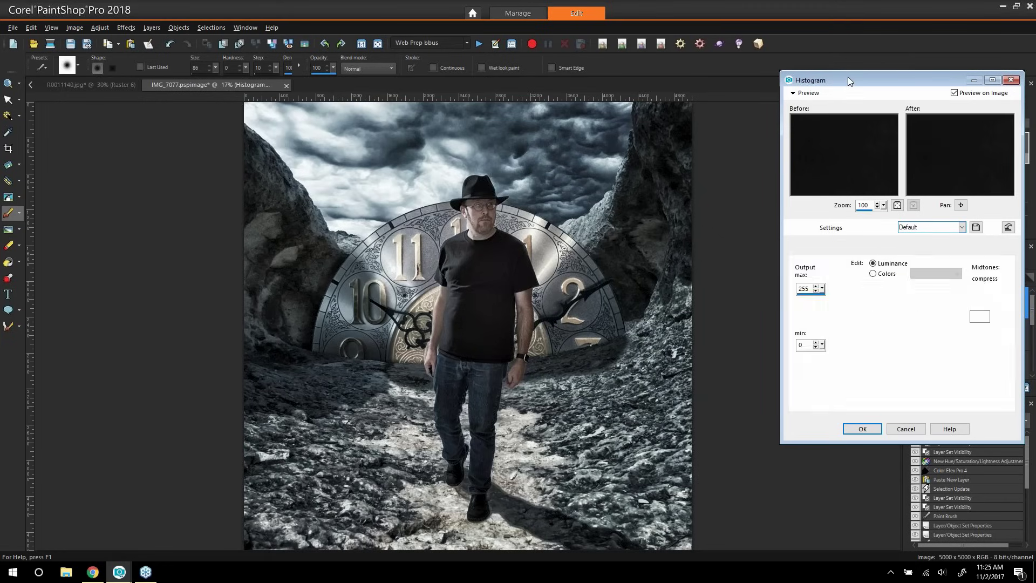
pyautogui.moveTo(847, 78); pyautogui.dragTo(760, 138)
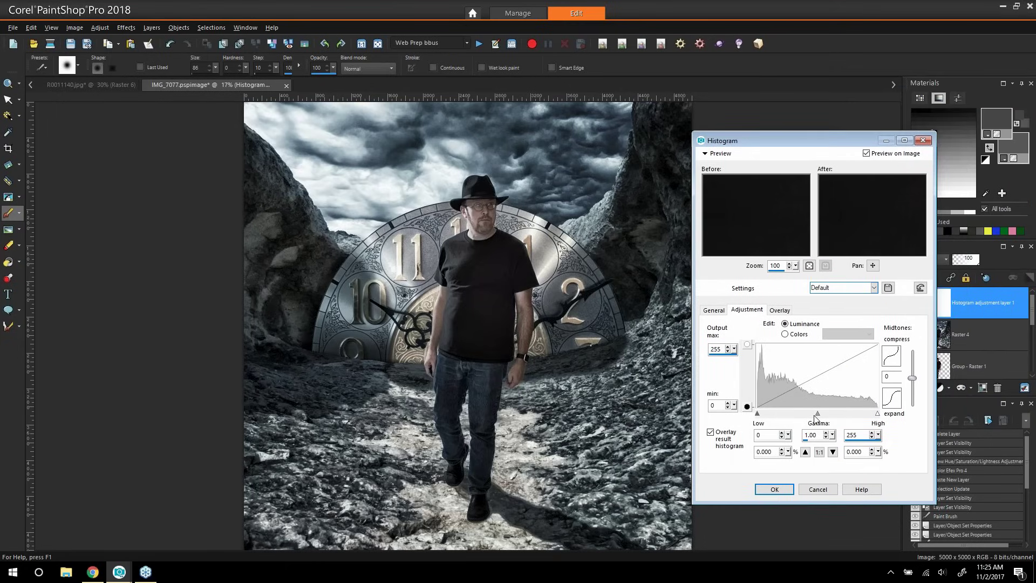
pyautogui.moveTo(817, 412); pyautogui.dragTo(848, 413)
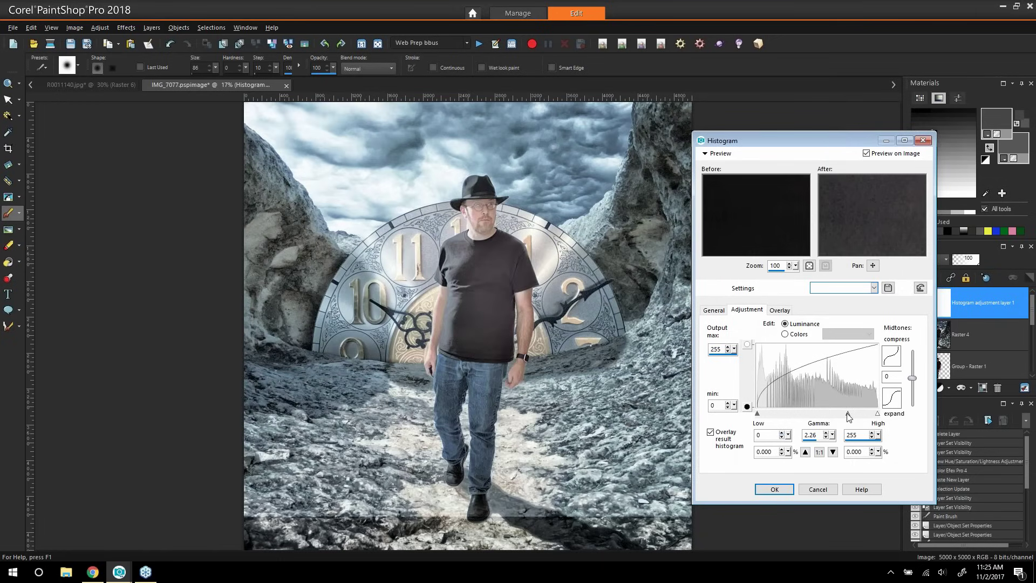
pyautogui.moveTo(848, 414); pyautogui.dragTo(793, 415)
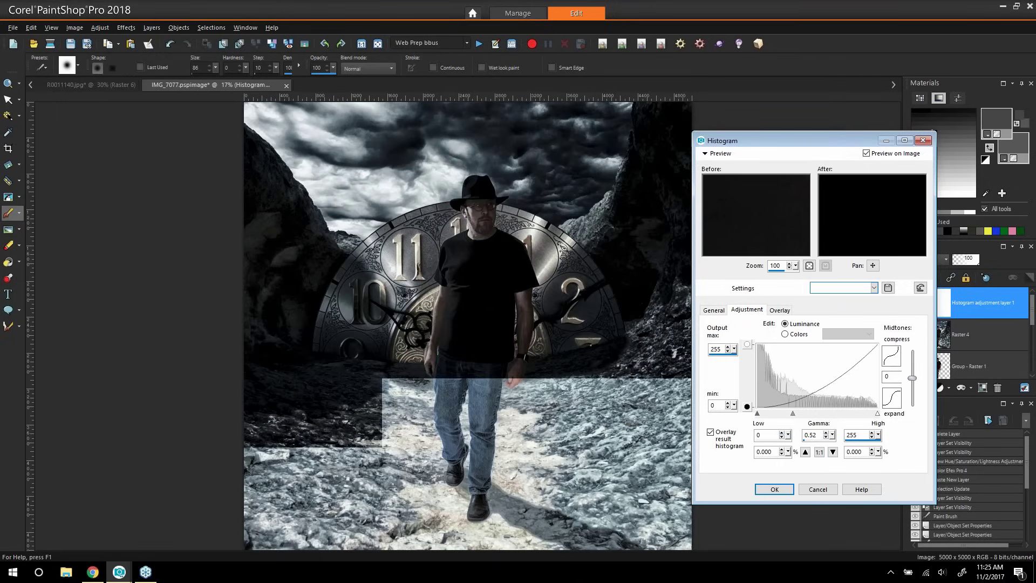
pyautogui.moveTo(792, 414); pyautogui.dragTo(813, 415)
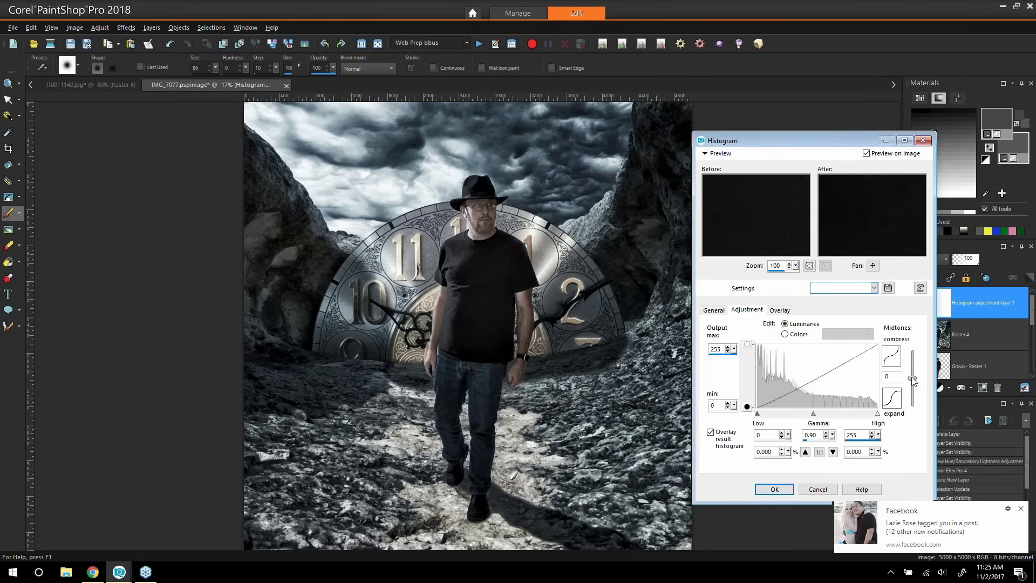
# Set the histogram's midtones to -5 and apply the adjustment
pyautogui.moveTo(912, 379); pyautogui.dragTo(912, 365)
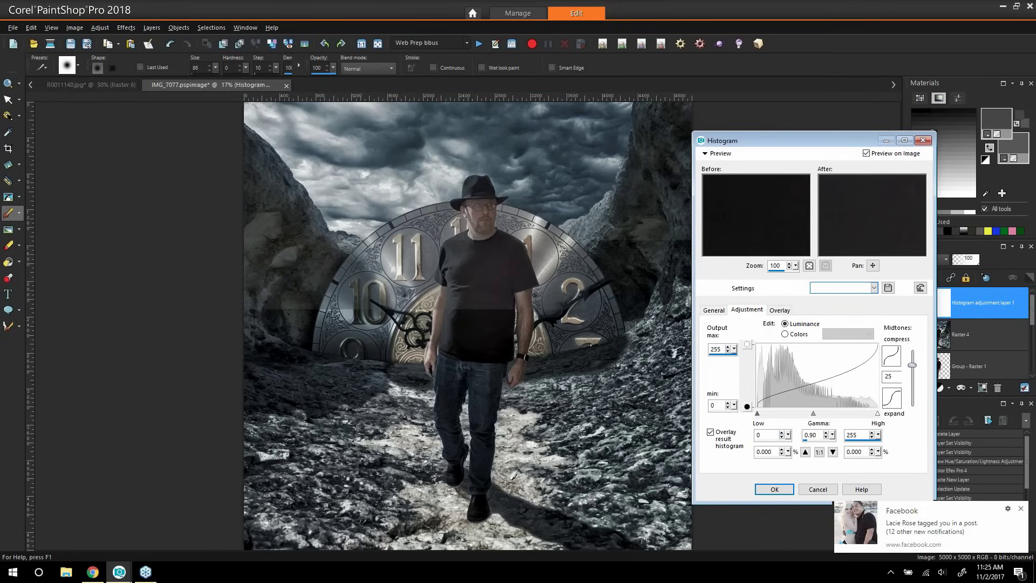
pyautogui.moveTo(911, 364); pyautogui.dragTo(912, 389)
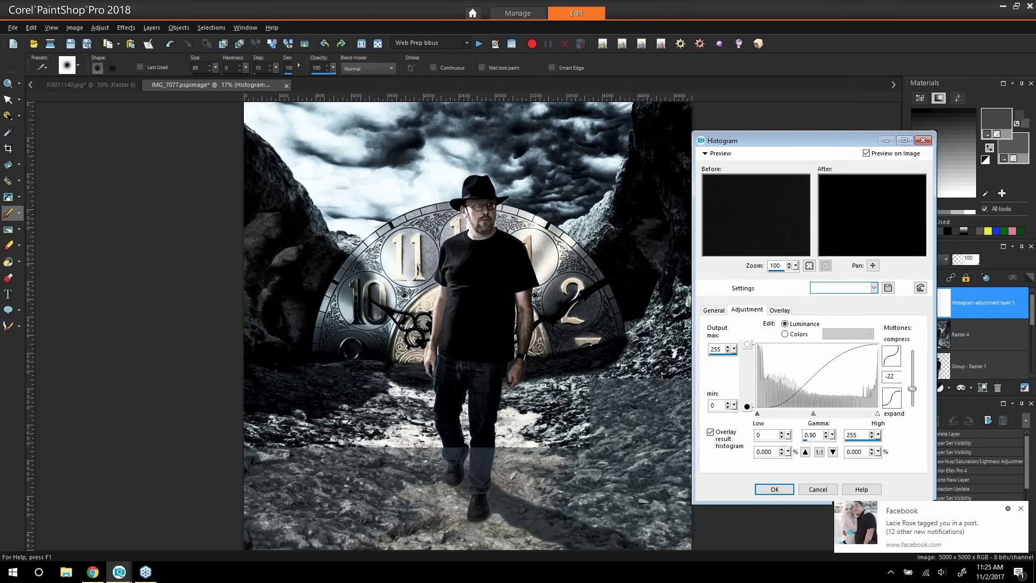
pyautogui.moveTo(912, 389); pyautogui.dragTo(913, 381)
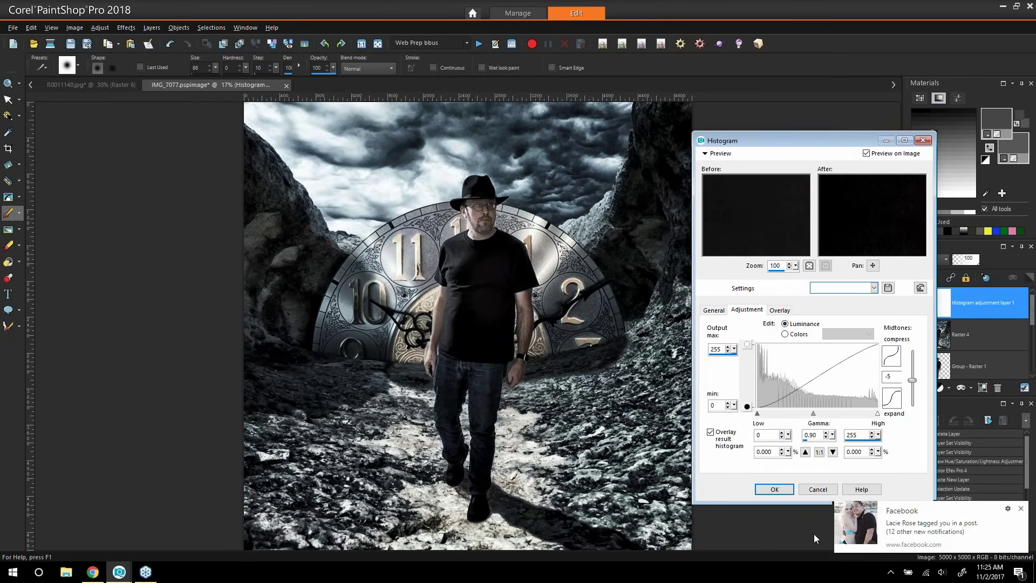
pyautogui.click(774, 488)
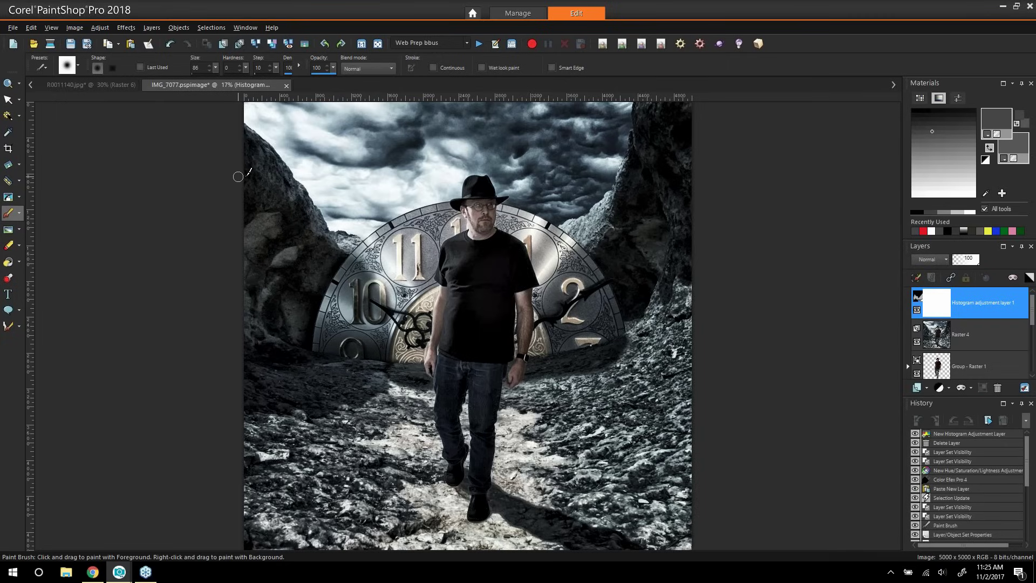
# Paint black on the Histogram layer's mask with a size 767 brush across the man and upper clock, and a size 297 brush over his shirt
pyautogui.click(917, 211)
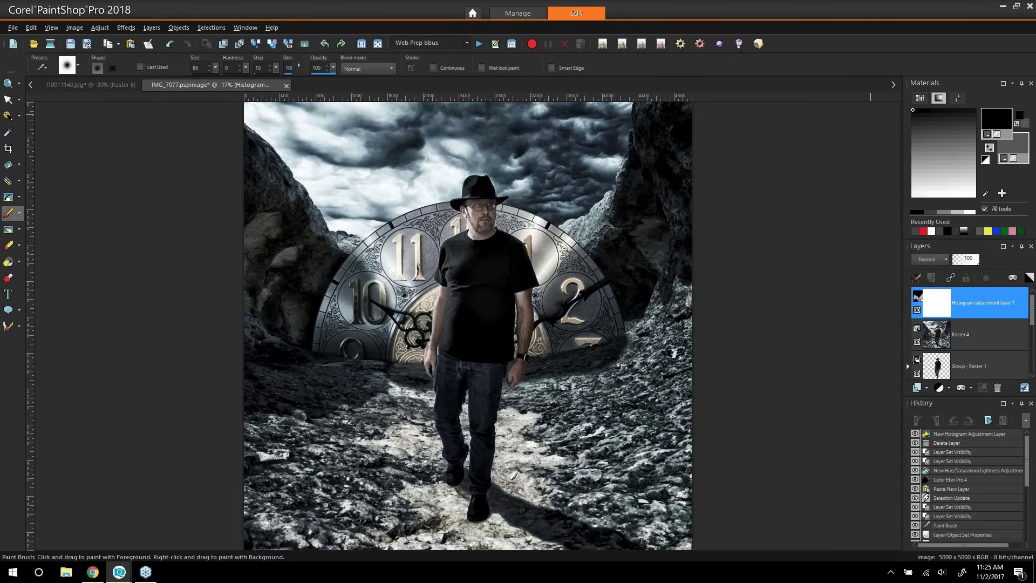
pyautogui.moveTo(442, 248); pyautogui.dragTo(492, 241)
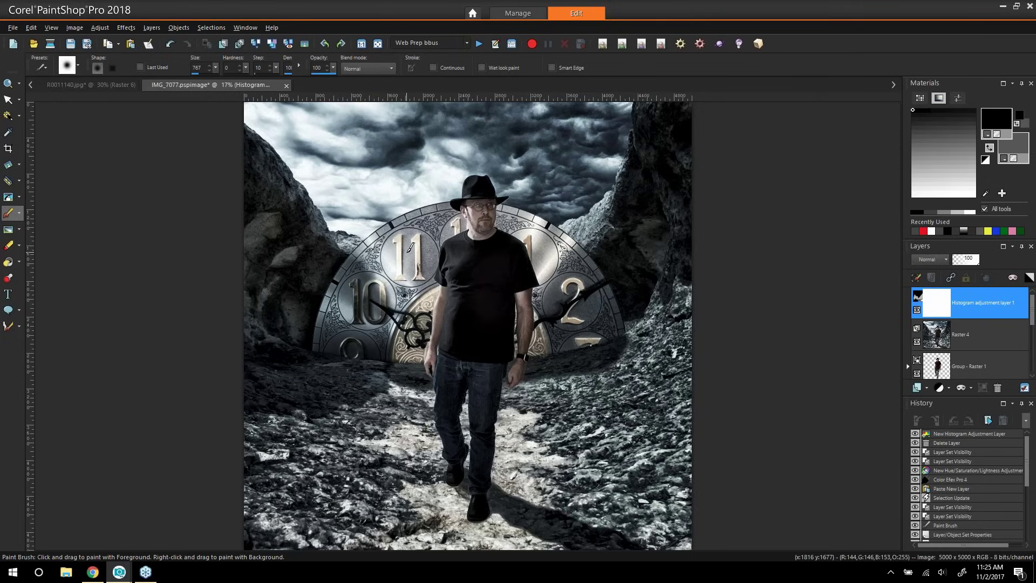
pyautogui.moveTo(418, 248); pyautogui.dragTo(650, 167)
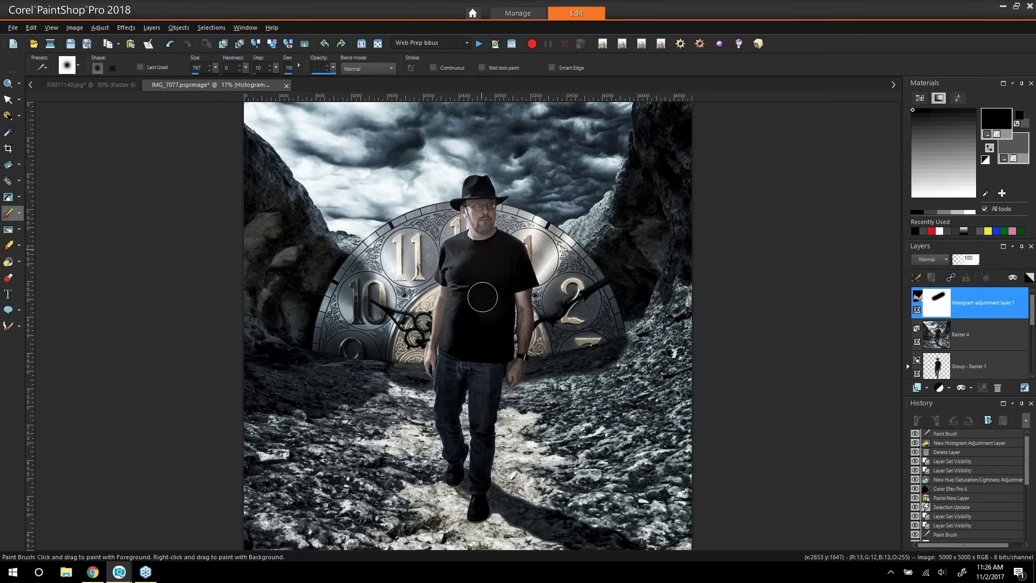
pyautogui.moveTo(482, 297); pyautogui.dragTo(483, 296)
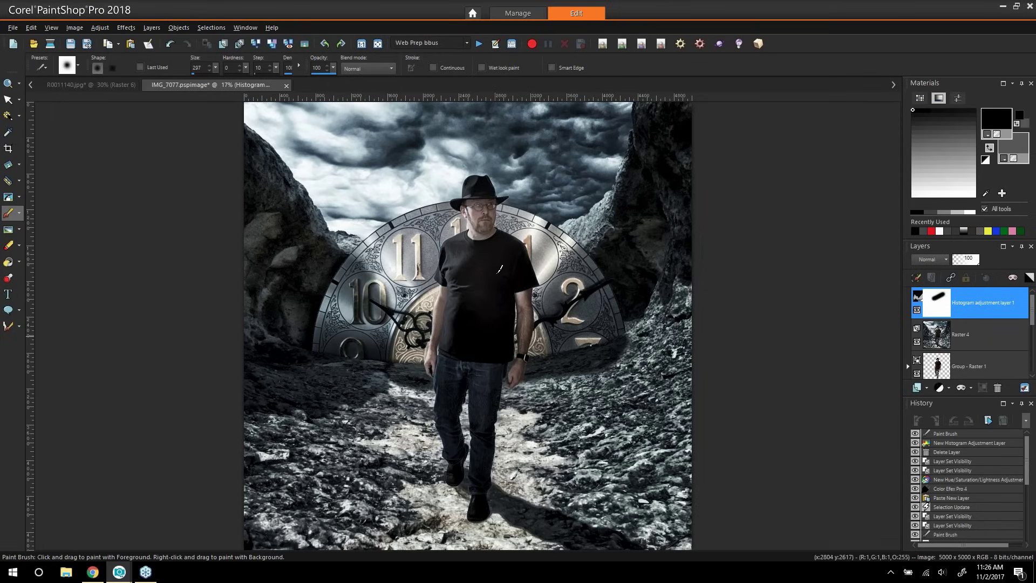
pyautogui.moveTo(502, 246); pyautogui.dragTo(462, 268)
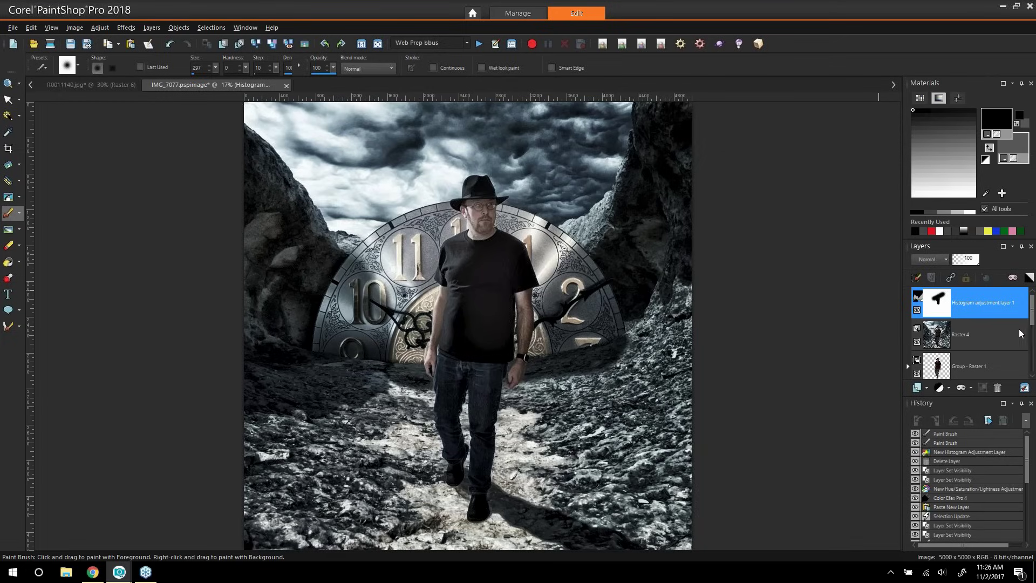
# Rename the bottom layer, Raster 1, as Background
pyautogui.moveTo(1033, 319); pyautogui.dragTo(1033, 373)
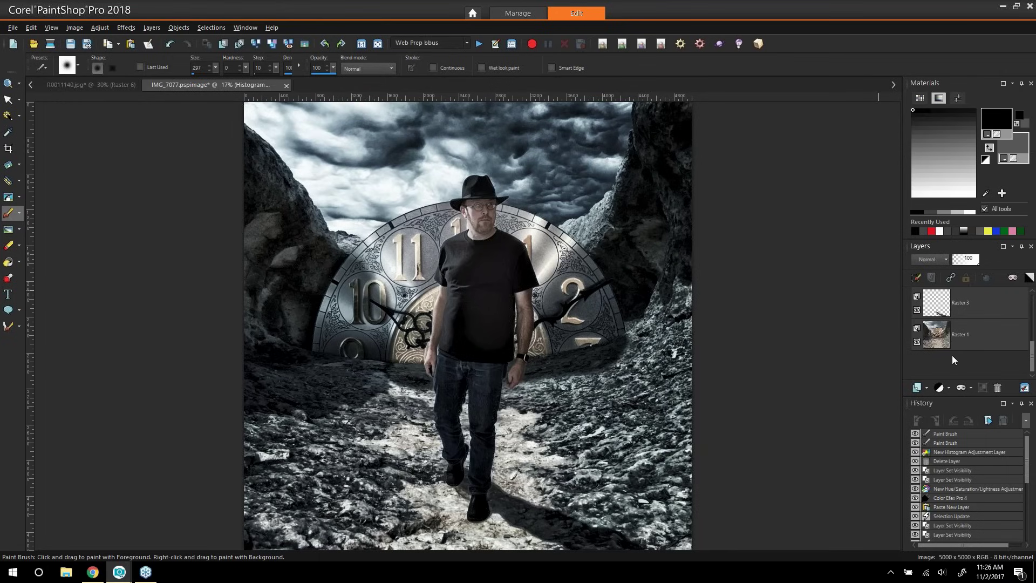
pyautogui.click(975, 342)
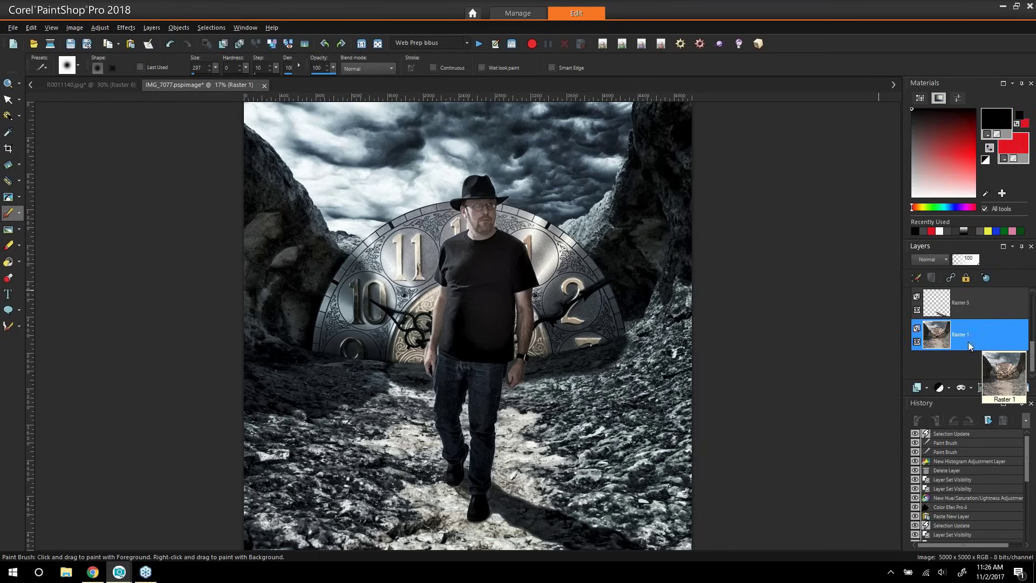
pyautogui.click(963, 335)
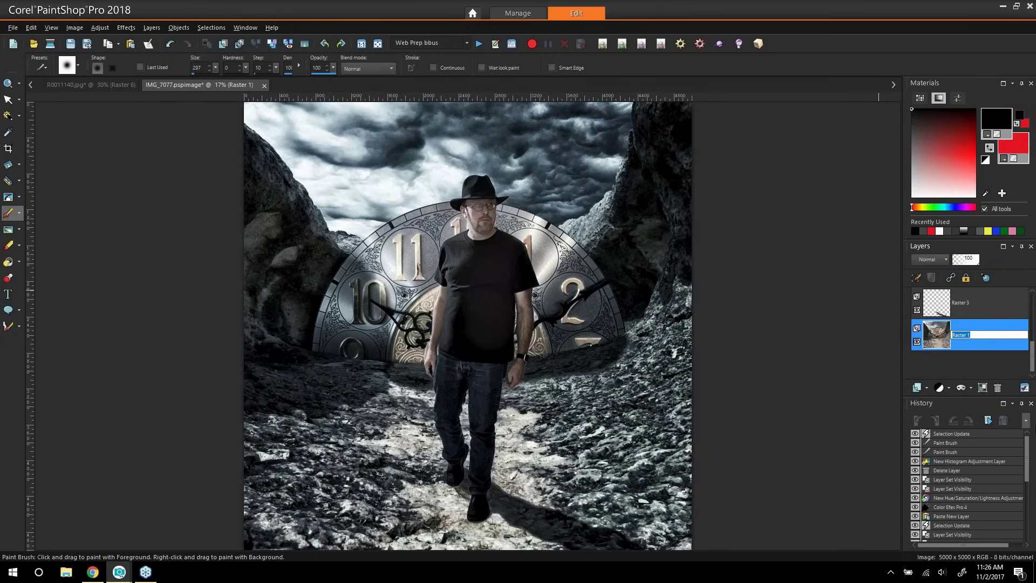
pyautogui.click(978, 347)
pyautogui.click(960, 302)
pyautogui.moveTo(1031, 362); pyautogui.dragTo(1031, 347)
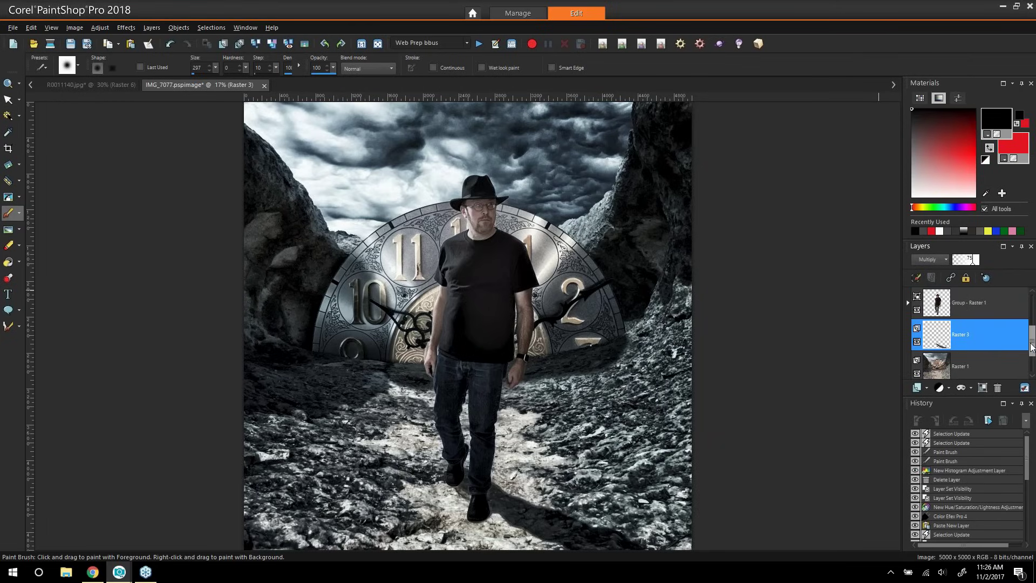
pyautogui.click(985, 371)
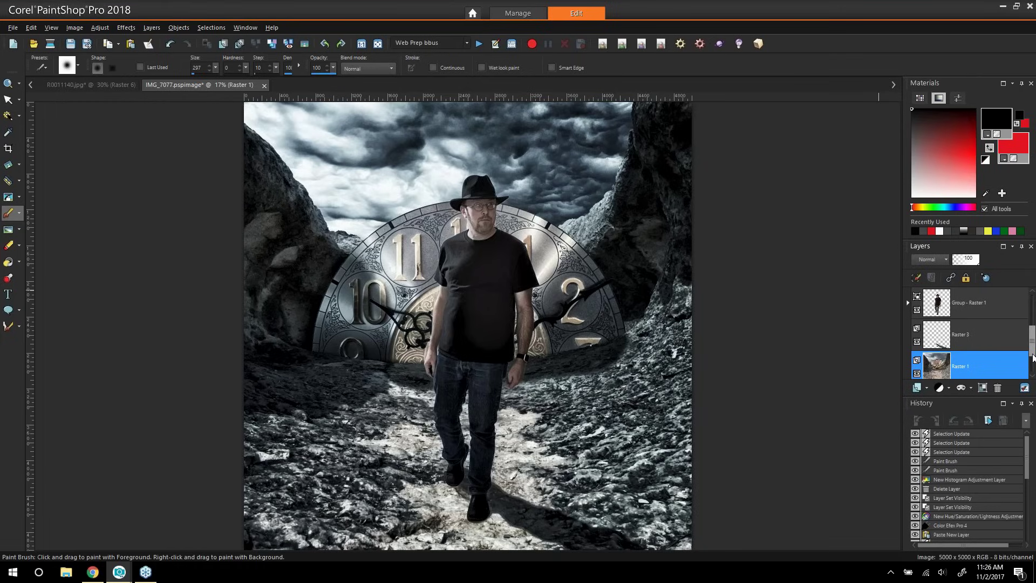
pyautogui.scroll(-2, 1032, 357)
pyautogui.click(961, 334)
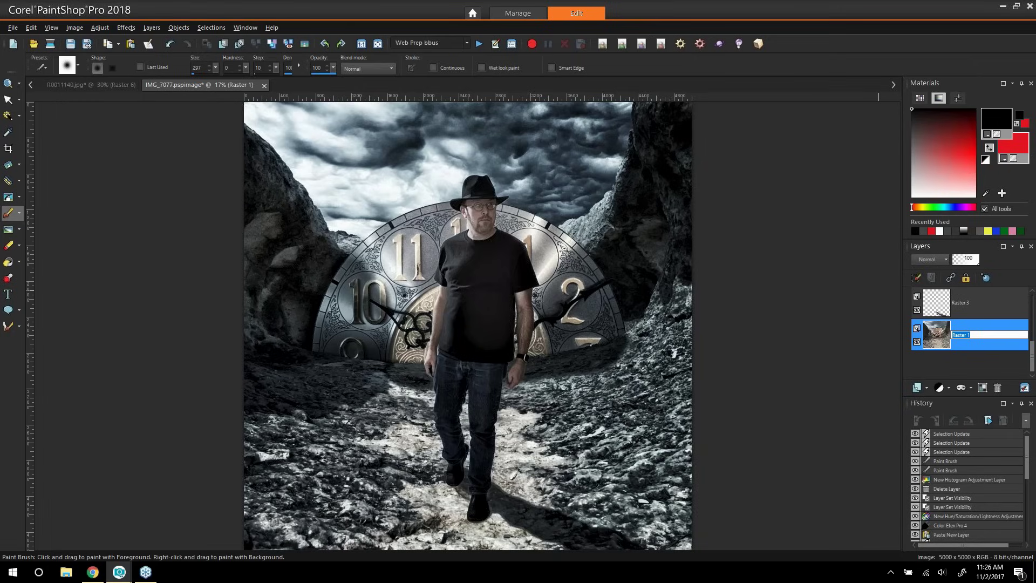
pyautogui.write('Background')
pyautogui.press('Return')
# Check the Raster 3 layer above the background by hiding and showing it, and rename it as Shadow
pyautogui.click(965, 302)
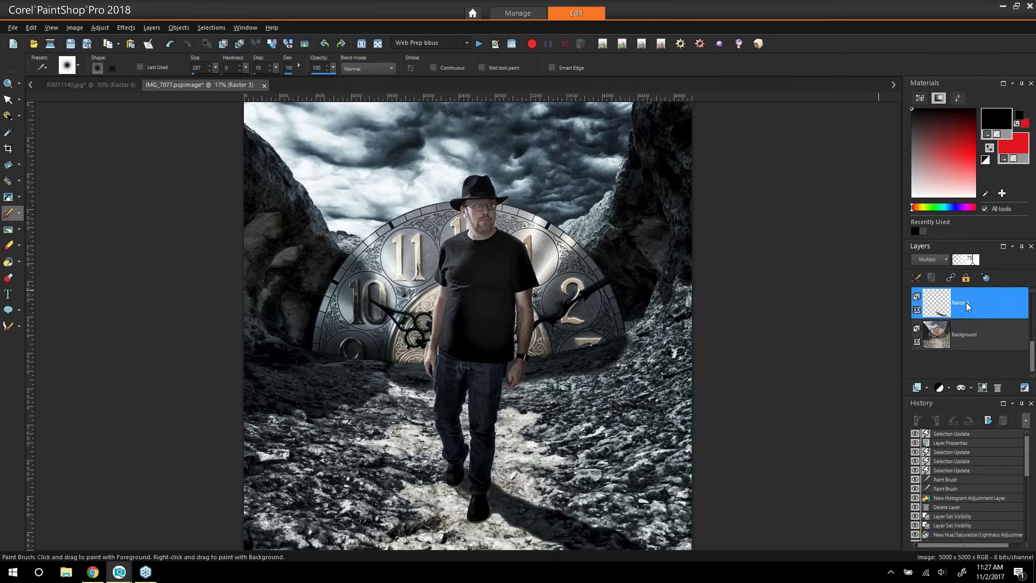
pyautogui.moveTo(958, 302)
pyautogui.click(915, 310)
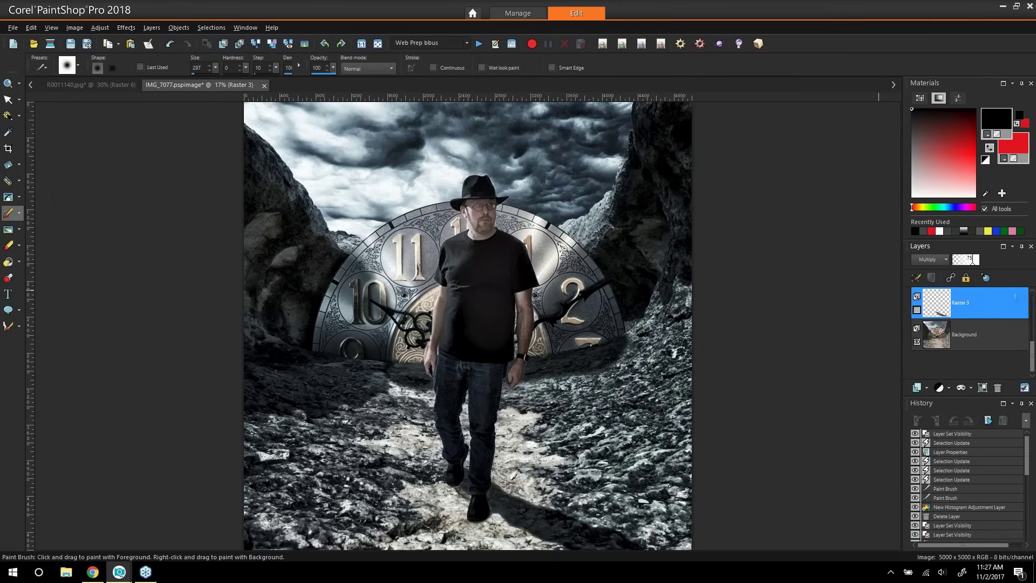
pyautogui.click(916, 312)
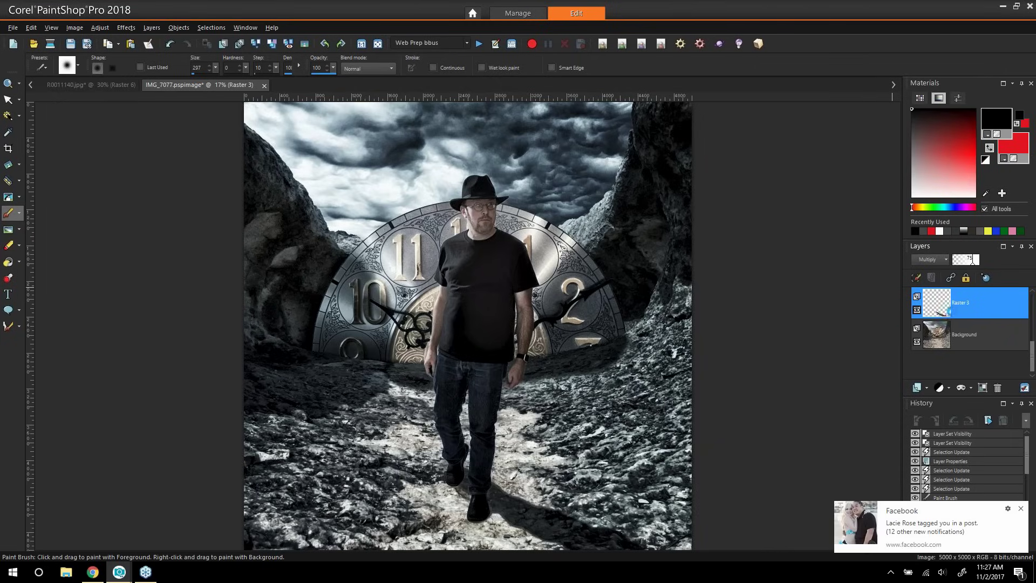
pyautogui.click(967, 305)
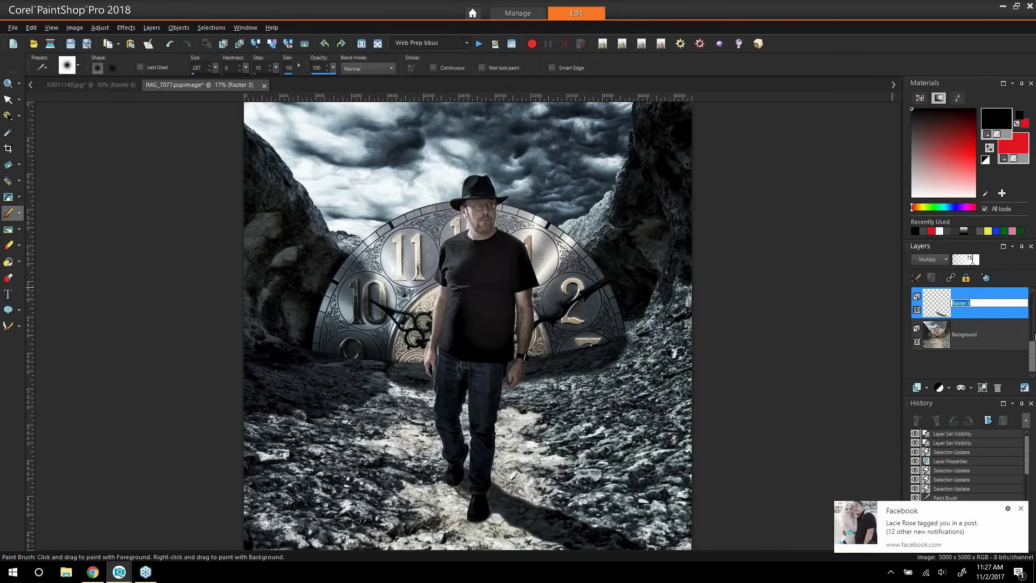
pyautogui.write('Shadow')
pyautogui.press('Return')
# Rename the layer group holding the man, Group - Raster 1, as Our Guy
pyautogui.scroll(1, 1034, 348)
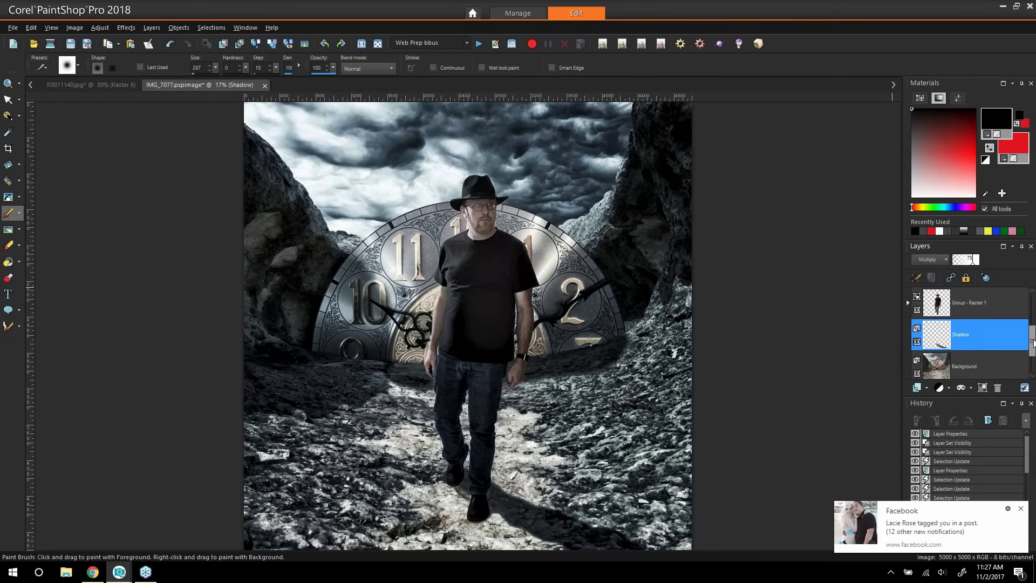
pyautogui.click(978, 307)
pyautogui.click(978, 303)
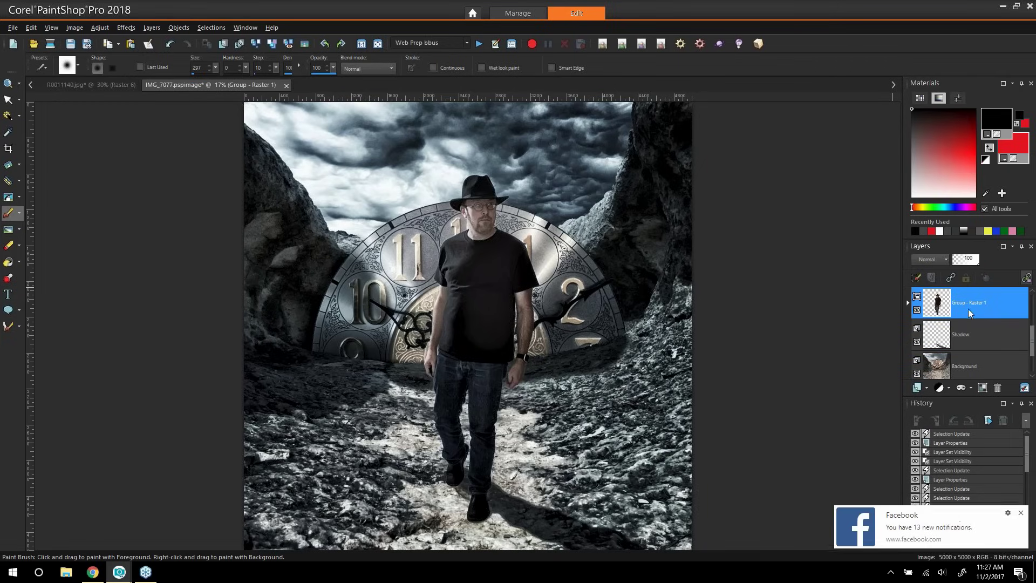
pyautogui.write('C')
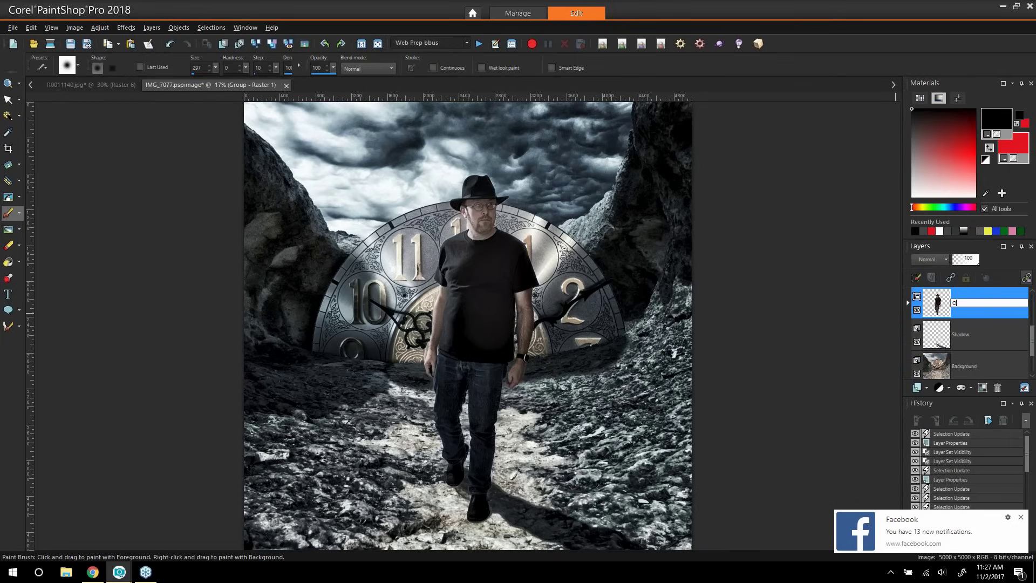
pyautogui.write('ur Guy')
pyautogui.press('Return')
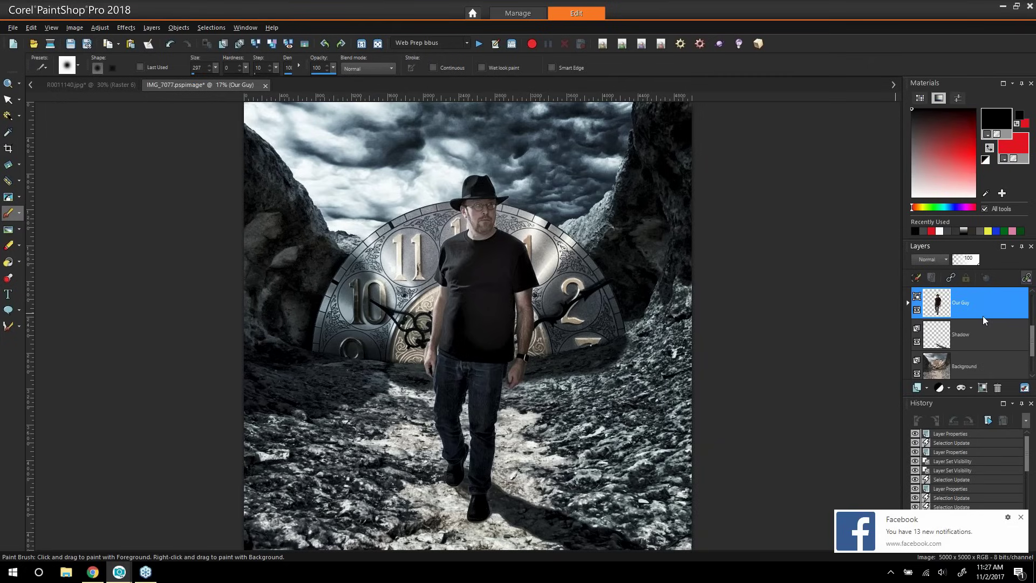
# Rename the Raster 4 layer as Duplicate Visible - Color Efx and select the Histogram adjustment layer above it
pyautogui.scroll(2, 1032, 343)
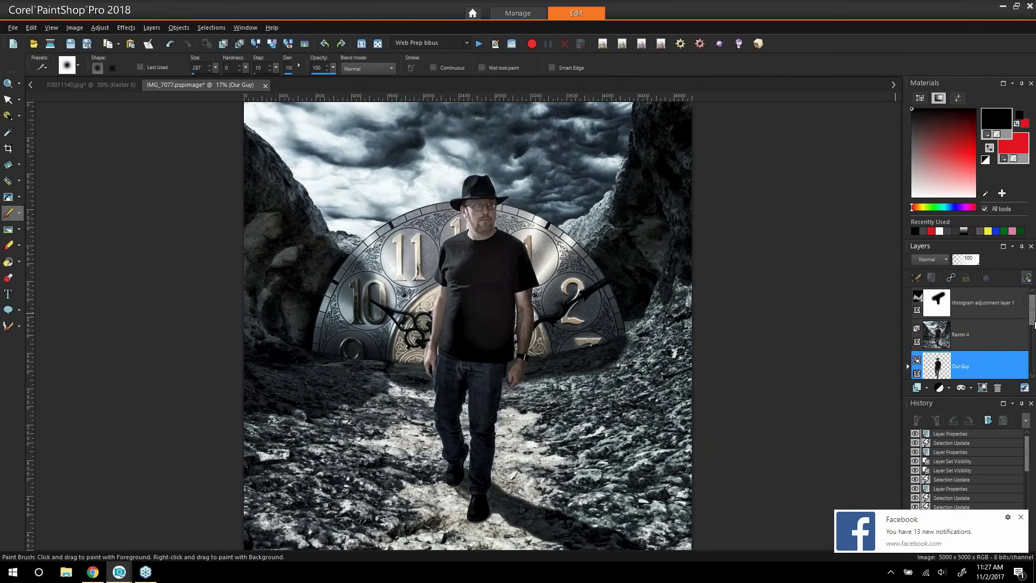
pyautogui.click(973, 336)
pyautogui.click(983, 335)
pyautogui.write('Duplic')
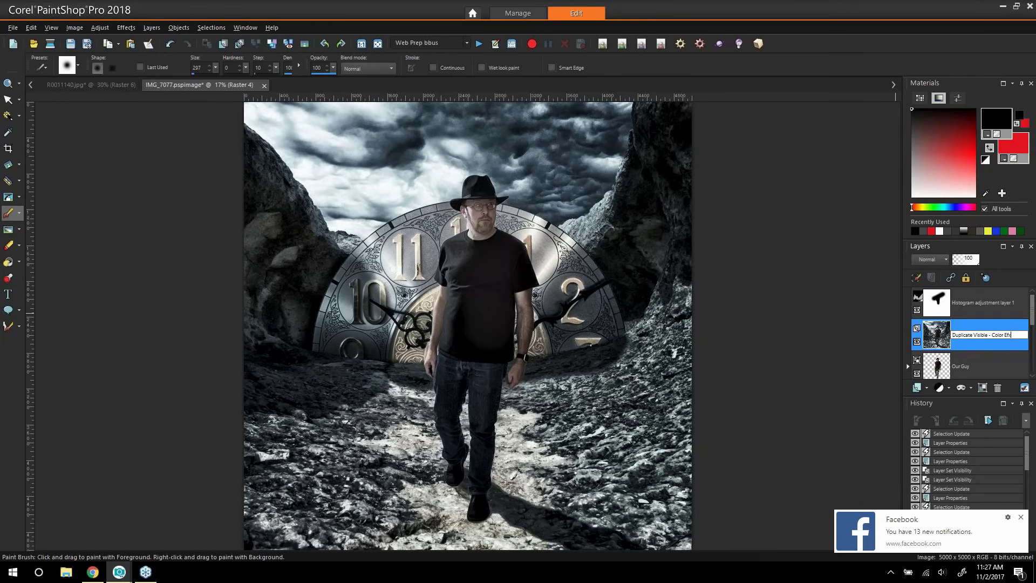
pyautogui.press('Return')
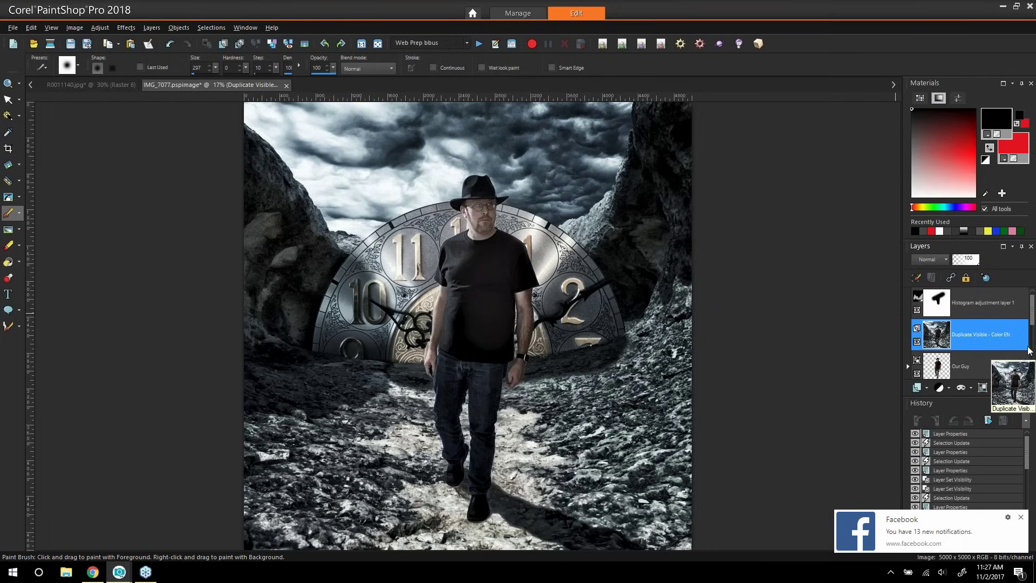
pyautogui.click(999, 313)
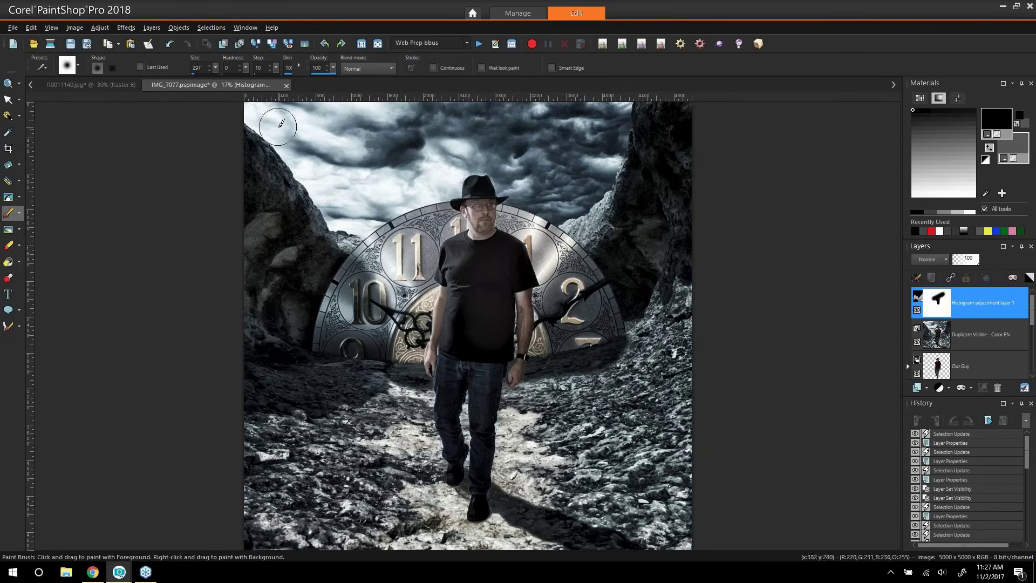
# Switch to the R0011140.jpg clock scene and rename its Raster 6 layer as Clock Face Shadow
pyautogui.click(62, 85)
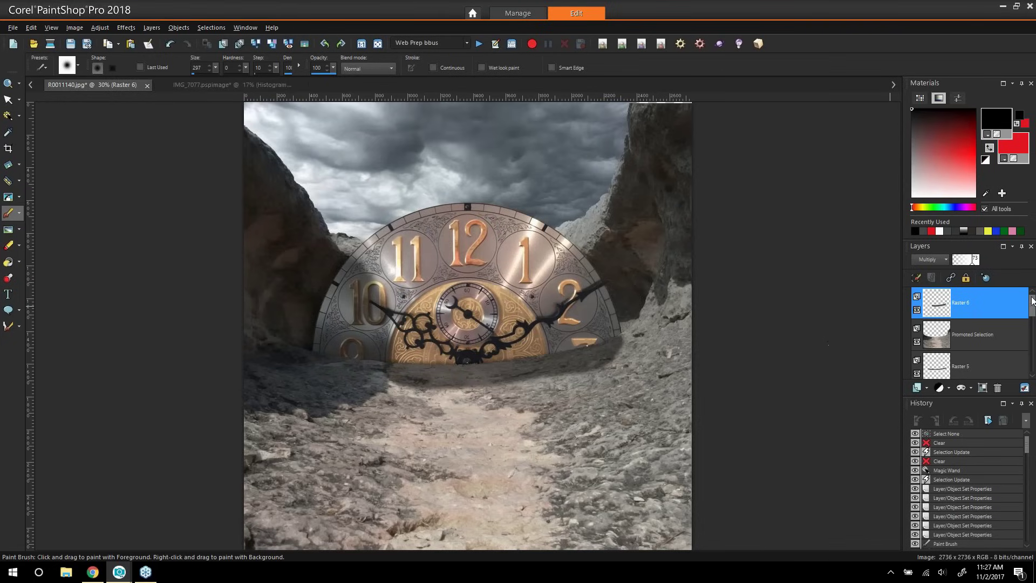
pyautogui.click(961, 304)
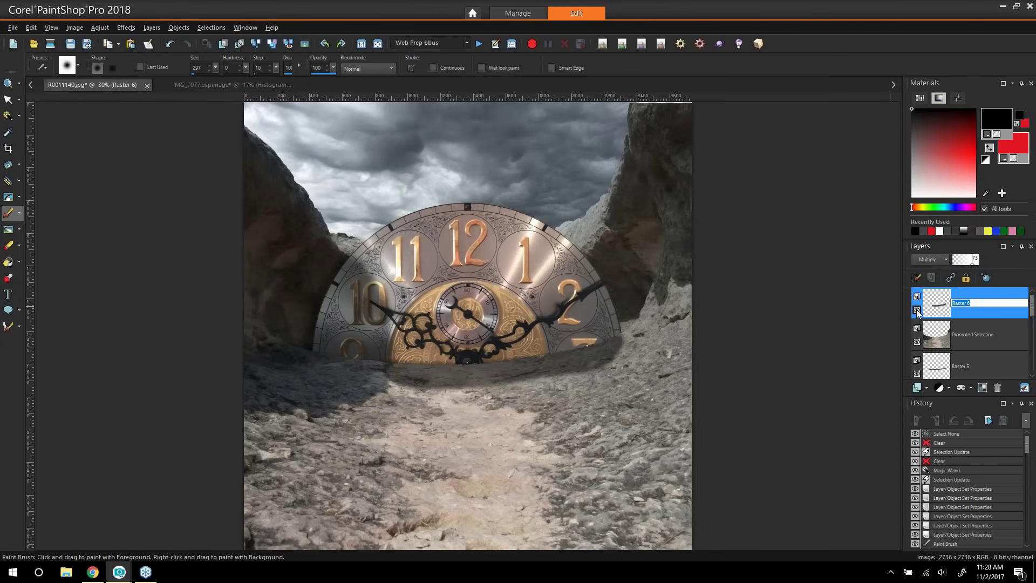
pyautogui.write('C')
pyautogui.write('lock Face Shadow')
pyautogui.press('Return')
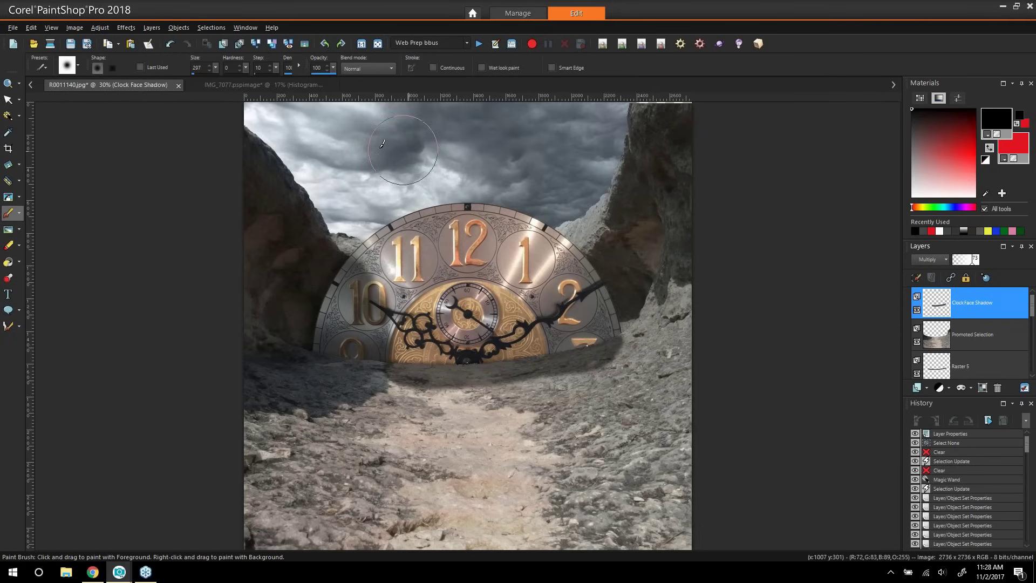
# Review the layer stacks of the IMG_7077 composite and the R0011140.jpg clock scene
pyautogui.click(243, 87)
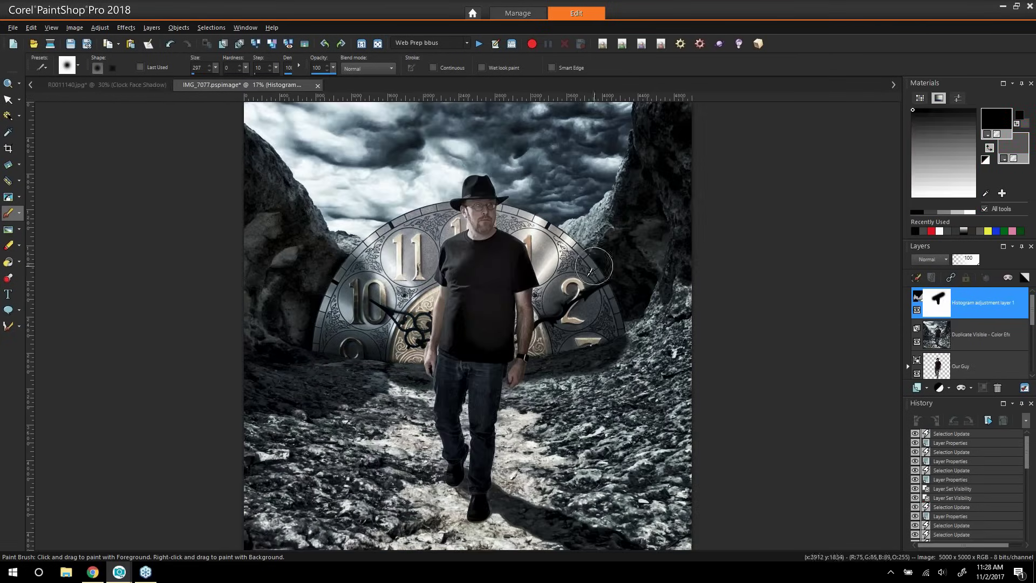
pyautogui.click(992, 335)
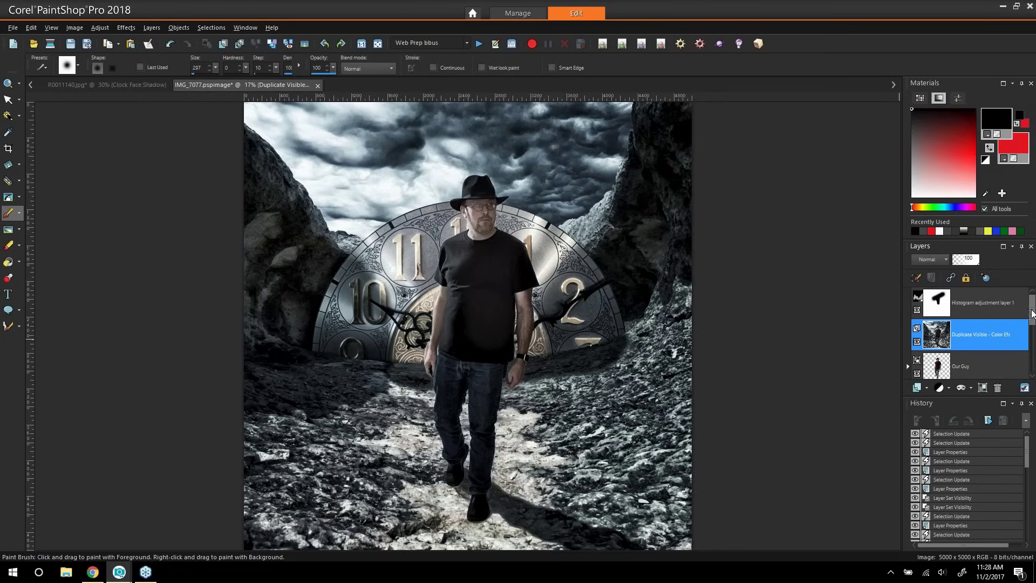
pyautogui.scroll(-1, 1033, 322)
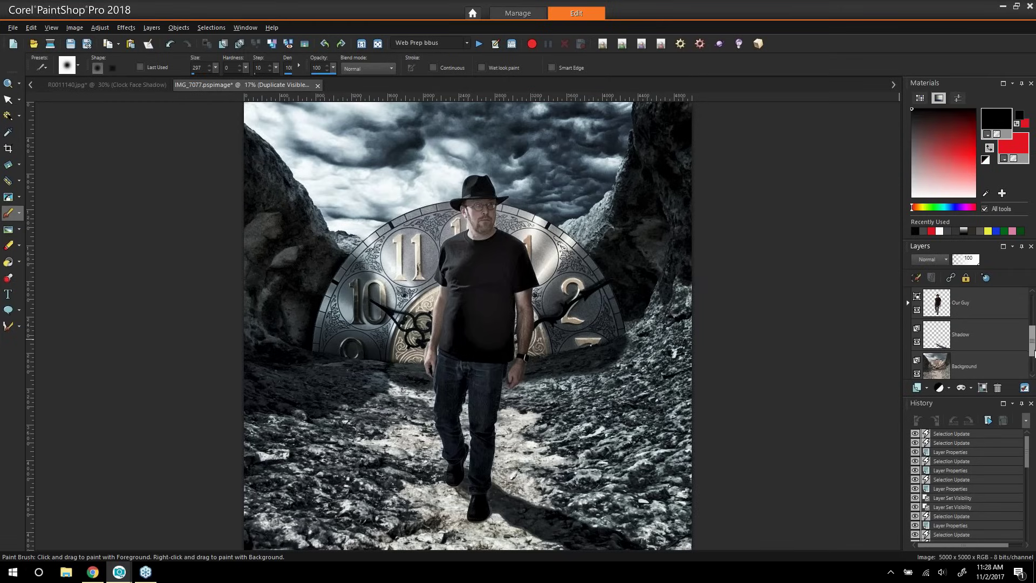
pyautogui.scroll(1, 1031, 323)
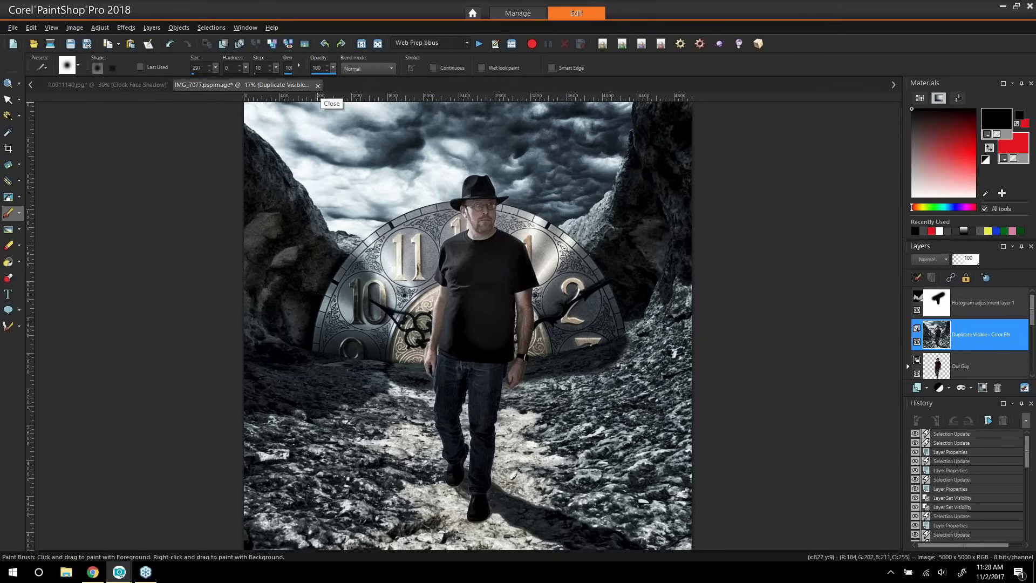
pyautogui.click(108, 85)
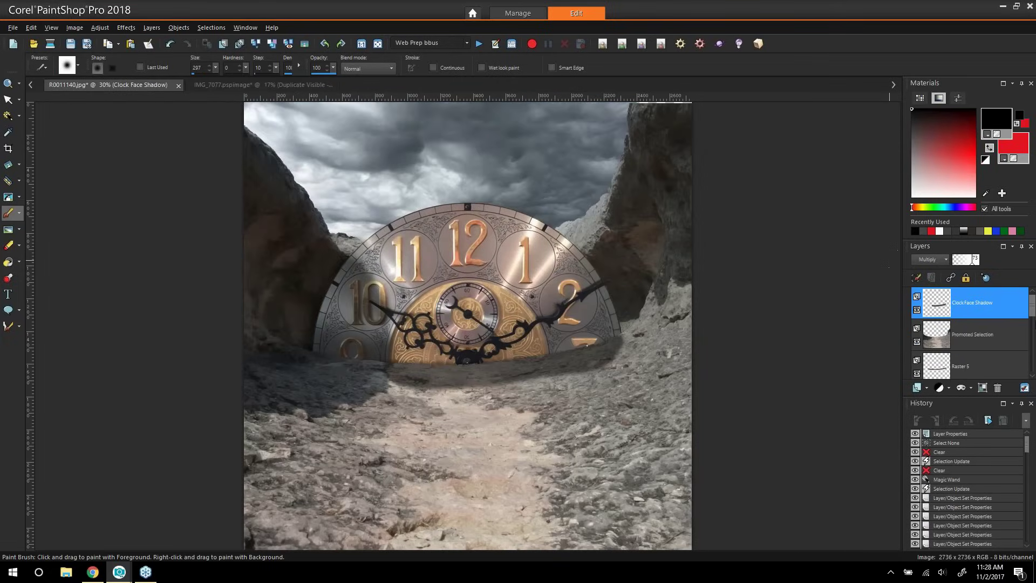
pyautogui.moveTo(1032, 307); pyautogui.dragTo(1032, 341)
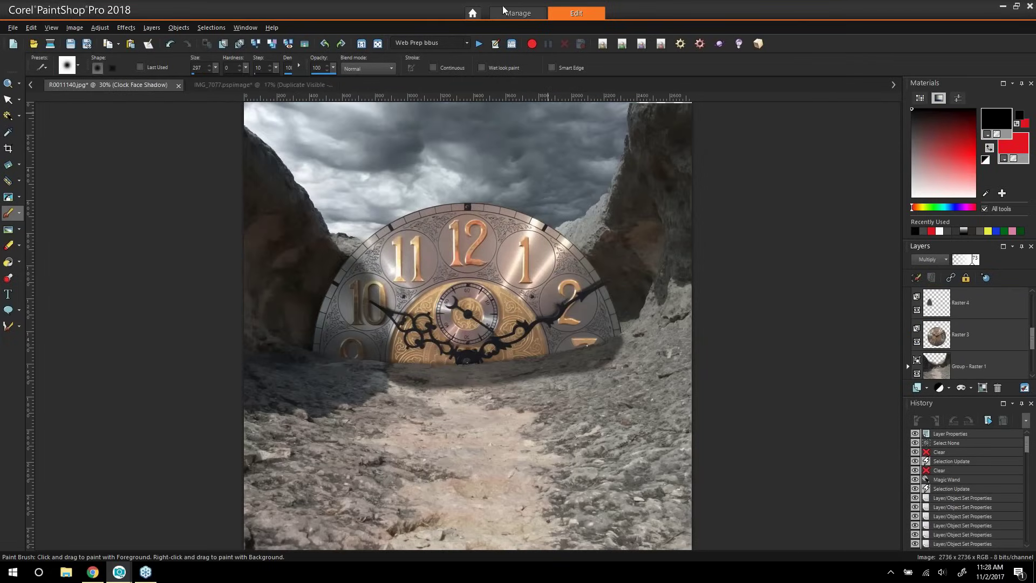
# Select Ten Ten 4000.pspimage, R0011140.jpg and IMG_4274.JPG in the November folder and open them together for editing
pyautogui.press('z')
pyautogui.click(119, 572)
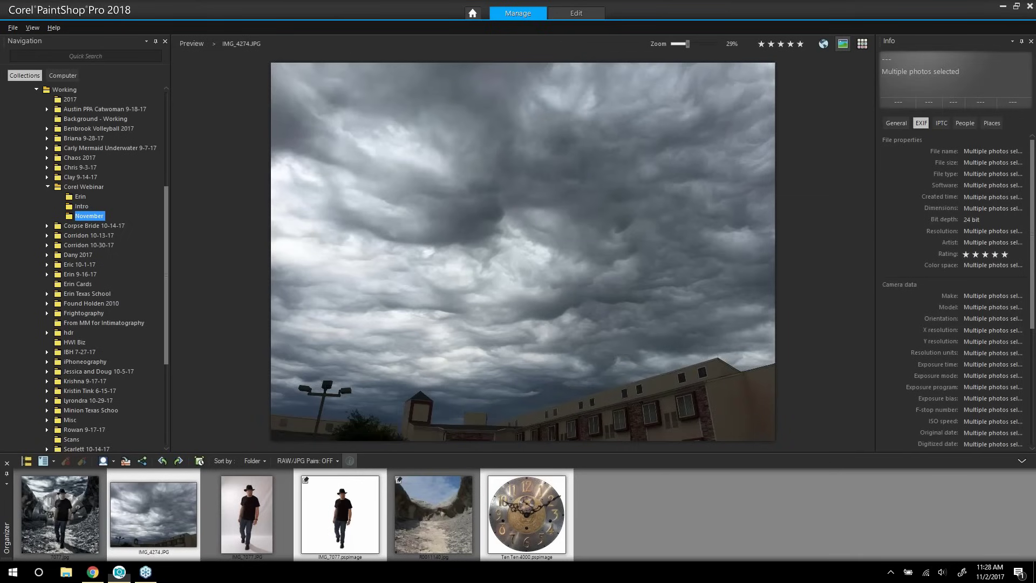
pyautogui.click(535, 520)
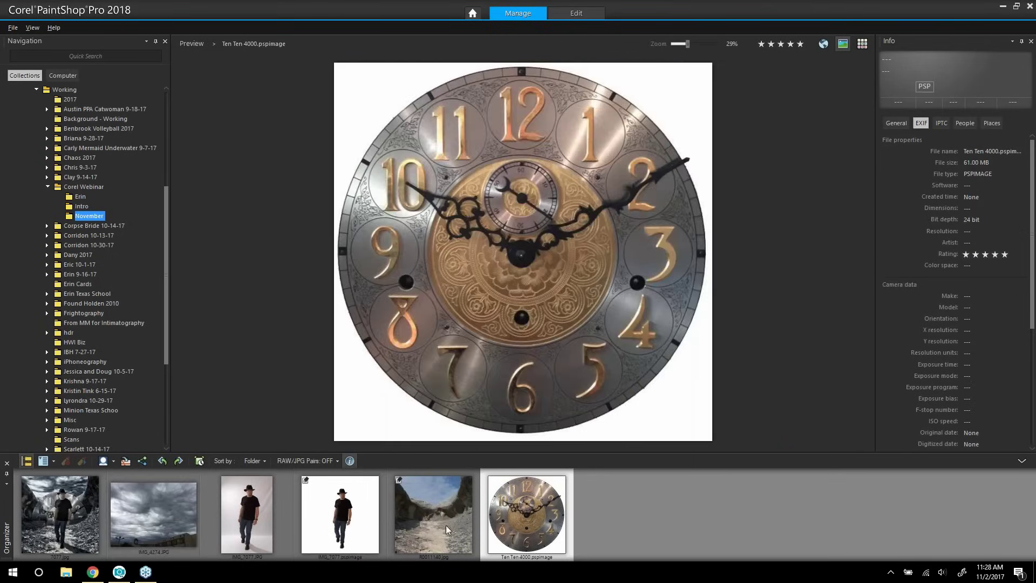
pyautogui.keyDown('ctrl'); pyautogui.click(446, 525); pyautogui.keyUp('ctrl')
pyautogui.keyDown('ctrl'); pyautogui.click(163, 523); pyautogui.keyUp('ctrl')
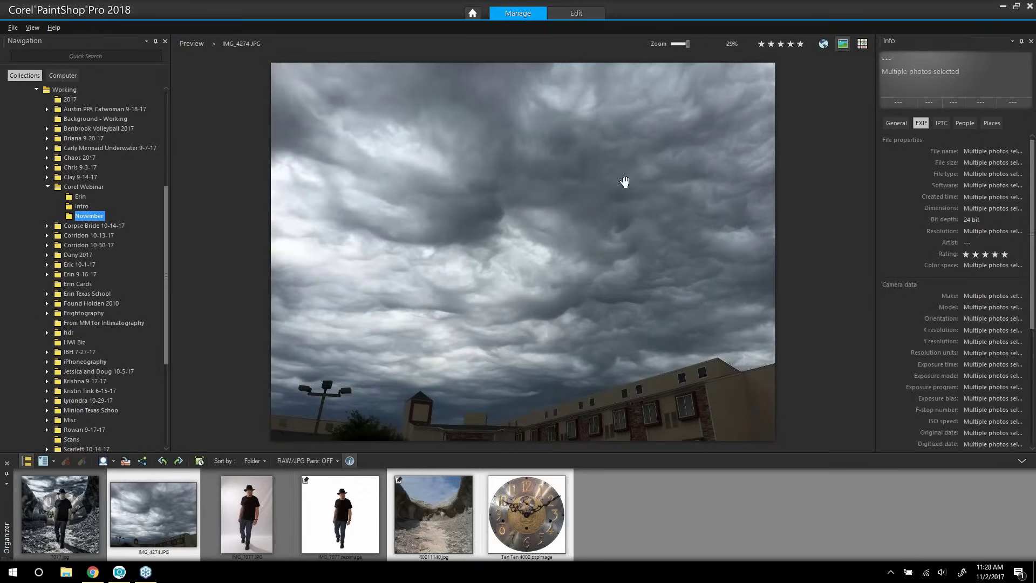
pyautogui.click(585, 13)
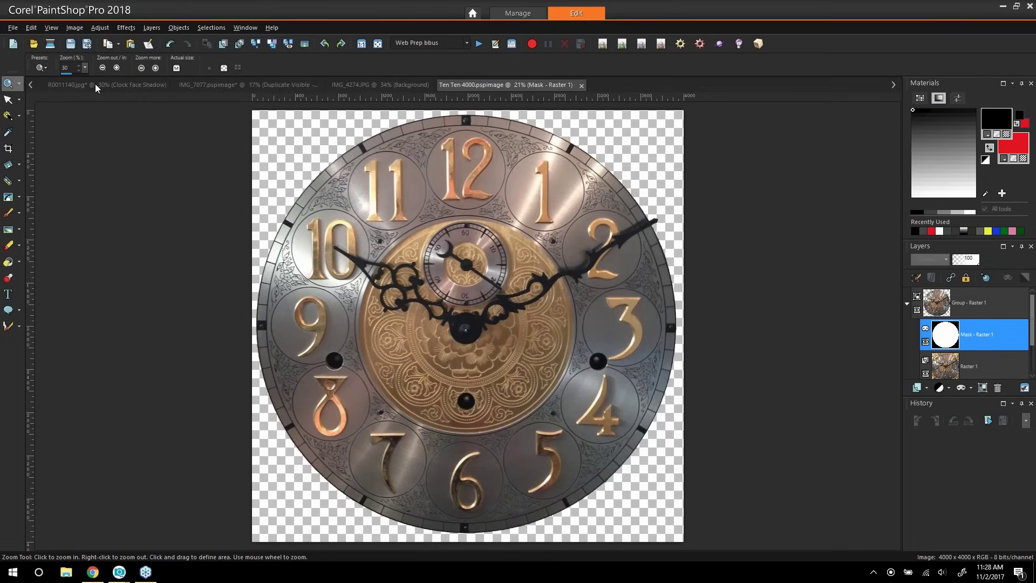
# Close the edited R0011140.jpg and IMG_7077.pspimage images without saving their changes
pyautogui.click(94, 83)
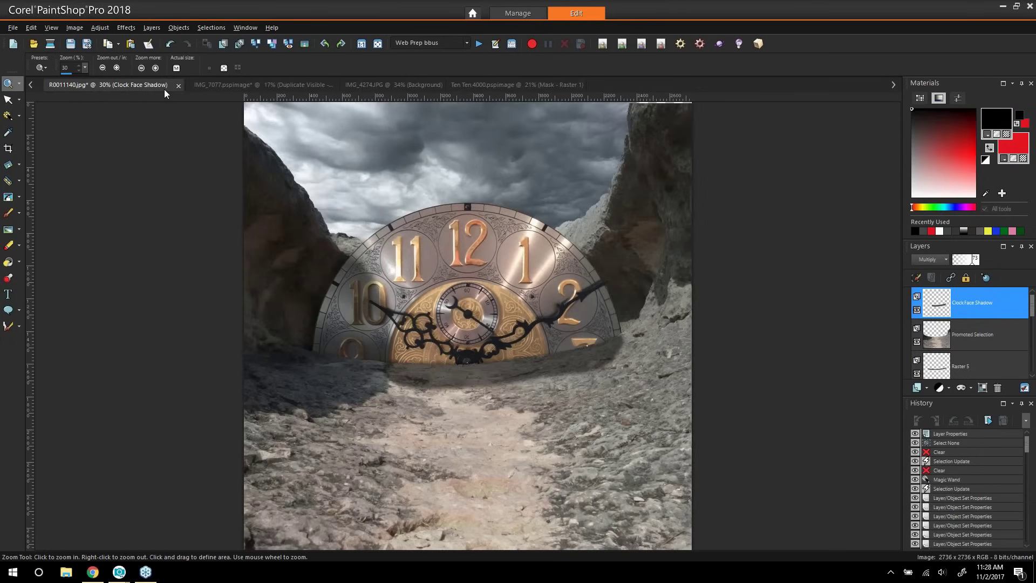
pyautogui.click(178, 85)
pyautogui.click(526, 307)
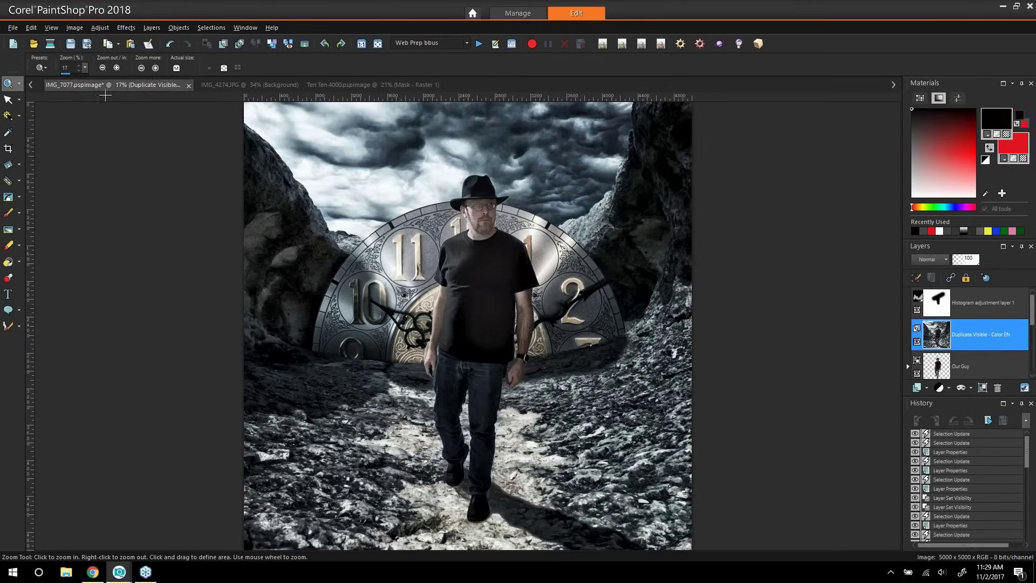
pyautogui.click(189, 85)
pyautogui.click(517, 311)
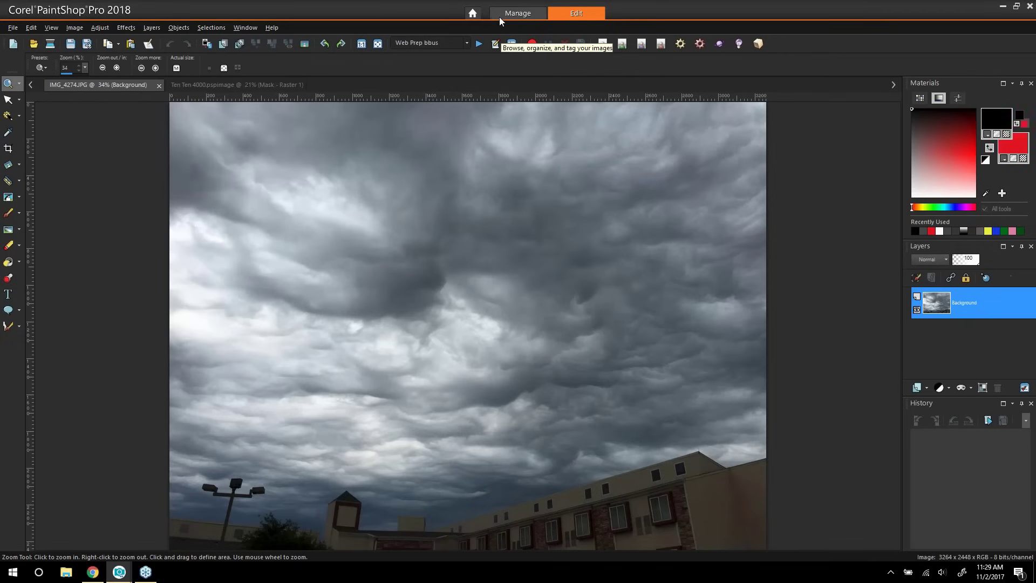
# Reopen the original R0011140.jpg canyon photo from the November folder for editing
pyautogui.click(513, 45)
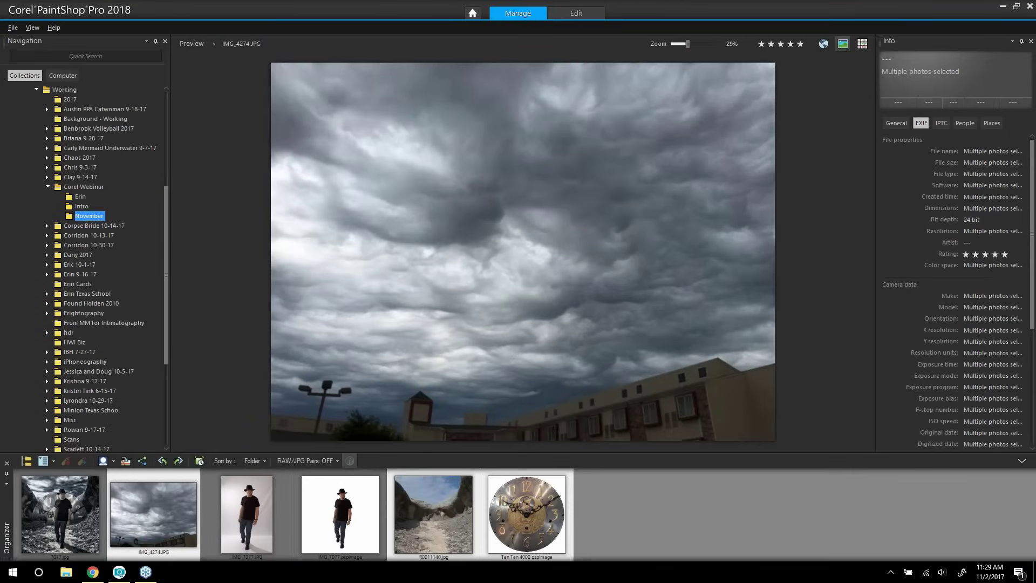
pyautogui.click(423, 512)
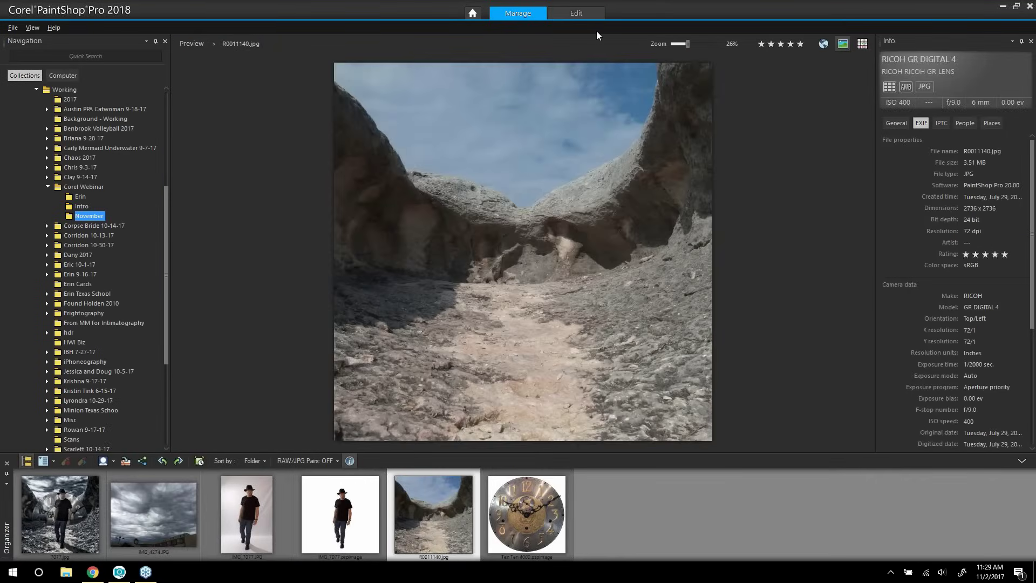
pyautogui.click(580, 13)
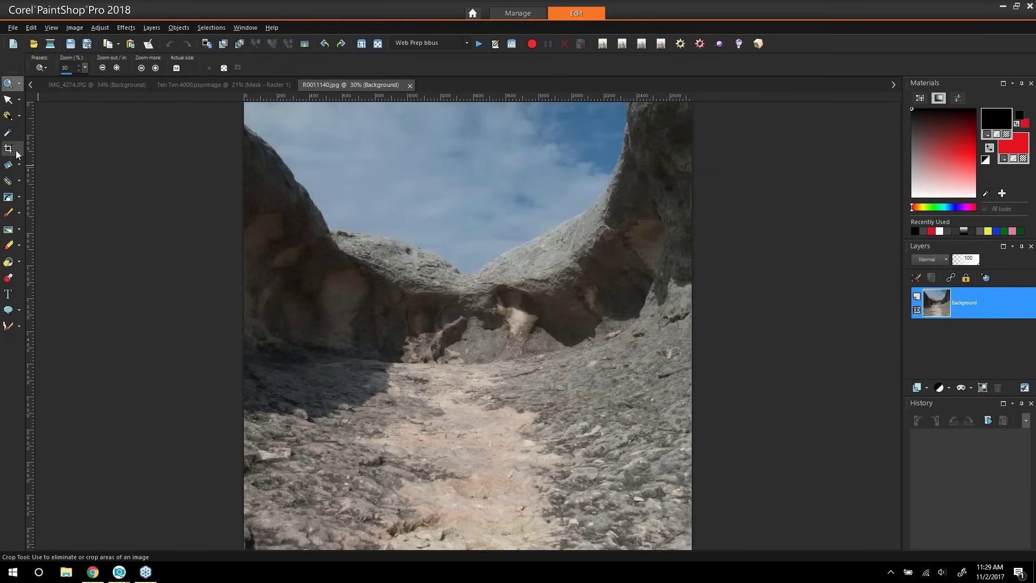
# Choose one of the selection tools for use on the canyon photo
pyautogui.click(19, 115)
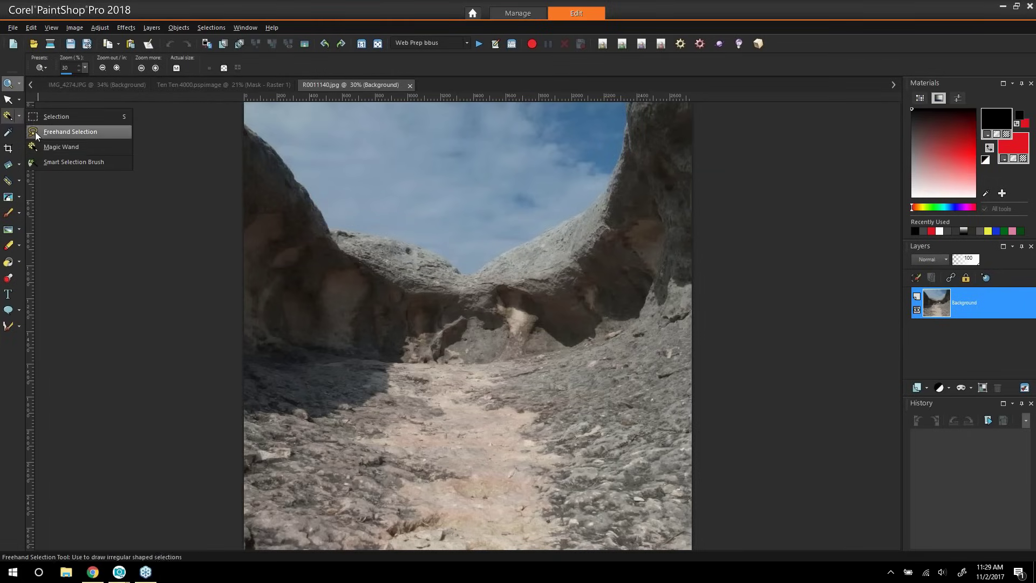
# Select the whole blue sky above the rocks with the Smart Selection Brush and check the selection edge up close
pyautogui.click(65, 161)
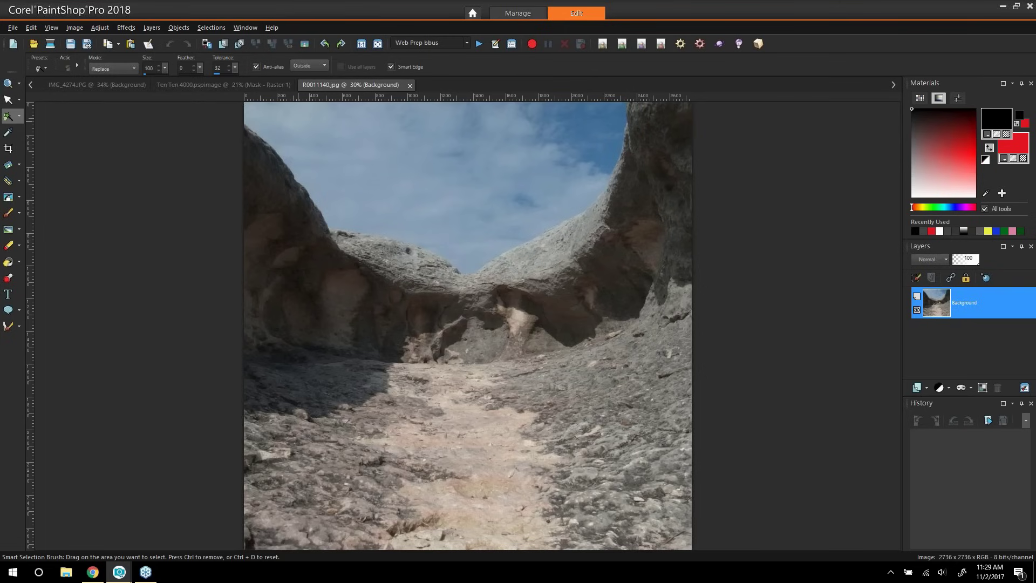
pyautogui.moveTo(298, 121)
pyautogui.mouseDown()
pyautogui.moveTo(397, 183)
pyautogui.moveTo(514, 211)
pyautogui.moveTo(538, 199)
pyautogui.mouseUp()
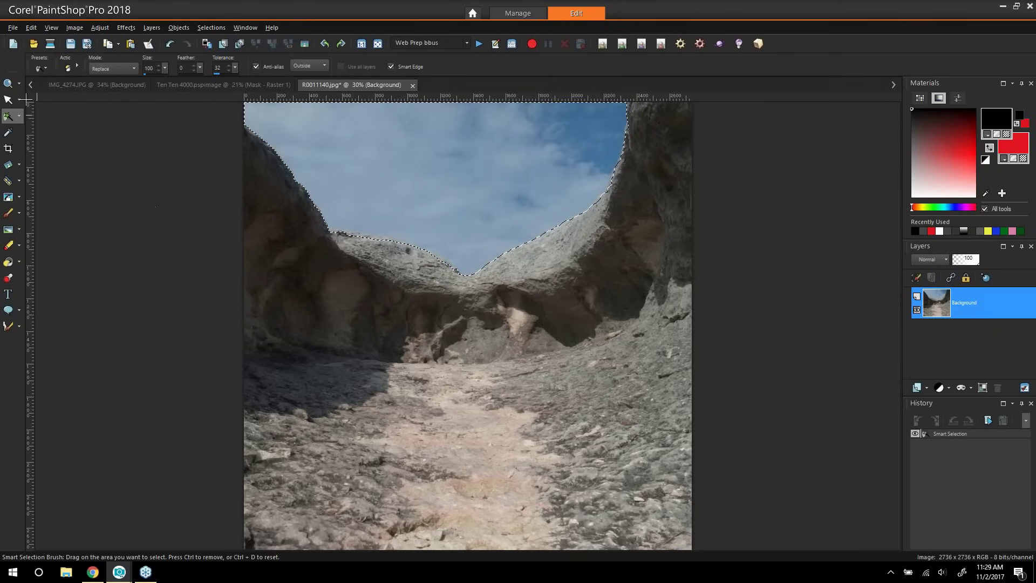
pyautogui.click(9, 84)
pyautogui.moveTo(463, 291); pyautogui.dragTo(315, 189)
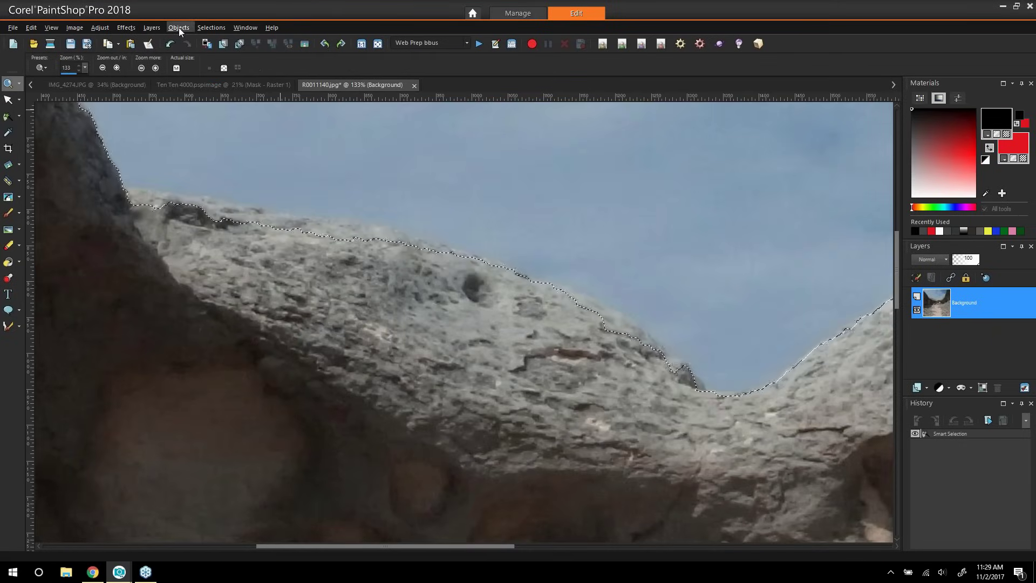
# Add a Hide Selection mask layer to make the selected sky transparent
pyautogui.click(157, 28)
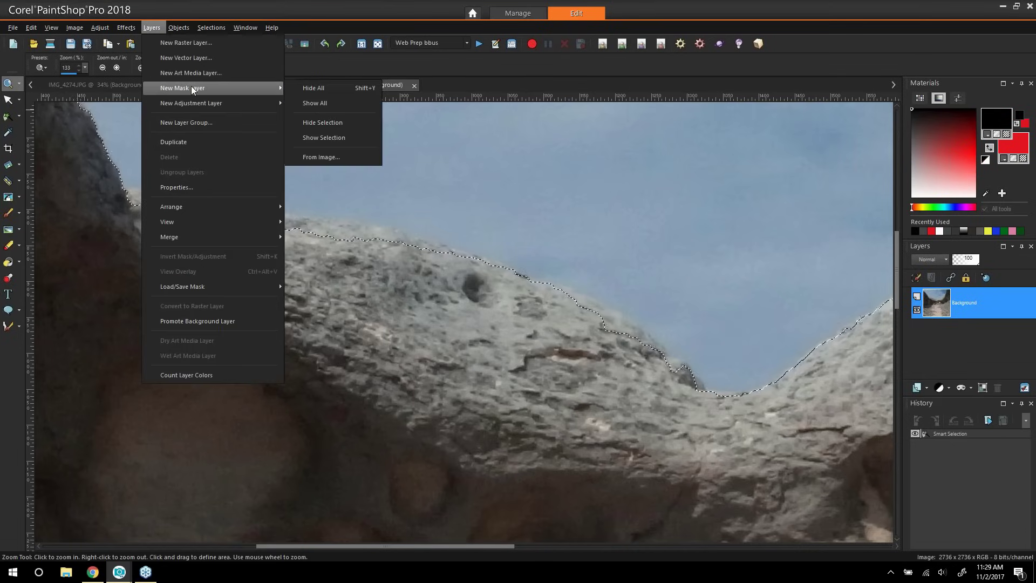
pyautogui.moveTo(247, 91)
pyautogui.click(339, 122)
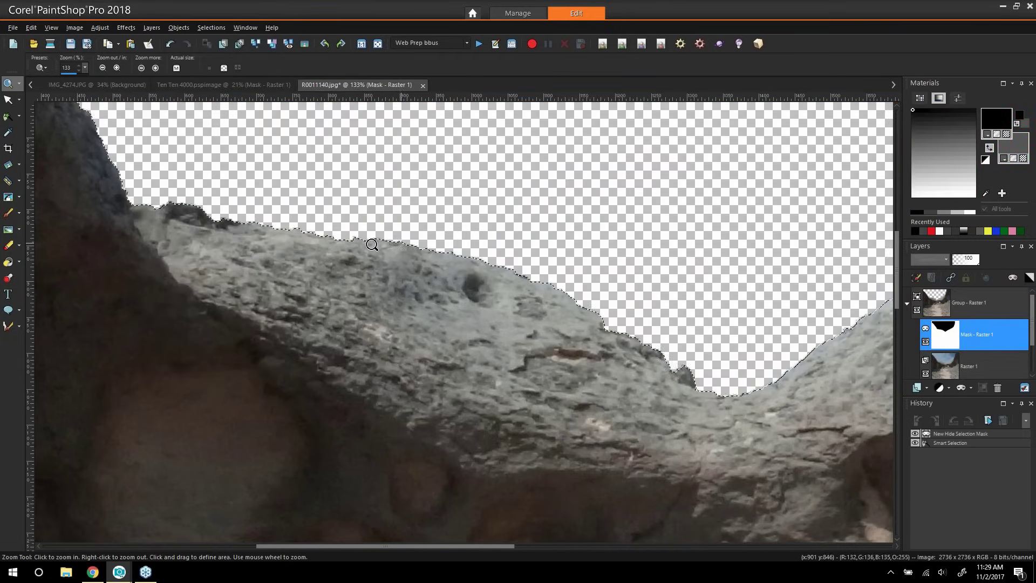
# Clear the selection around the masked sky and show the whole image
pyautogui.click(8, 116)
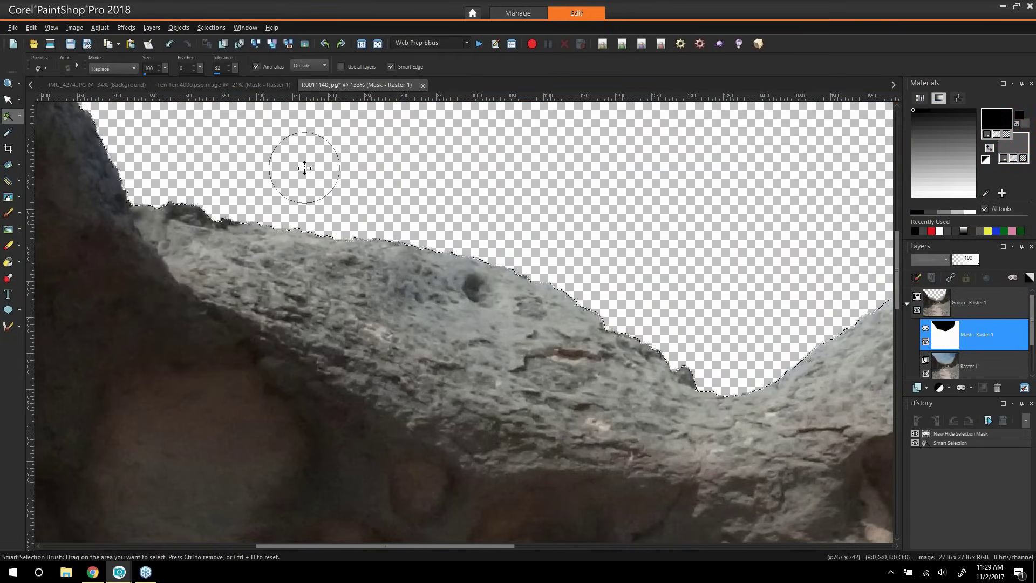
pyautogui.click(19, 116)
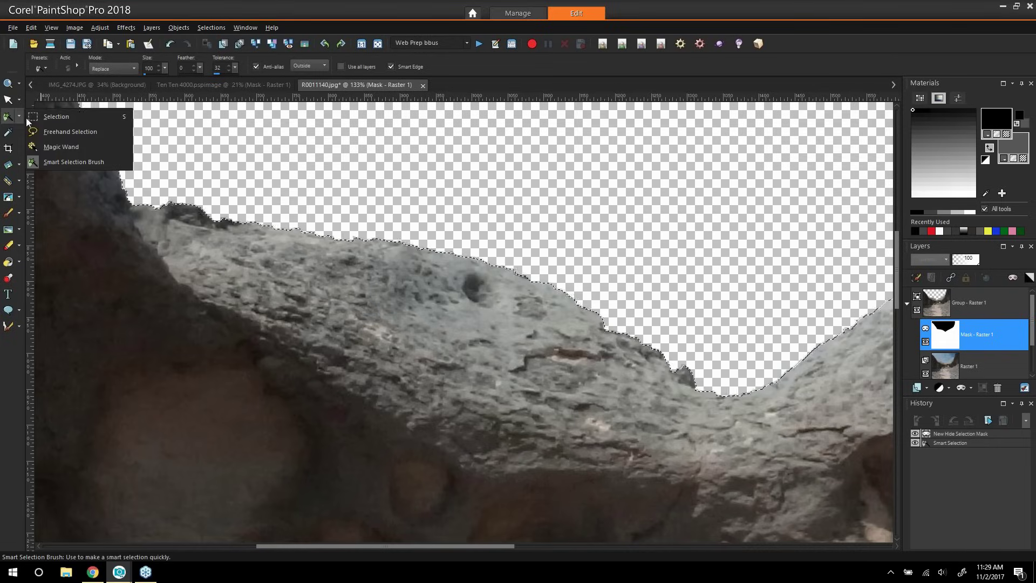
pyautogui.click(59, 121)
pyautogui.click(309, 240)
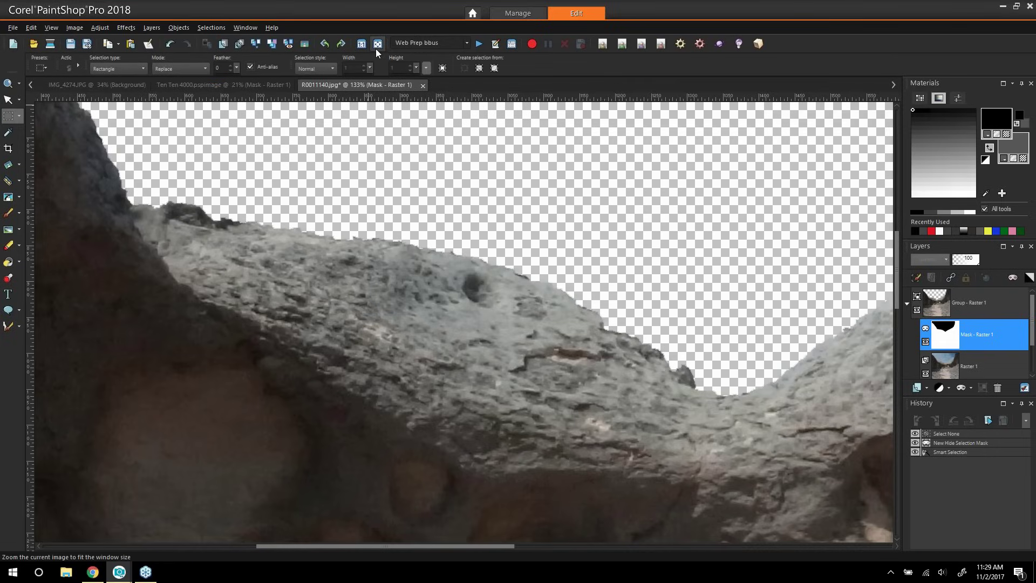
pyautogui.hotkey('ctrl', 'w')
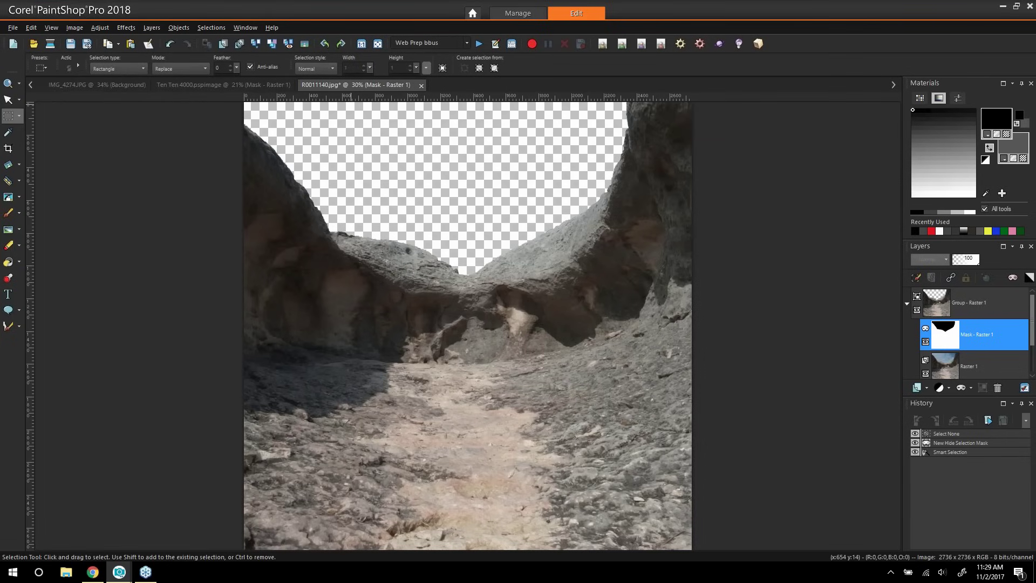
# Copy the storm cloud photo IMG_4274.JPG, close it, and return to R0011140.jpg
pyautogui.click(96, 86)
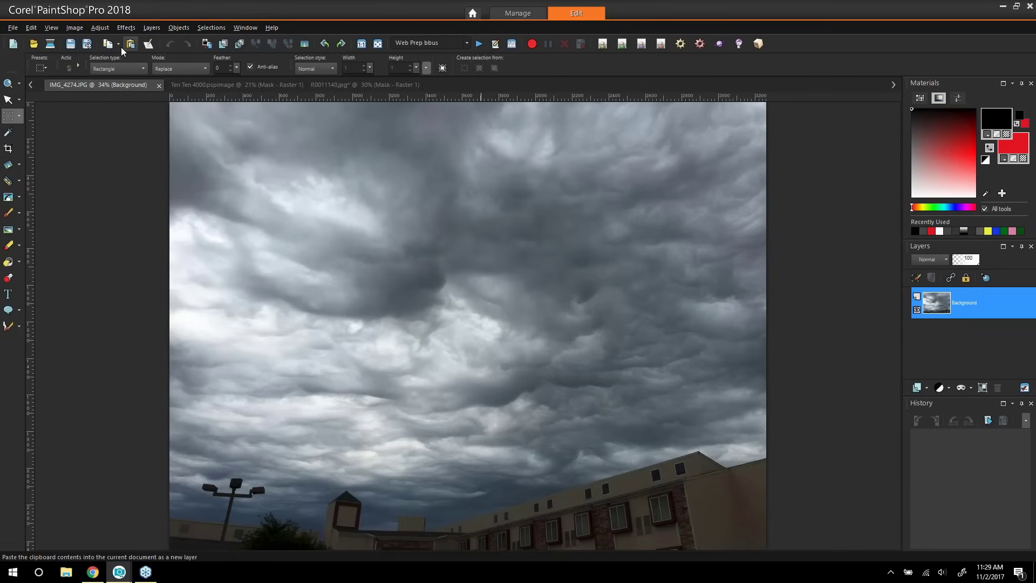
pyautogui.click(159, 85)
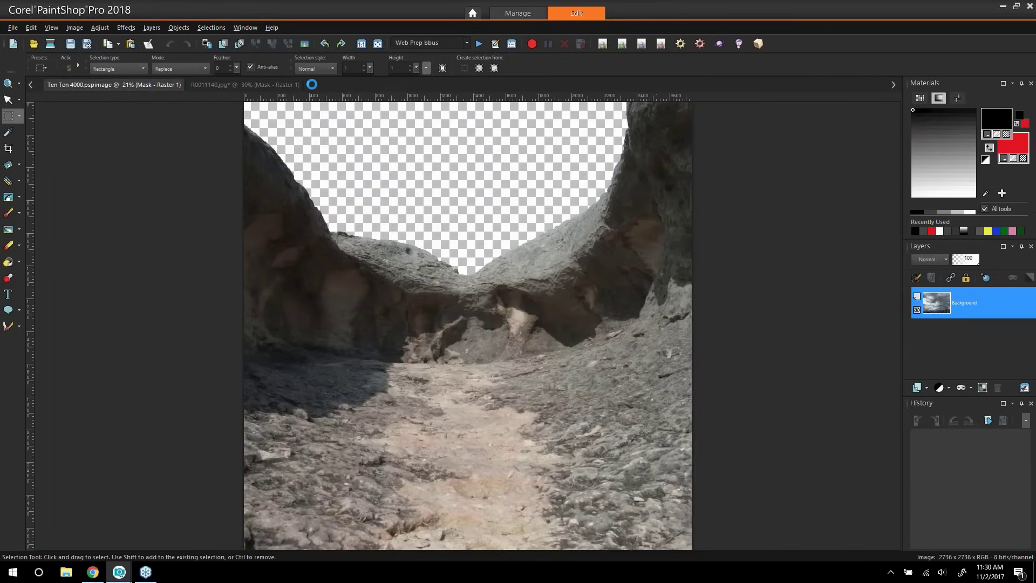
pyautogui.click(256, 84)
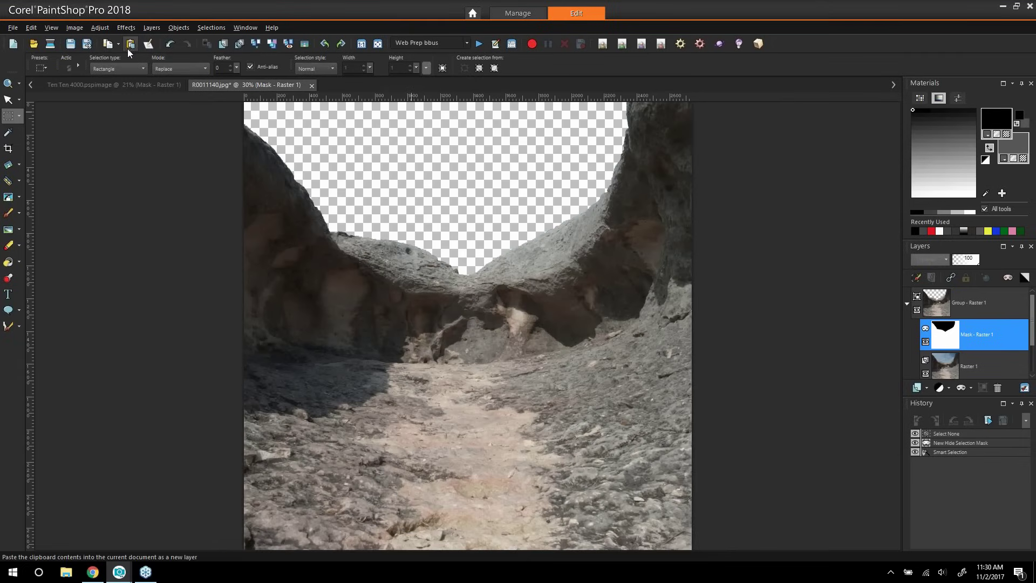
# Paste the copied clouds as a new layer and move it below the collapsed Group - Raster 1
pyautogui.click(939, 302)
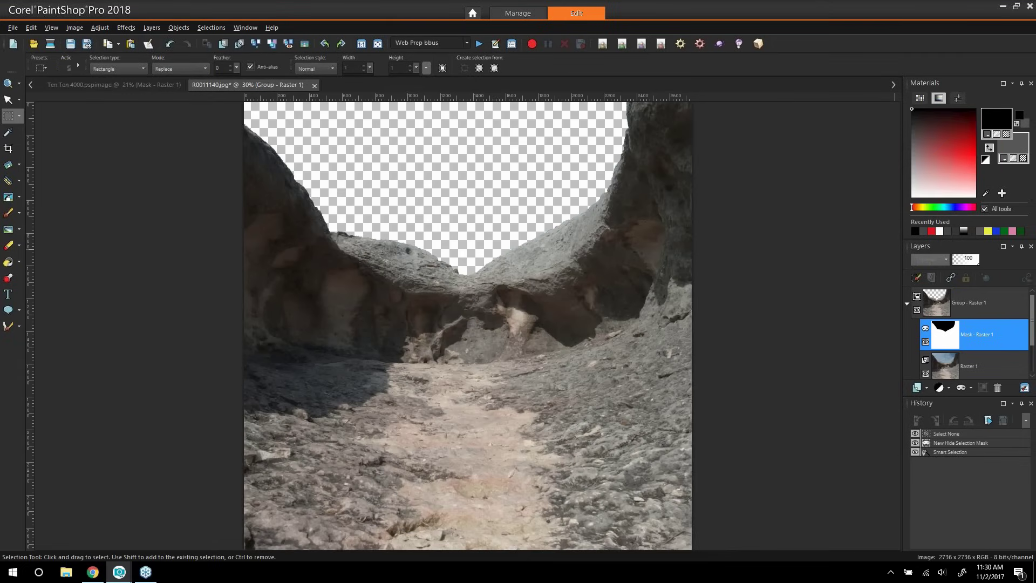
pyautogui.click(908, 302)
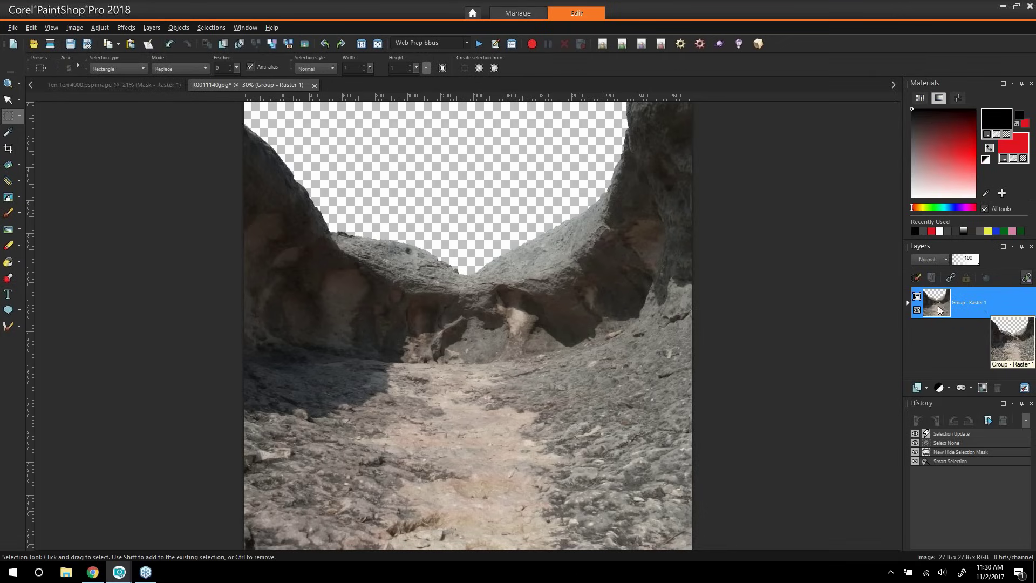
pyautogui.click(907, 303)
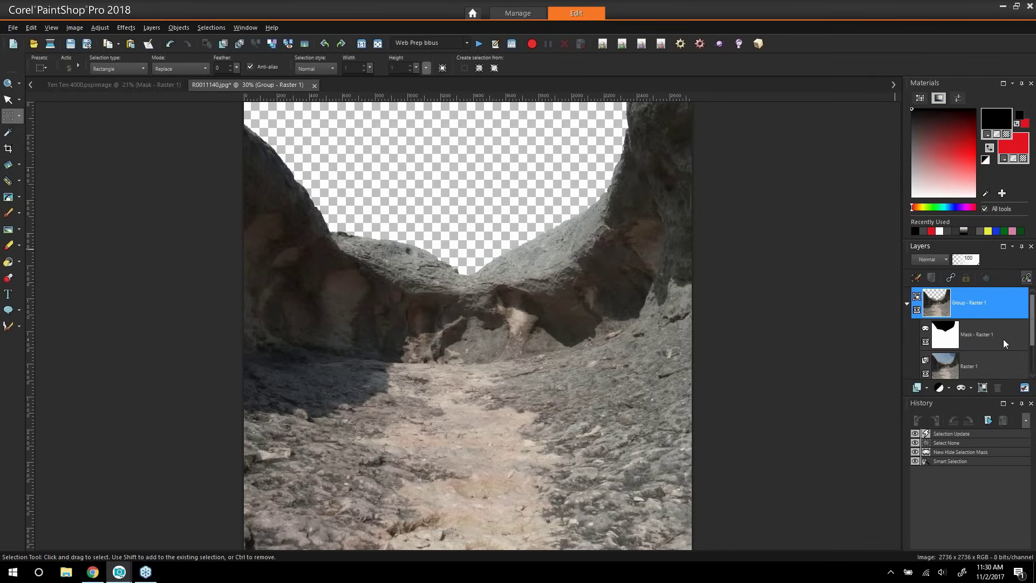
pyautogui.click(907, 304)
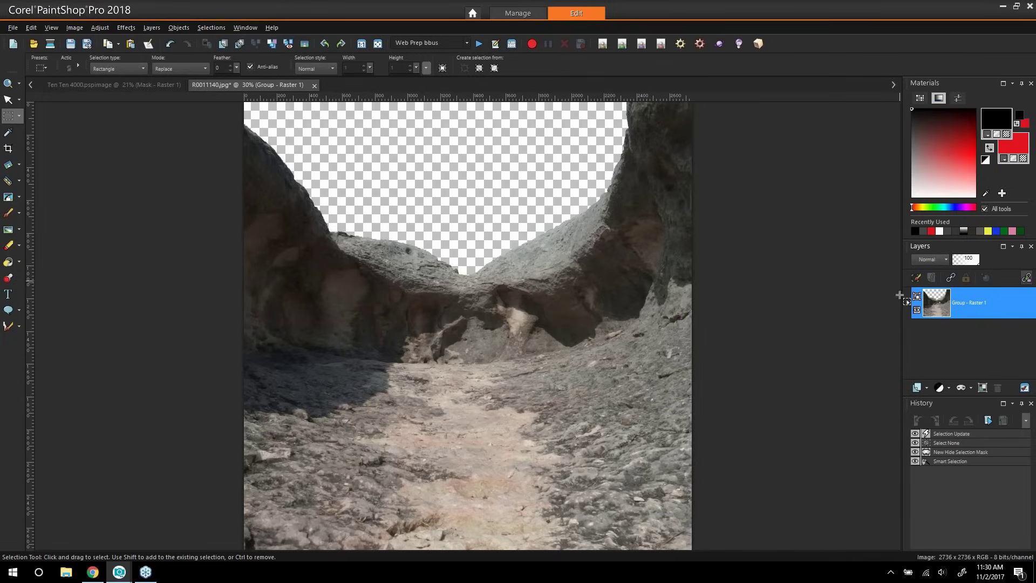
pyautogui.click(130, 43)
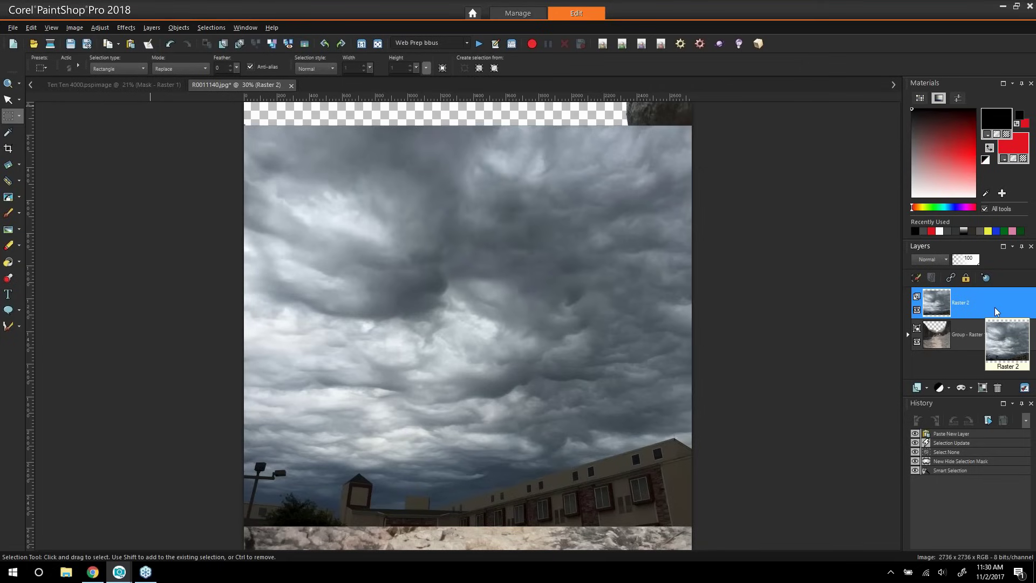
pyautogui.moveTo(1009, 298); pyautogui.dragTo(1014, 344)
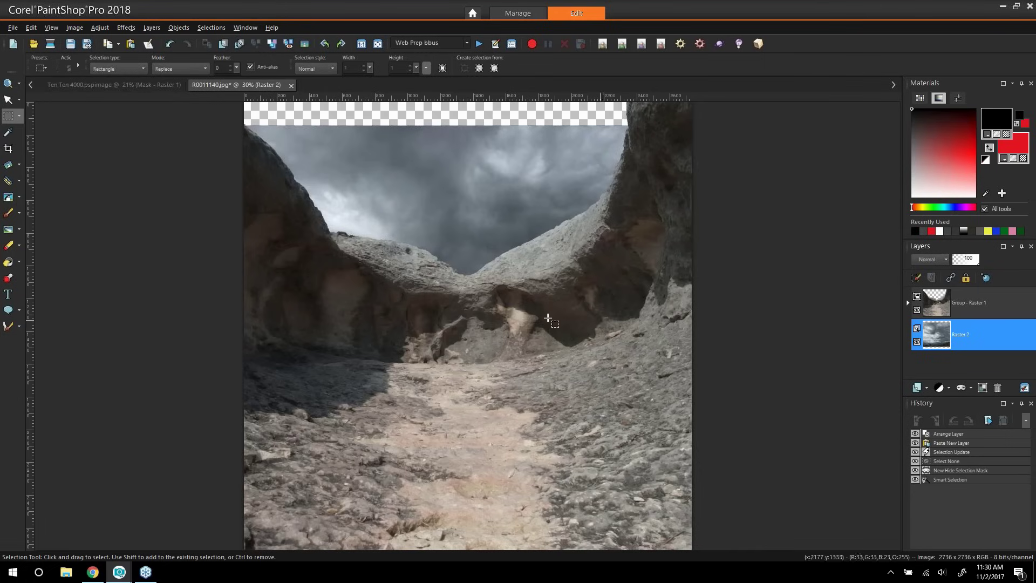
# Reposition the cloud layer behind the rocks with the Pick tool, trying different parts of the clouds in the sky opening
pyautogui.click(8, 100)
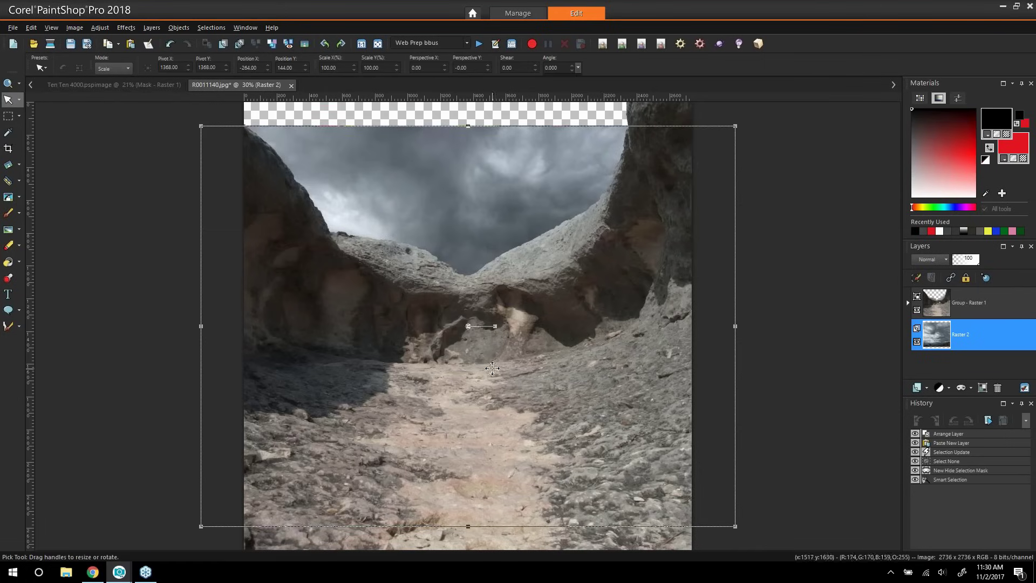
pyautogui.moveTo(470, 335); pyautogui.dragTo(507, 298)
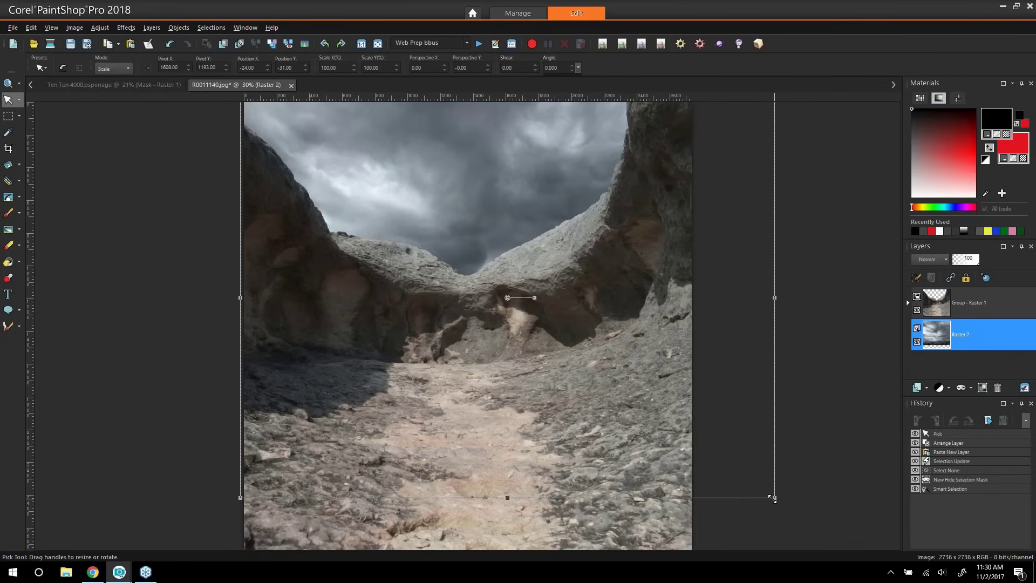
pyautogui.moveTo(446, 178)
pyautogui.mouseDown()
pyautogui.moveTo(427, 207)
pyautogui.moveTo(472, 167)
pyautogui.moveTo(439, 170)
pyautogui.mouseUp()
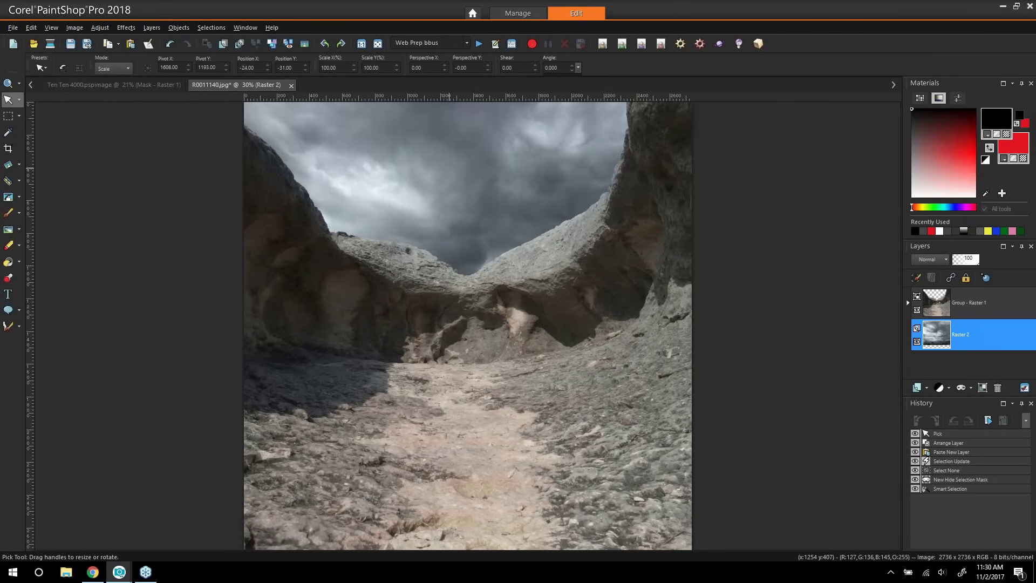
pyautogui.click(19, 101)
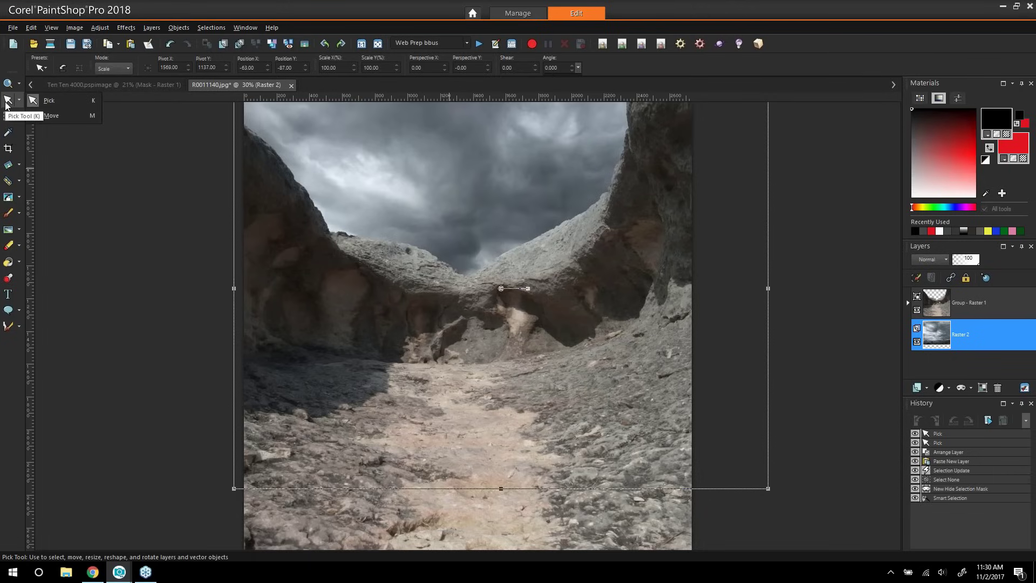
pyautogui.click(8, 104)
pyautogui.moveTo(457, 187); pyautogui.dragTo(485, 235)
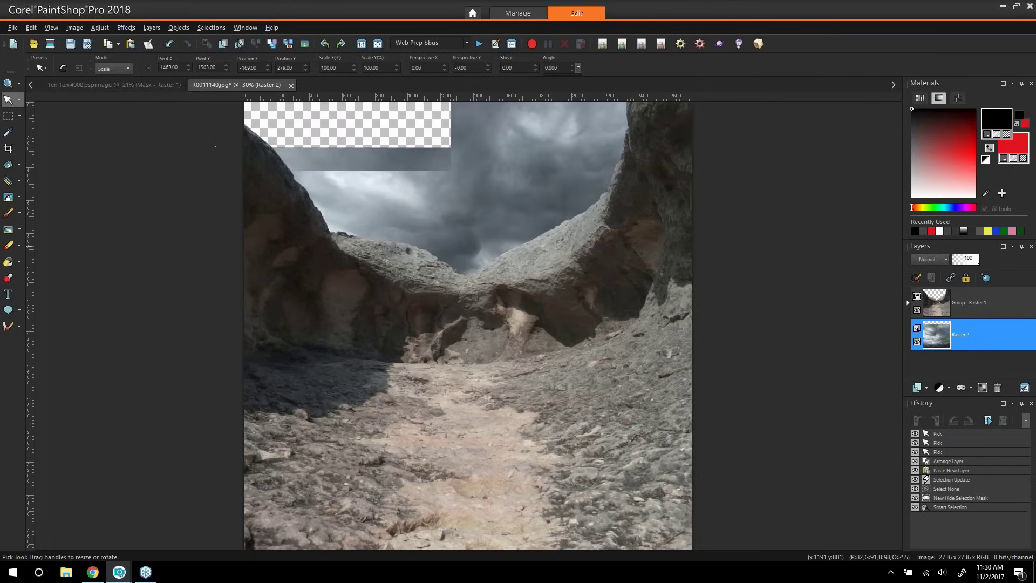
pyautogui.moveTo(486, 189); pyautogui.dragTo(490, 181)
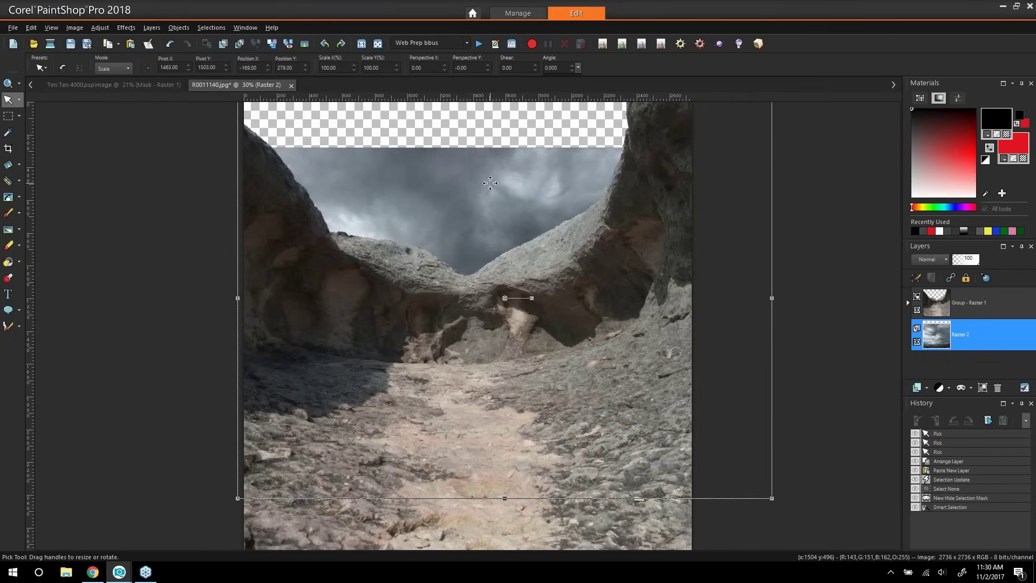
# Scale the cloud layer down to about 74.5% and shift it upward to fill the sky opening
pyautogui.moveTo(769, 498); pyautogui.dragTo(660, 363)
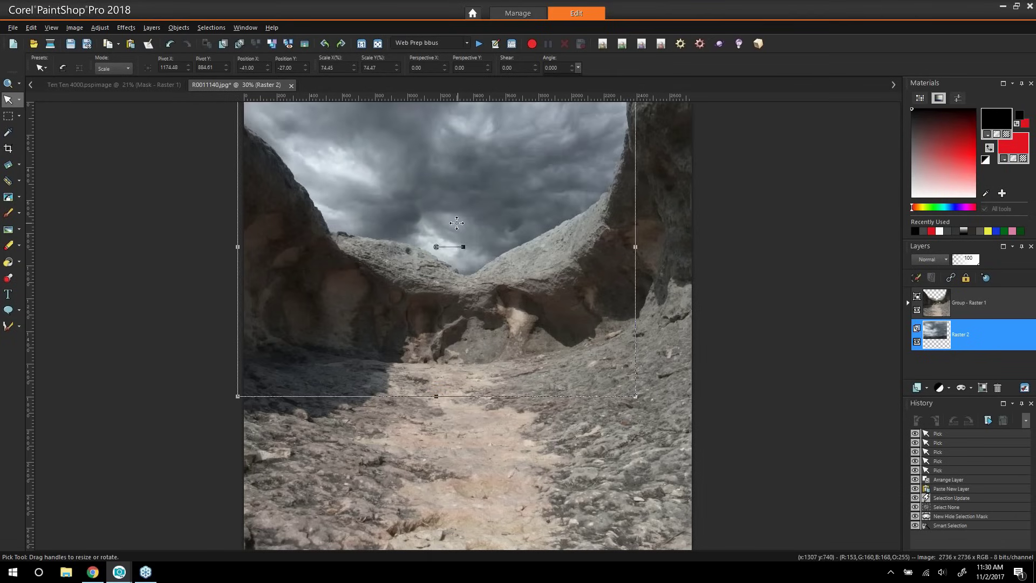
pyautogui.moveTo(456, 167); pyautogui.dragTo(455, 157)
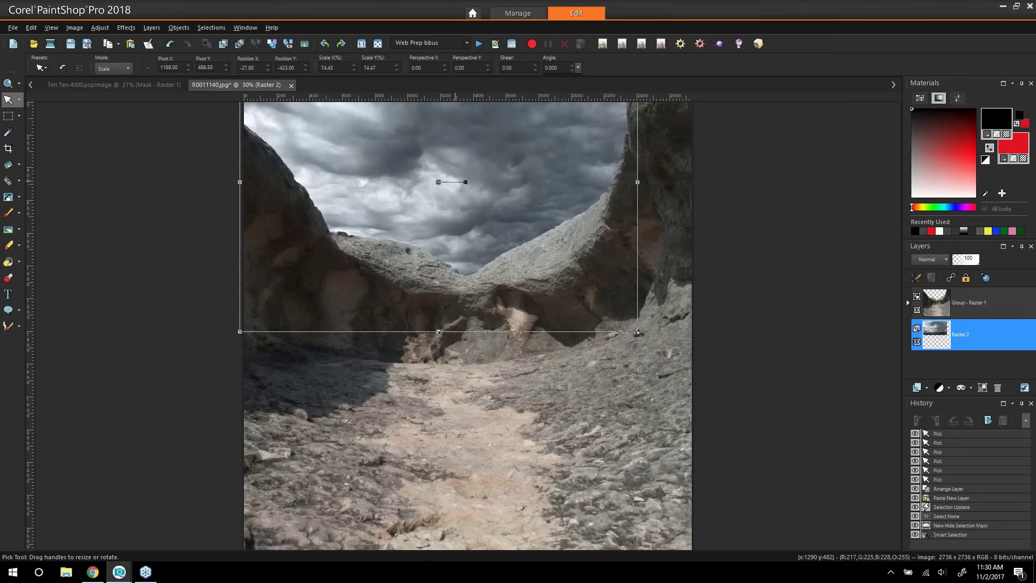
pyautogui.moveTo(450, 197); pyautogui.dragTo(450, 182)
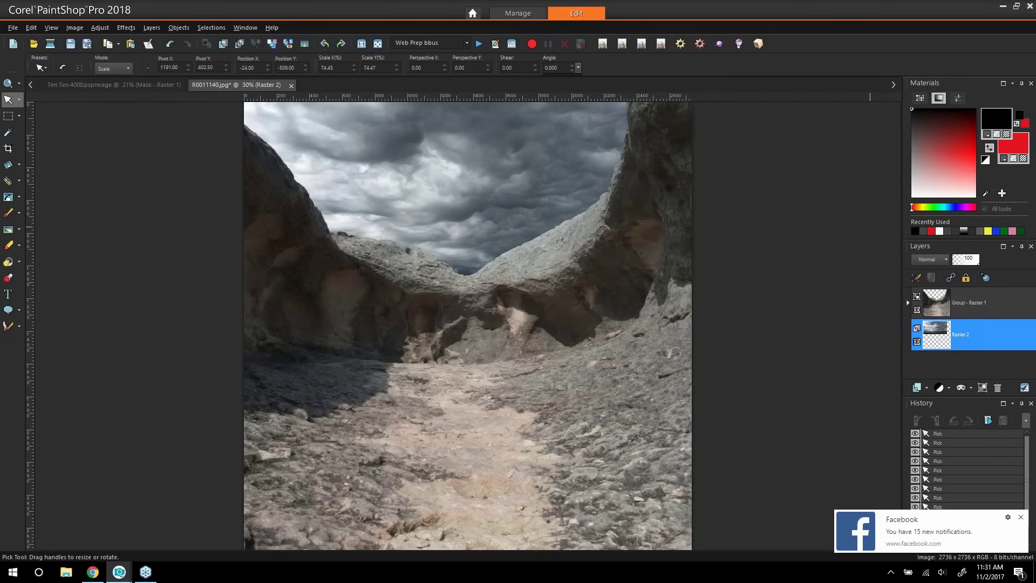
# Select the Raster 1 layer inside the expanded mask group and activate the Freehand Selection tool
pyautogui.click(906, 301)
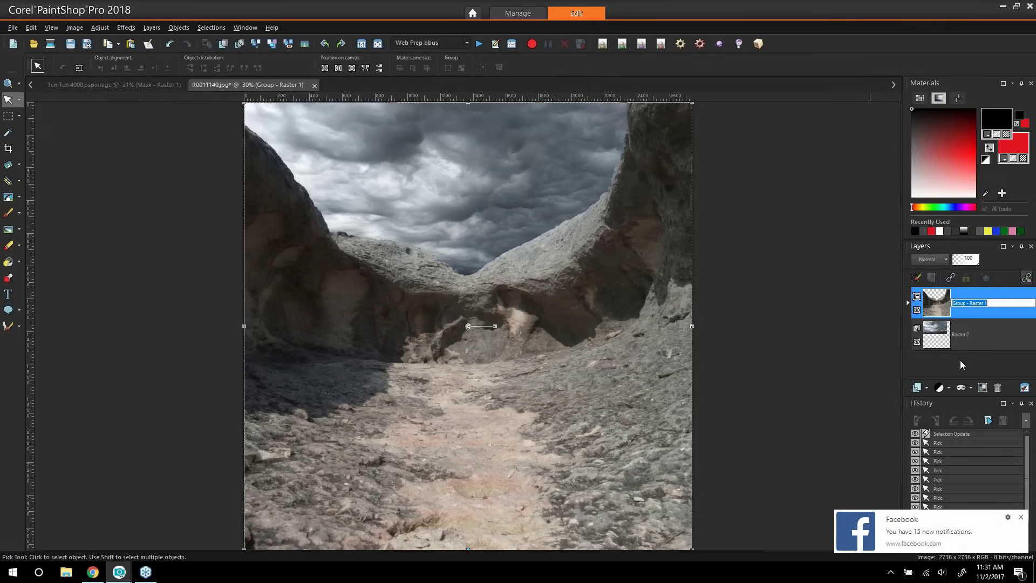
pyautogui.click(907, 303)
pyautogui.click(985, 367)
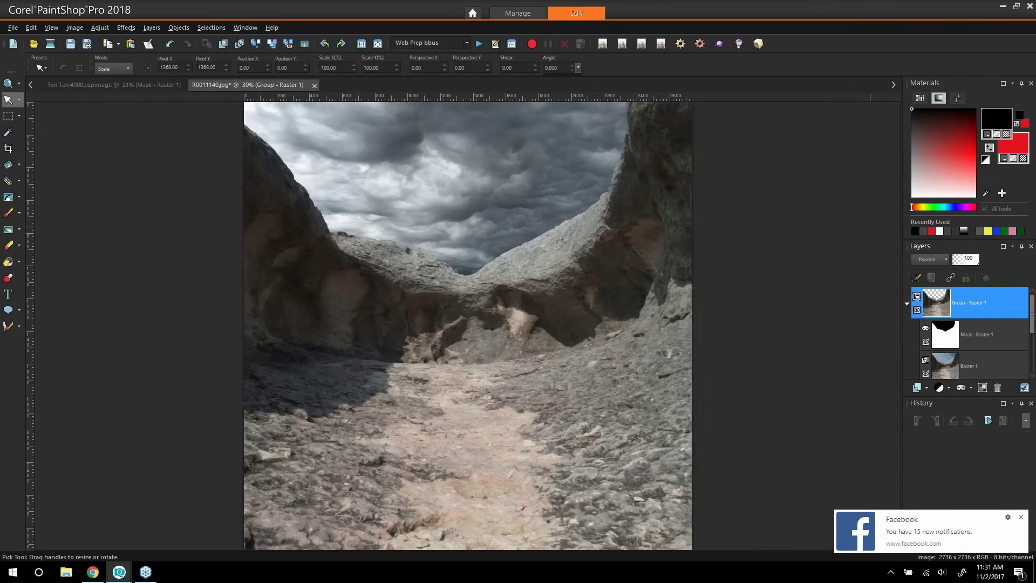
pyautogui.click(18, 115)
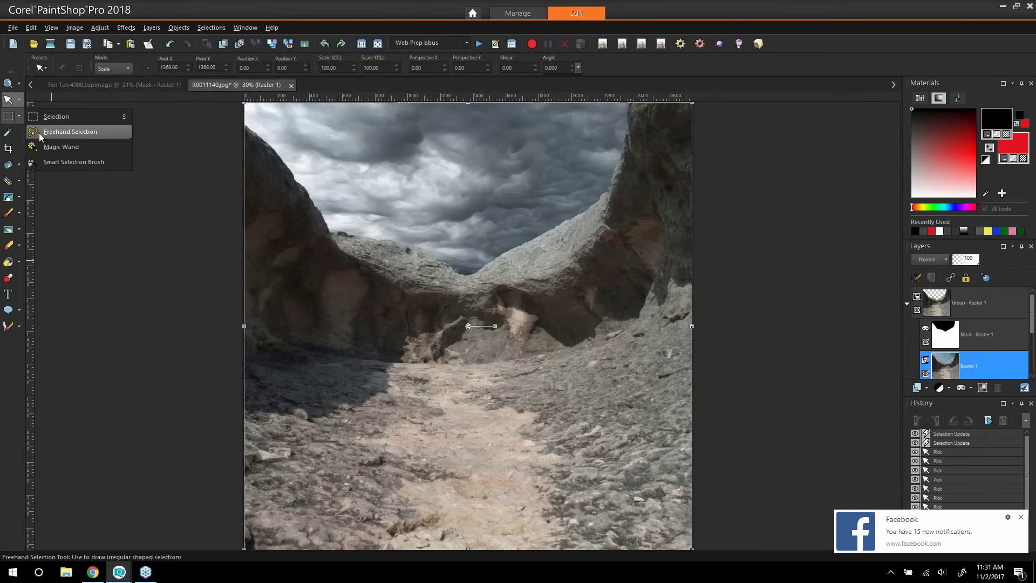
pyautogui.click(70, 130)
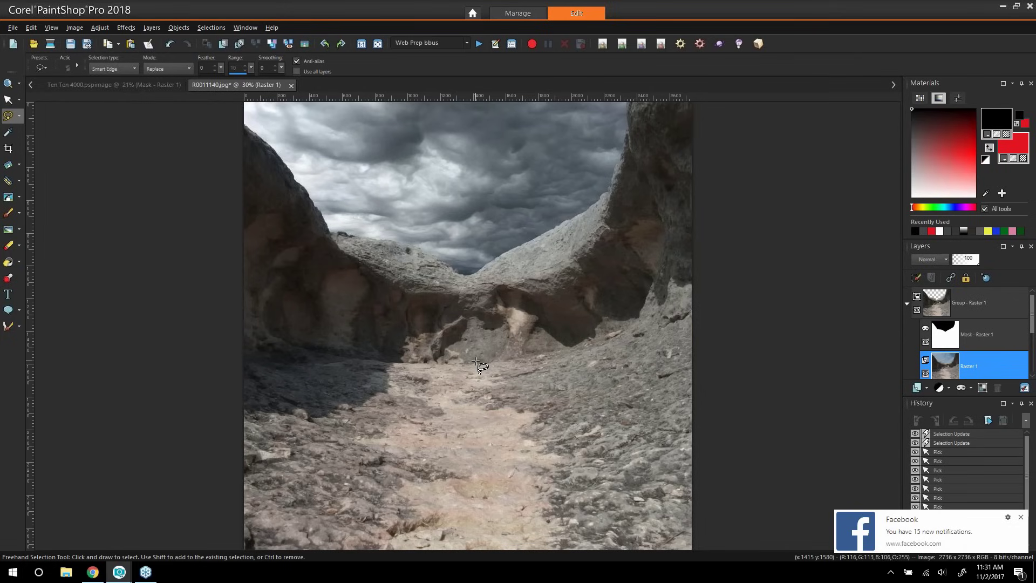
pyautogui.moveTo(476, 362)
pyautogui.mouseDown()
pyautogui.moveTo(615, 335)
pyautogui.moveTo(655, 280)
pyautogui.mouseUp()
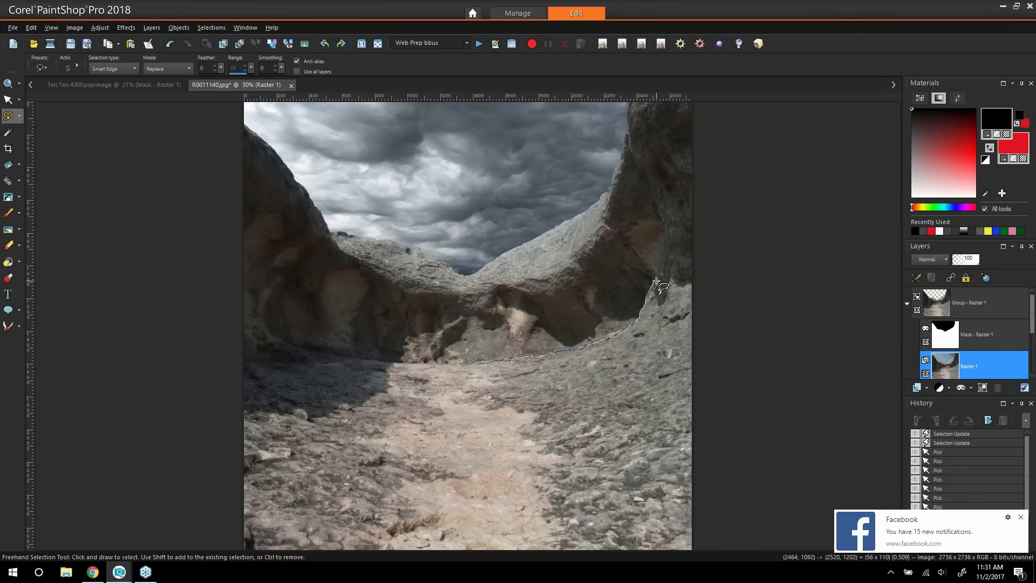
pyautogui.click(726, 275)
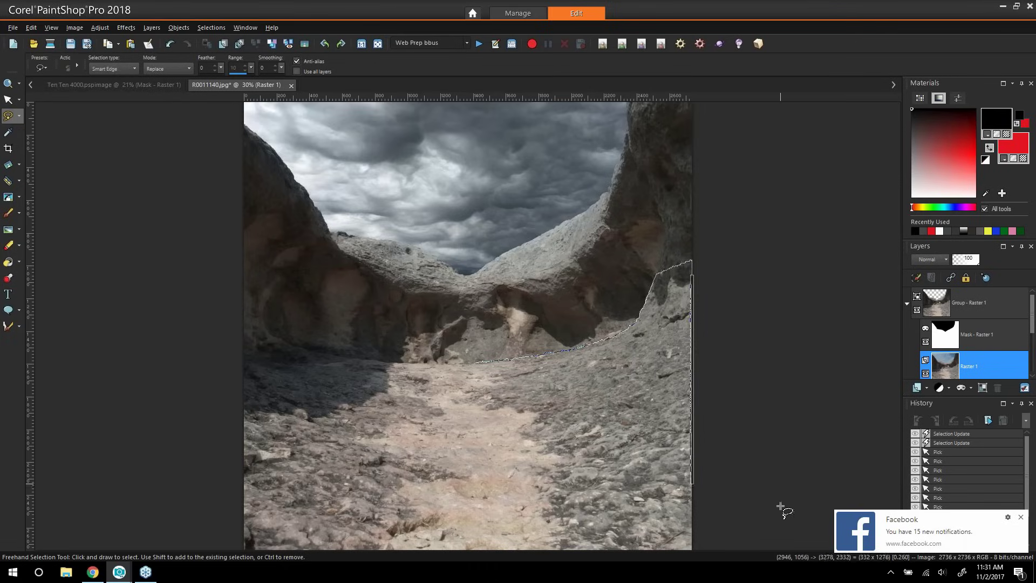
pyautogui.click(787, 570)
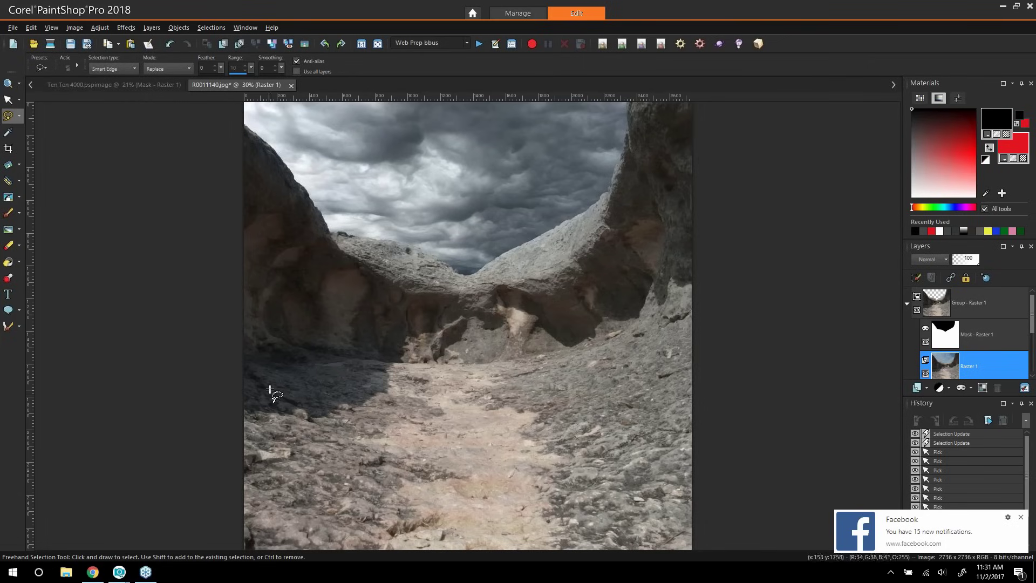
# Trace a freehand selection along the base of the rock walls and around the image edges to enclose the whole rocky ground
pyautogui.click(243, 288)
pyautogui.click(250, 317)
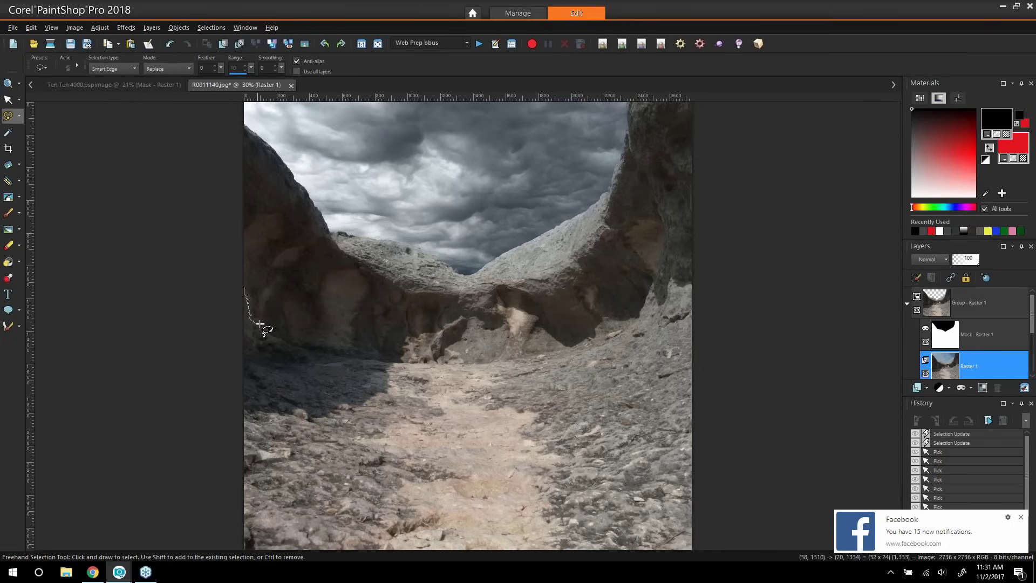
pyautogui.click(307, 349)
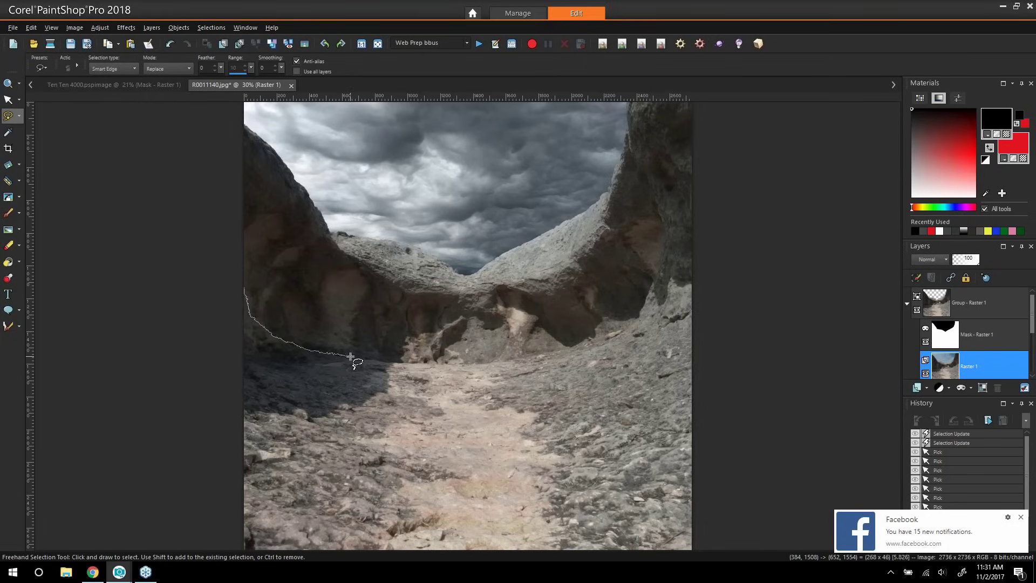
pyautogui.click(402, 361)
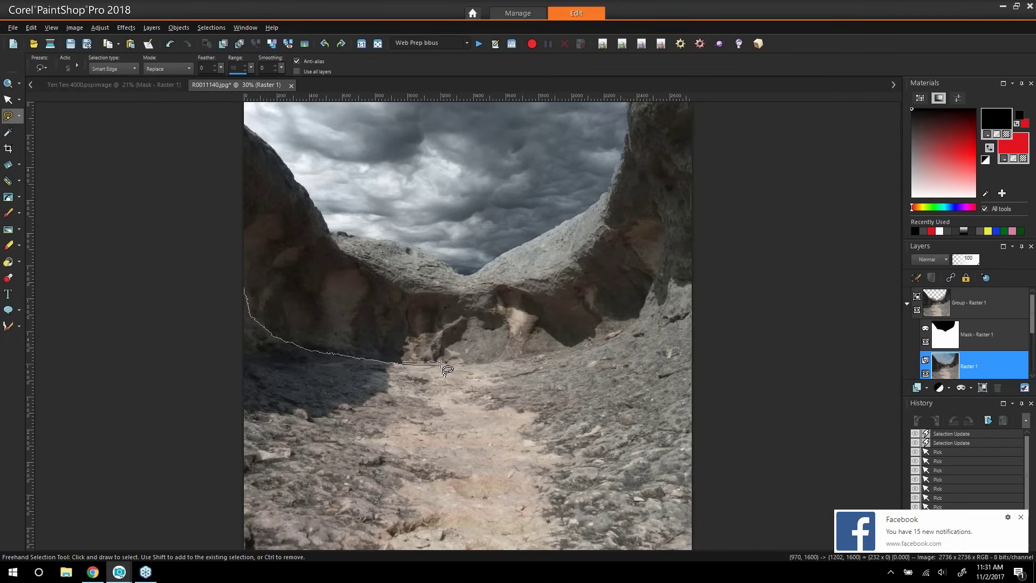
pyautogui.click(442, 363)
pyautogui.click(481, 363)
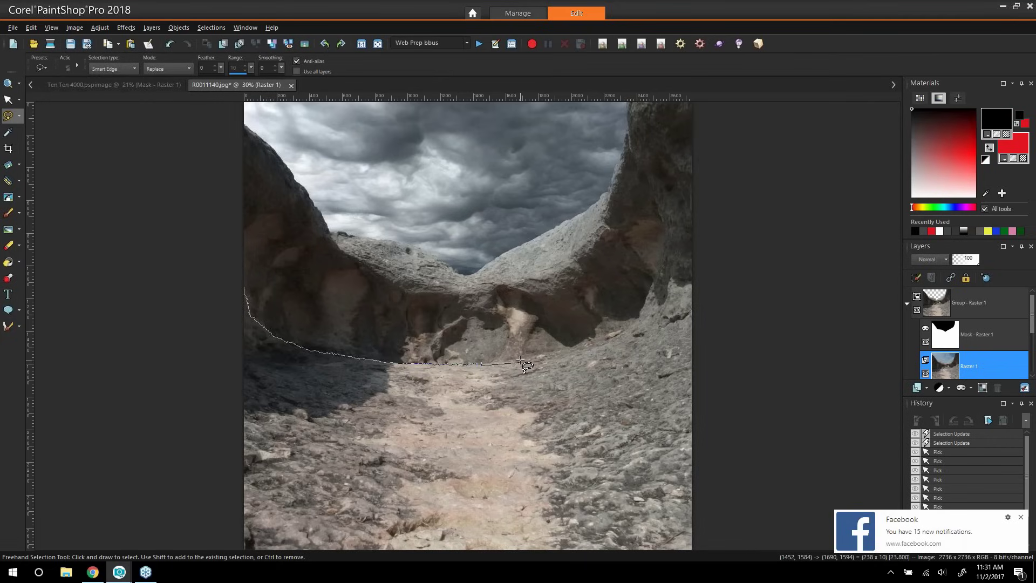
pyautogui.click(573, 348)
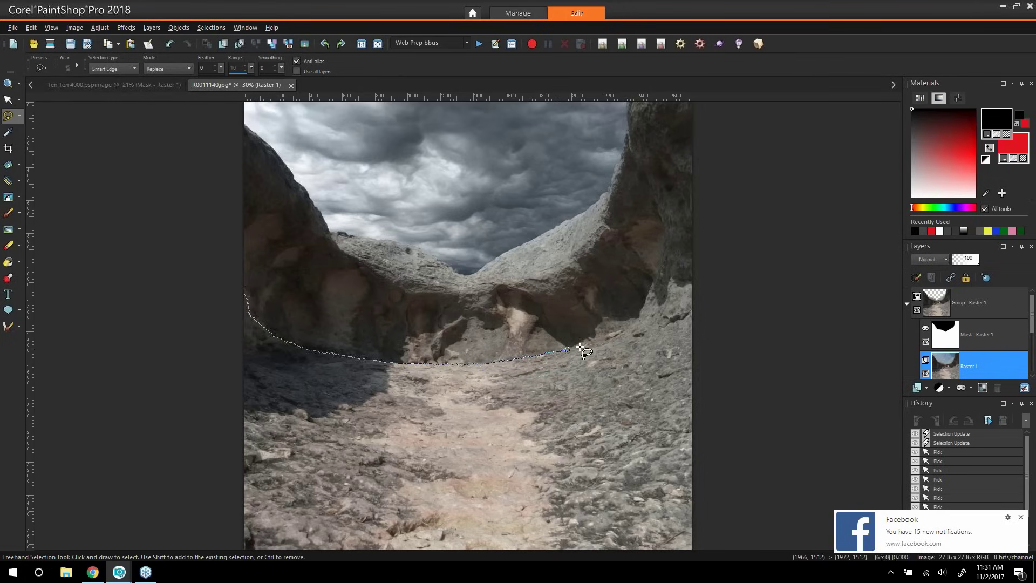
pyautogui.click(604, 343)
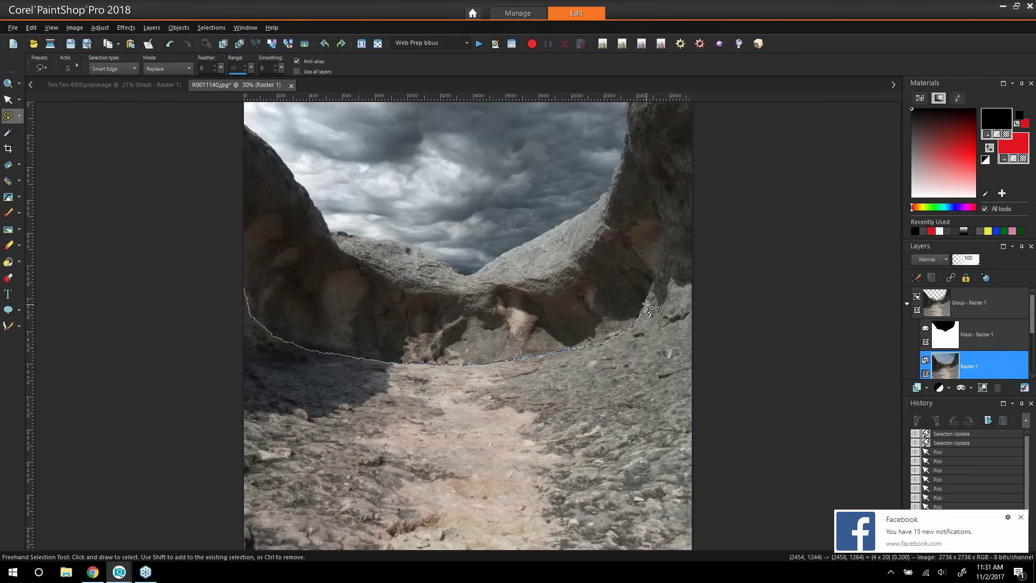
pyautogui.click(666, 279)
pyautogui.click(697, 278)
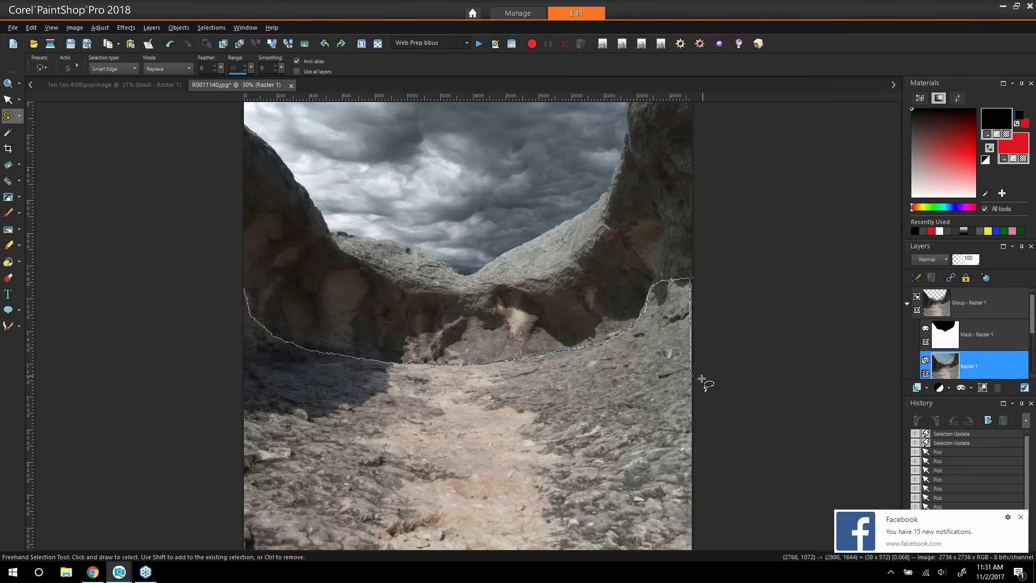
pyautogui.click(704, 550)
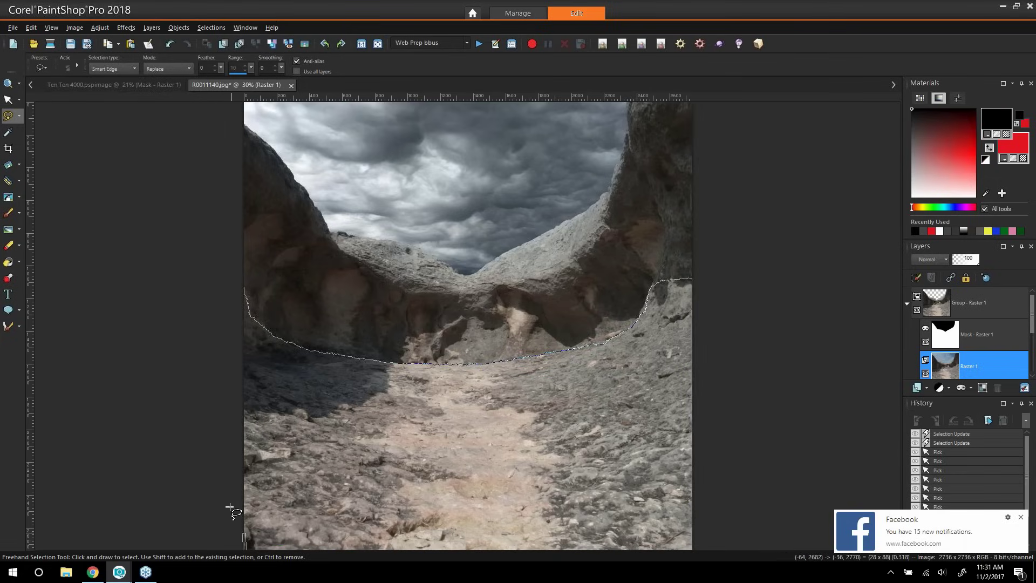
pyautogui.doubleClick(185, 319)
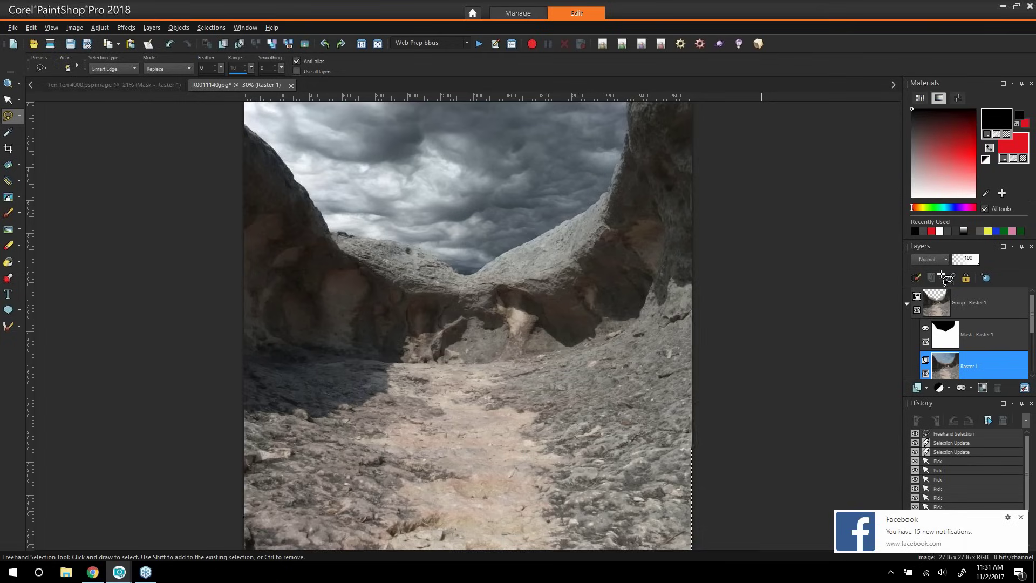
# Promote the ground selection to its own layer, deselect, and move that layer above Group - Raster 1
pyautogui.rightClick(977, 357)
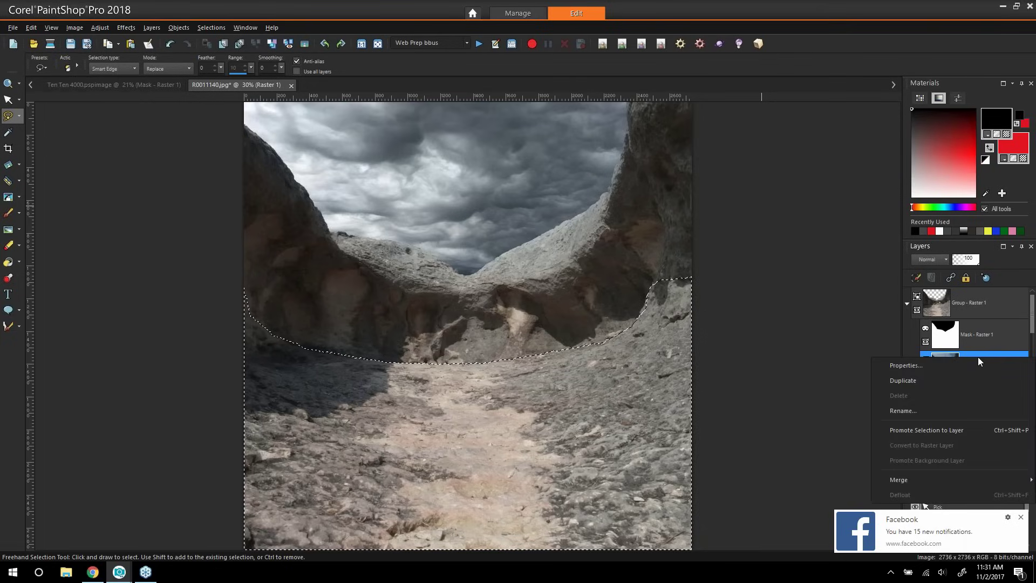
pyautogui.click(948, 430)
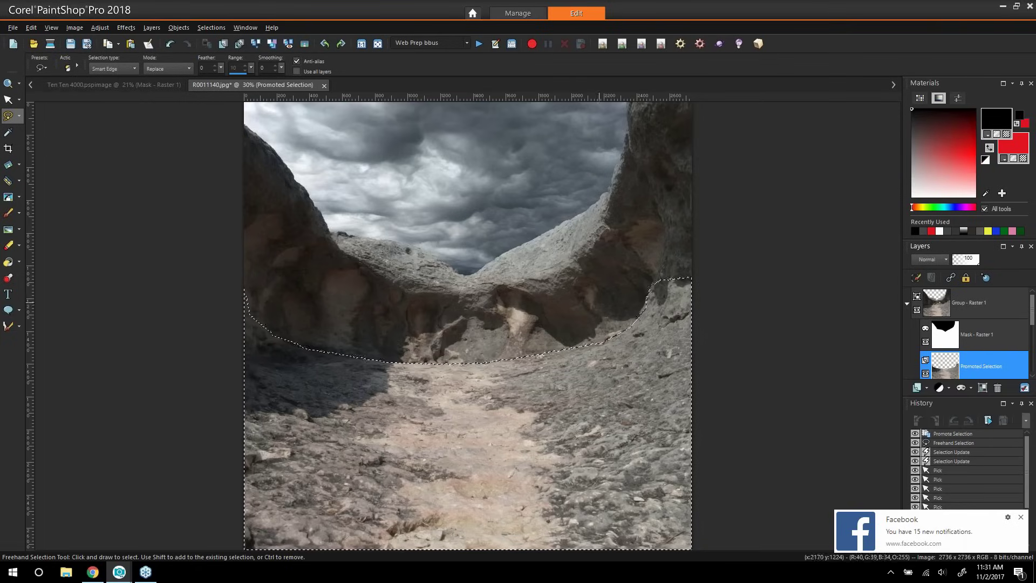
pyautogui.hotkey('ctrl', 'd')
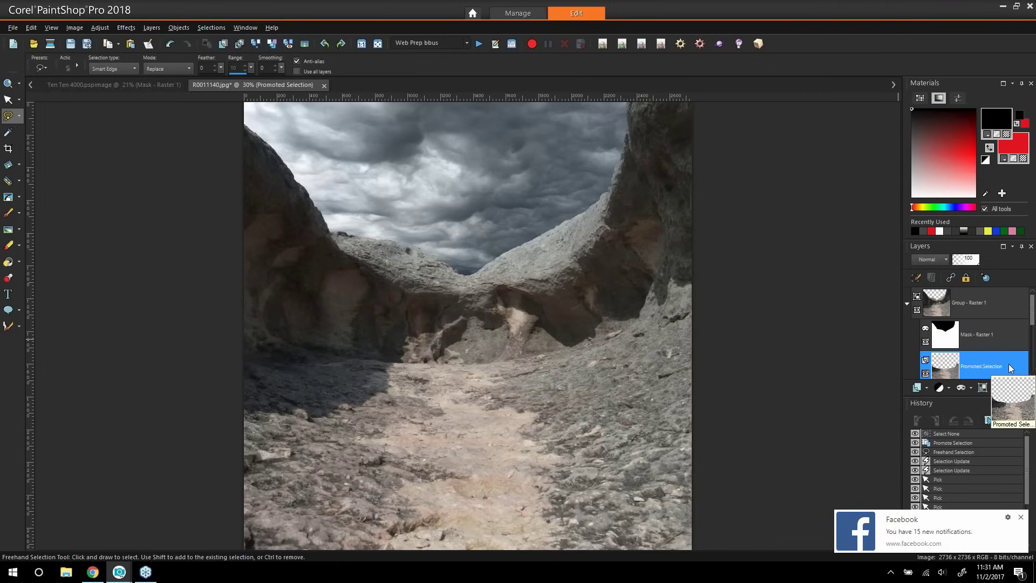
pyautogui.moveTo(1014, 355); pyautogui.dragTo(1008, 295)
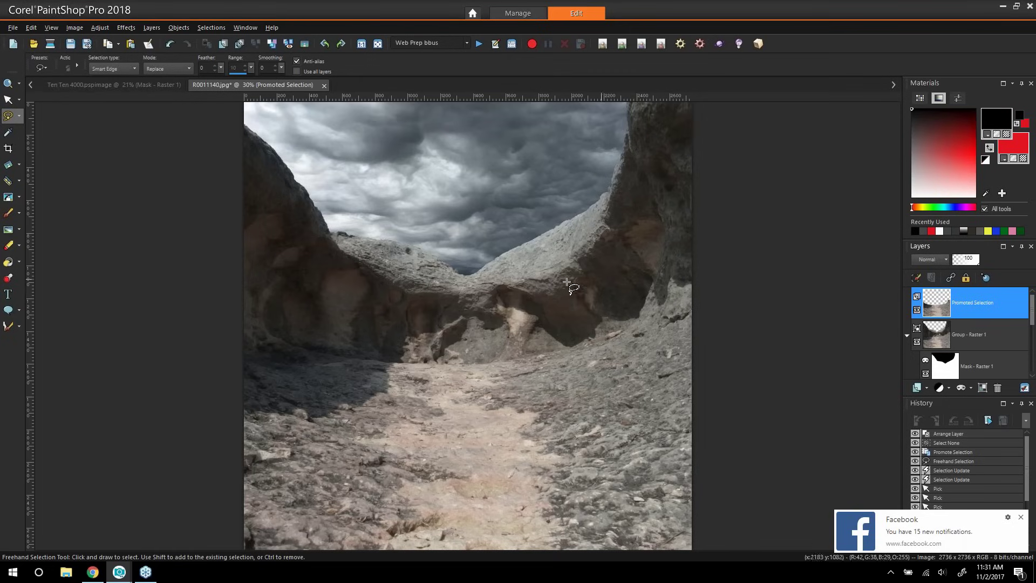
# Toggle the mask off and on in the clock image, and close Ten Ten 4000.pspimage without saving changes
pyautogui.click(98, 87)
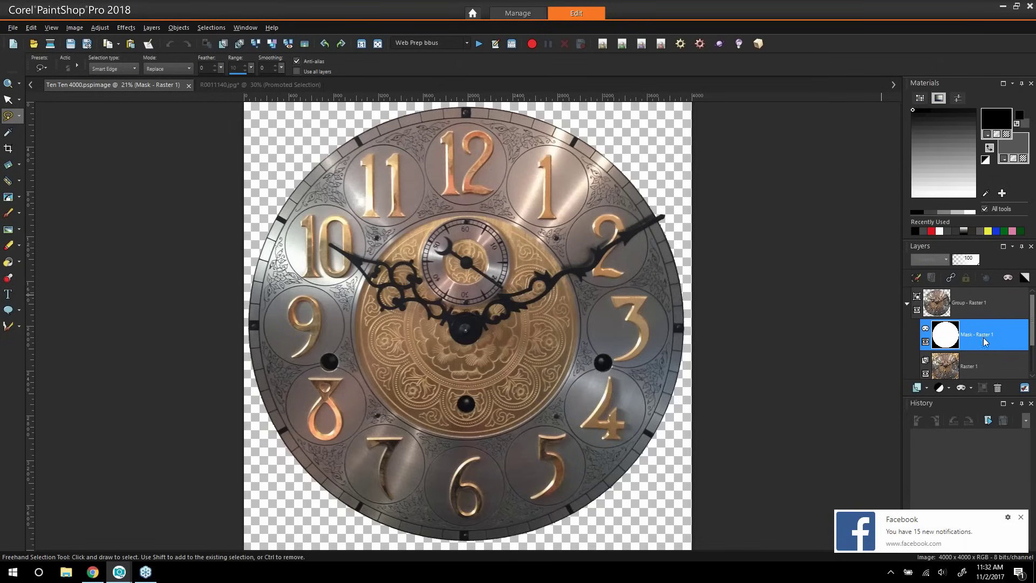
pyautogui.click(925, 341)
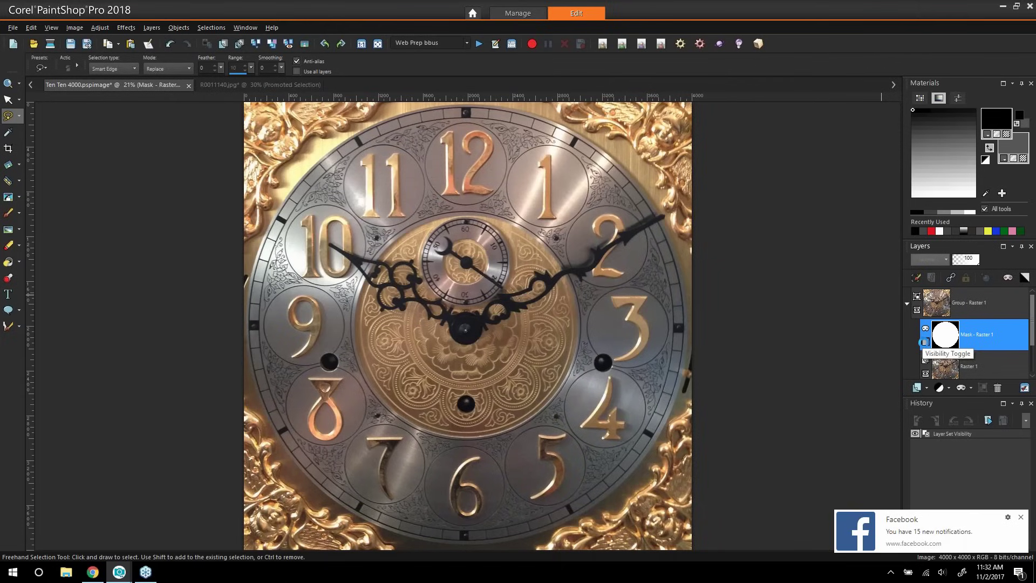
pyautogui.click(923, 341)
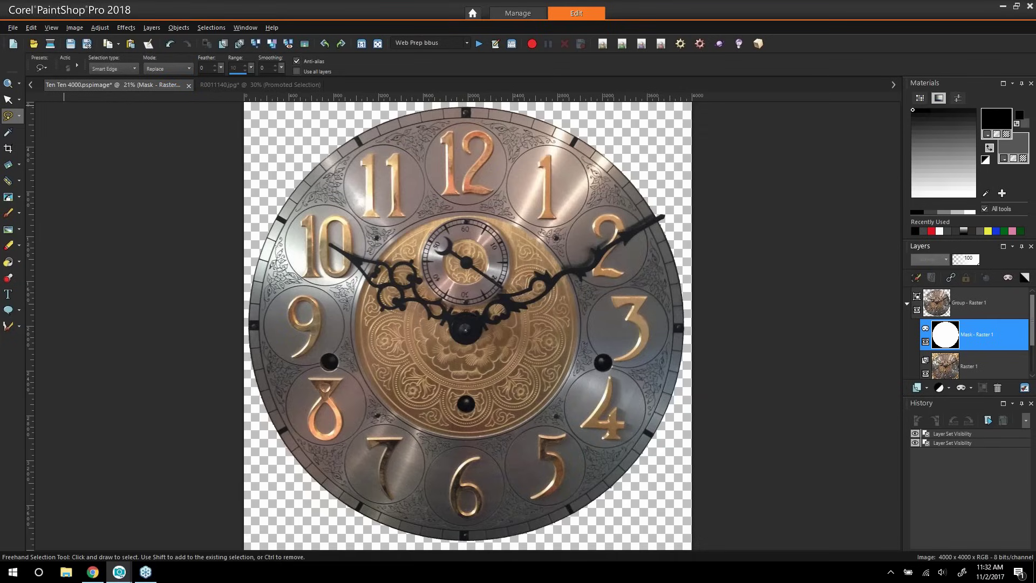
pyautogui.click(190, 86)
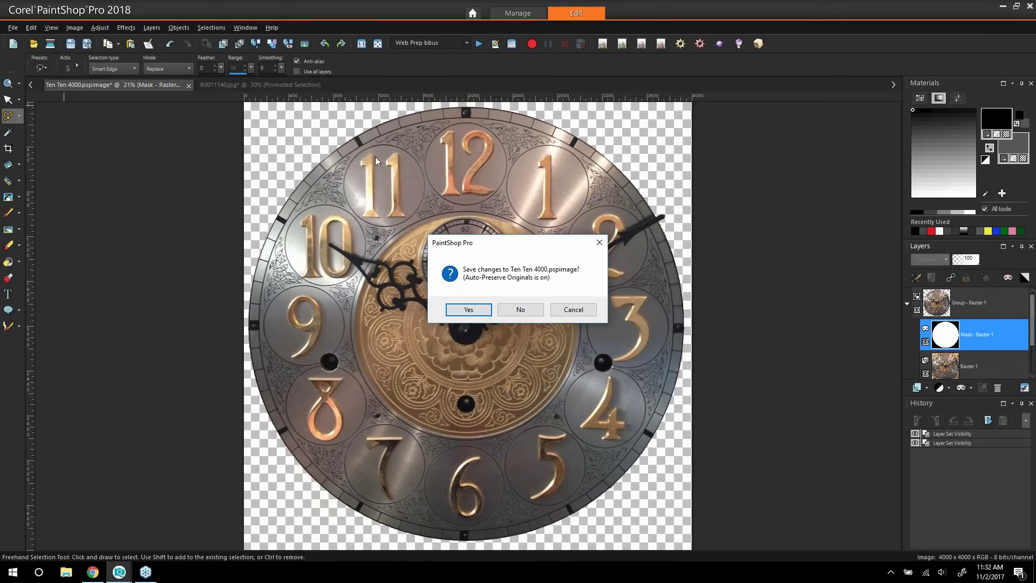
pyautogui.click(520, 309)
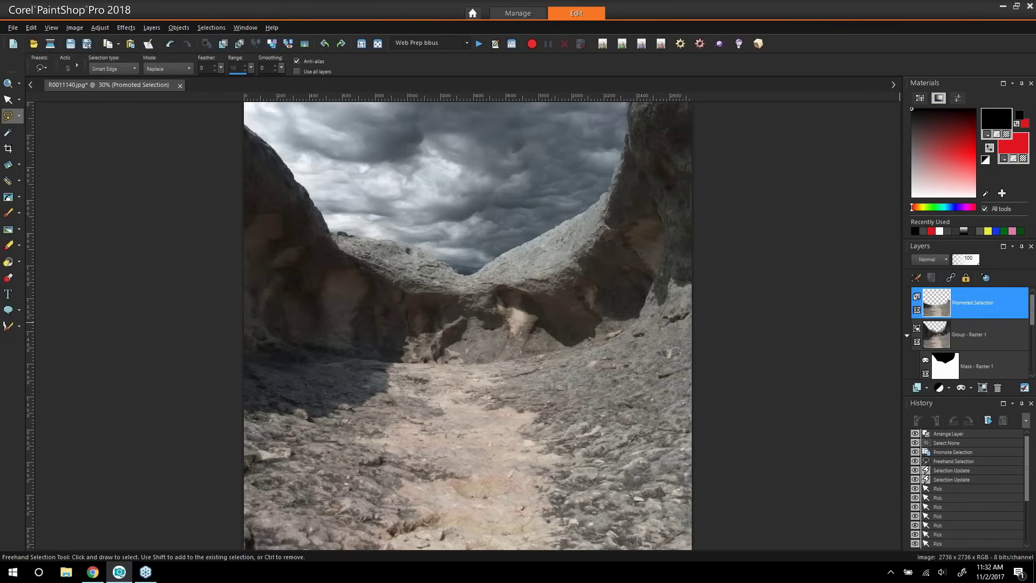
# Paste the clock as a new layer directly above Group - Raster 1, behind the promoted ground layer
pyautogui.click(974, 327)
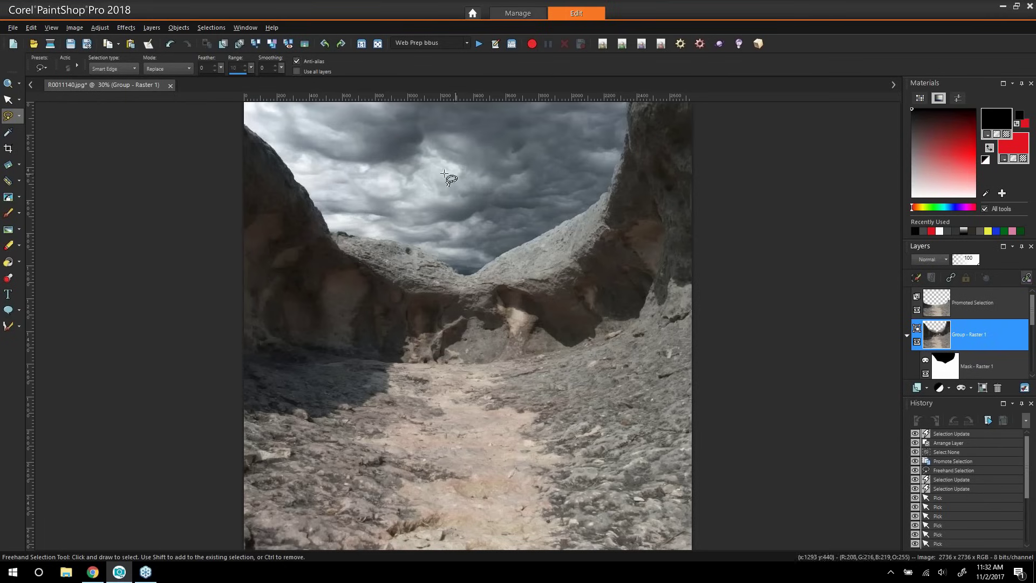
pyautogui.click(131, 44)
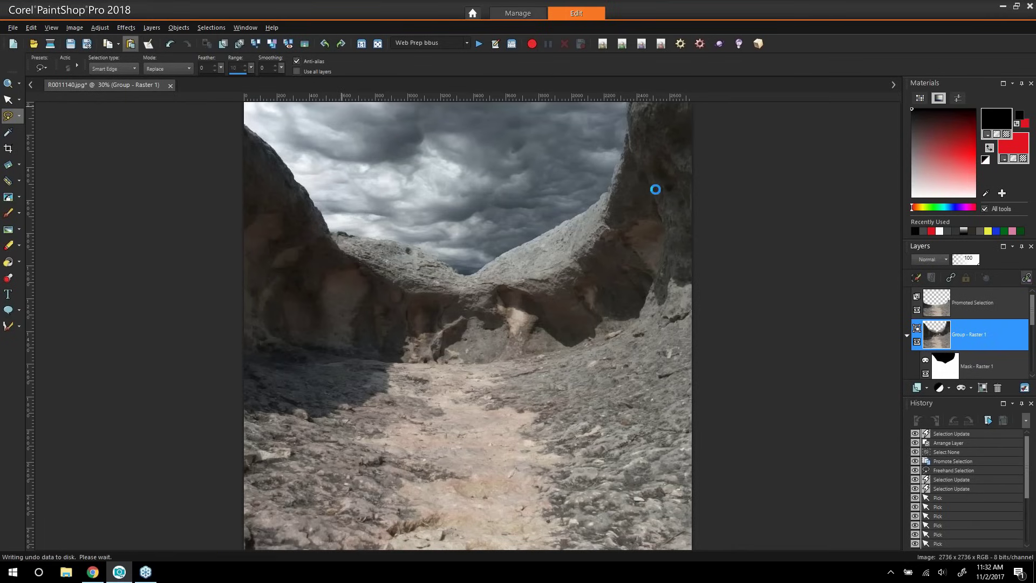
# Scale the clock layer down to about 49.29% with the Pick tool and center it behind the ground, between the rock walls
pyautogui.press('z')
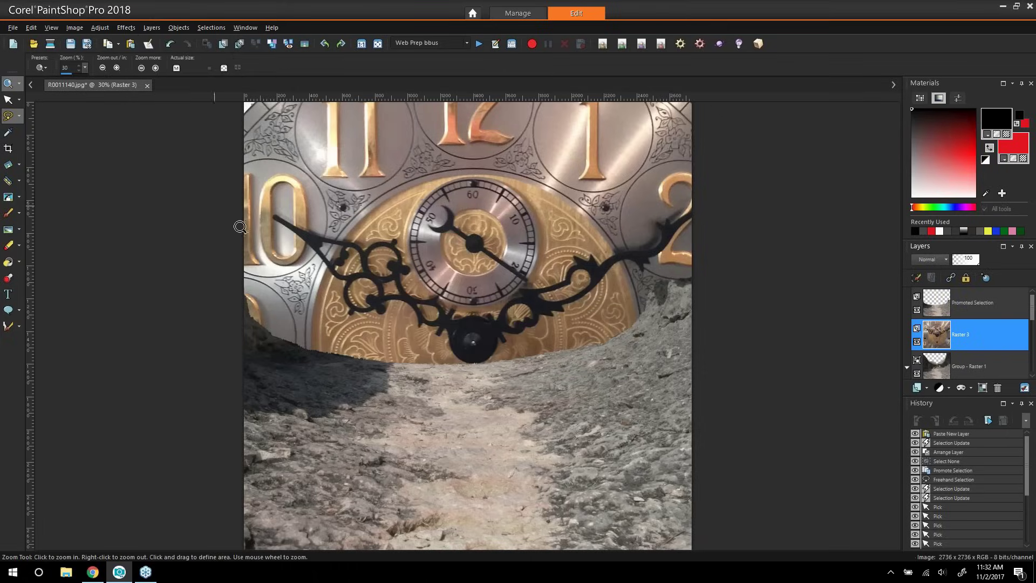
pyautogui.scroll(-4, 367, 267)
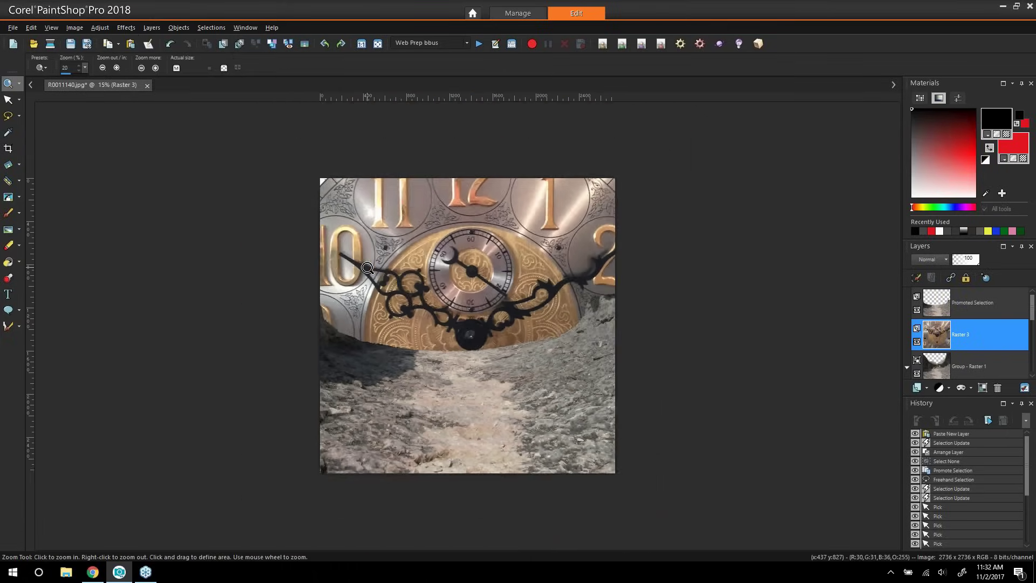
pyautogui.press('s')
pyautogui.press('k')
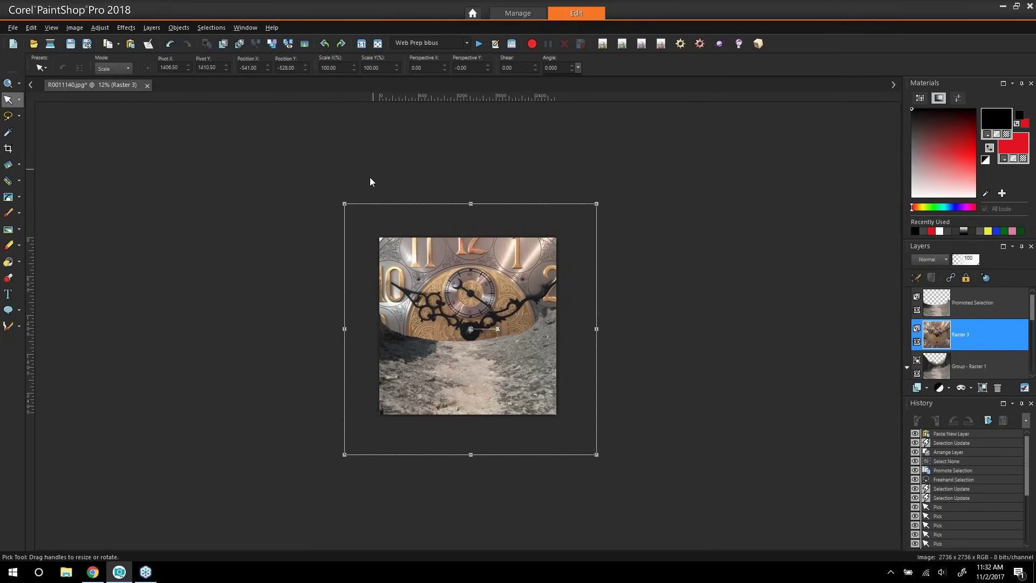
pyautogui.moveTo(348, 208); pyautogui.dragTo(454, 311)
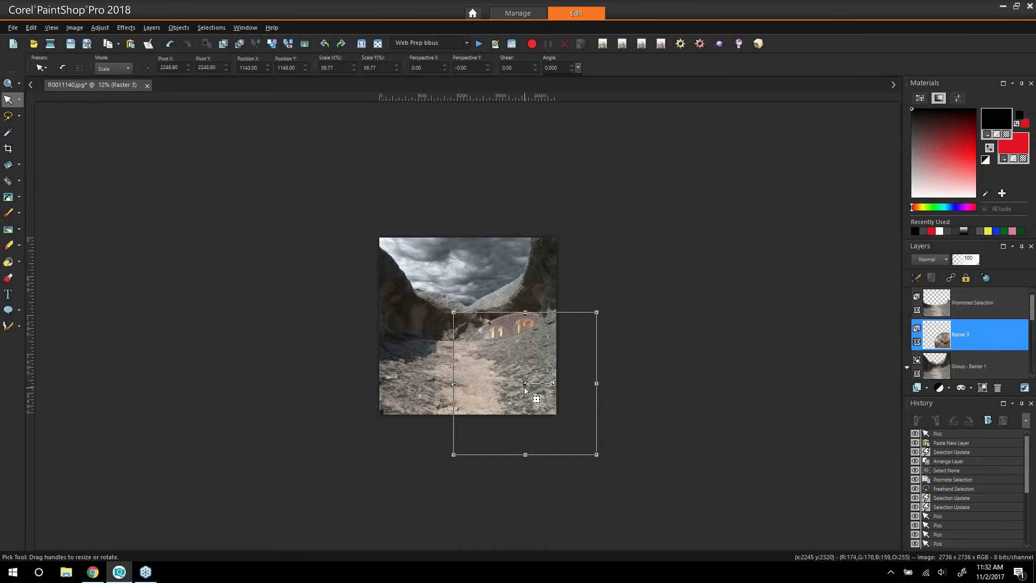
pyautogui.moveTo(524, 387); pyautogui.dragTo(484, 367)
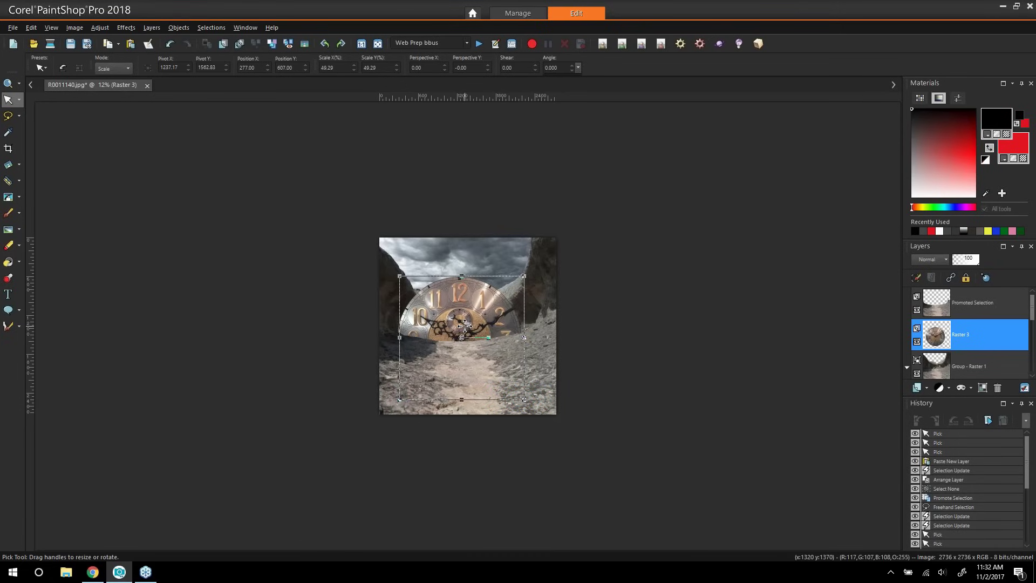
pyautogui.moveTo(465, 326); pyautogui.dragTo(469, 327)
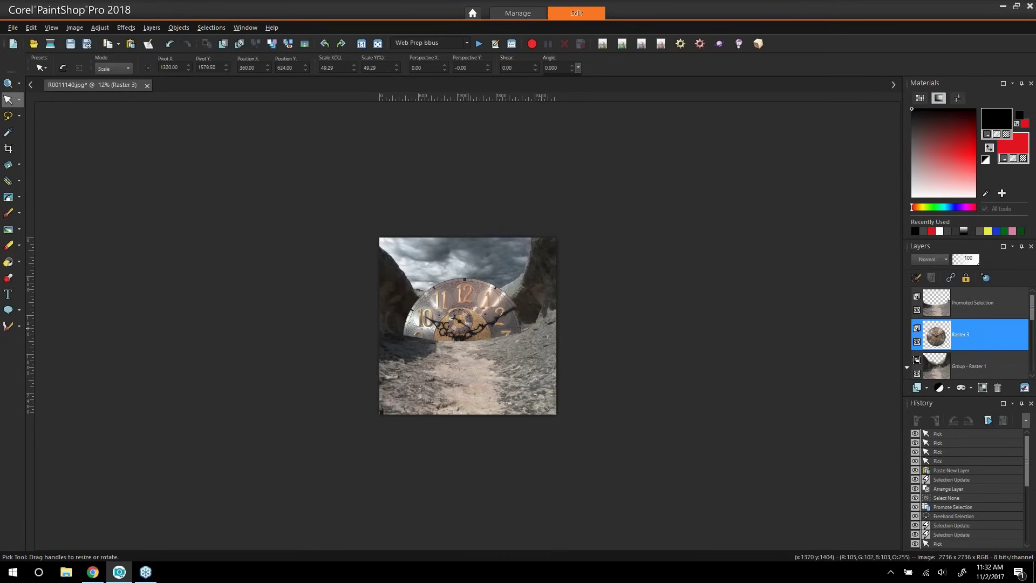
pyautogui.click(378, 43)
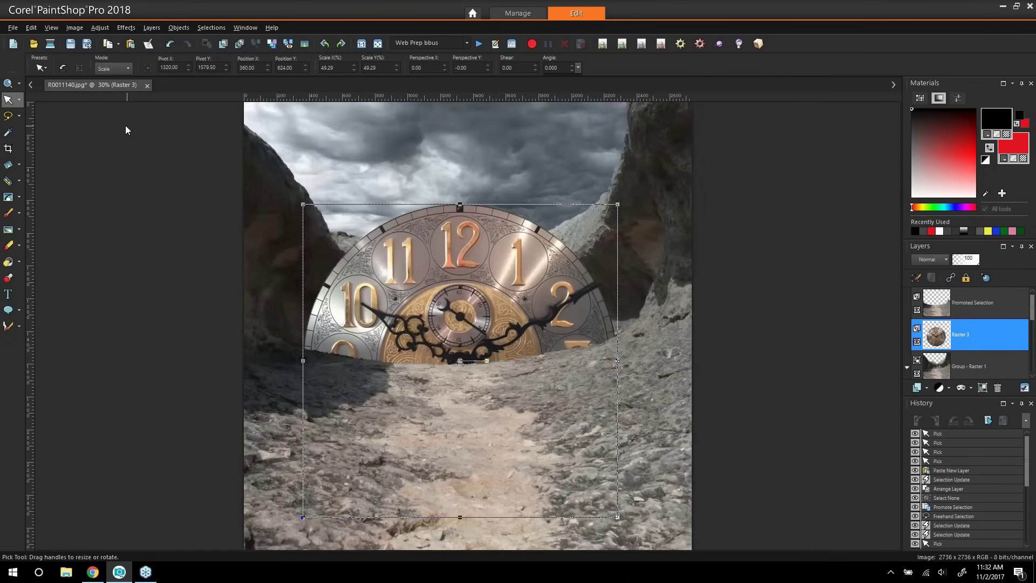
pyautogui.click(8, 83)
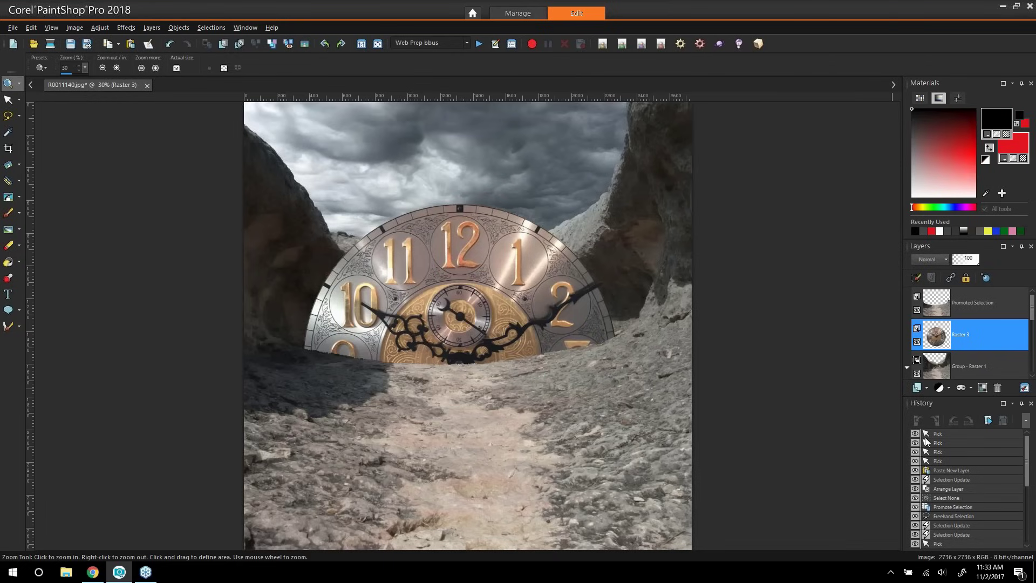
# Add a new raster layer with default settings directly above the clock layer
pyautogui.click(918, 390)
pyautogui.click(939, 403)
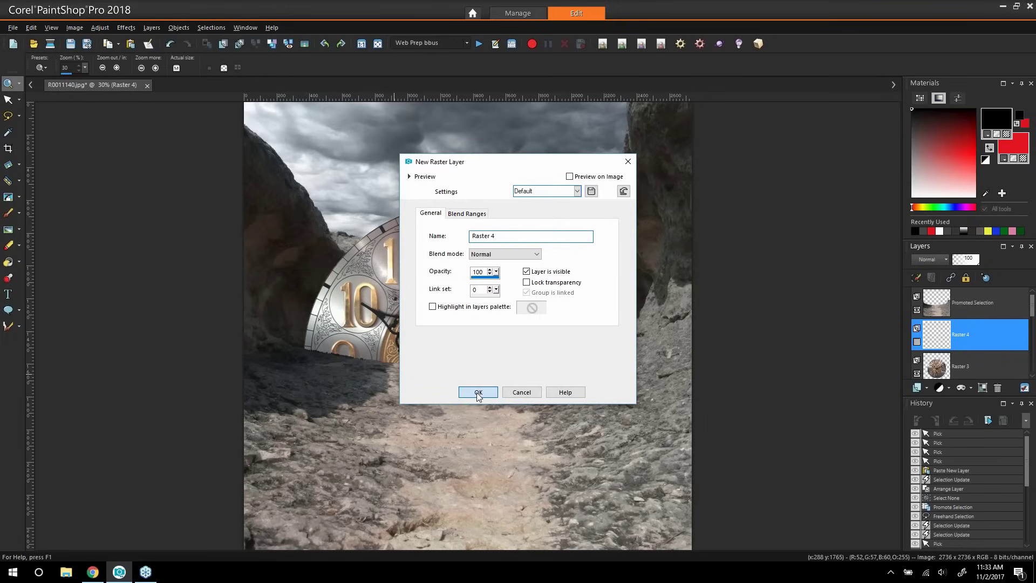
pyautogui.click(478, 393)
# Paint over the clock's left edge with a soft size 155 brush, using a dark gray sampled from the ground shadow
pyautogui.click(8, 212)
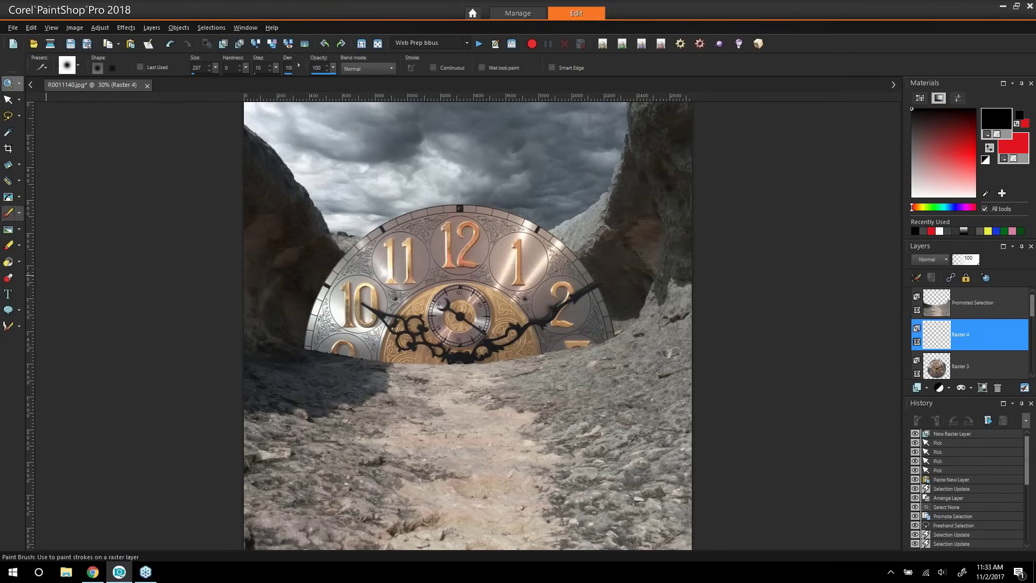
pyautogui.click(8, 132)
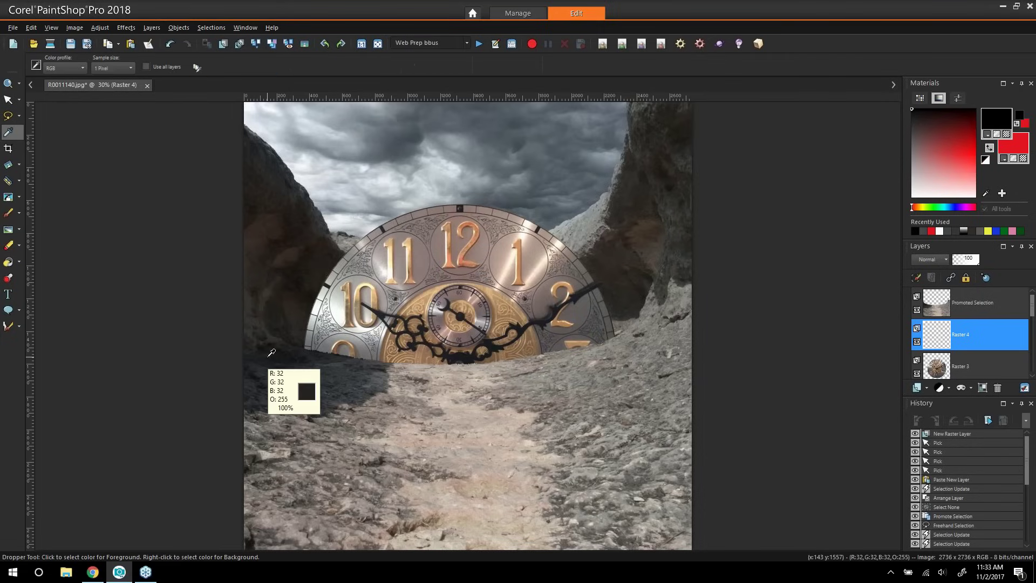
pyautogui.click(356, 372)
pyautogui.click(8, 213)
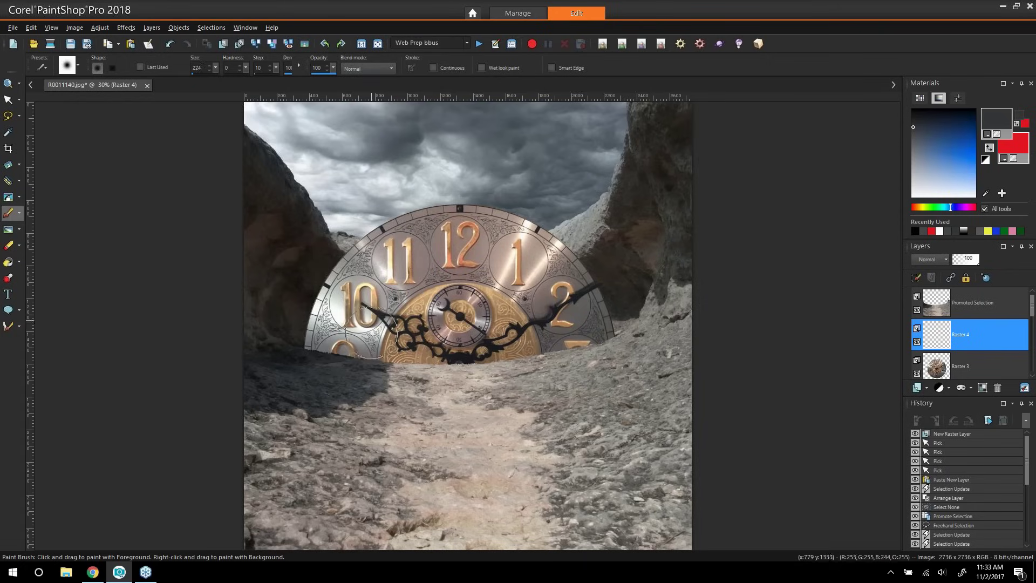
pyautogui.moveTo(371, 320); pyautogui.dragTo(369, 316)
pyautogui.moveTo(346, 266)
pyautogui.mouseDown()
pyautogui.moveTo(375, 365)
pyautogui.moveTo(345, 287)
pyautogui.moveTo(333, 287)
pyautogui.moveTo(312, 353)
pyautogui.moveTo(333, 284)
pyautogui.moveTo(333, 351)
pyautogui.moveTo(347, 331)
pyautogui.moveTo(351, 351)
pyautogui.moveTo(345, 322)
pyautogui.moveTo(347, 358)
pyautogui.mouseUp()
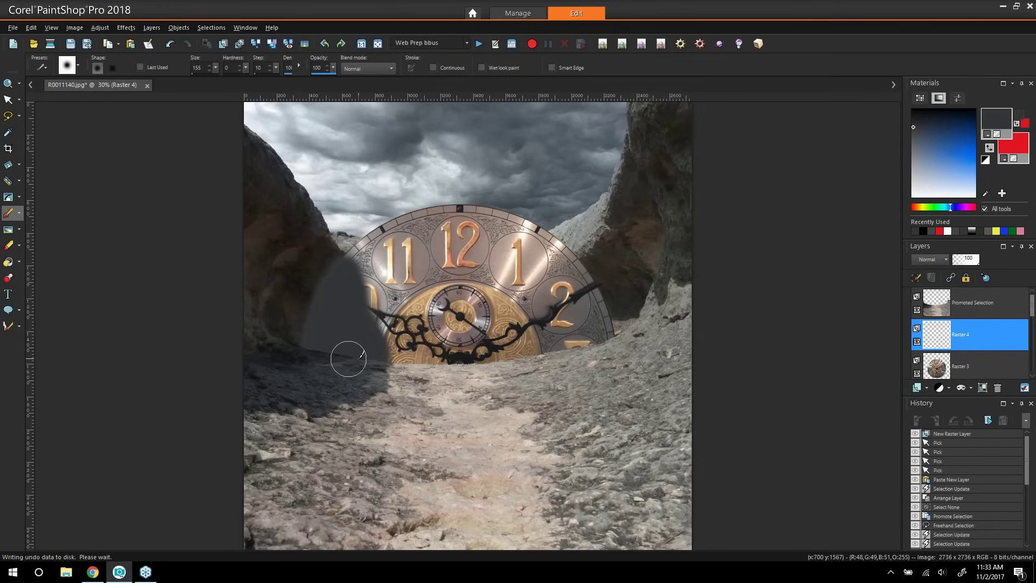
# Set the painted shadow layer's blend mode to Multiply and lower its opacity
pyautogui.click(945, 260)
pyautogui.click(960, 394)
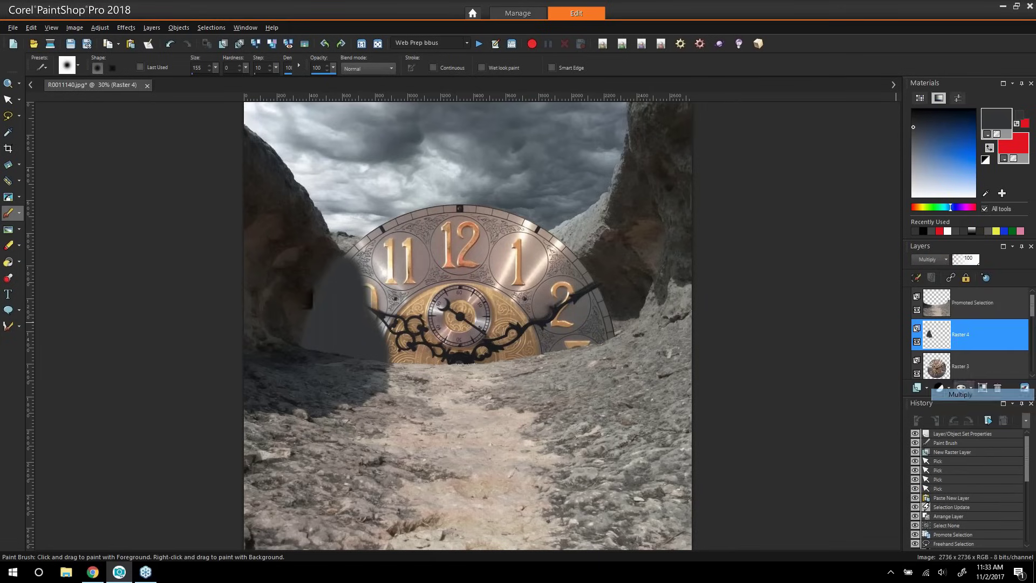
pyautogui.moveTo(966, 266); pyautogui.dragTo(973, 262)
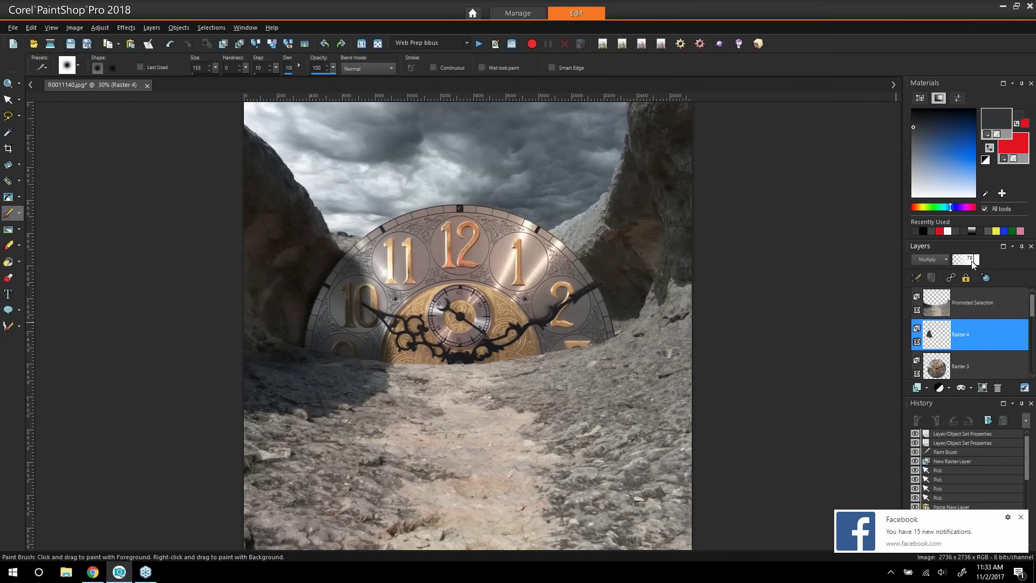
# Set the shadow layer's opacity to 77 and erase the stray shadow beside the clock's left edge with a size 93 eraser
pyautogui.moveTo(973, 261); pyautogui.dragTo(971, 261)
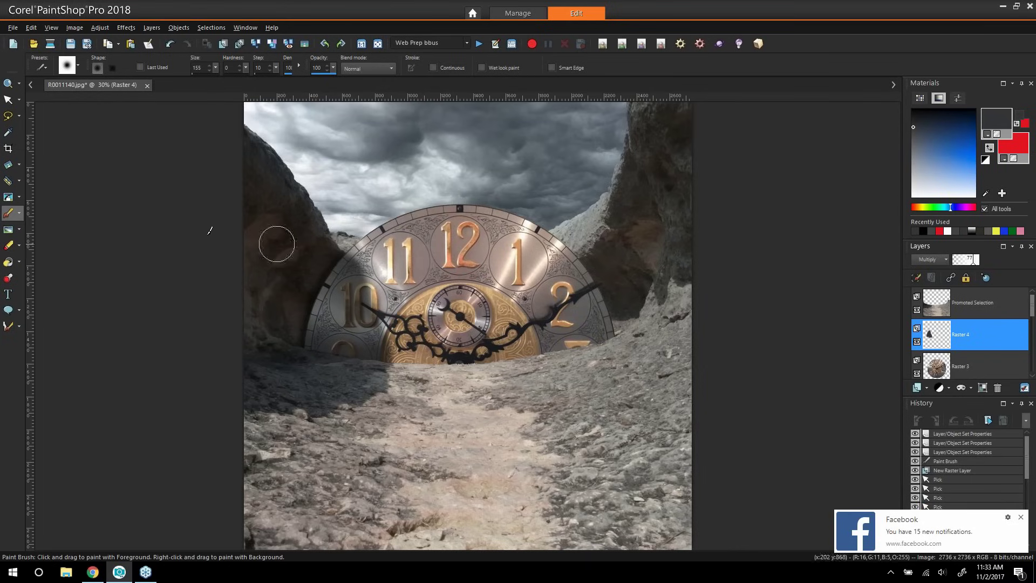
pyautogui.click(8, 245)
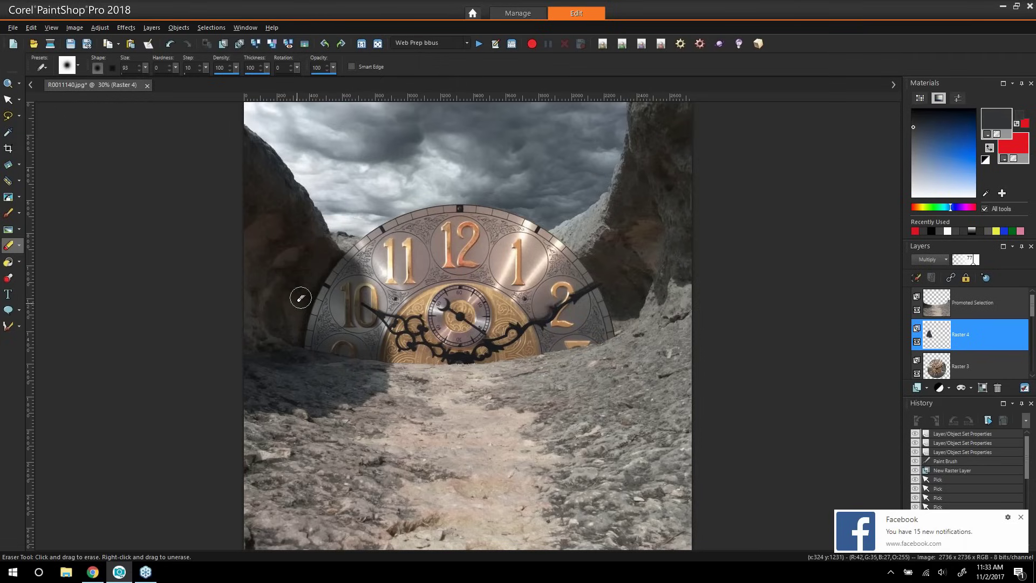
pyautogui.click(292, 316)
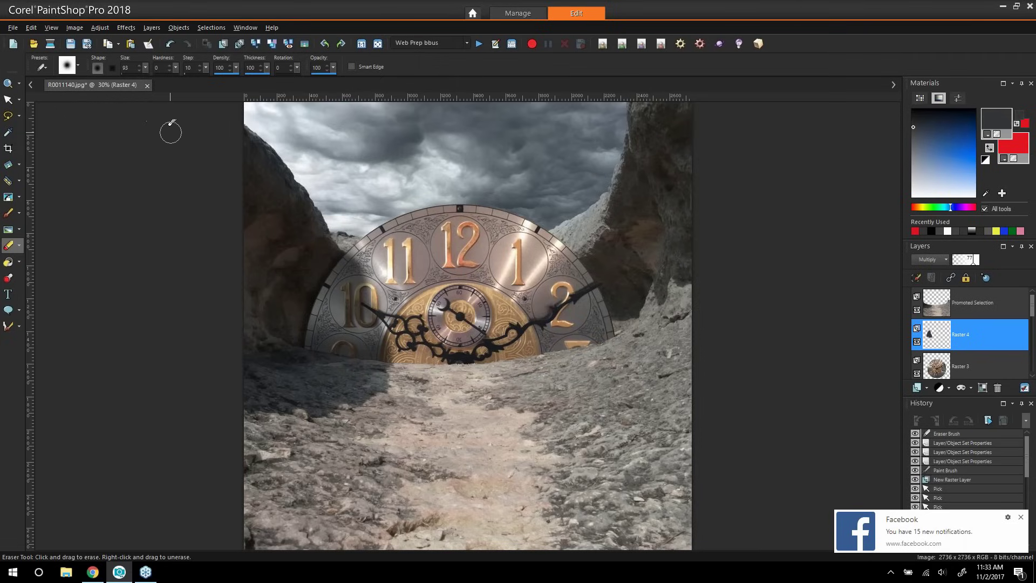
# Add a default raster layer above the first shadow and paint dark gray along the clock's bottom edge with the size 155 brush
pyautogui.click(8, 213)
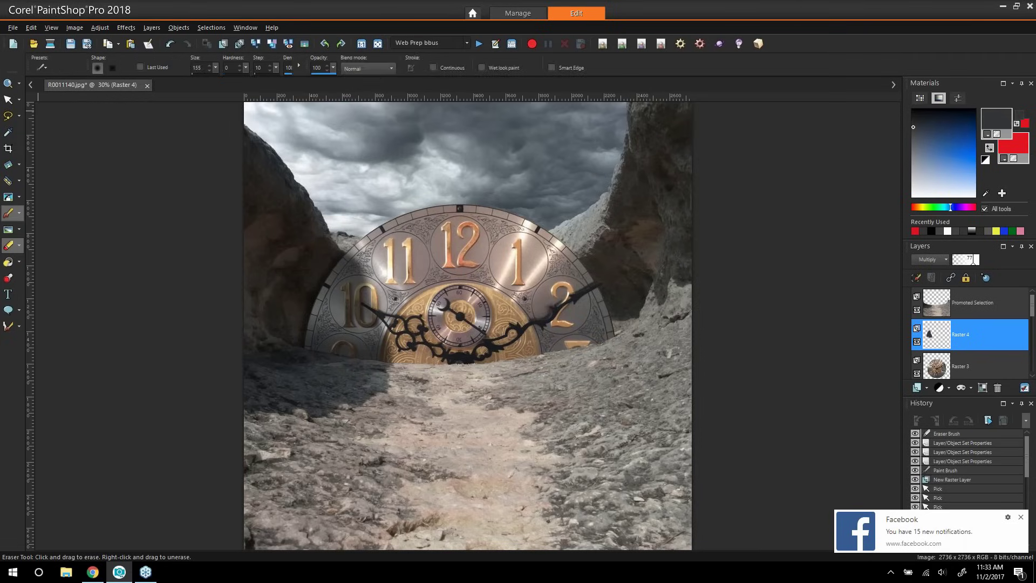
pyautogui.click(922, 389)
pyautogui.click(952, 403)
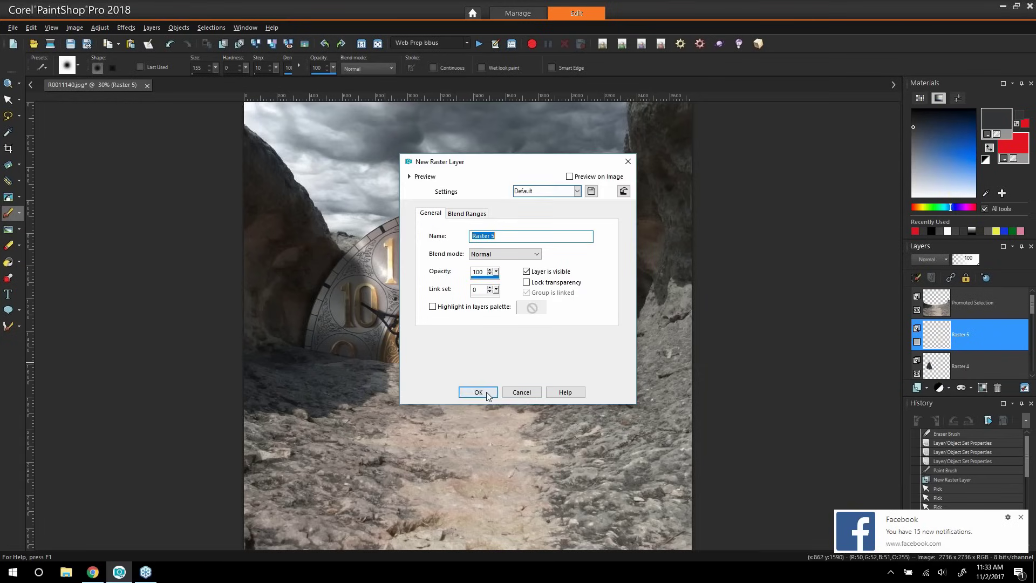
pyautogui.click(478, 393)
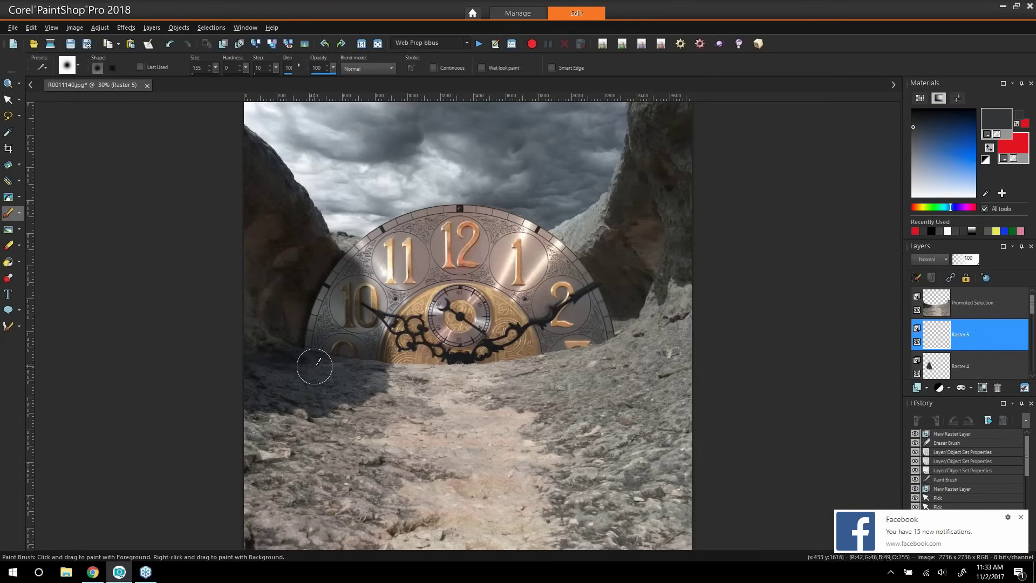
pyautogui.moveTo(317, 364); pyautogui.dragTo(429, 374)
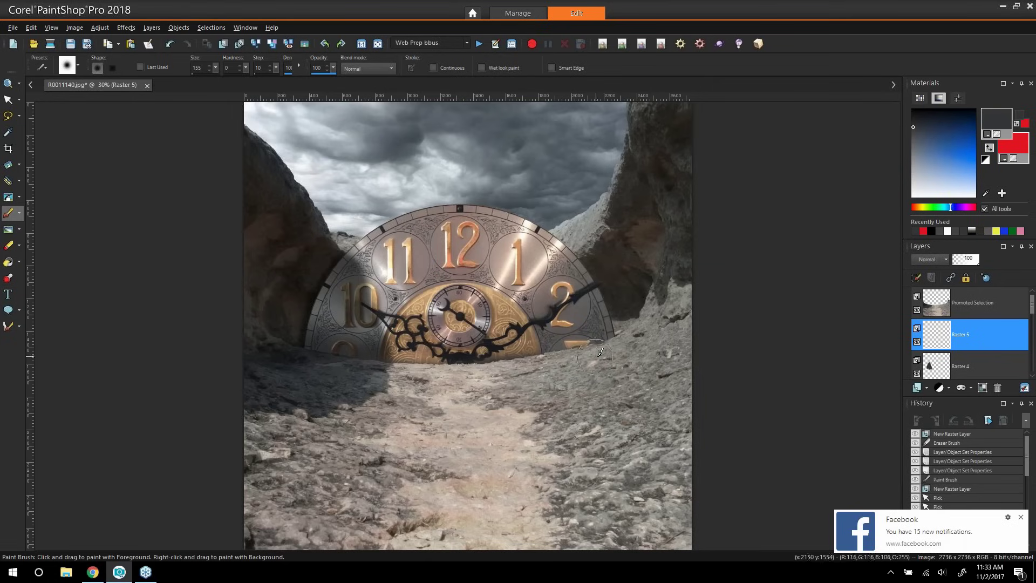
pyautogui.moveTo(614, 353); pyautogui.dragTo(618, 352)
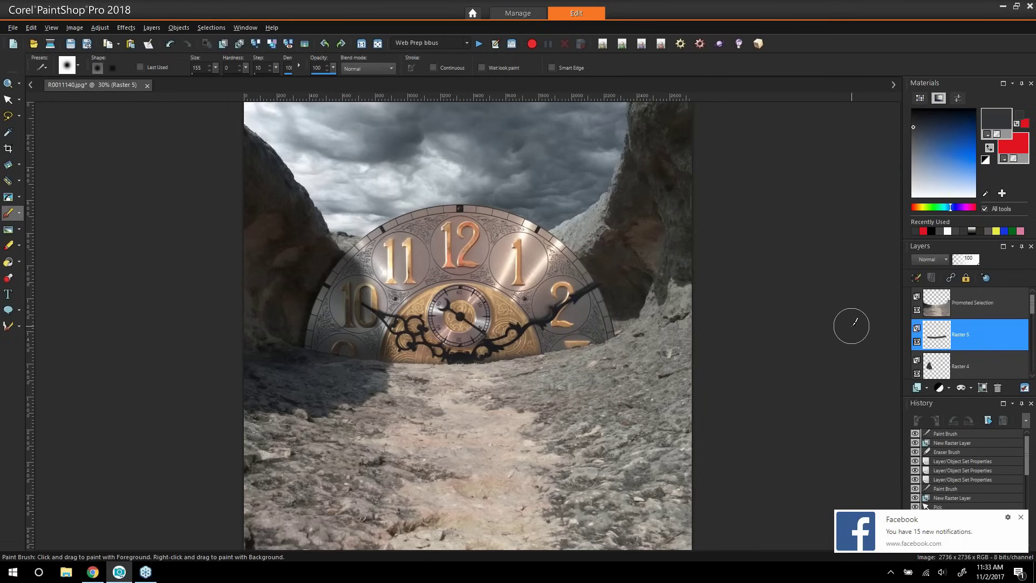
# Set the bottom-edge shadow layer to Multiply and erase excess shadow from the lower right part of the clock face
pyautogui.click(944, 258)
pyautogui.click(966, 388)
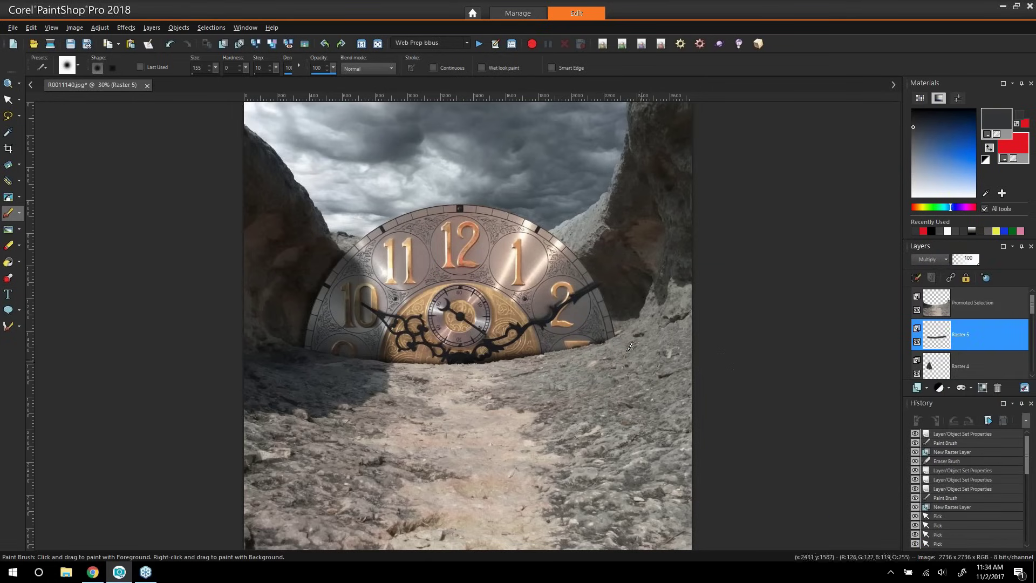
pyautogui.click(8, 245)
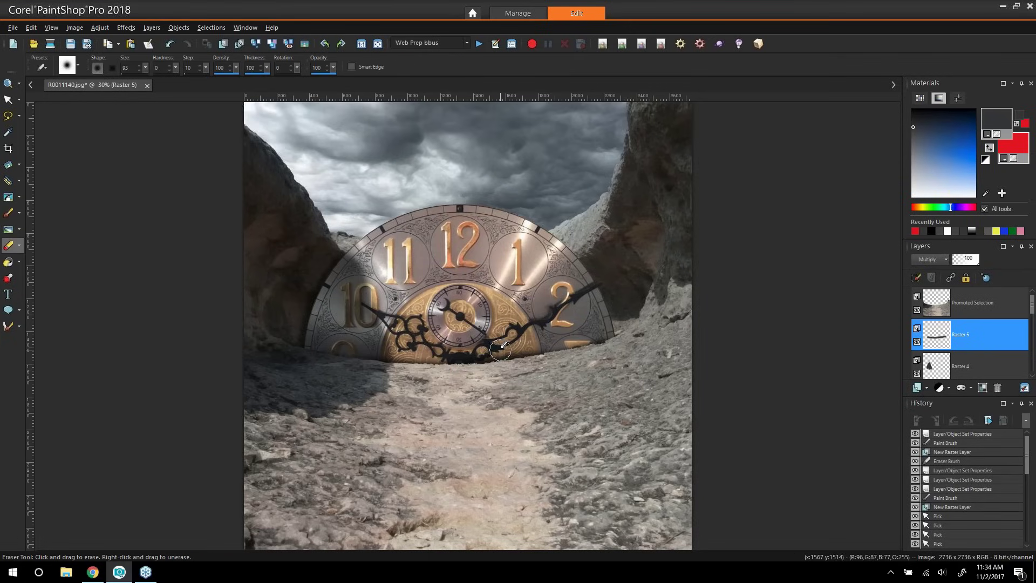
pyautogui.moveTo(546, 344); pyautogui.dragTo(581, 296)
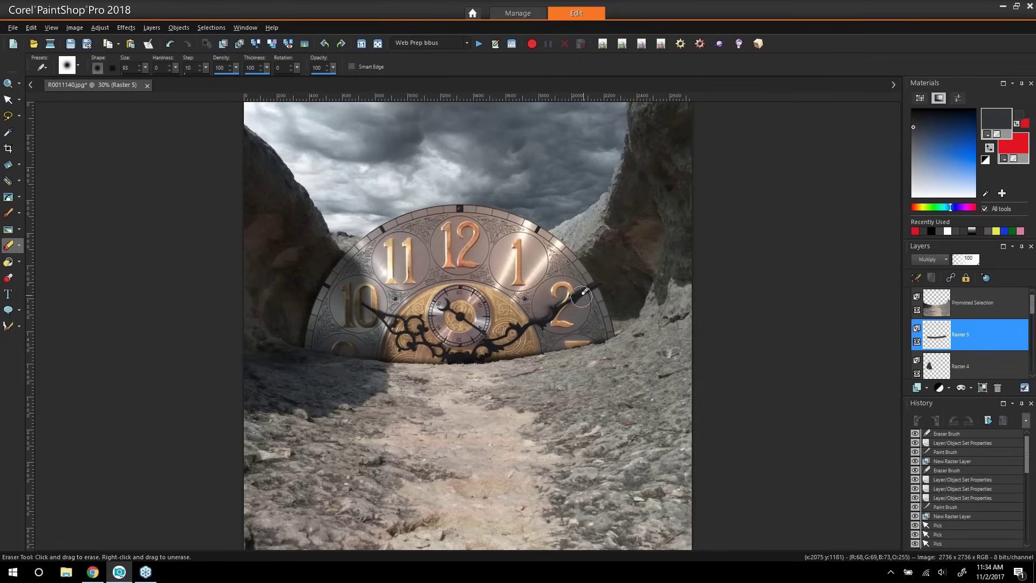
# Add a default raster layer above the ground layer and paint a dark gray band with a size 115 brush where the ground meets the clock
pyautogui.click(985, 316)
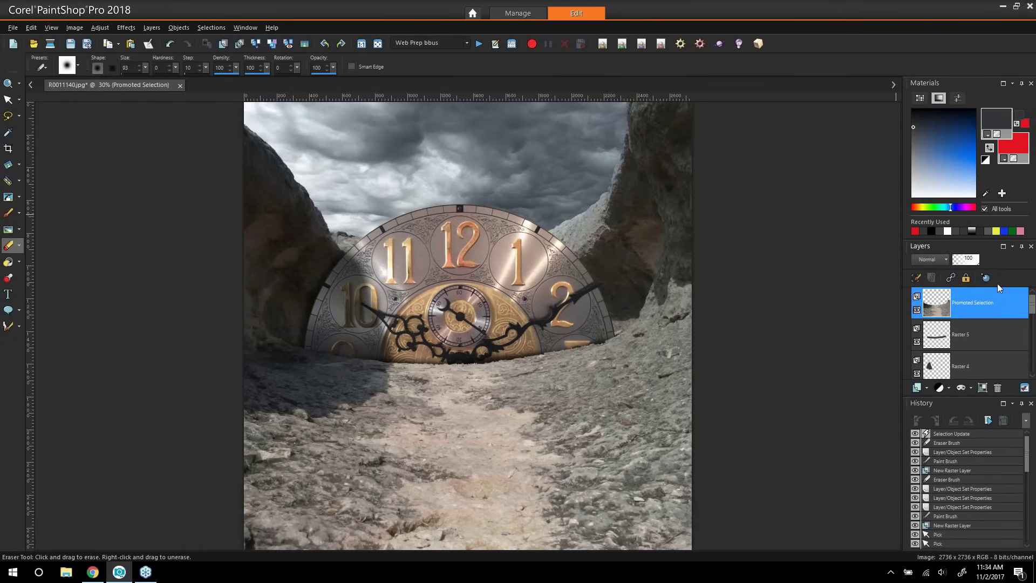
pyautogui.click(916, 393)
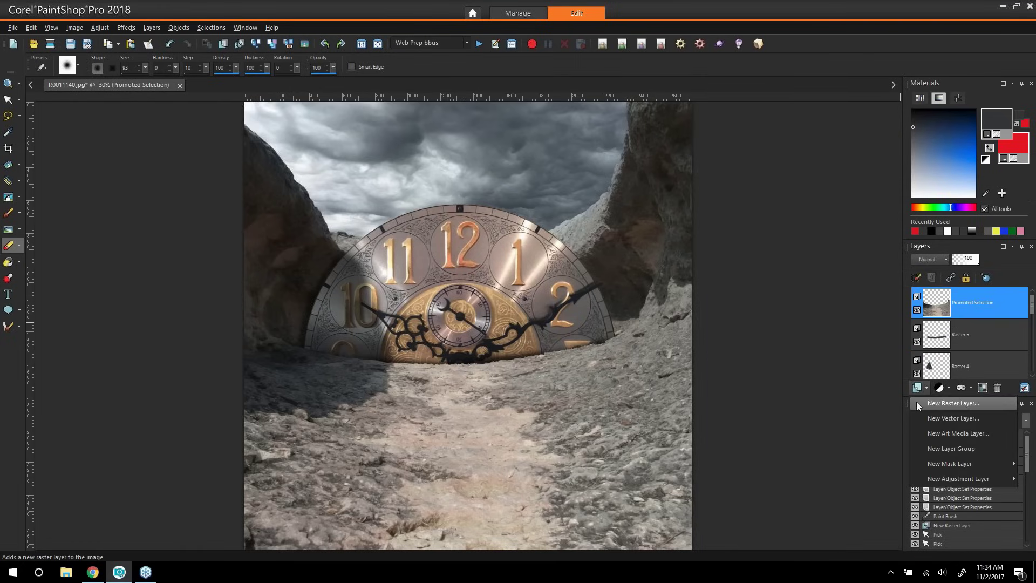
pyautogui.click(916, 401)
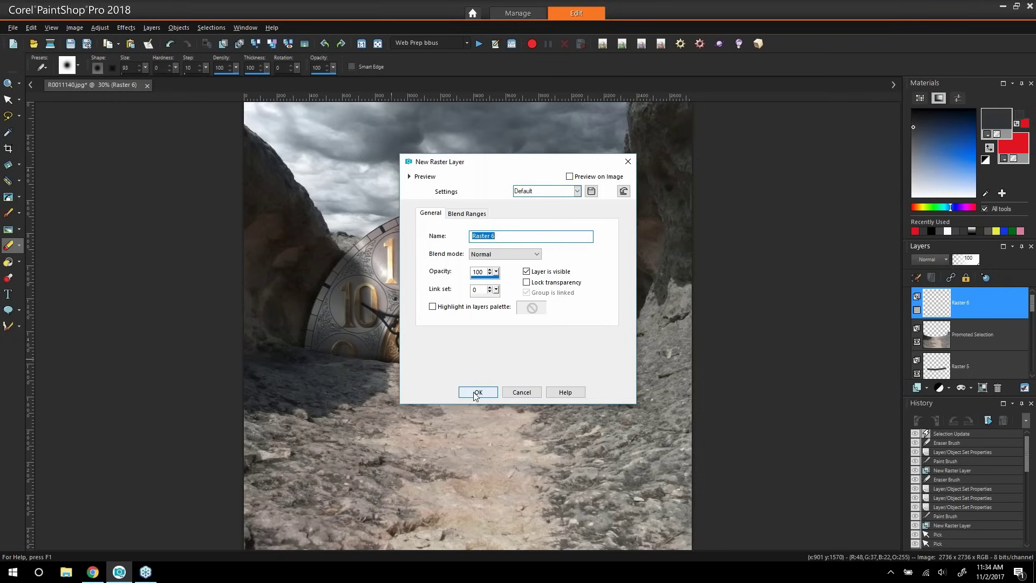
pyautogui.click(477, 393)
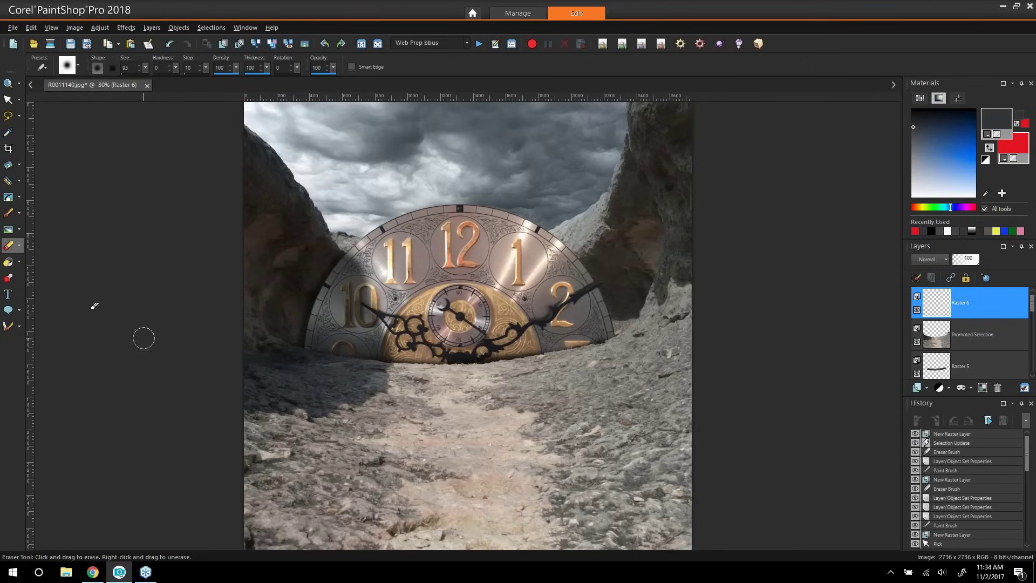
pyautogui.press('b')
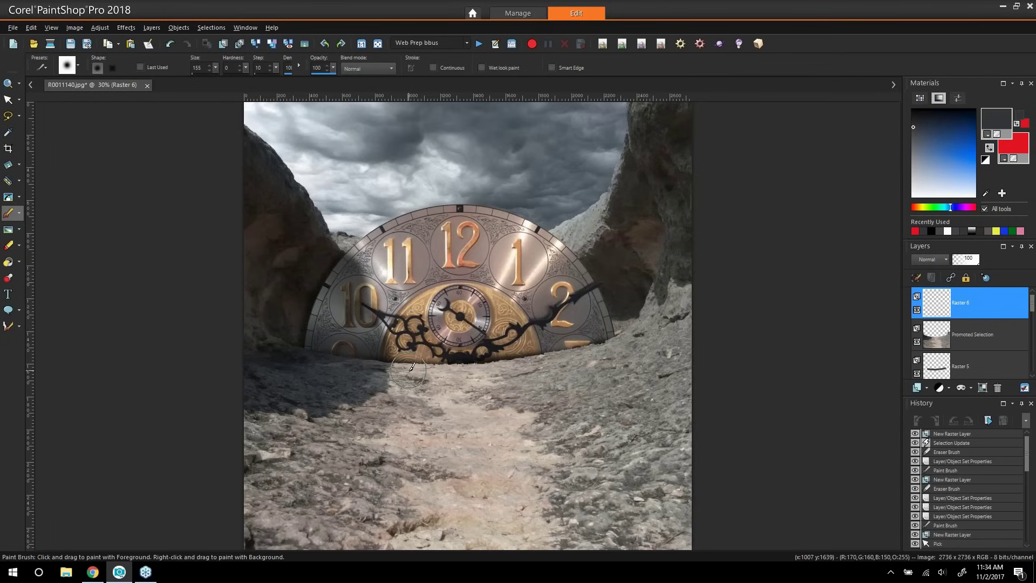
pyautogui.moveTo(402, 367)
pyautogui.mouseDown()
pyautogui.moveTo(434, 371)
pyautogui.moveTo(397, 373)
pyautogui.moveTo(540, 368)
pyautogui.moveTo(604, 342)
pyautogui.moveTo(522, 362)
pyautogui.moveTo(395, 371)
pyautogui.mouseUp()
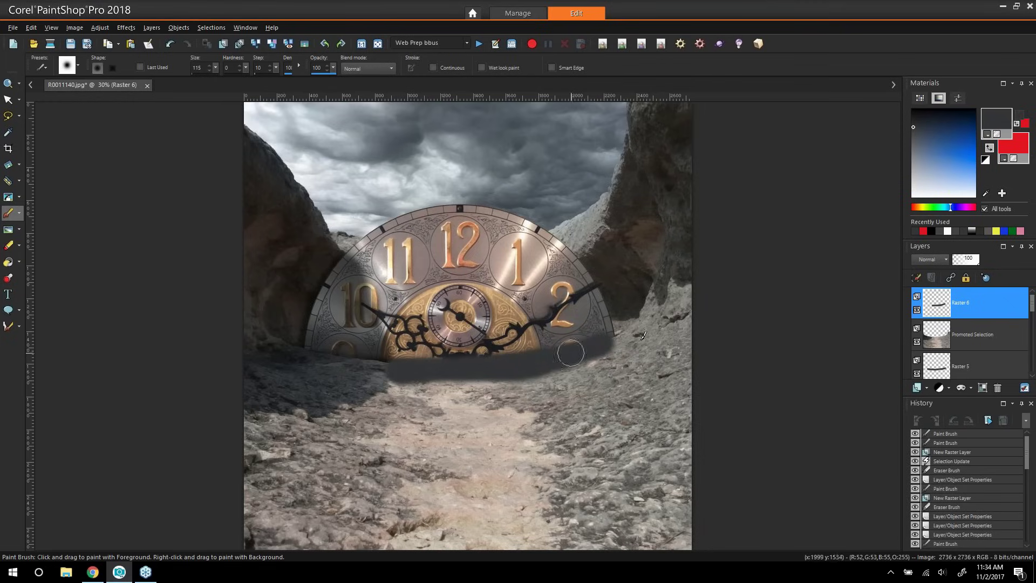
# Select the ground layer's transparent area with the Magic Wand, clear it from the new shadow layer, and deselect
pyautogui.click(1011, 329)
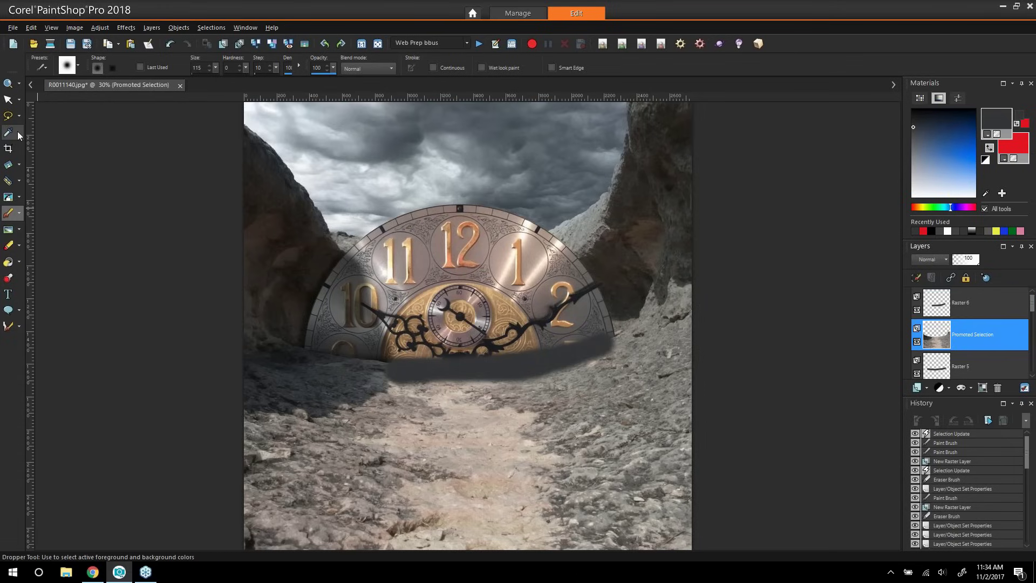
pyautogui.click(19, 116)
pyautogui.click(57, 148)
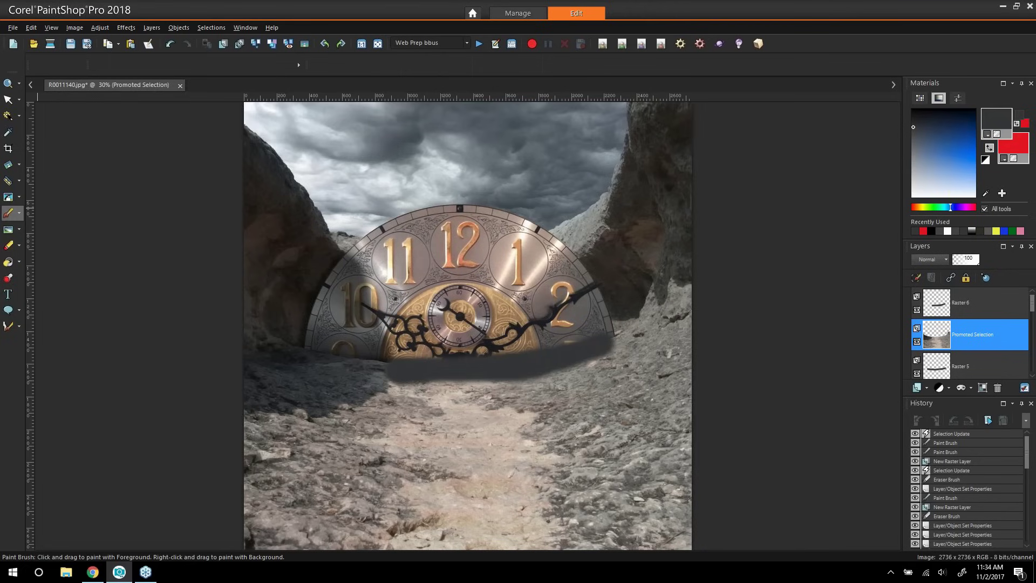
pyautogui.click(566, 180)
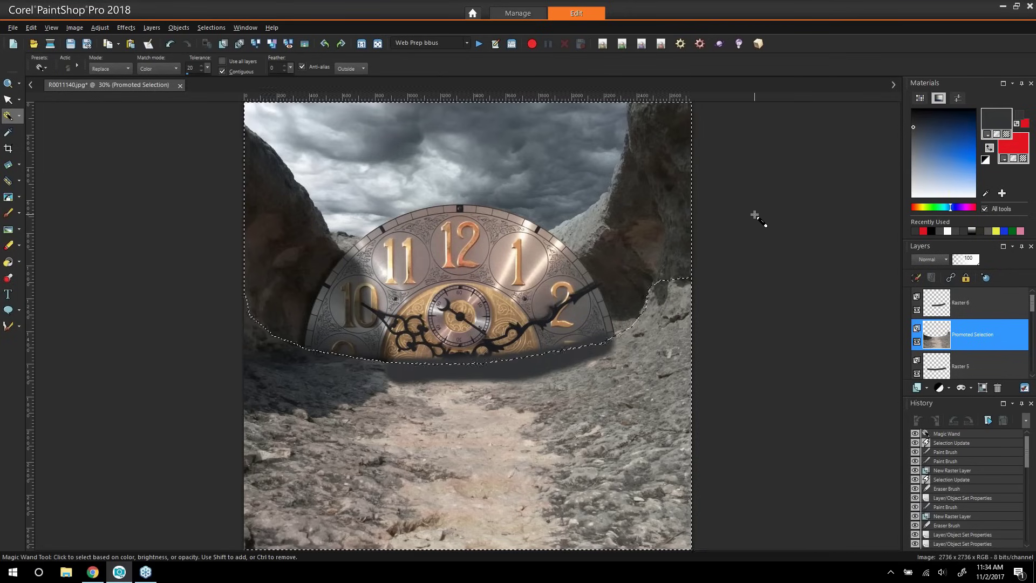
pyautogui.click(1005, 306)
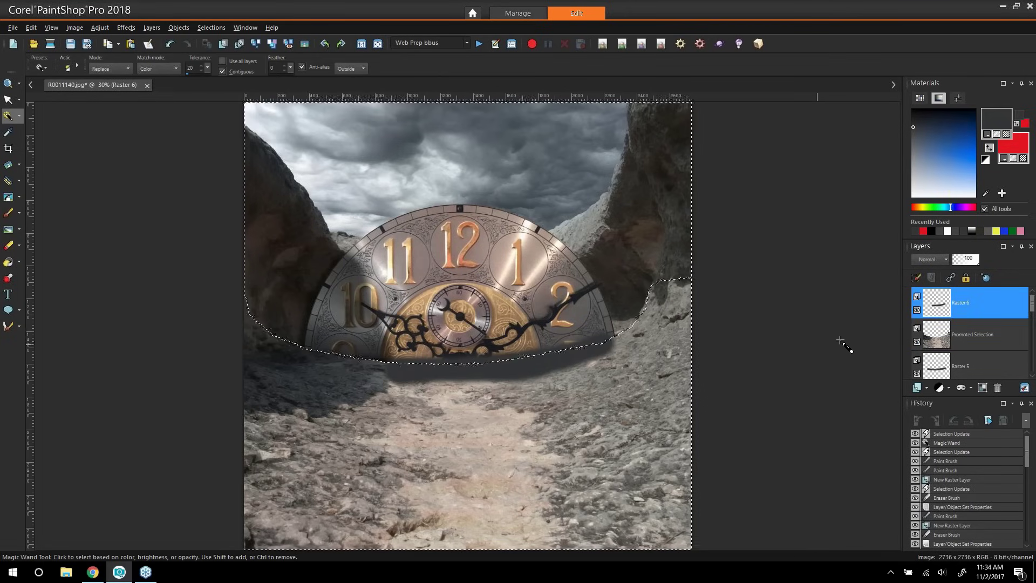
pyautogui.press('Delete')
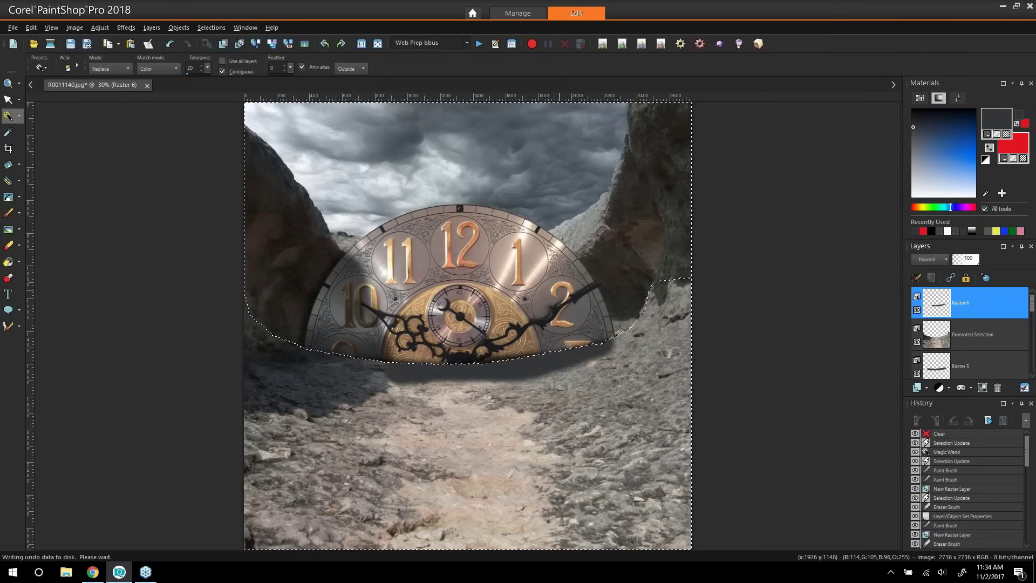
pyautogui.hotkey('ctrl', 'd')
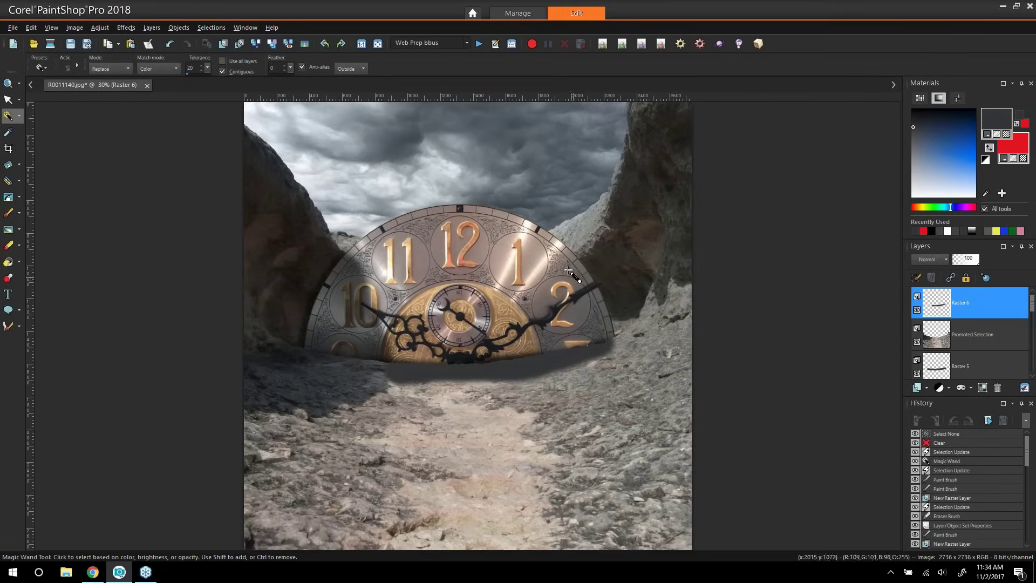
# Set the ground shadow layer's blend mode to Multiply and its opacity to 67
pyautogui.click(944, 260)
pyautogui.click(969, 385)
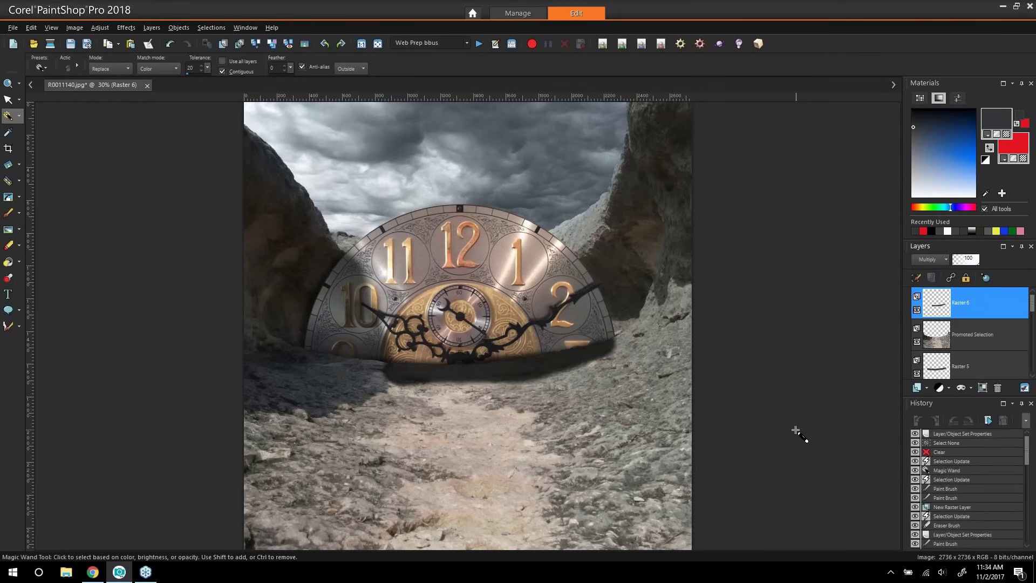
pyautogui.click(978, 261)
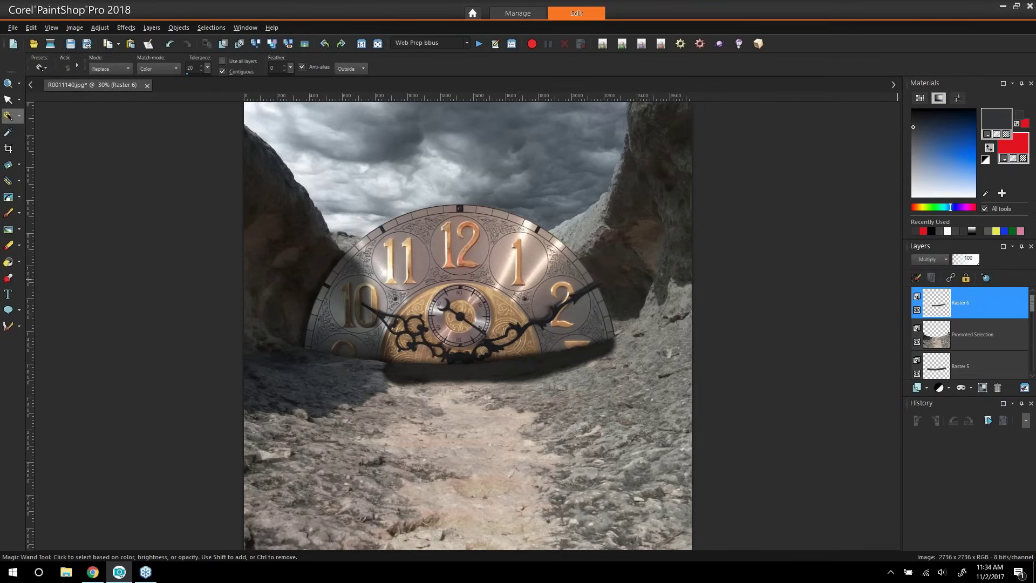
pyautogui.moveTo(978, 261); pyautogui.dragTo(973, 262)
pyautogui.click(973, 262)
pyautogui.click(973, 261)
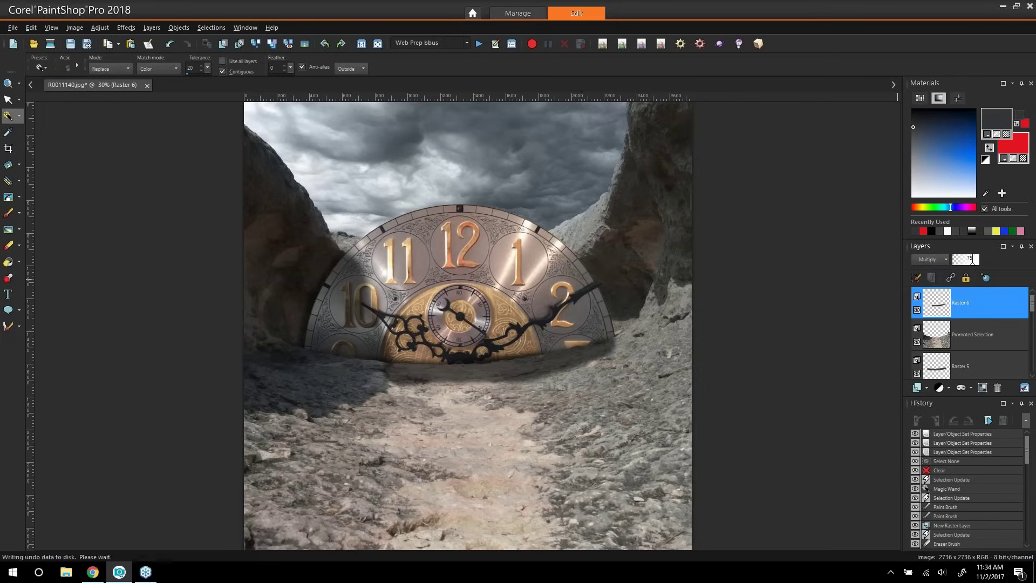
pyautogui.click(971, 262)
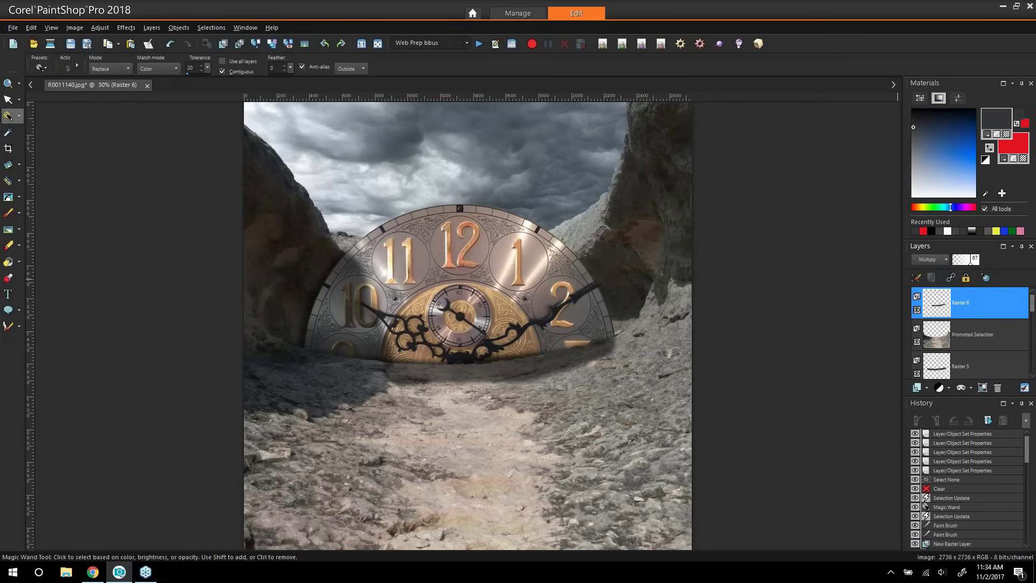
# Soften the edges and left end of the ground shadow with the size 93 eraser and set the layer's opacity to 65
pyautogui.click(9, 245)
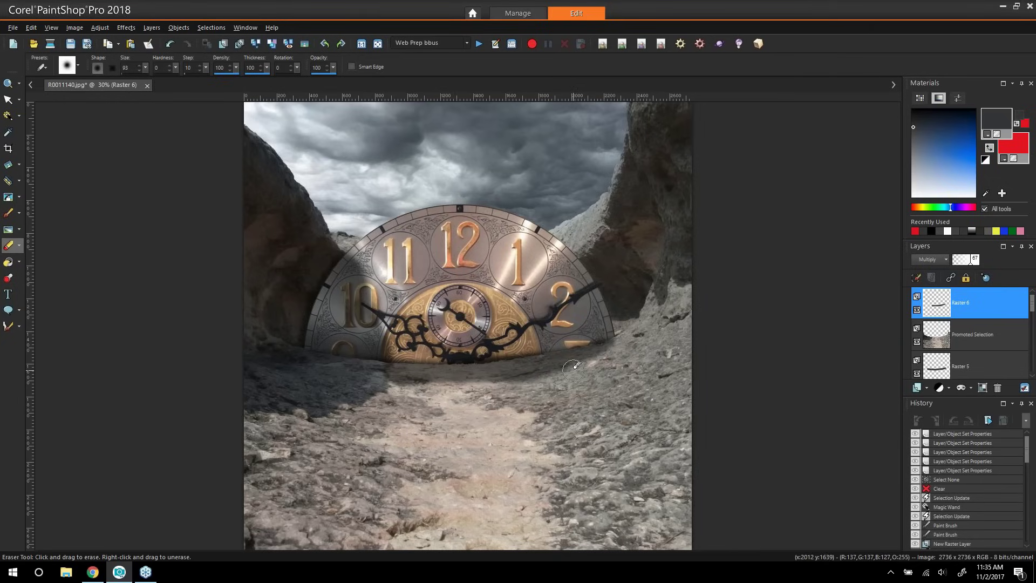
pyautogui.moveTo(404, 386)
pyautogui.mouseDown()
pyautogui.moveTo(340, 361)
pyautogui.moveTo(363, 361)
pyautogui.mouseUp()
pyautogui.moveTo(351, 360); pyautogui.dragTo(323, 356)
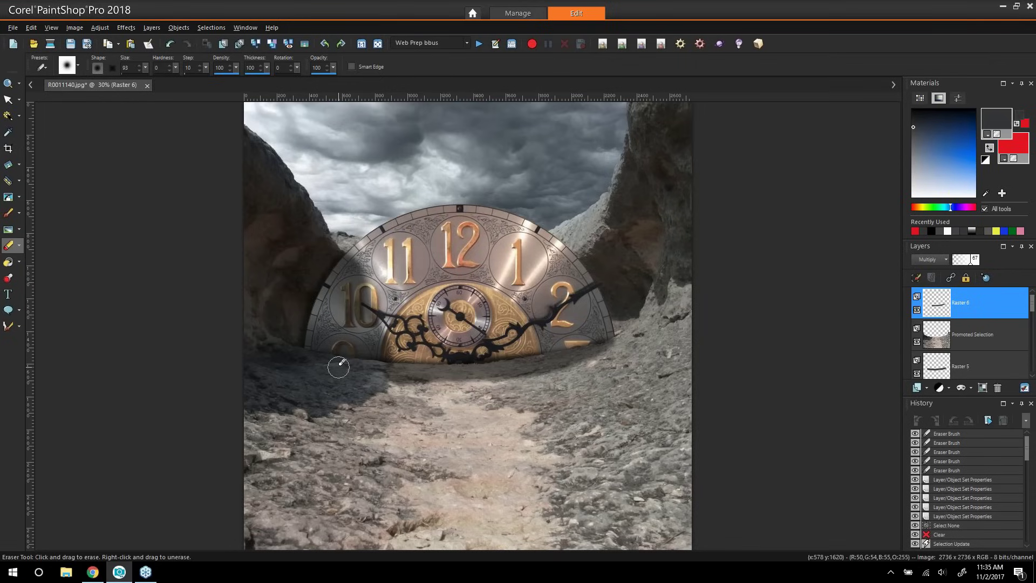
pyautogui.moveTo(972, 262); pyautogui.dragTo(970, 262)
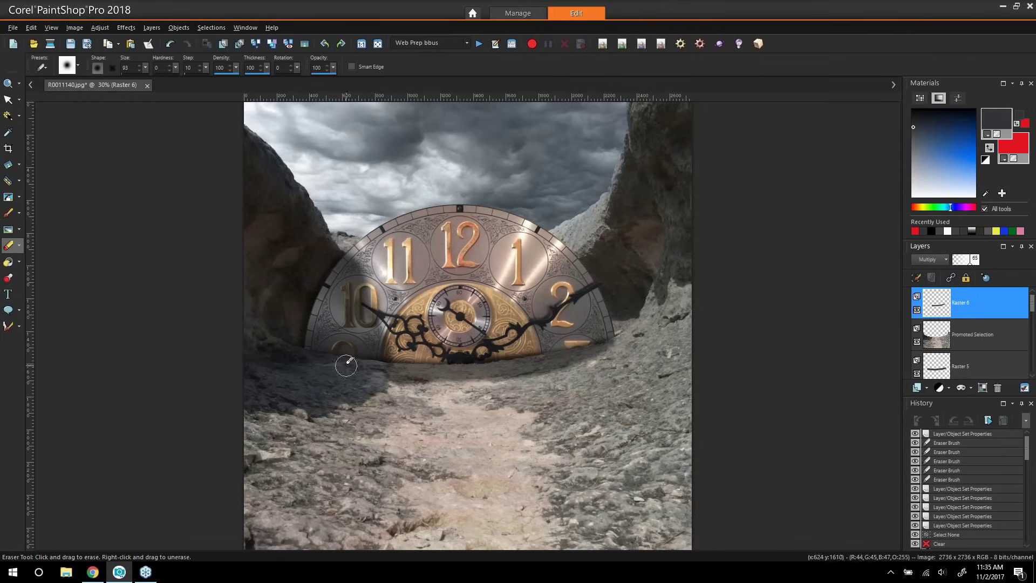
# Copy the merged clock composite and close R0011140.jpg without saving it
pyautogui.click(8, 83)
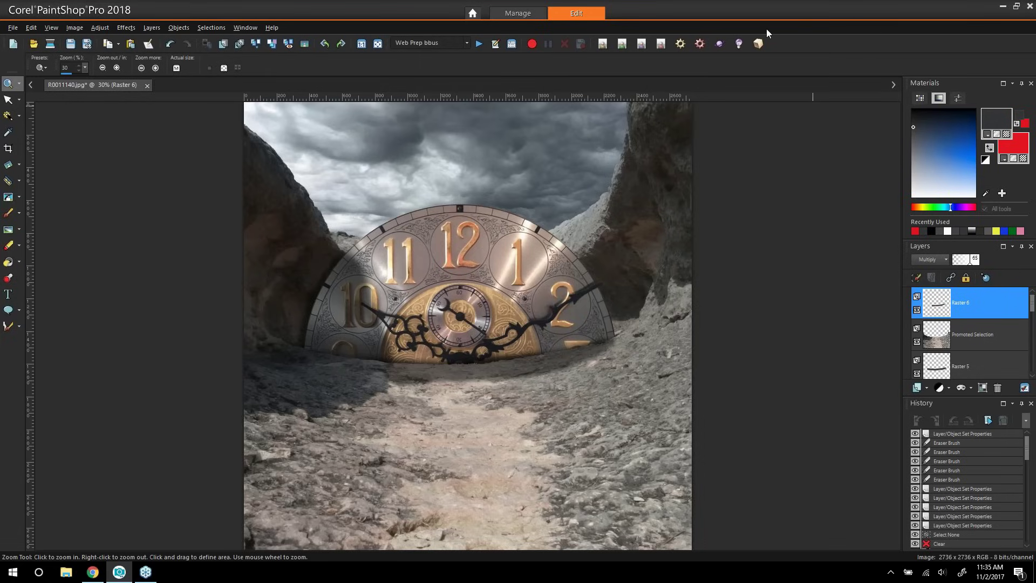
pyautogui.click(109, 44)
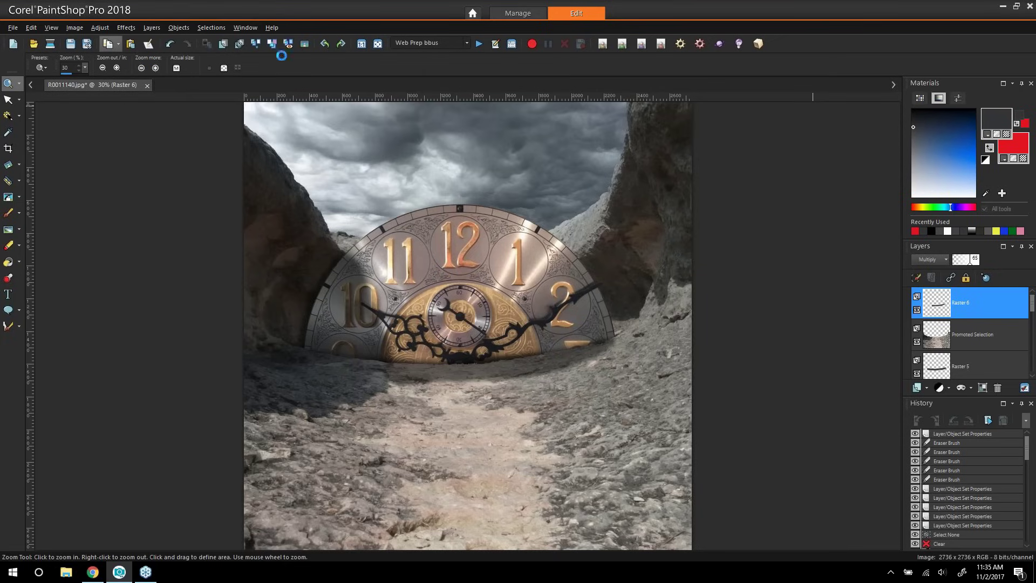
pyautogui.click(148, 86)
pyautogui.click(520, 310)
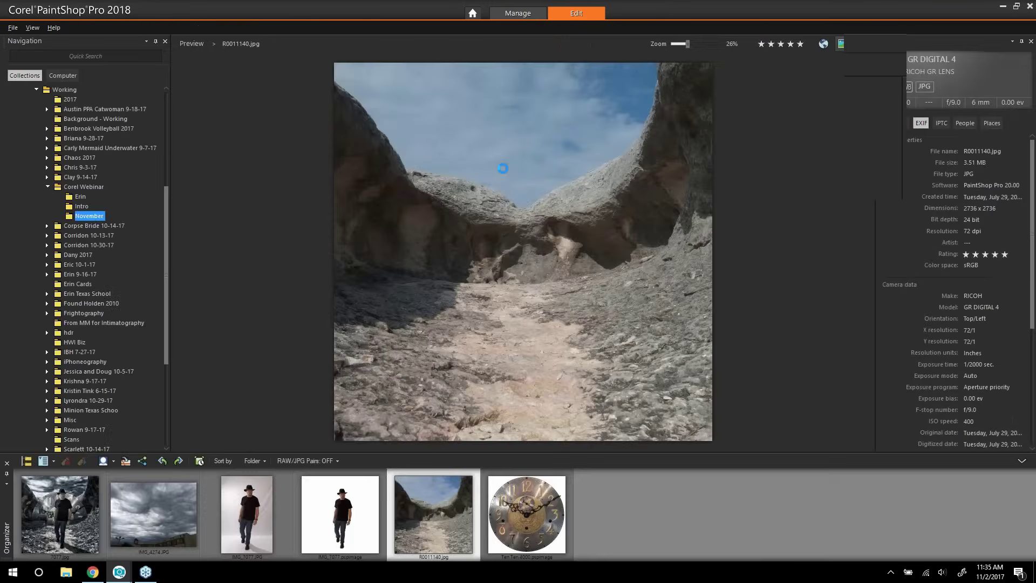
# Open IMG_7077.pspimage for editing and paste the composite as a new layer inside the masked group
pyautogui.click(356, 510)
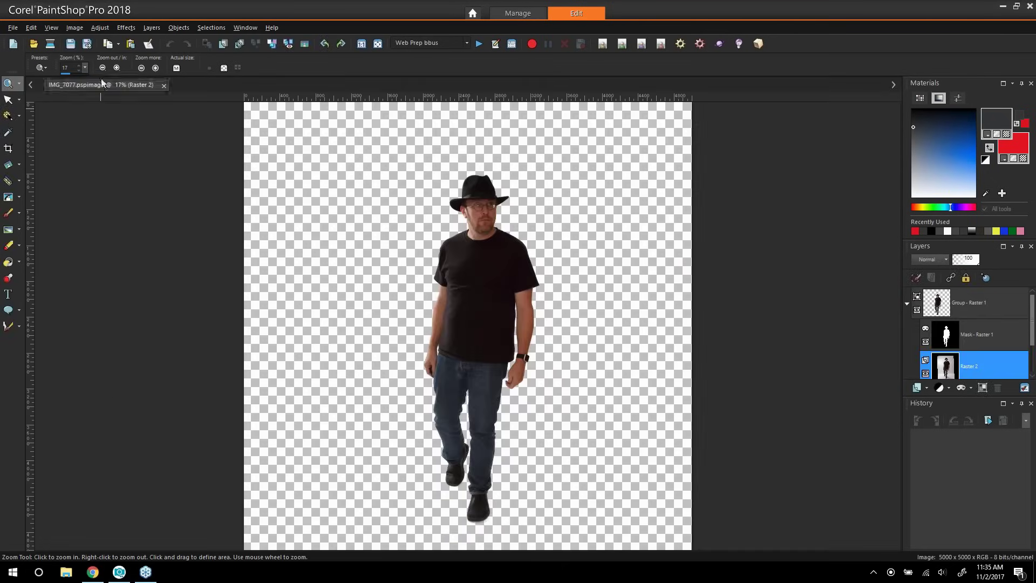
pyautogui.click(130, 44)
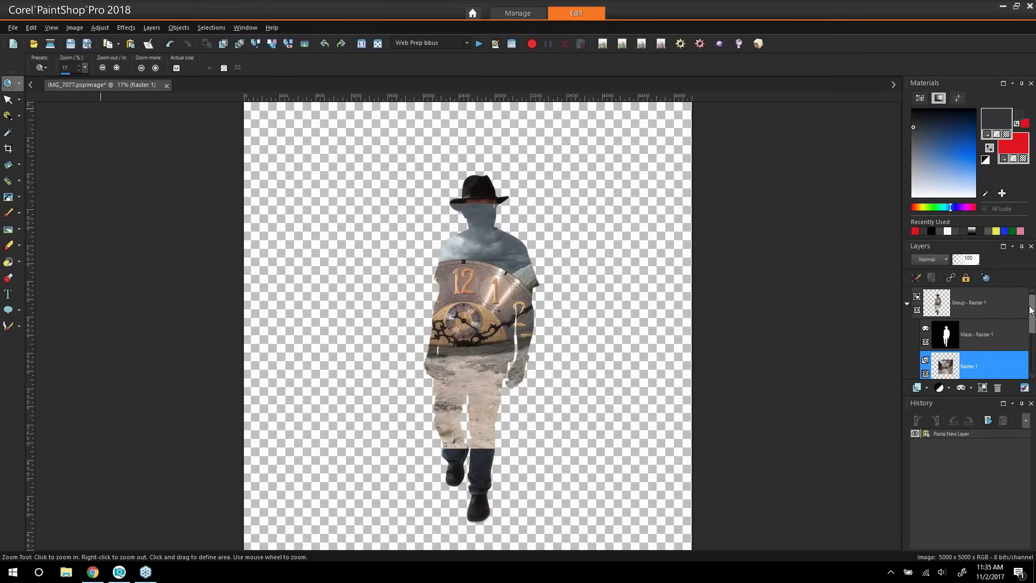
# Move the composite layer out of the masked group to beneath it and scale it proportionally to about 186% to cover the canvas
pyautogui.moveTo(1033, 327); pyautogui.dragTo(1033, 364)
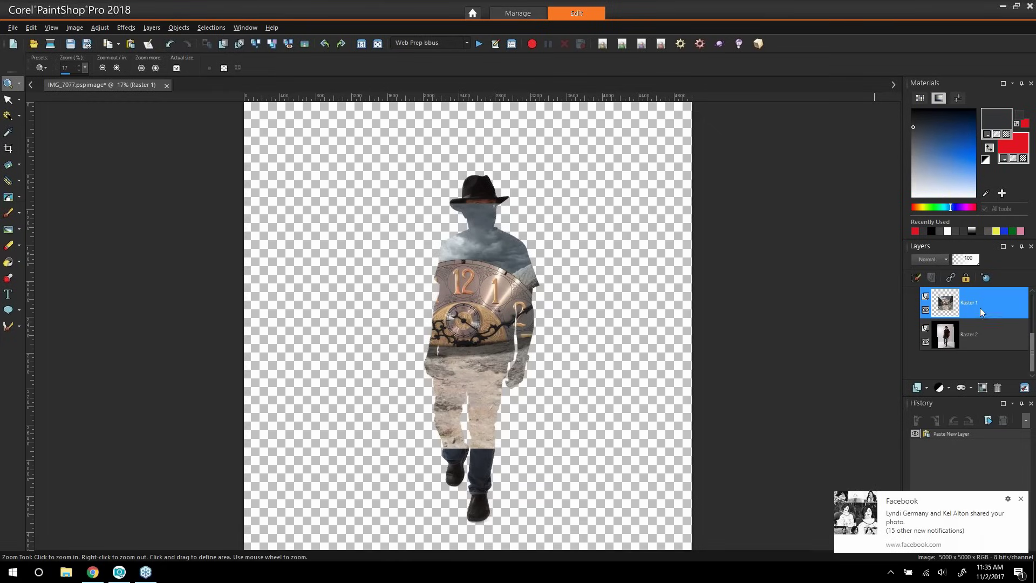
pyautogui.moveTo(979, 308); pyautogui.dragTo(984, 359)
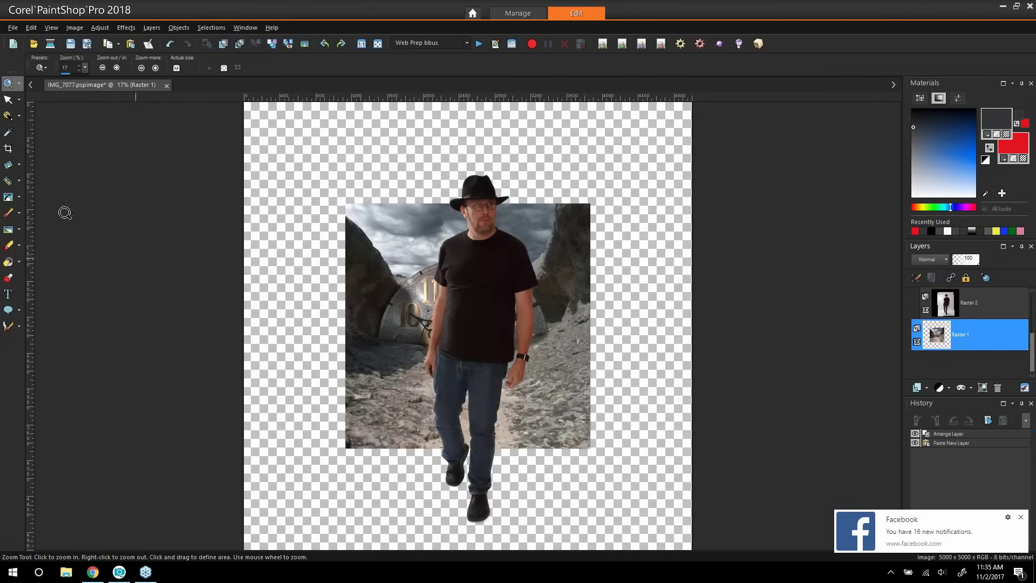
pyautogui.click(8, 99)
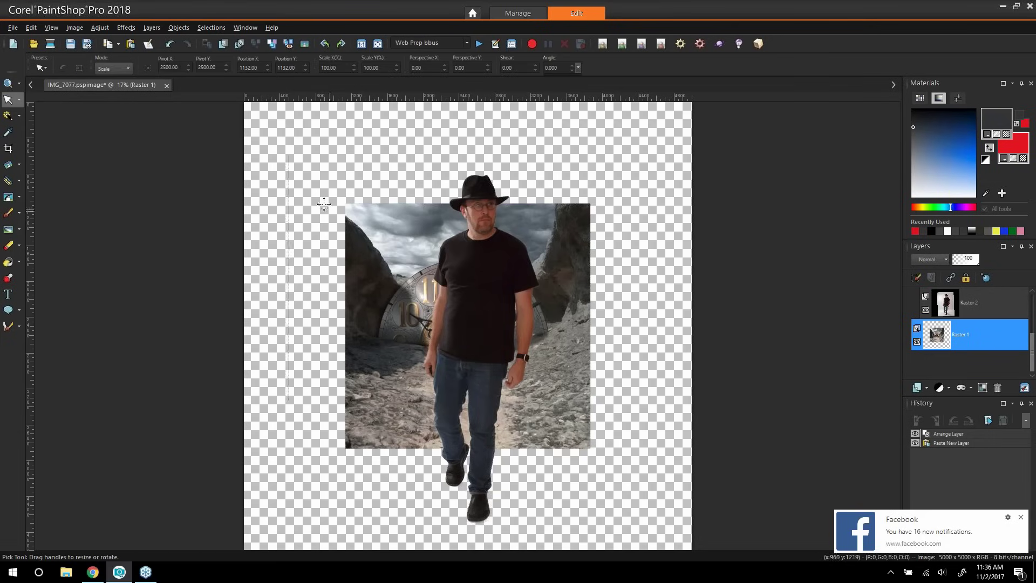
pyautogui.moveTo(297, 171); pyautogui.dragTo(280, 155)
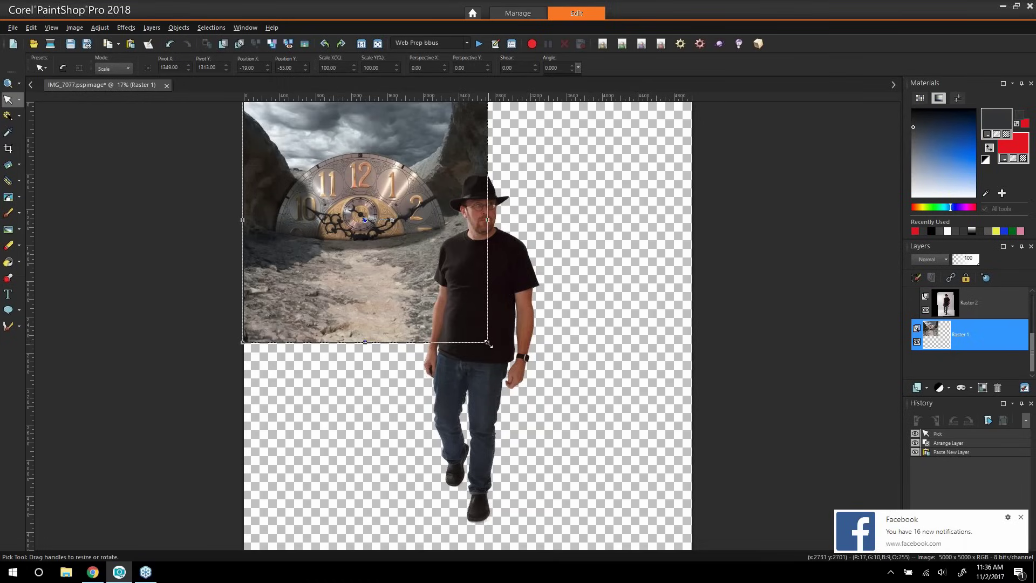
pyautogui.moveTo(488, 343); pyautogui.dragTo(708, 545)
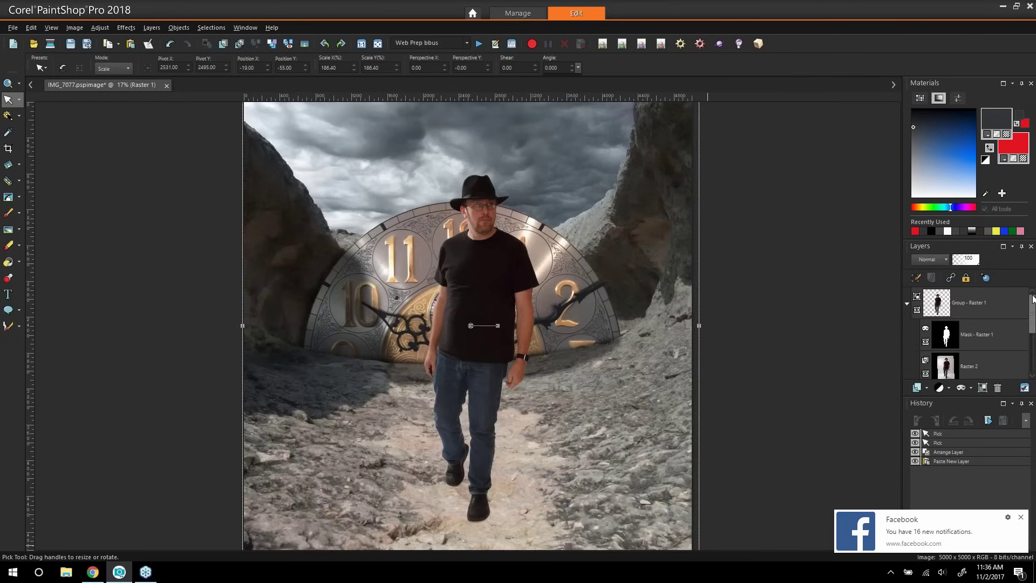
# Hide the man's mask layer to expose his studio shadow and add a new default raster layer directly above the clock composite
pyautogui.click(989, 334)
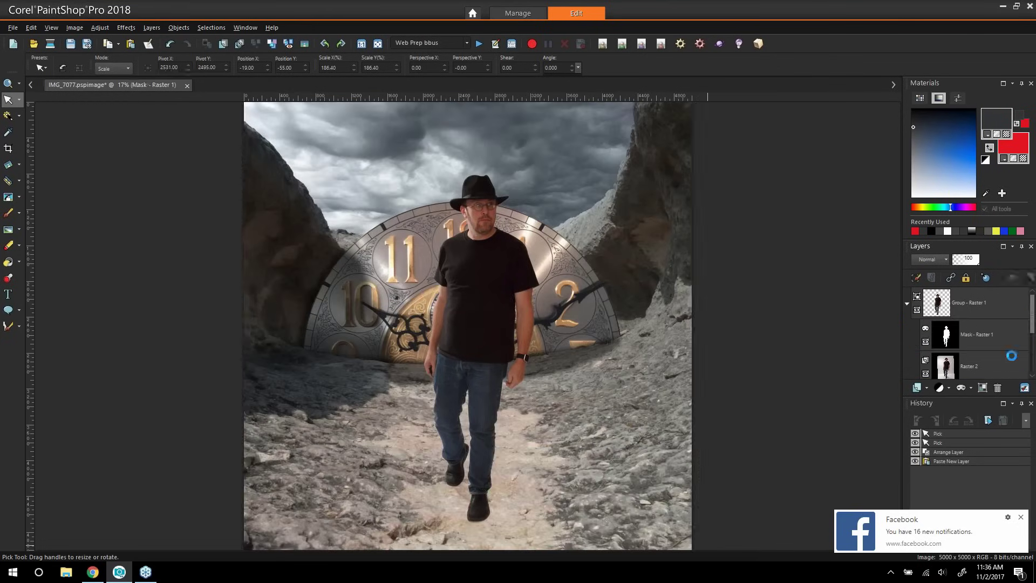
pyautogui.click(925, 343)
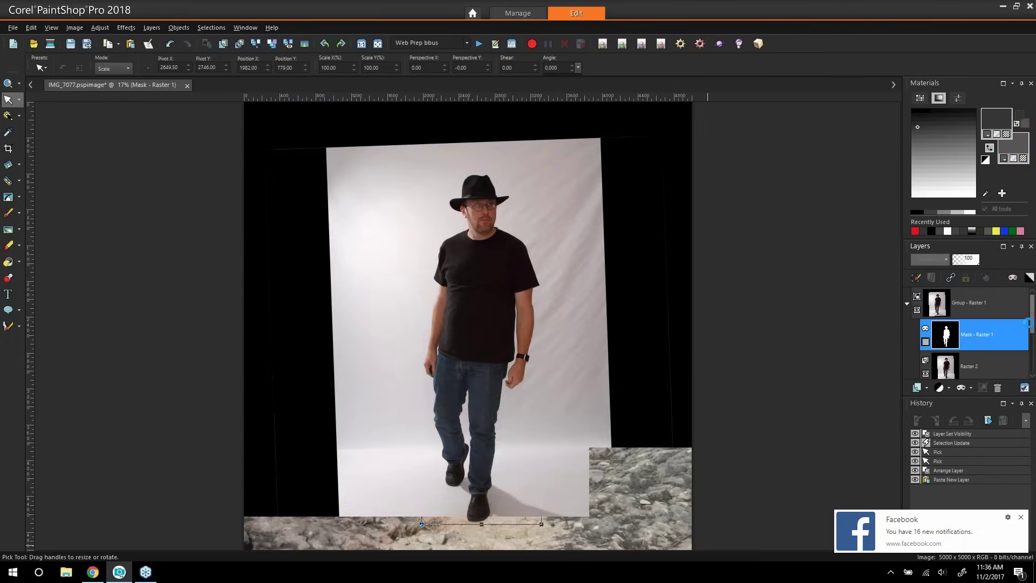
pyautogui.moveTo(1031, 323); pyautogui.dragTo(1032, 367)
pyautogui.click(983, 337)
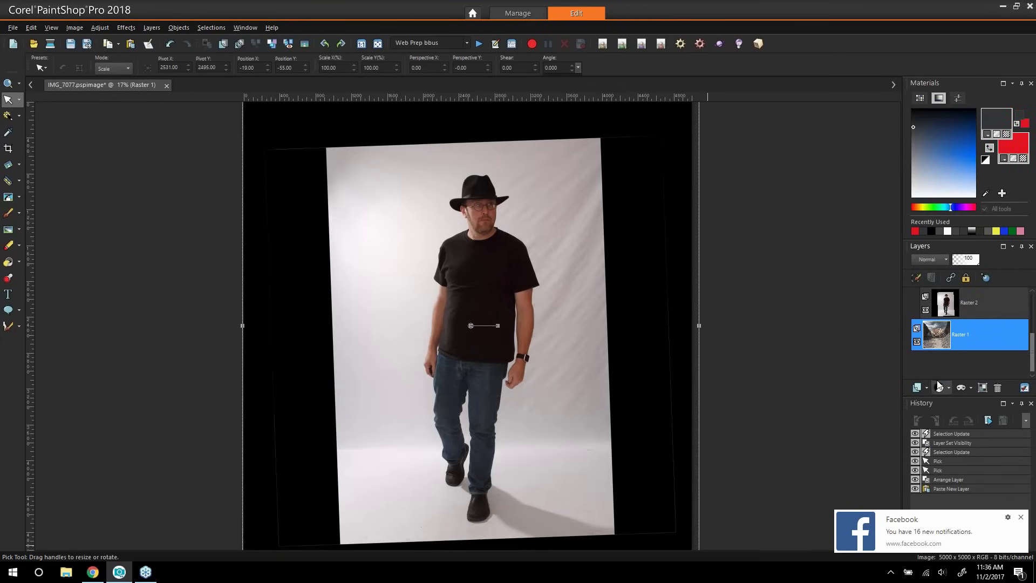
pyautogui.click(918, 389)
pyautogui.click(928, 400)
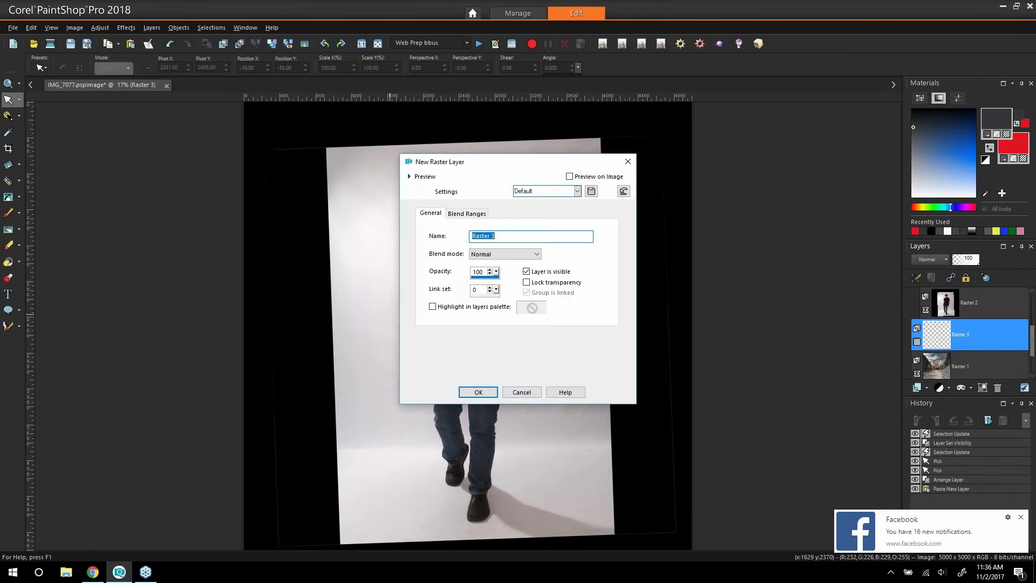
pyautogui.press('Return')
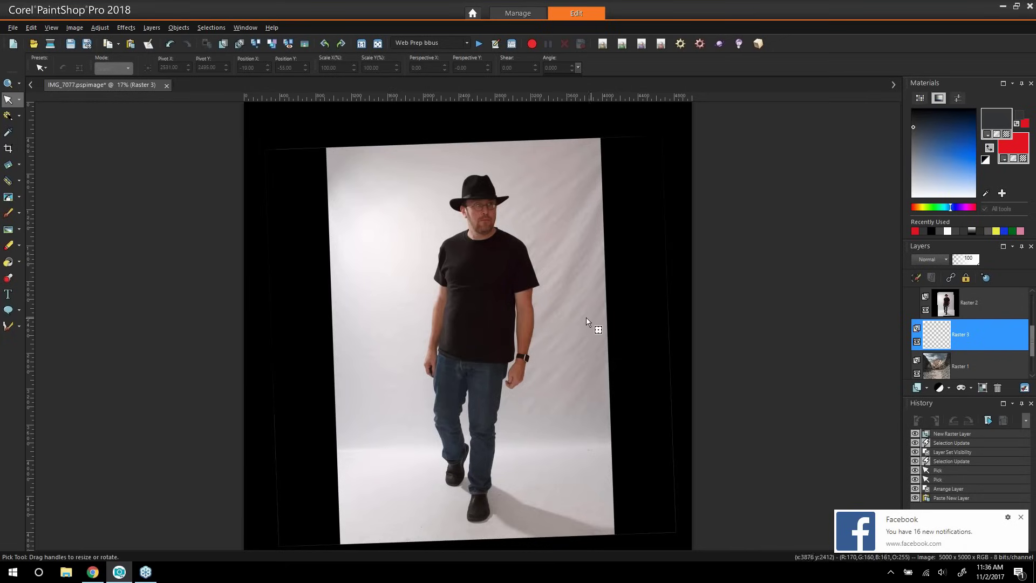
# Paint a dark cast shadow from the shoes along the studio shadow's path with a size 115, hardness 0 brush, turning the mask back on
pyautogui.click(9, 212)
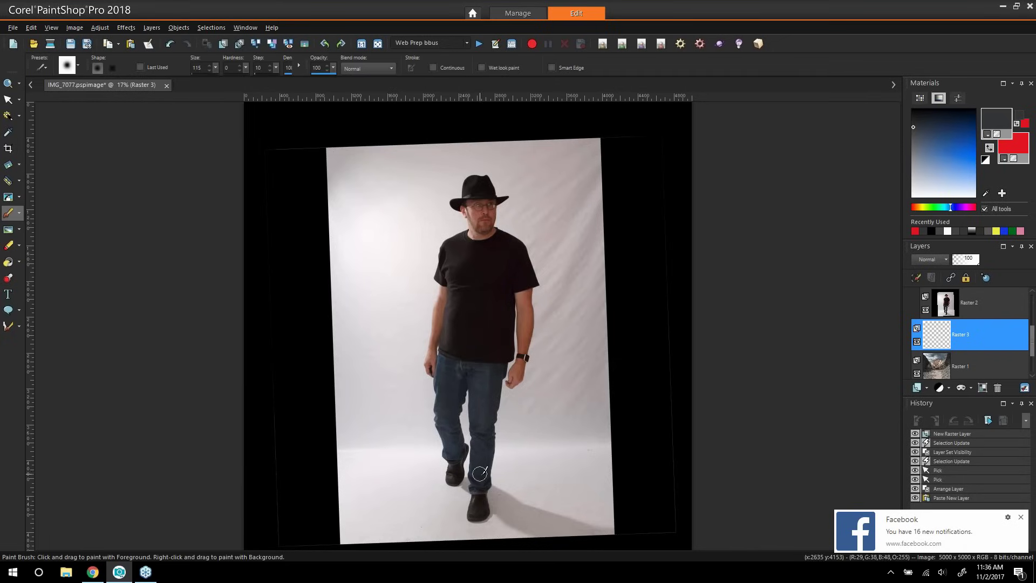
pyautogui.moveTo(466, 481); pyautogui.dragTo(488, 491)
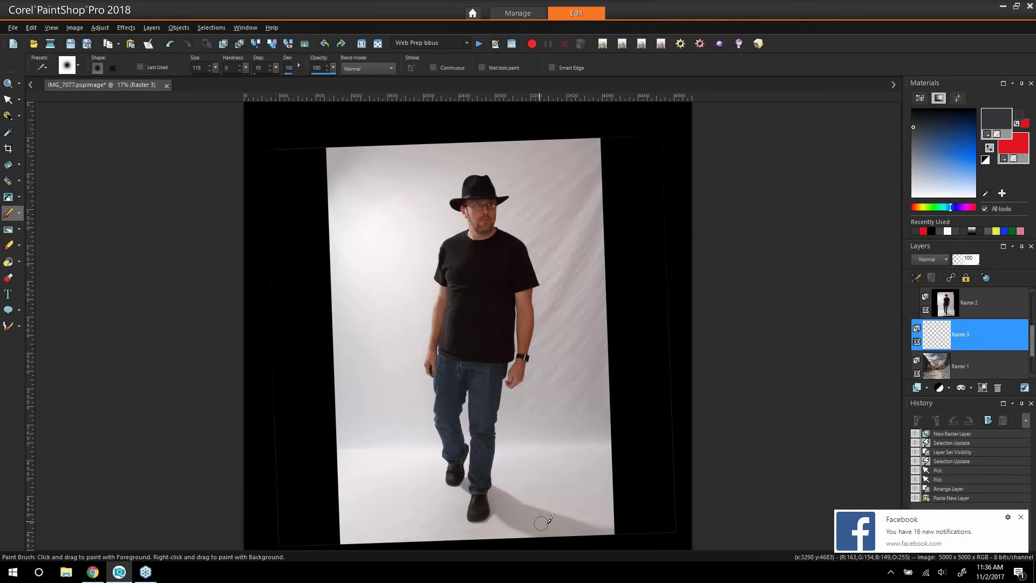
pyautogui.moveTo(616, 544); pyautogui.dragTo(567, 537)
pyautogui.scroll(1, 1032, 332)
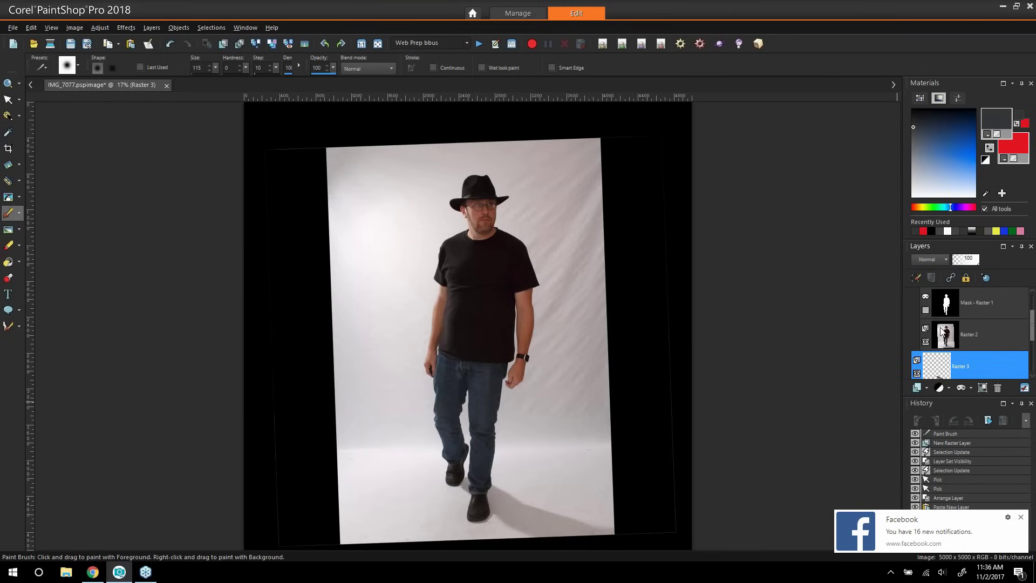
pyautogui.click(925, 310)
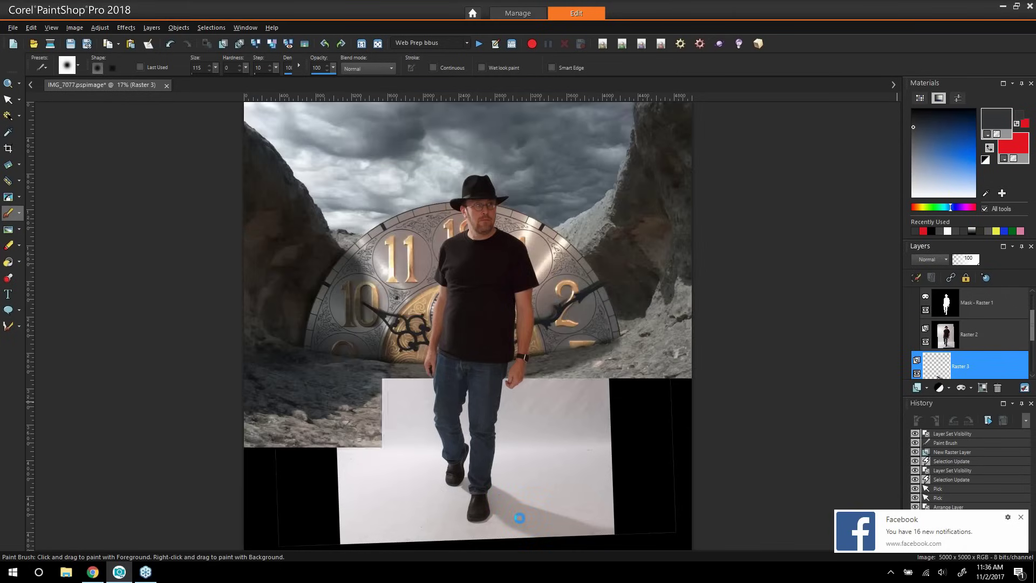
pyautogui.moveTo(509, 508)
pyautogui.mouseDown()
pyautogui.moveTo(595, 548)
pyautogui.moveTo(554, 541)
pyautogui.moveTo(485, 502)
pyautogui.moveTo(459, 474)
pyautogui.moveTo(568, 538)
pyautogui.moveTo(544, 531)
pyautogui.moveTo(535, 515)
pyautogui.moveTo(624, 545)
pyautogui.mouseUp()
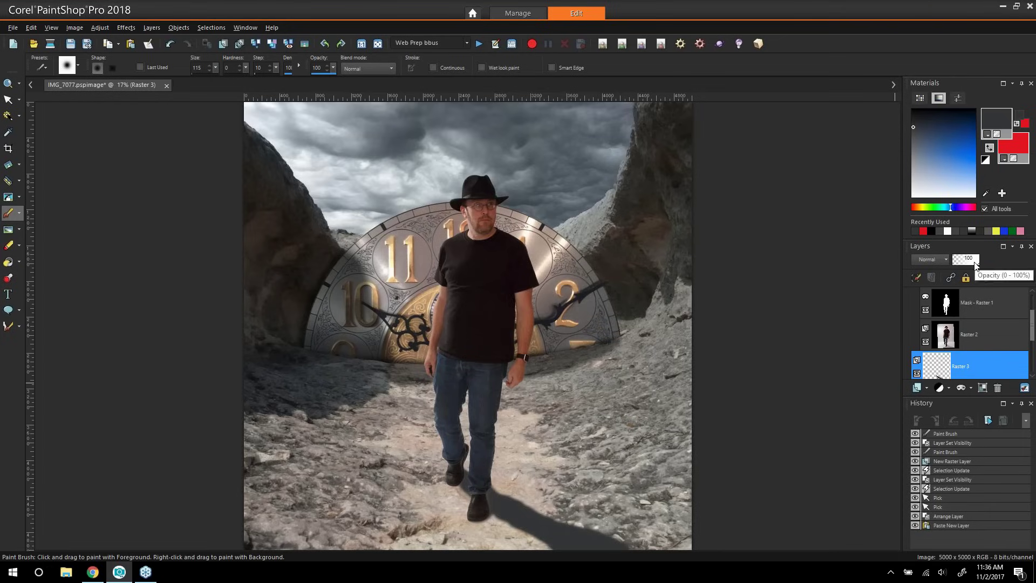
# Set the man's shadow layer to Multiply blend mode and lower its opacity to 73
pyautogui.click(938, 259)
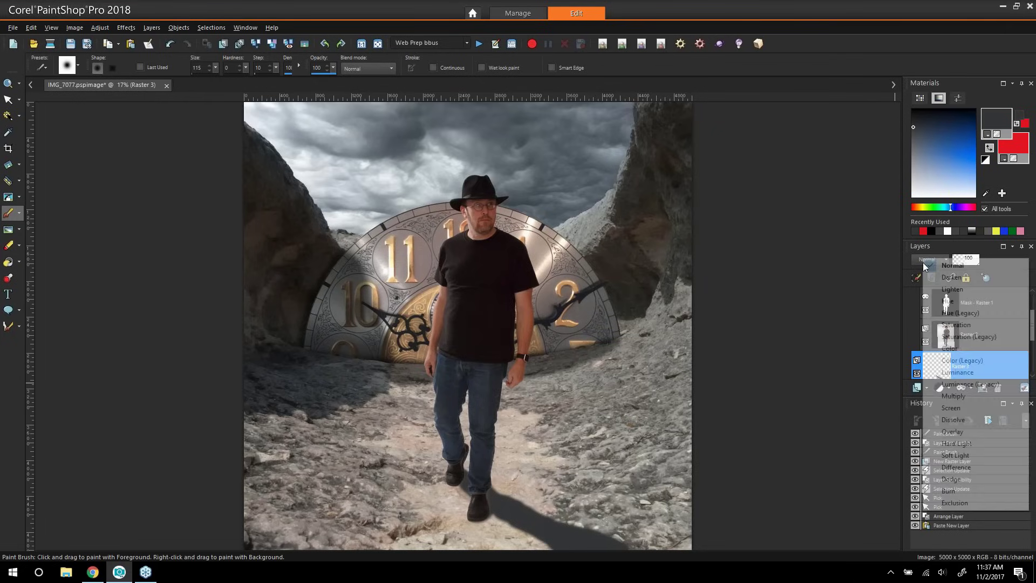
pyautogui.click(964, 396)
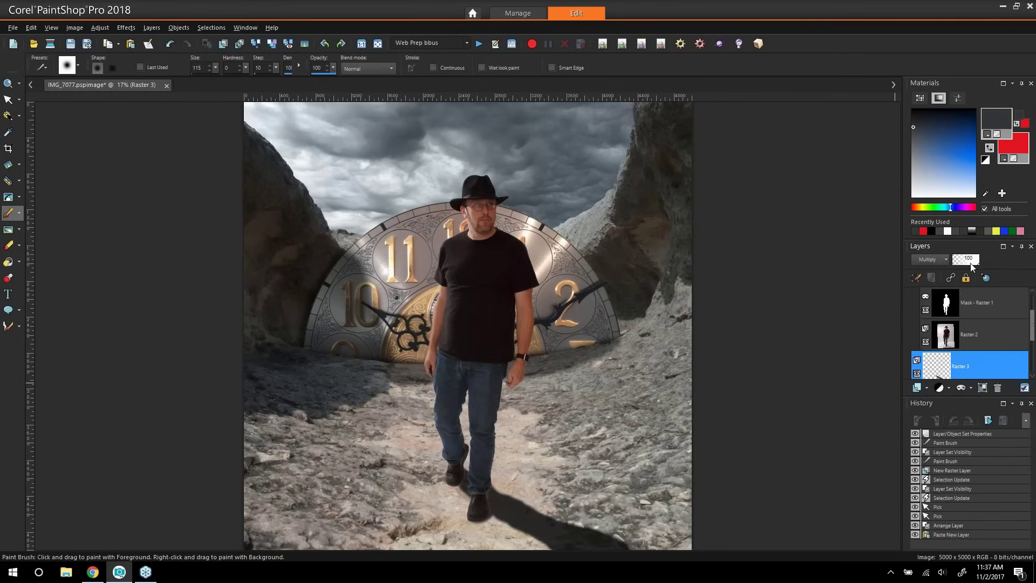
pyautogui.moveTo(977, 260); pyautogui.dragTo(974, 264)
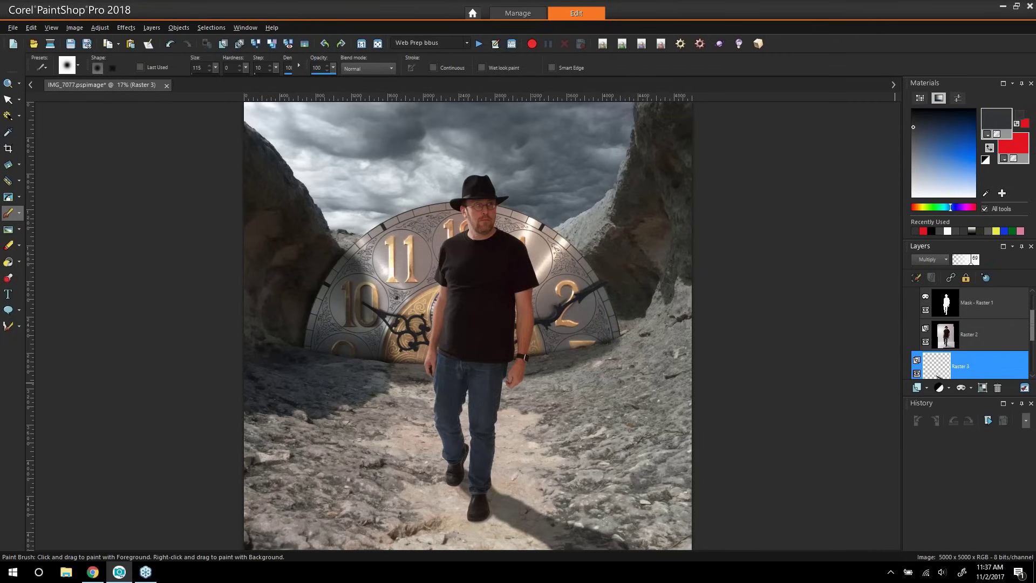
pyautogui.press('z')
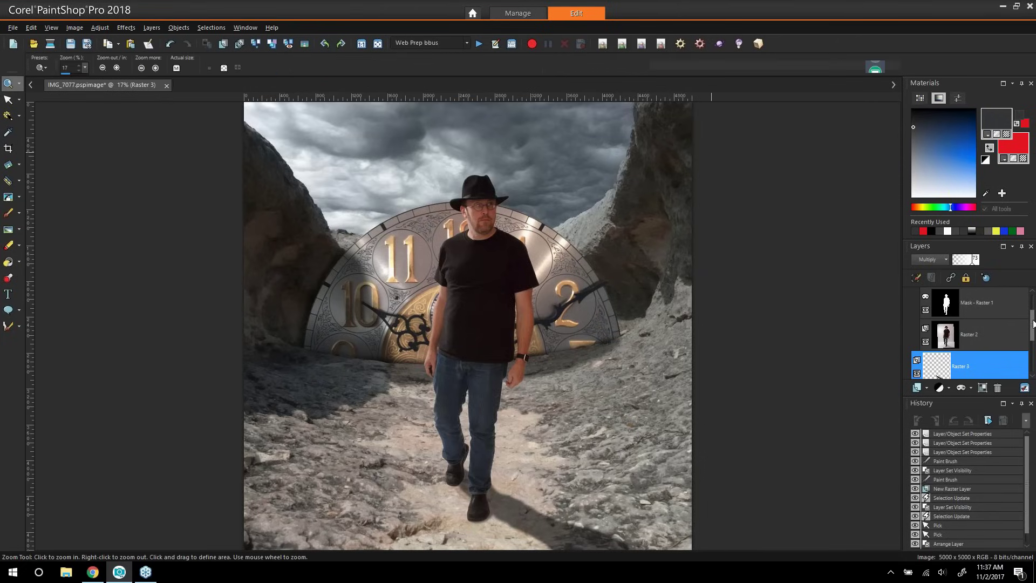
# Duplicate everything visible into a new merged layer above the man's masked group
pyautogui.moveTo(1032, 324); pyautogui.dragTo(1033, 305)
pyautogui.click(998, 301)
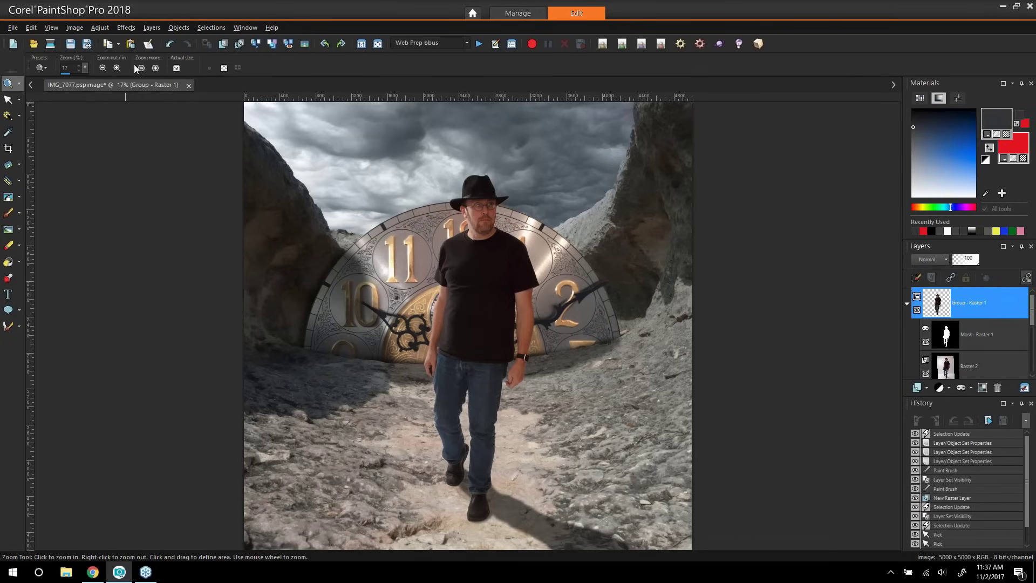
pyautogui.click(150, 43)
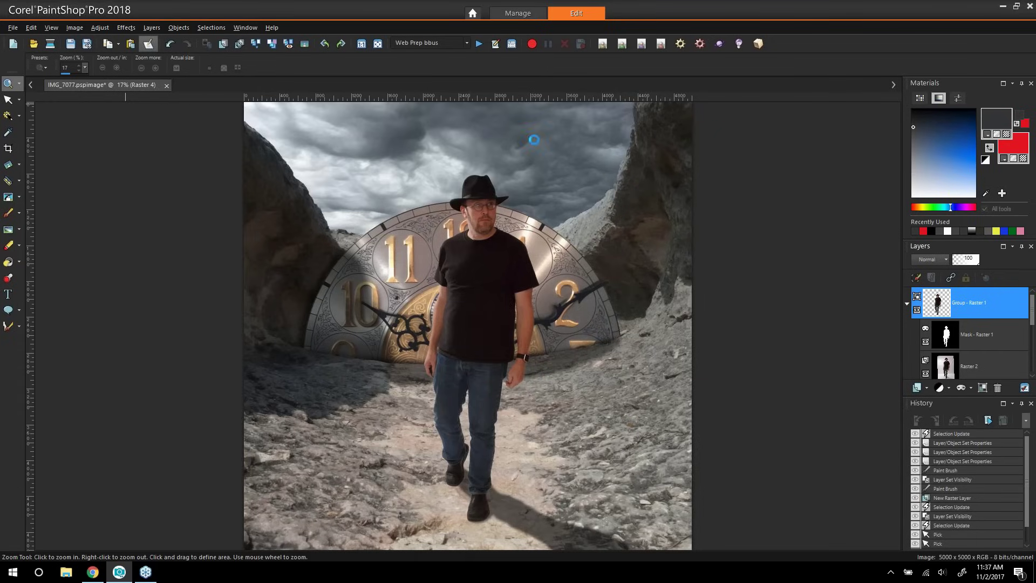
# Apply Color Efex Pro 4 to the merged layer with the Harley recipe plus a light blue Colorize filter, method 6 at 17% strength
pyautogui.click(129, 28)
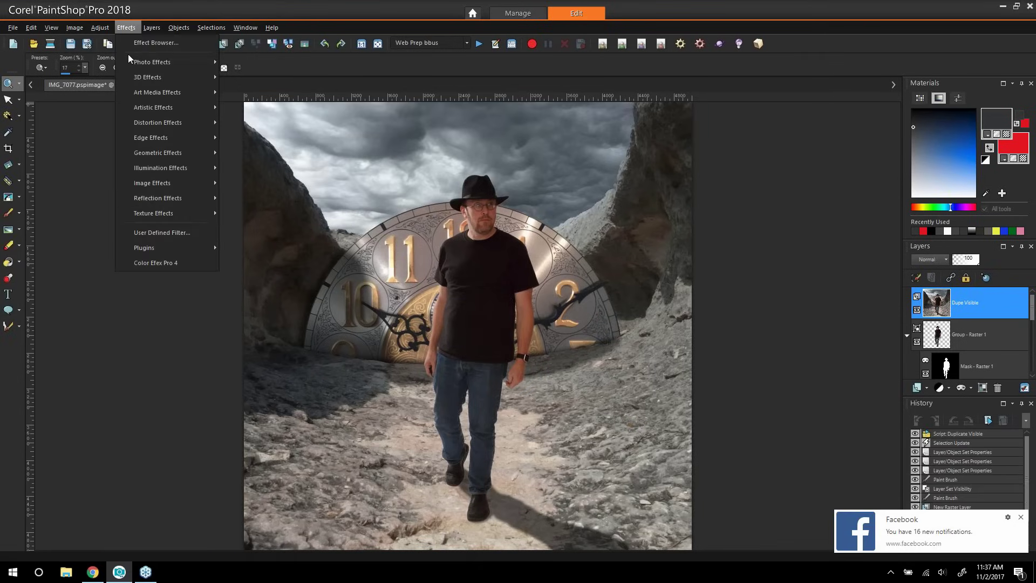
pyautogui.click(170, 262)
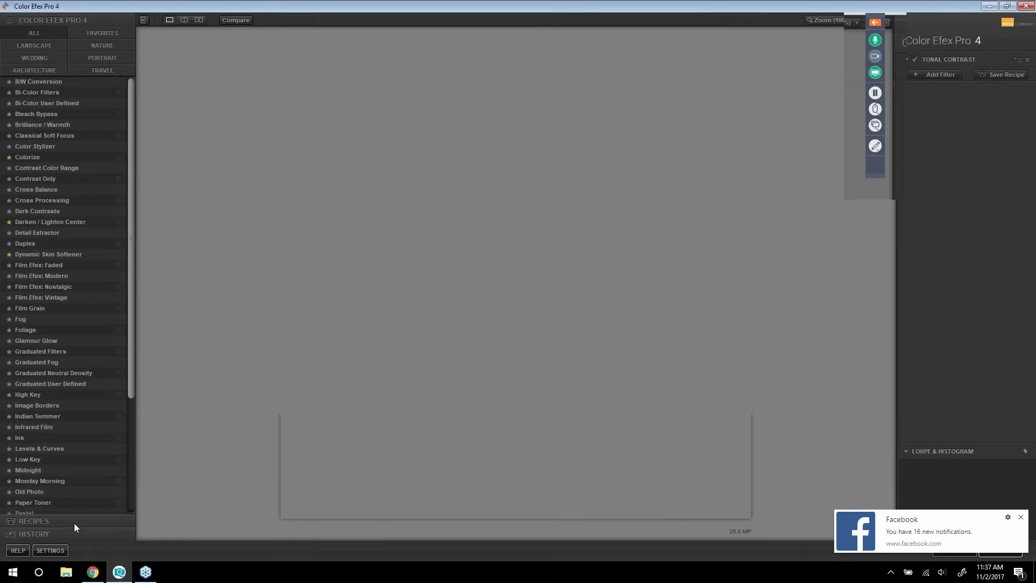
pyautogui.click(74, 523)
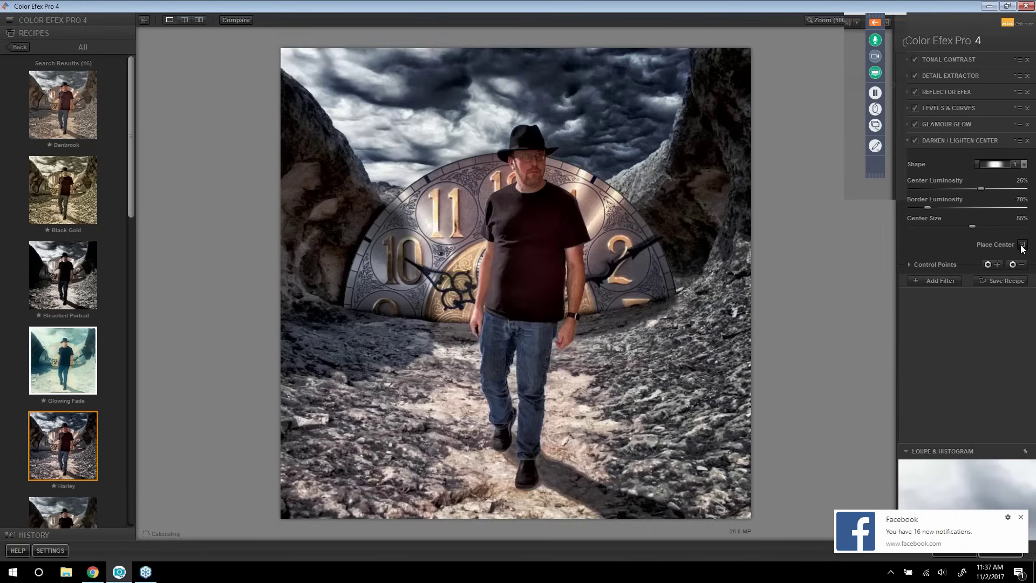
pyautogui.click(939, 280)
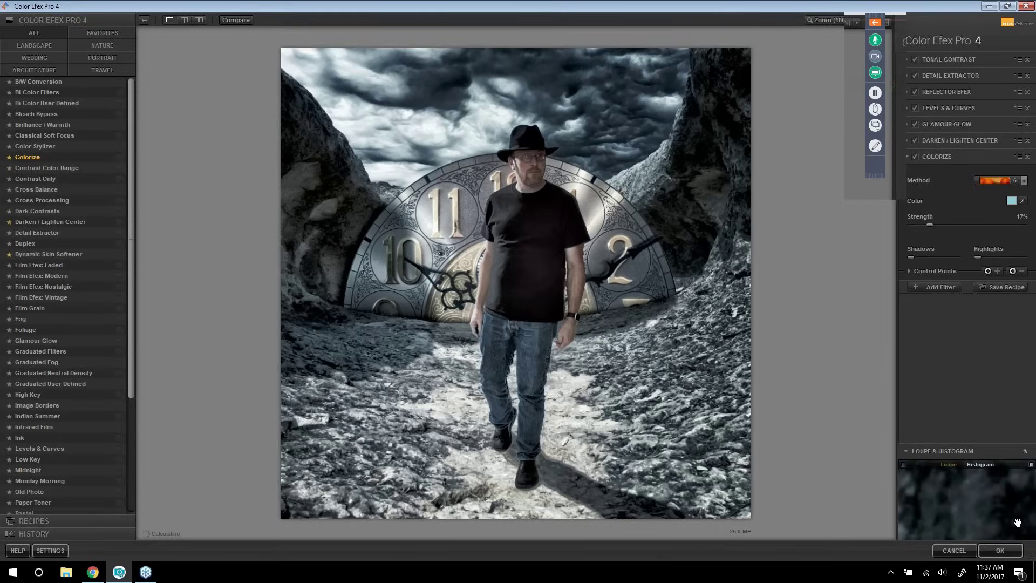
pyautogui.click(1000, 550)
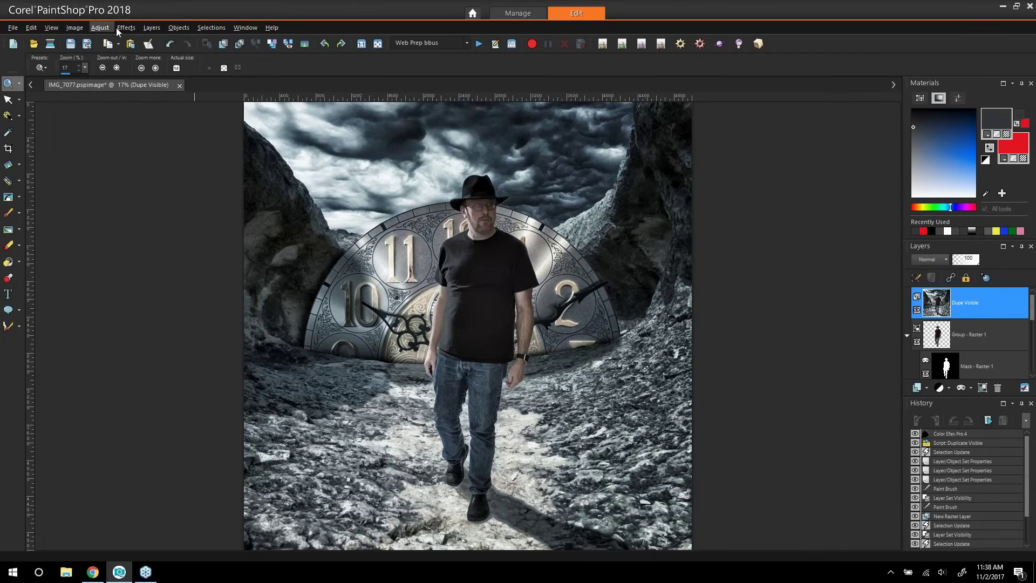
# Reduce the merged layer's saturation to -25 with Hue/Saturation/Lightness, comparing the image with and without the preview
pyautogui.click(93, 30)
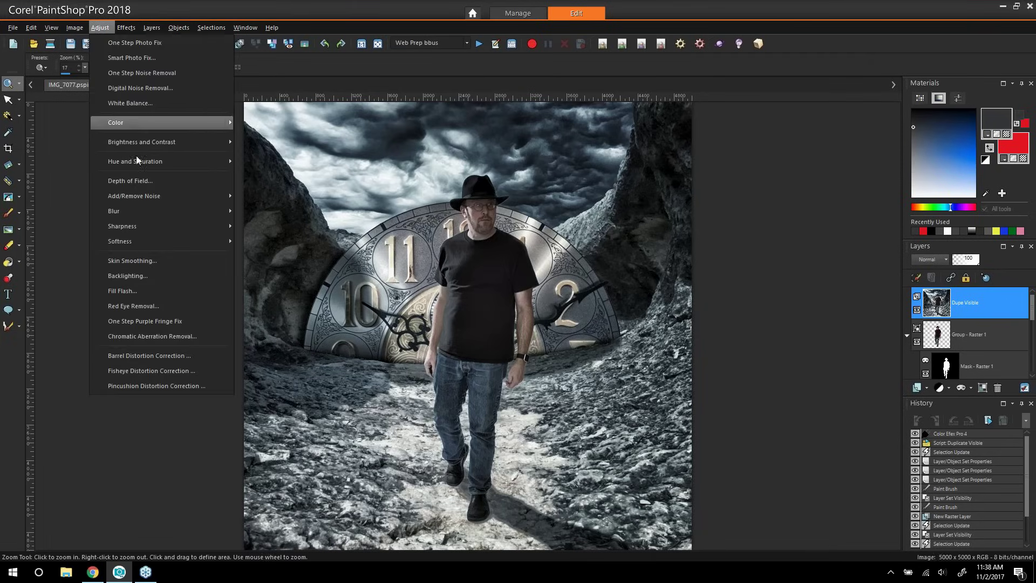
pyautogui.moveTo(138, 161)
pyautogui.click(290, 177)
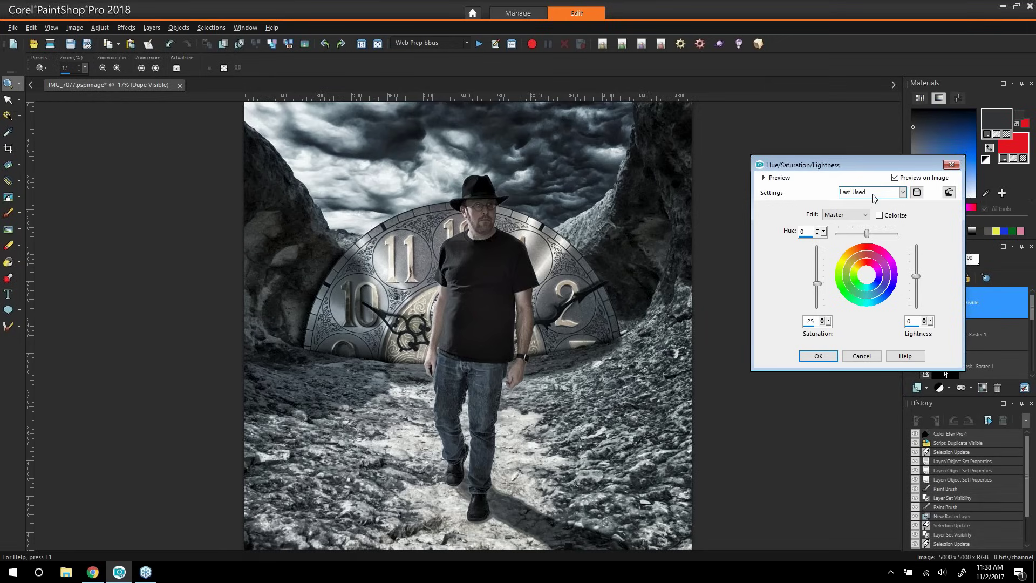
pyautogui.click(895, 177)
pyautogui.click(895, 177)
pyautogui.click(818, 356)
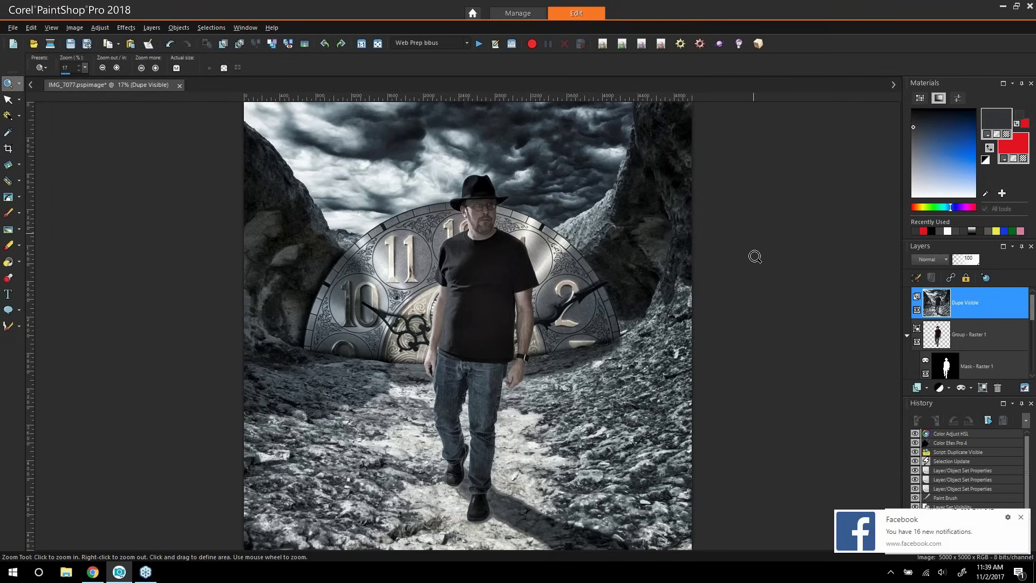
# Try the Web Prep bbus script on the finished composite and undo it to restore the full-size image
pyautogui.click(1022, 518)
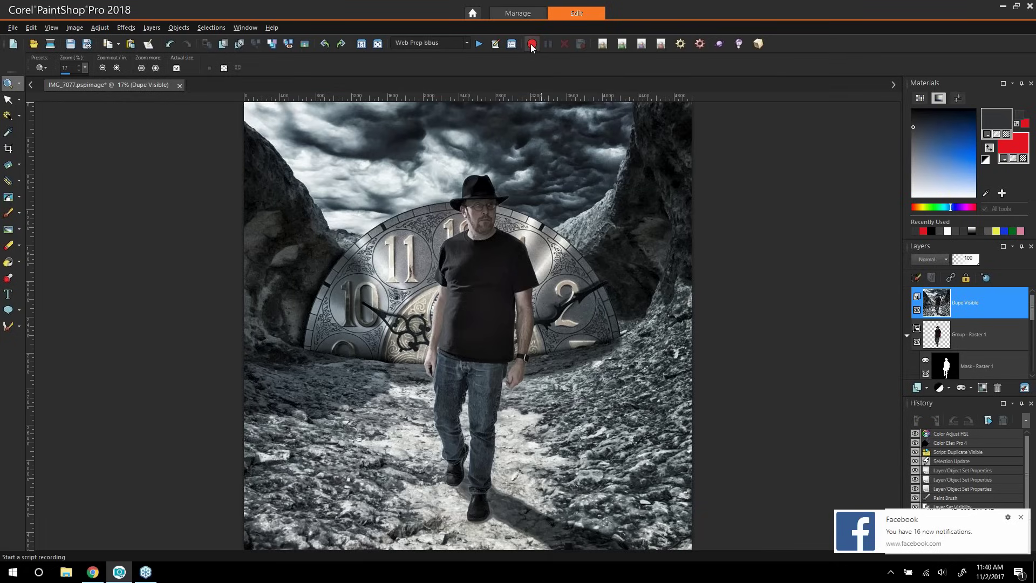
pyautogui.click(531, 47)
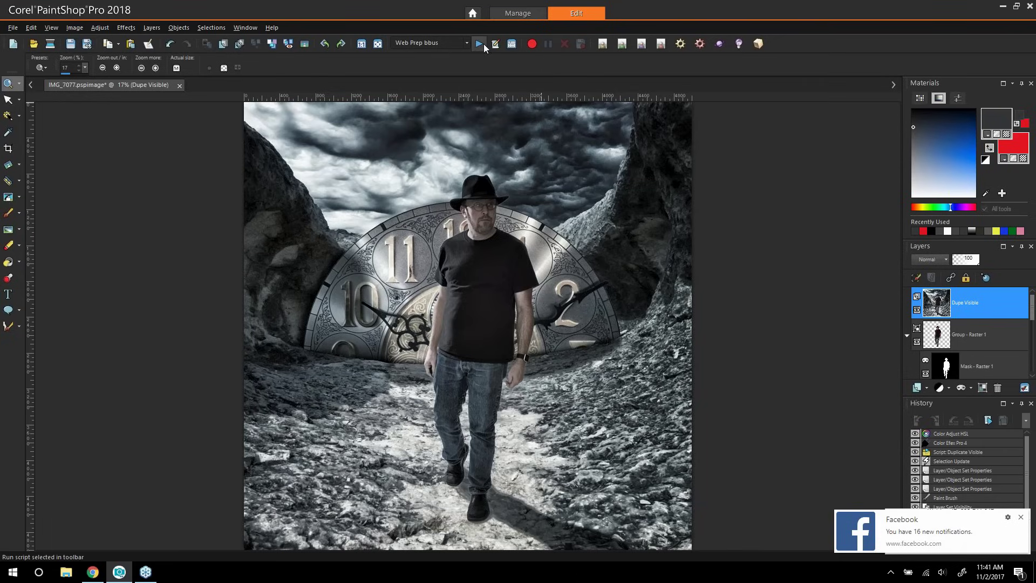
pyautogui.click(478, 45)
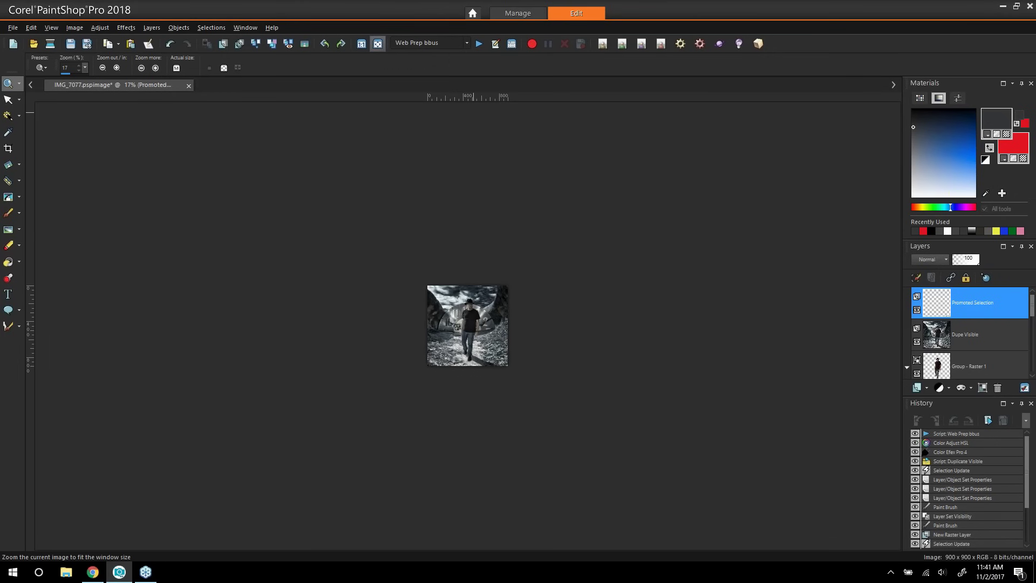
pyautogui.click(378, 43)
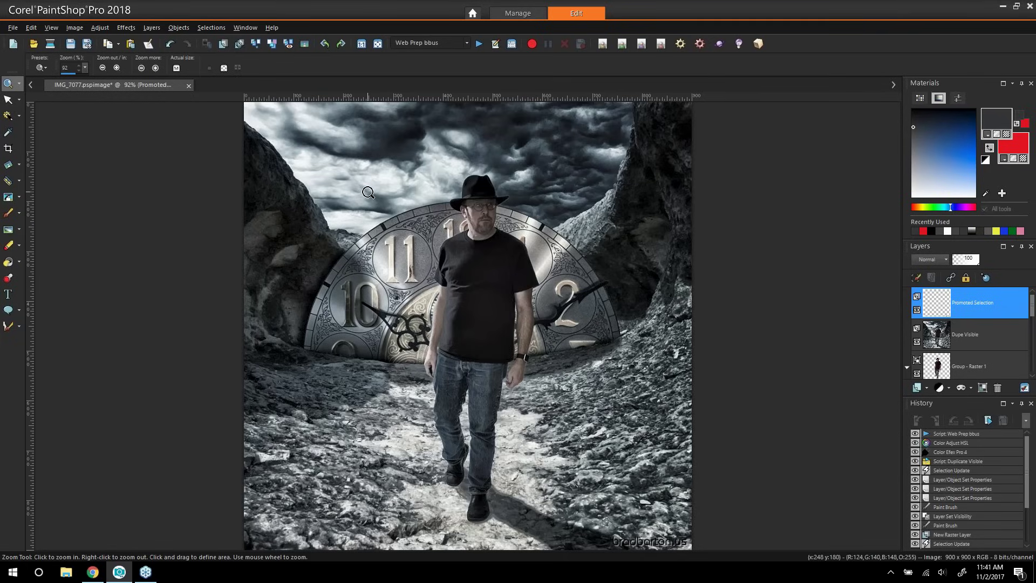
pyautogui.click(171, 44)
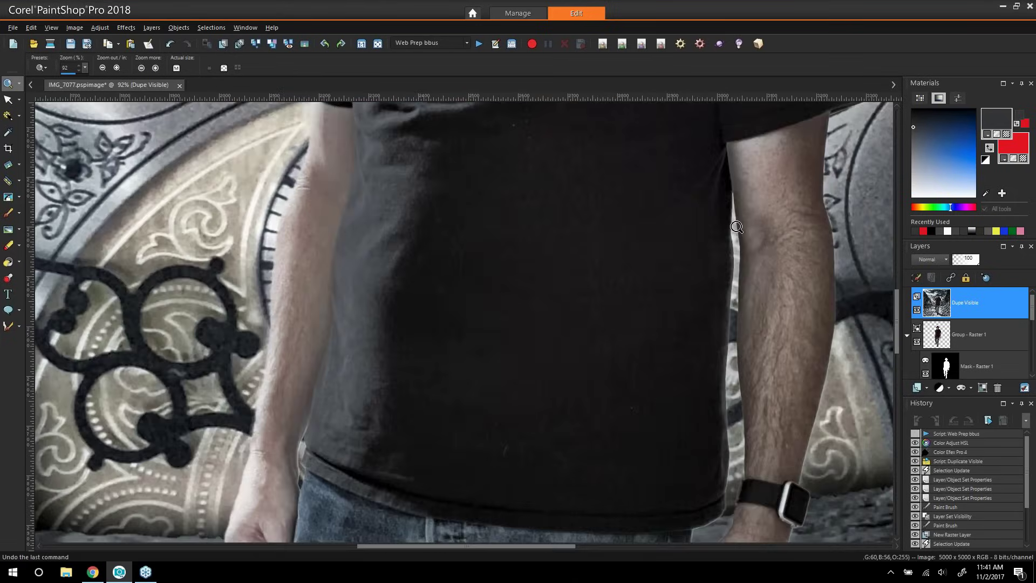
pyautogui.click(377, 44)
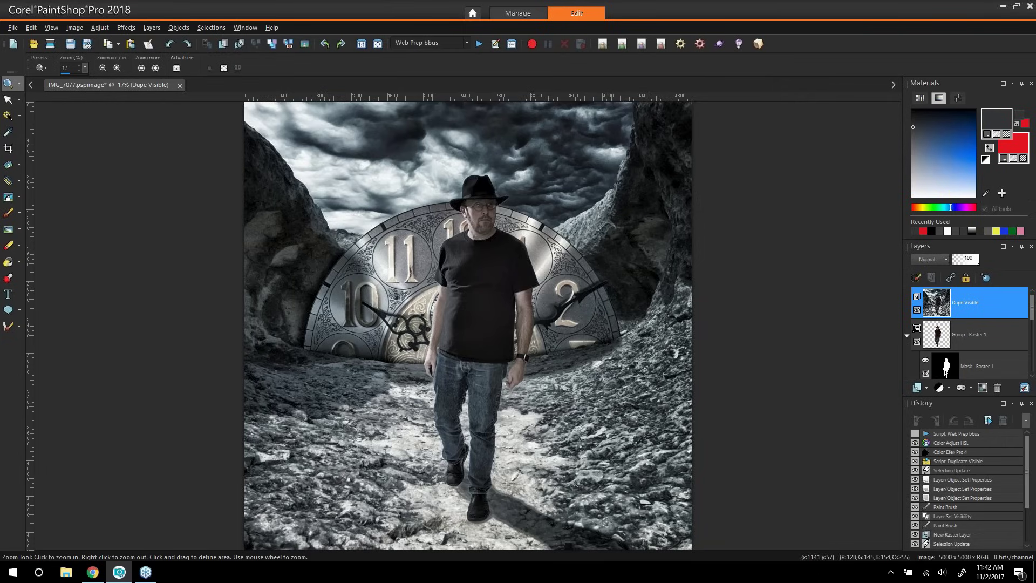
# Hide the merged Dupe Visible layer, select the man's mask layer and switch the mask's visibility off and on
pyautogui.click(916, 312)
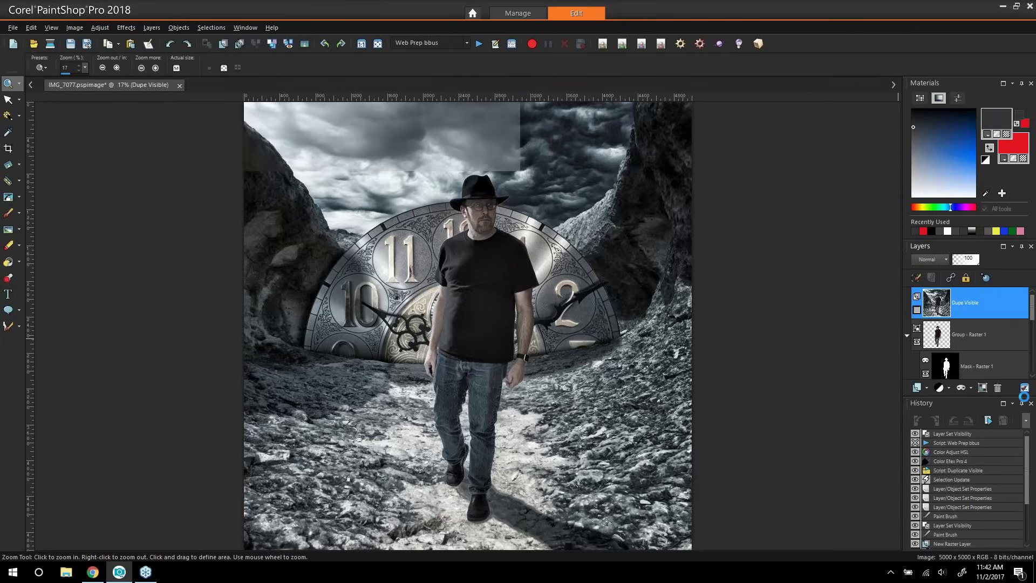
pyautogui.click(999, 357)
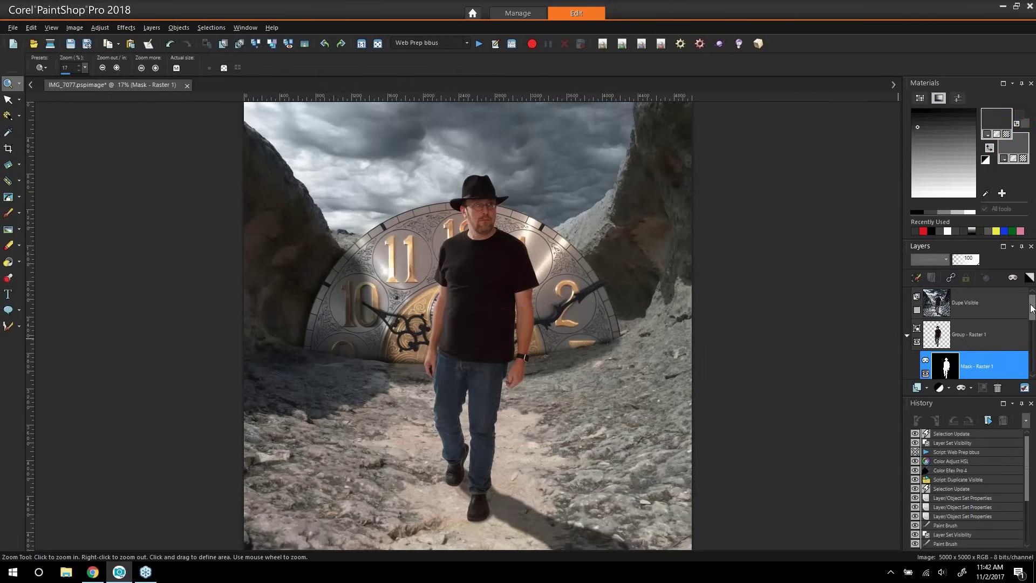
pyautogui.scroll(-1, 1033, 320)
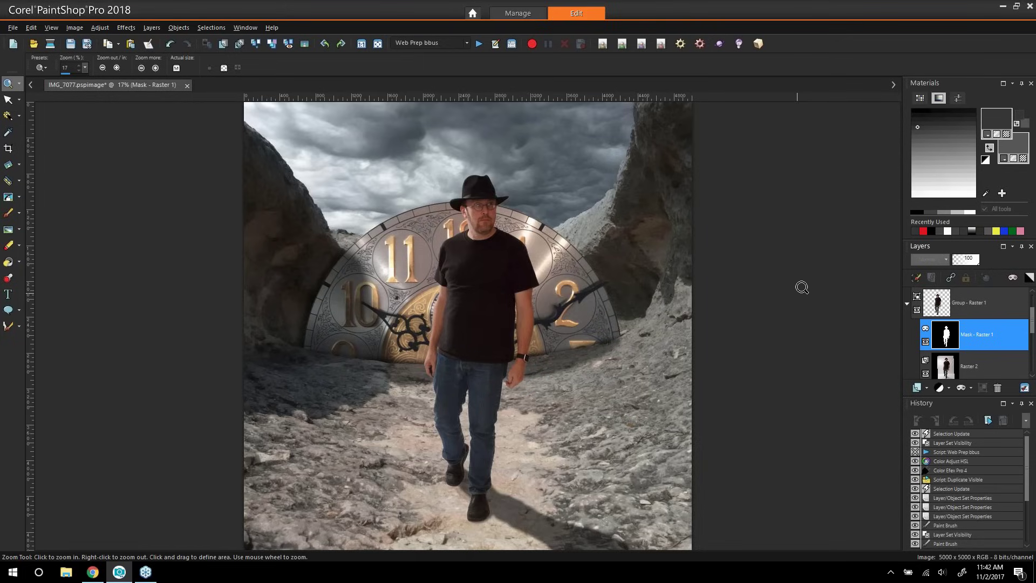
pyautogui.moveTo(948, 337)
pyautogui.click(926, 342)
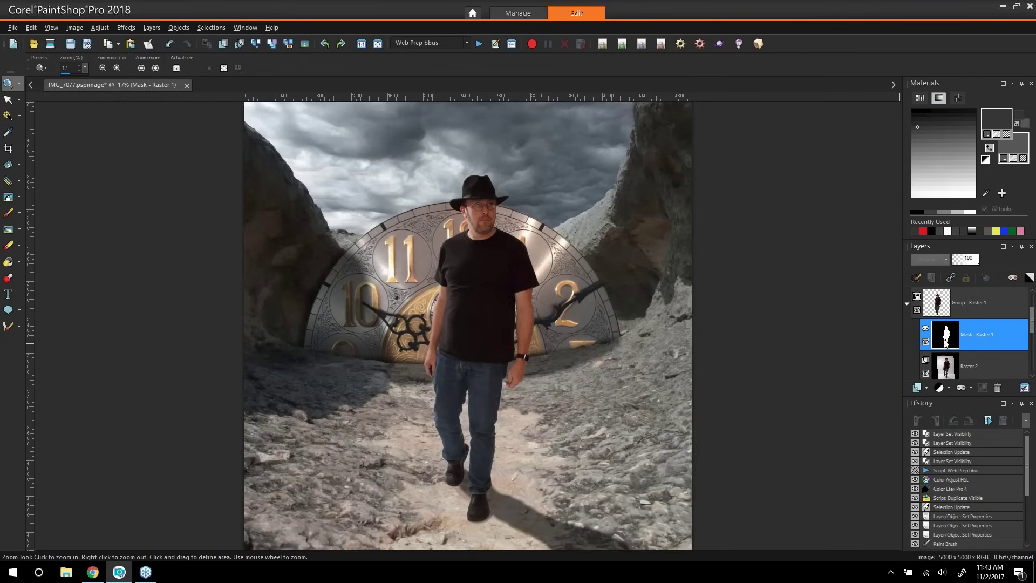
# Try painting mid grey with a soft brush over the man's face and hat brim on the mask, and undo the stroke
pyautogui.moveTo(947, 345)
pyautogui.click(912, 109)
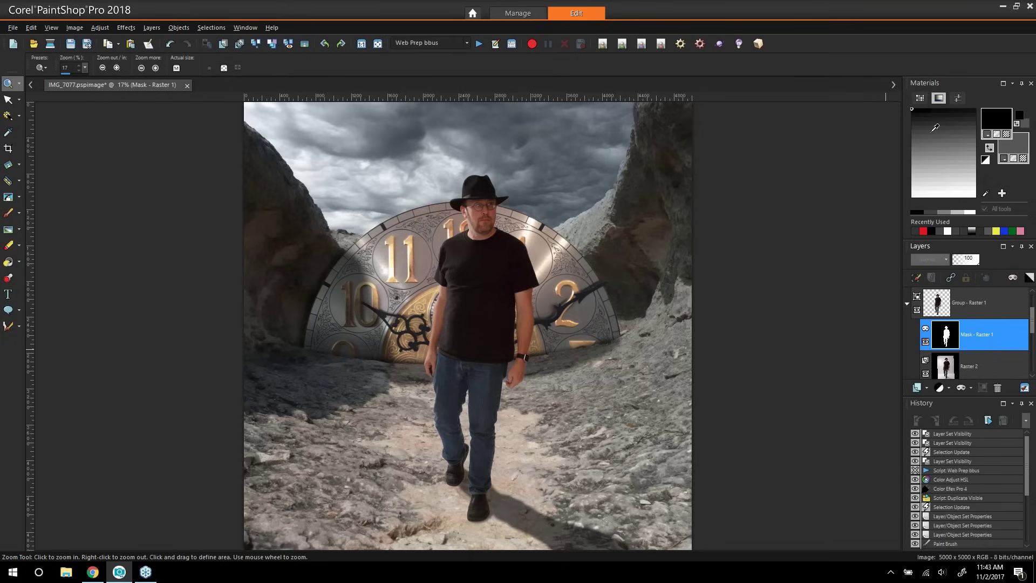
pyautogui.click(940, 156)
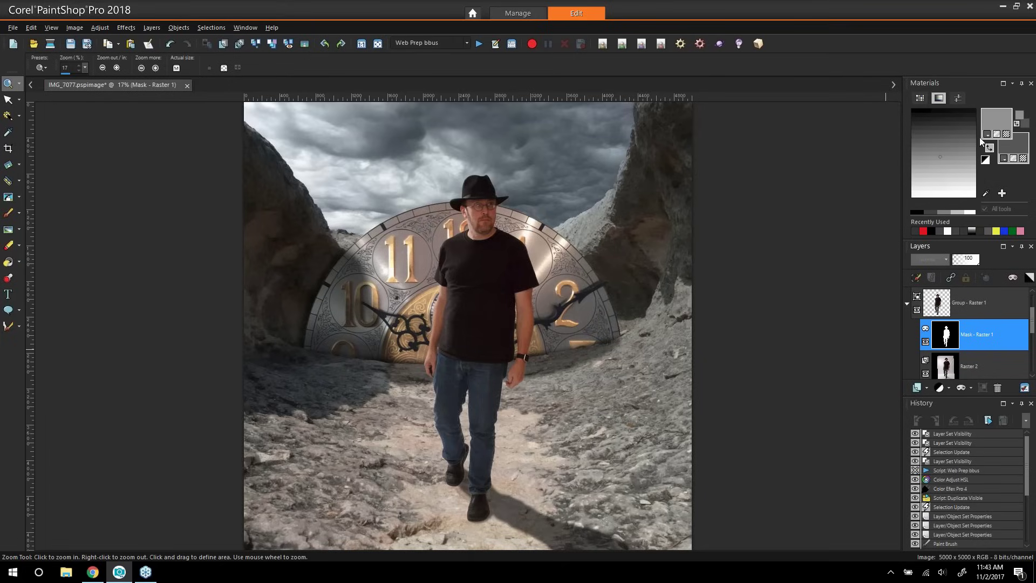
pyautogui.click(966, 149)
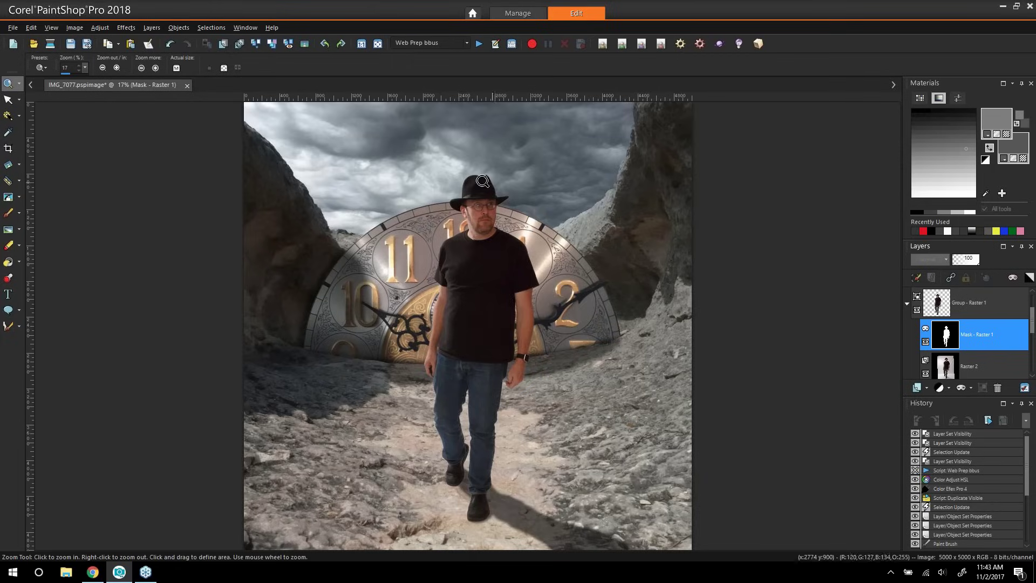
pyautogui.moveTo(468, 177); pyautogui.dragTo(576, 228)
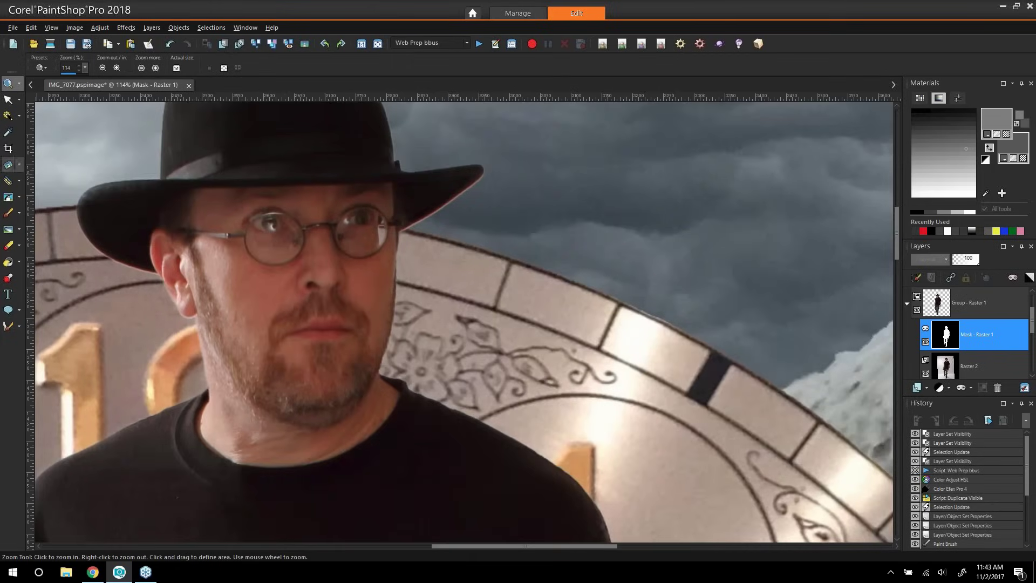
pyautogui.click(8, 212)
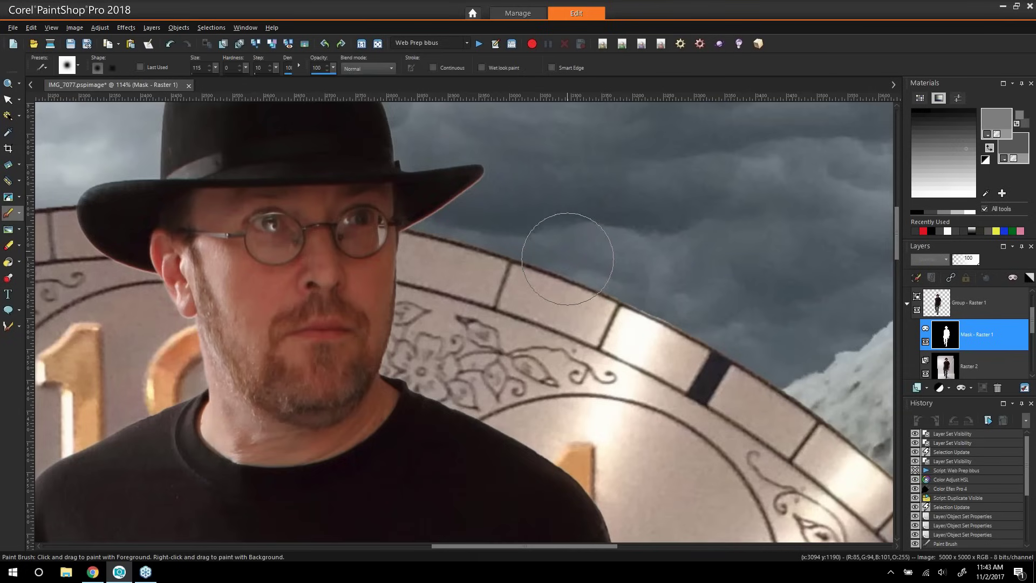
pyautogui.moveTo(568, 254); pyautogui.dragTo(568, 243)
pyautogui.moveTo(345, 276)
pyautogui.mouseDown()
pyautogui.moveTo(419, 196)
pyautogui.moveTo(479, 169)
pyautogui.moveTo(397, 280)
pyautogui.moveTo(366, 363)
pyautogui.moveTo(320, 240)
pyautogui.moveTo(249, 240)
pyautogui.moveTo(367, 213)
pyautogui.mouseUp()
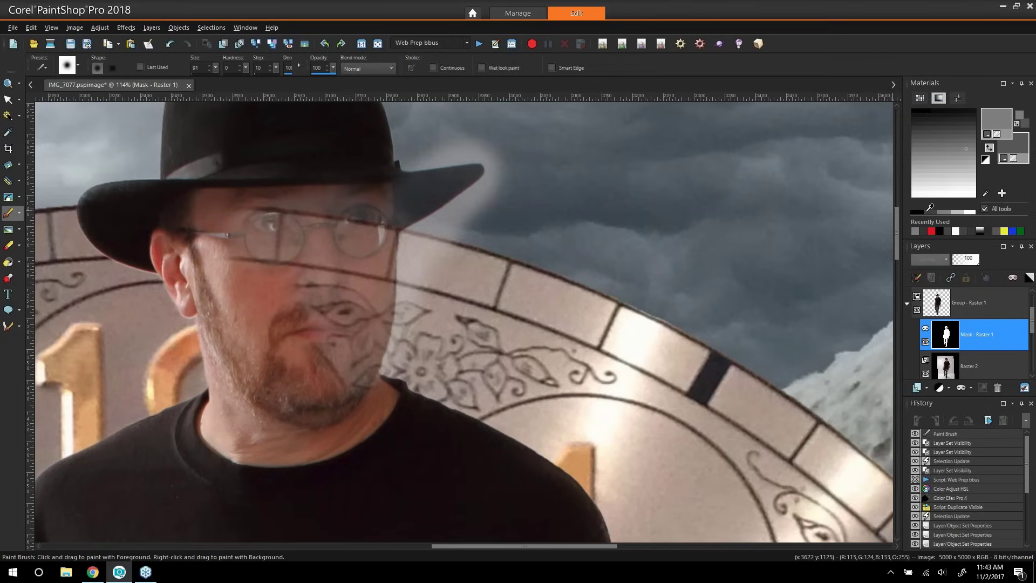
pyautogui.click(916, 434)
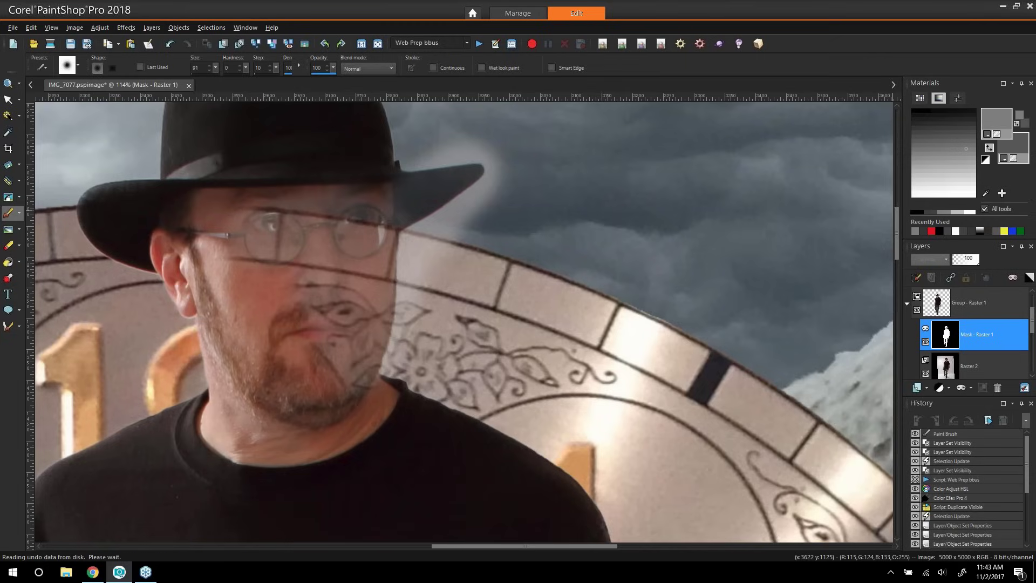
pyautogui.click(377, 45)
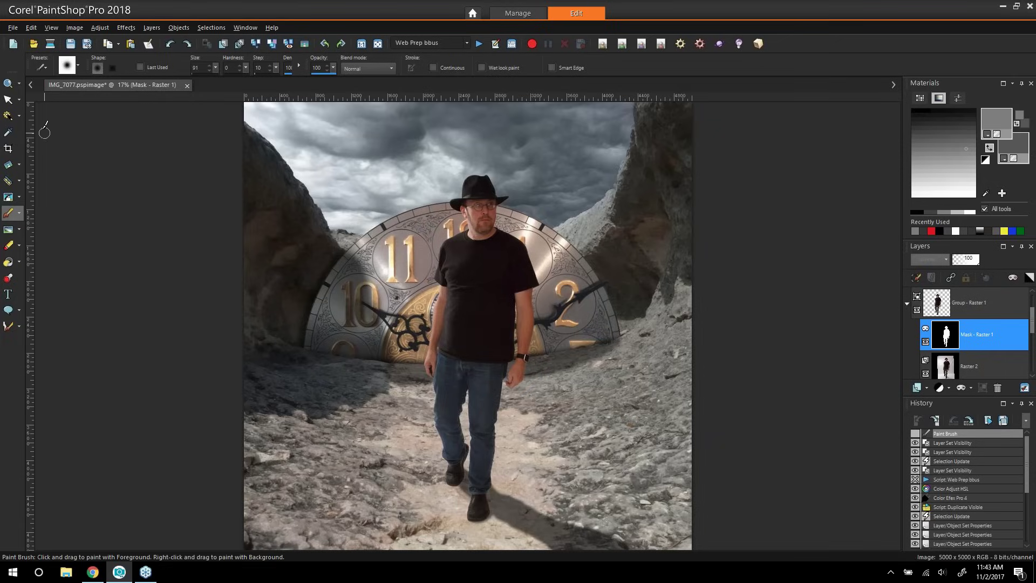
# Paint black on the mask across the man's shoulder beside his neck to hide that part of the shirt
pyautogui.click(8, 84)
pyautogui.moveTo(436, 193); pyautogui.dragTo(569, 258)
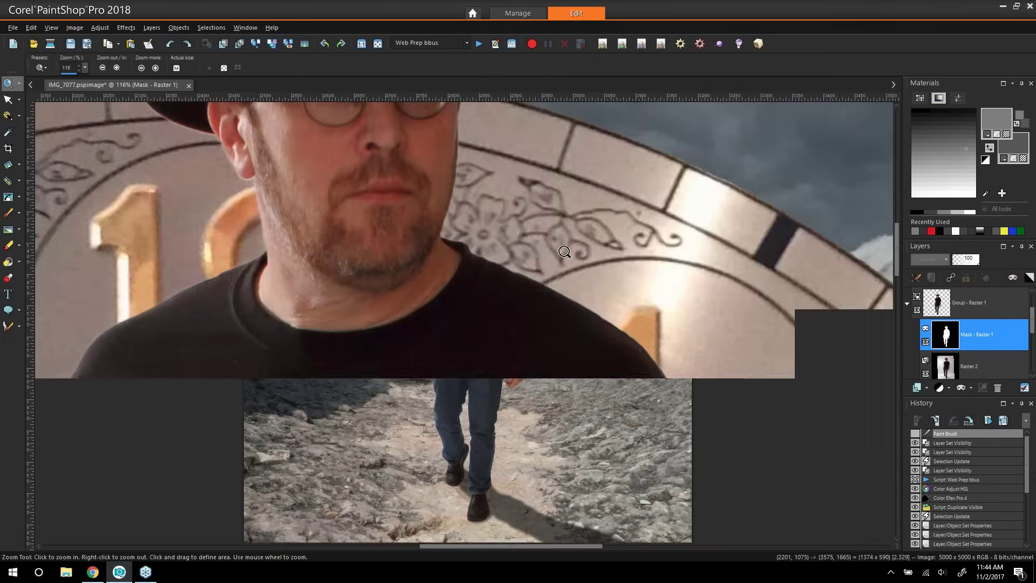
pyautogui.click(912, 212)
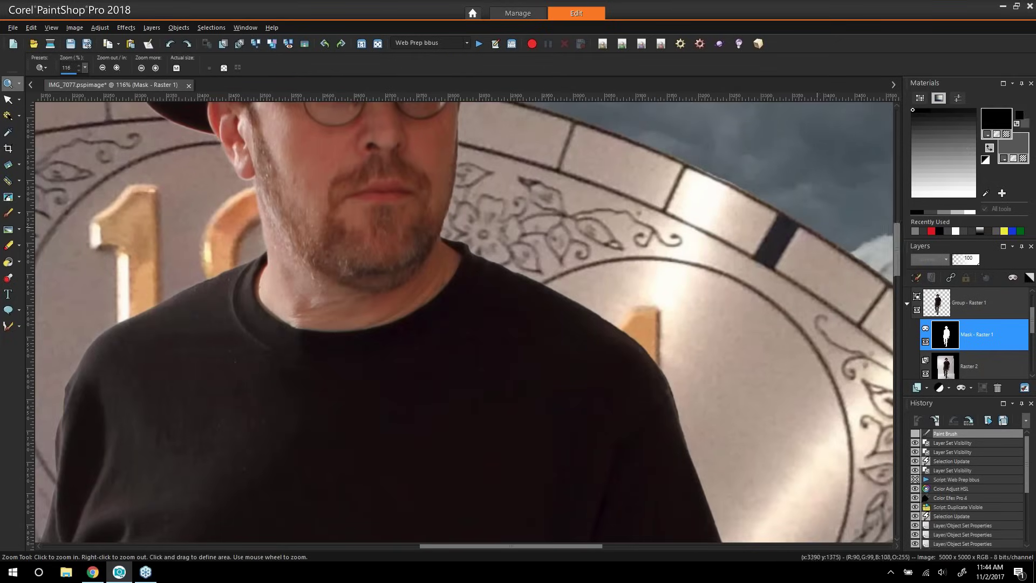
pyautogui.click(9, 212)
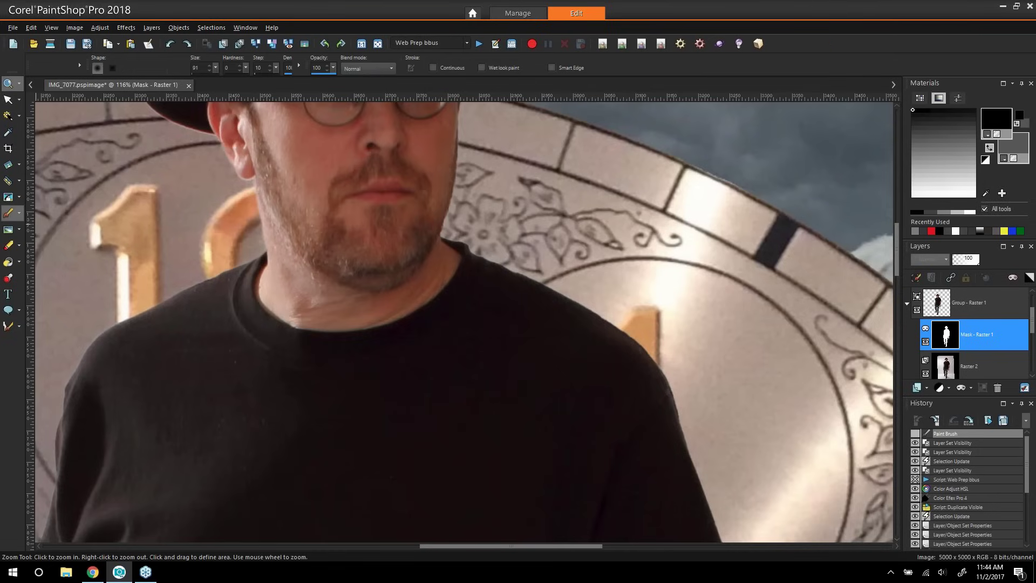
pyautogui.moveTo(485, 295)
pyautogui.mouseDown()
pyautogui.moveTo(543, 323)
pyautogui.moveTo(577, 354)
pyautogui.mouseUp()
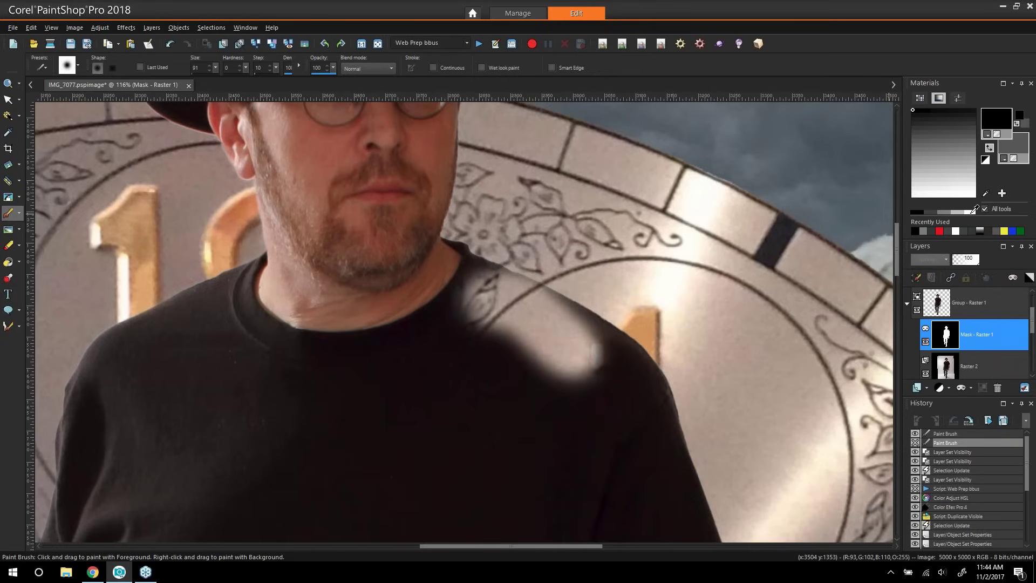
# Paint white on the mask over the hidden shoulder area to restore the shirt
pyautogui.click(951, 192)
pyautogui.moveTo(475, 296)
pyautogui.mouseDown()
pyautogui.moveTo(501, 296)
pyautogui.moveTo(582, 362)
pyautogui.moveTo(453, 323)
pyautogui.moveTo(535, 333)
pyautogui.moveTo(602, 361)
pyautogui.moveTo(565, 332)
pyautogui.moveTo(473, 293)
pyautogui.moveTo(548, 321)
pyautogui.moveTo(573, 352)
pyautogui.moveTo(543, 312)
pyautogui.mouseUp()
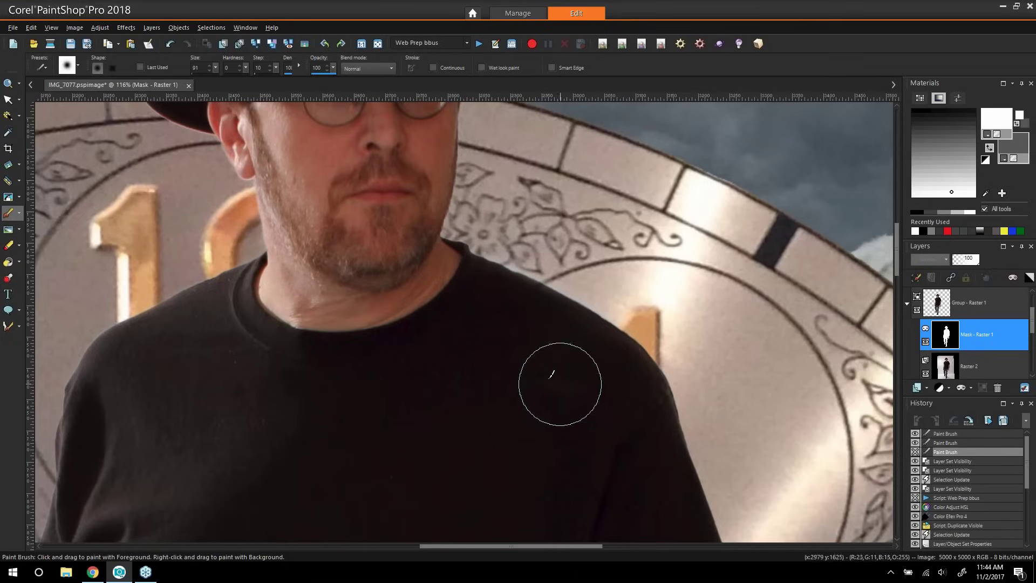
pyautogui.click(8, 84)
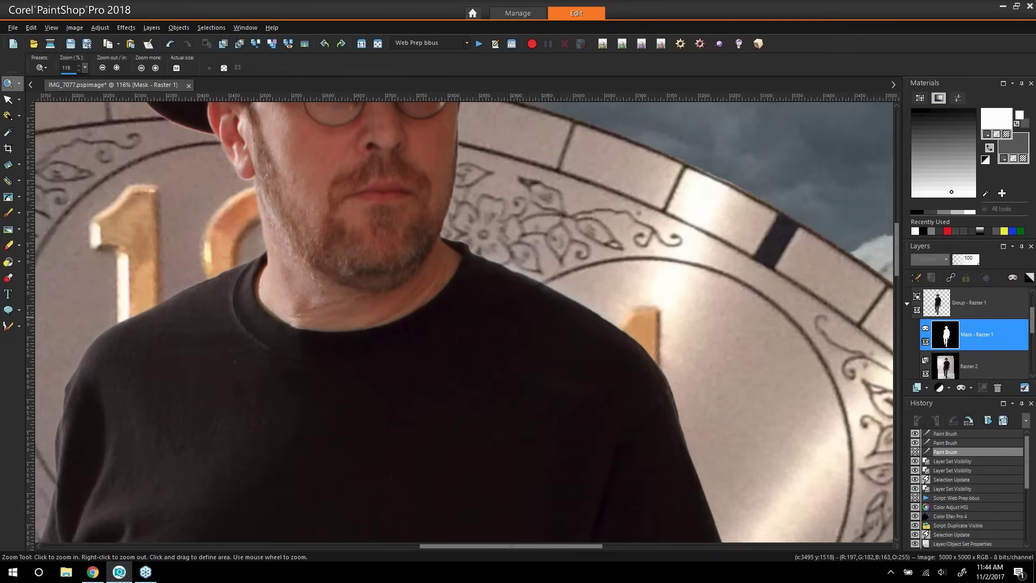
pyautogui.click(375, 46)
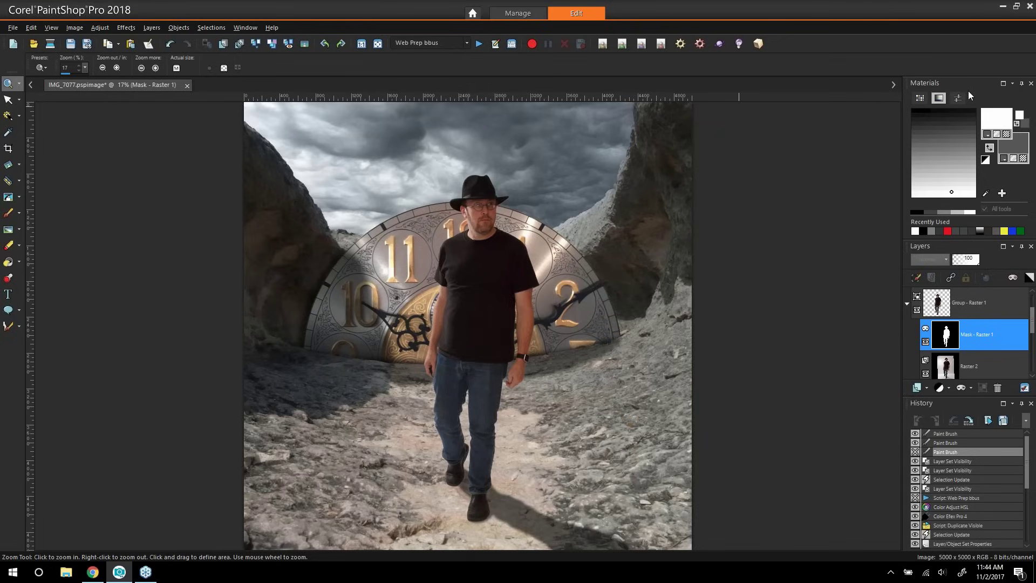
# Collapse the man's mask group and move it as a unit around the scene, ending with his feet back at his shadow
pyautogui.click(907, 305)
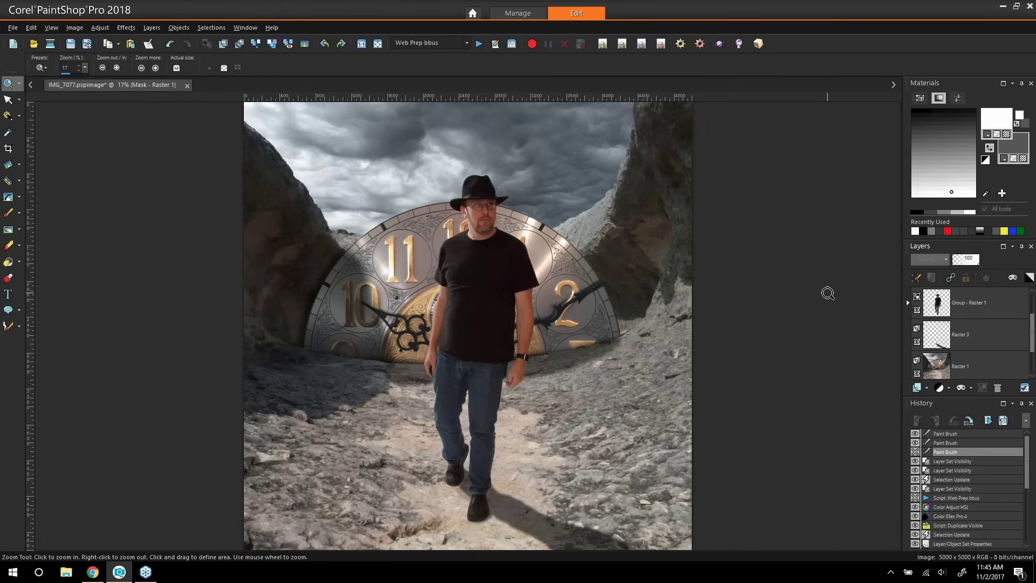
pyautogui.click(998, 308)
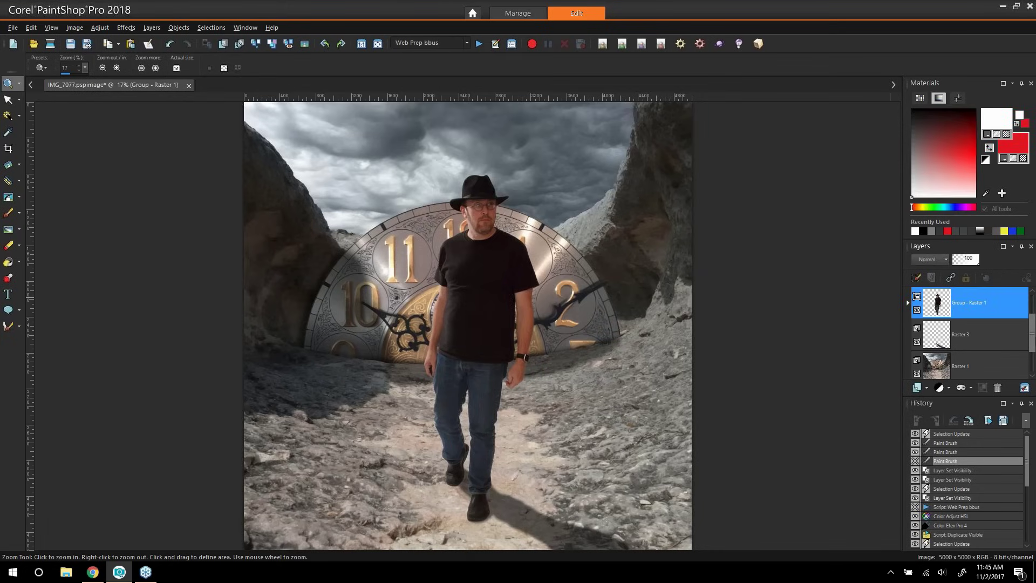
pyautogui.click(8, 99)
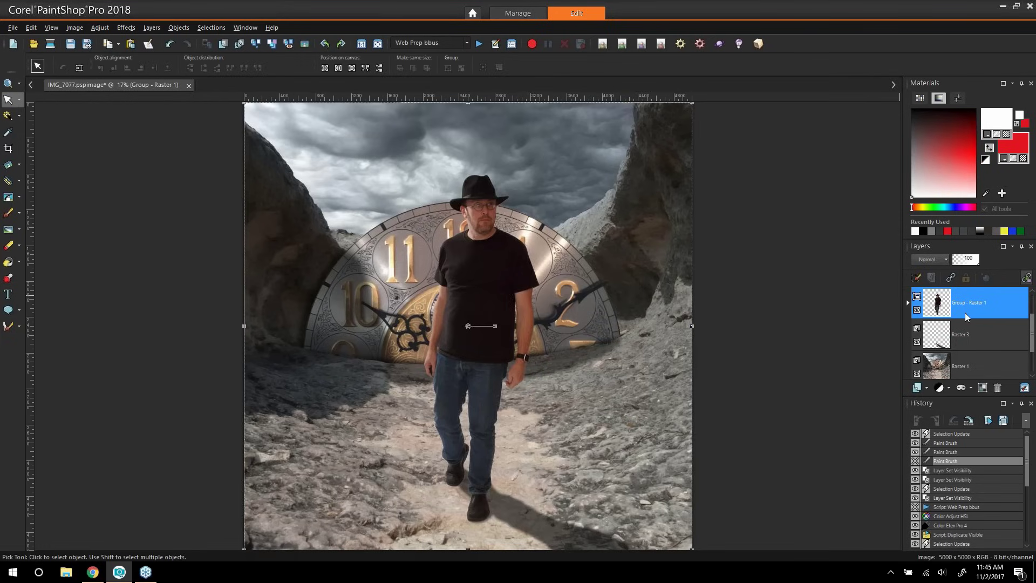
pyautogui.moveTo(469, 326); pyautogui.dragTo(525, 290)
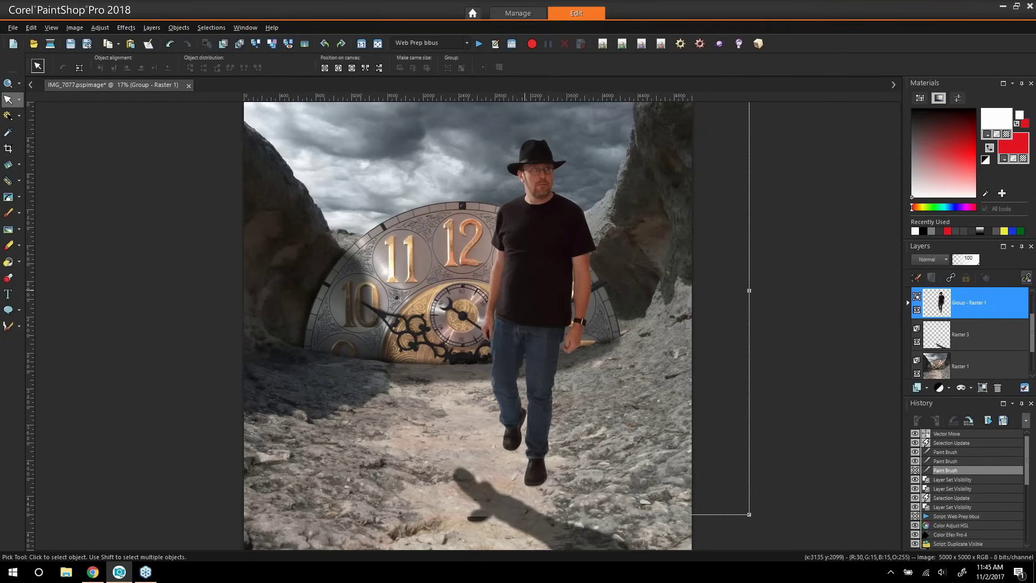
pyautogui.moveTo(523, 290); pyautogui.dragTo(437, 297)
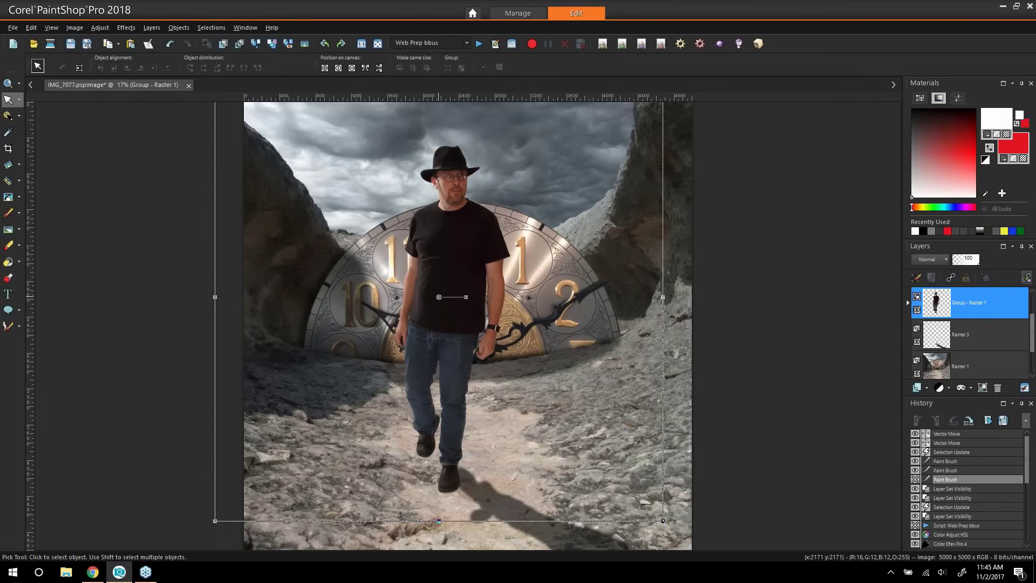
pyautogui.moveTo(429, 325); pyautogui.dragTo(450, 360)
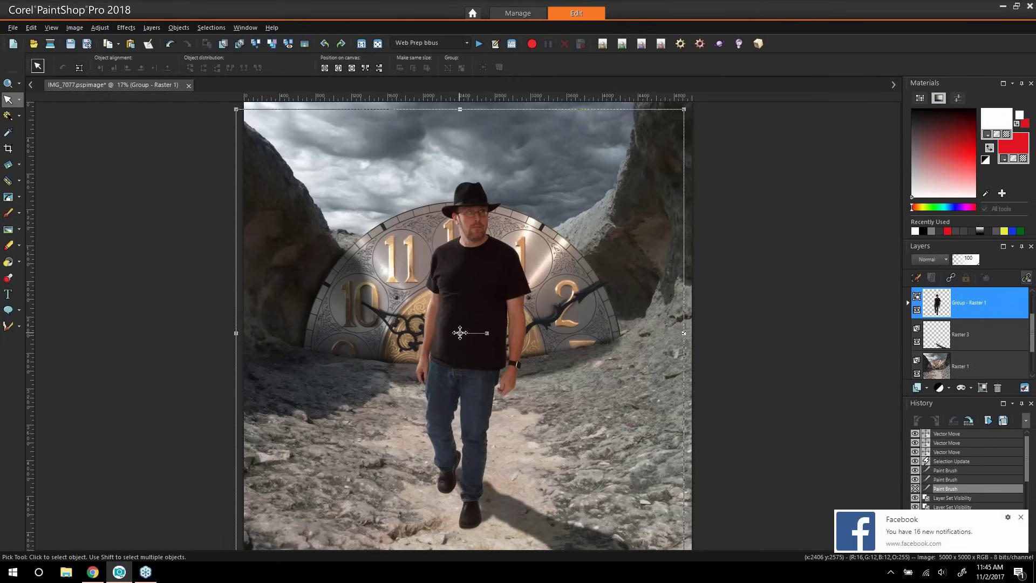
pyautogui.moveTo(459, 333); pyautogui.dragTo(469, 328)
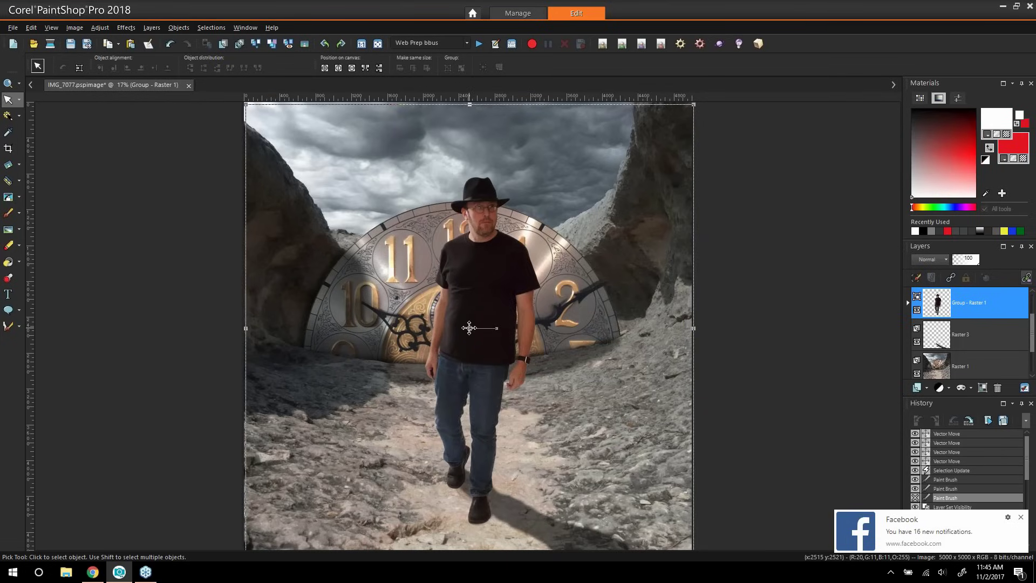
pyautogui.moveTo(469, 328); pyautogui.dragTo(472, 327)
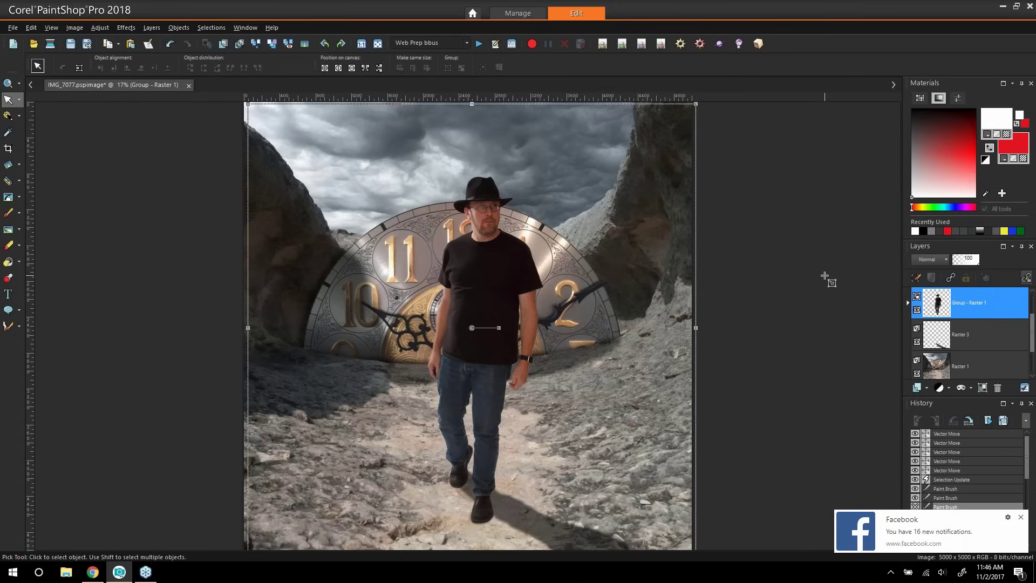
# Rename the shadow layer Raster 3 as sfhasd
pyautogui.moveTo(989, 341)
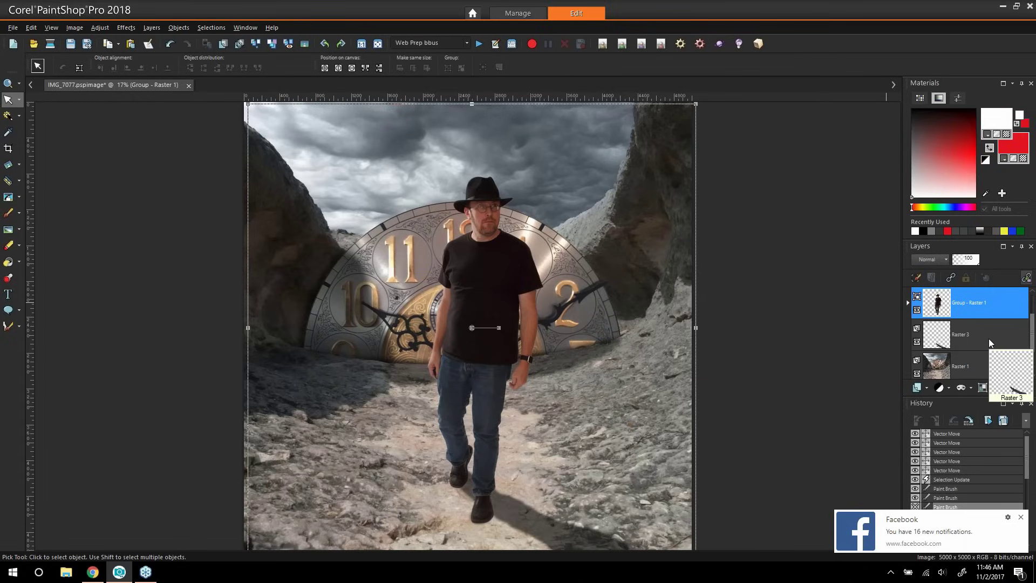
pyautogui.click(996, 343)
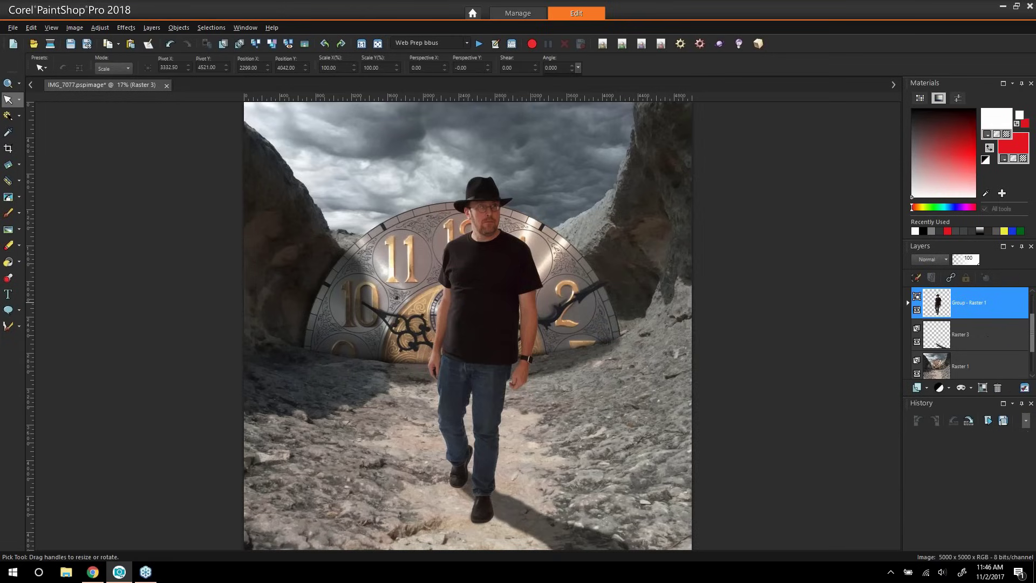
pyautogui.rightClick(982, 332)
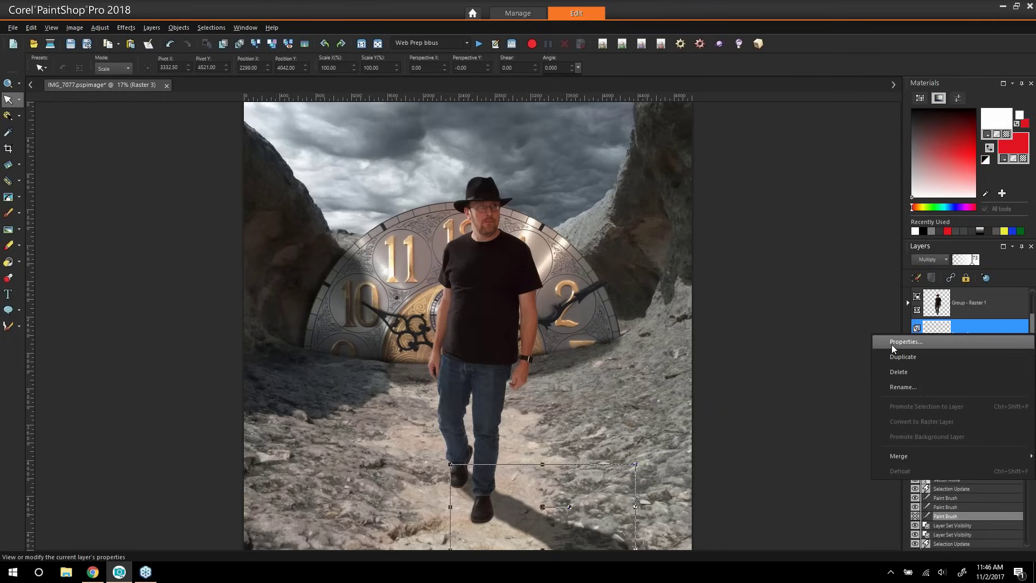
pyautogui.click(903, 387)
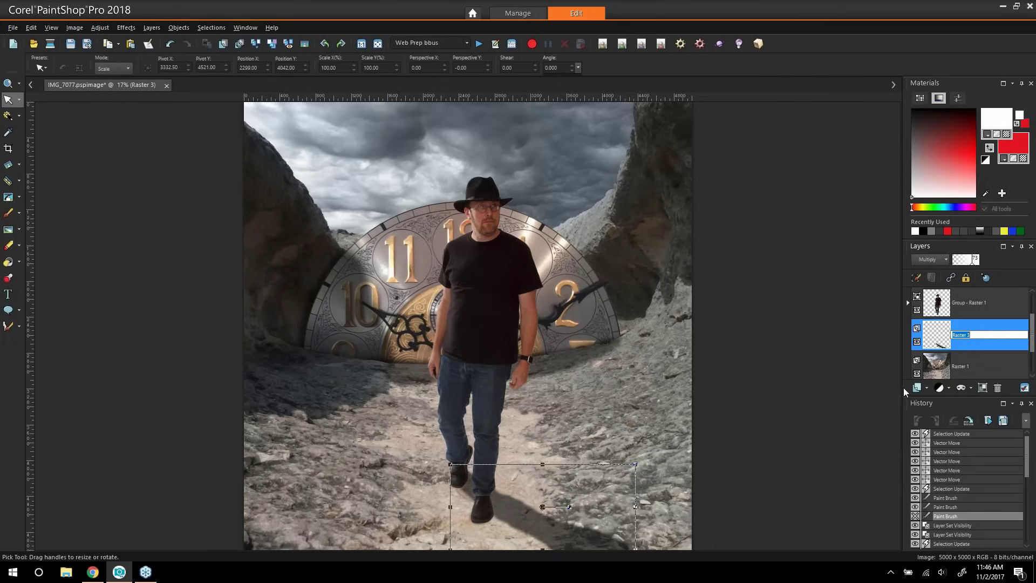
pyautogui.write('sfhasd')
pyautogui.press('Return')
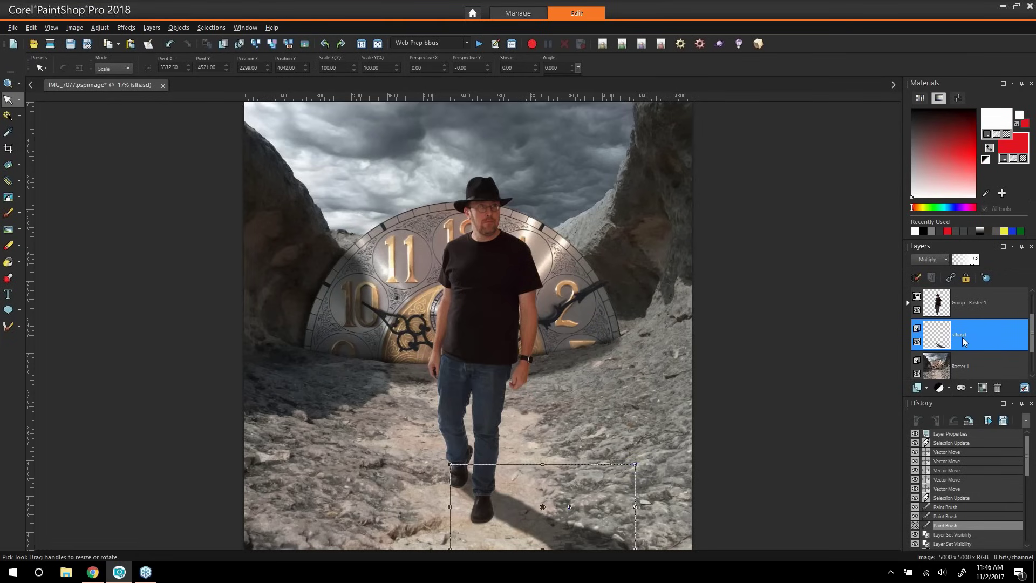
# Rename the man's shadow layer as New Layer Name through its layer properties
pyautogui.doubleClick(962, 337)
pyautogui.rightClick(970, 338)
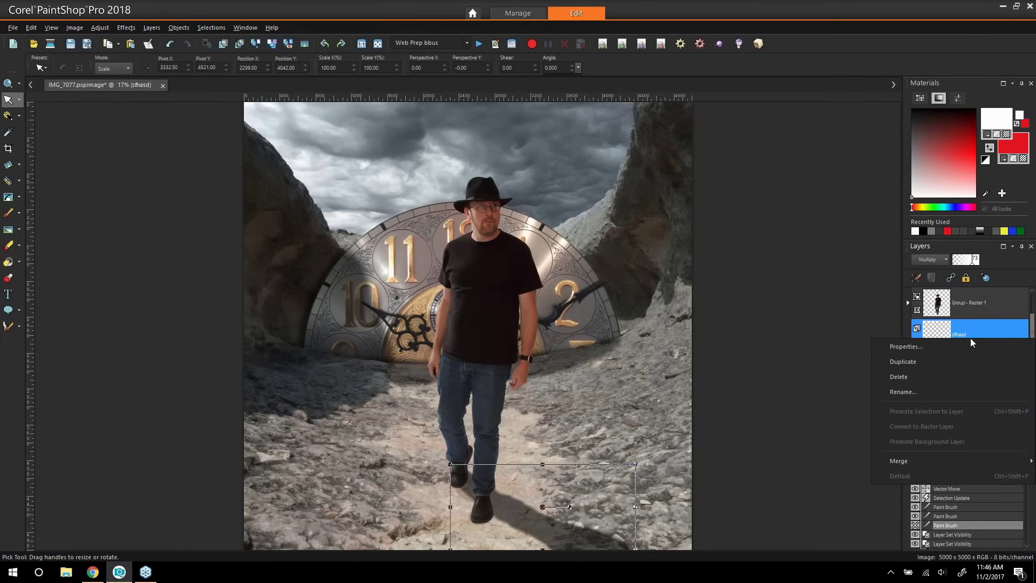
pyautogui.click(958, 346)
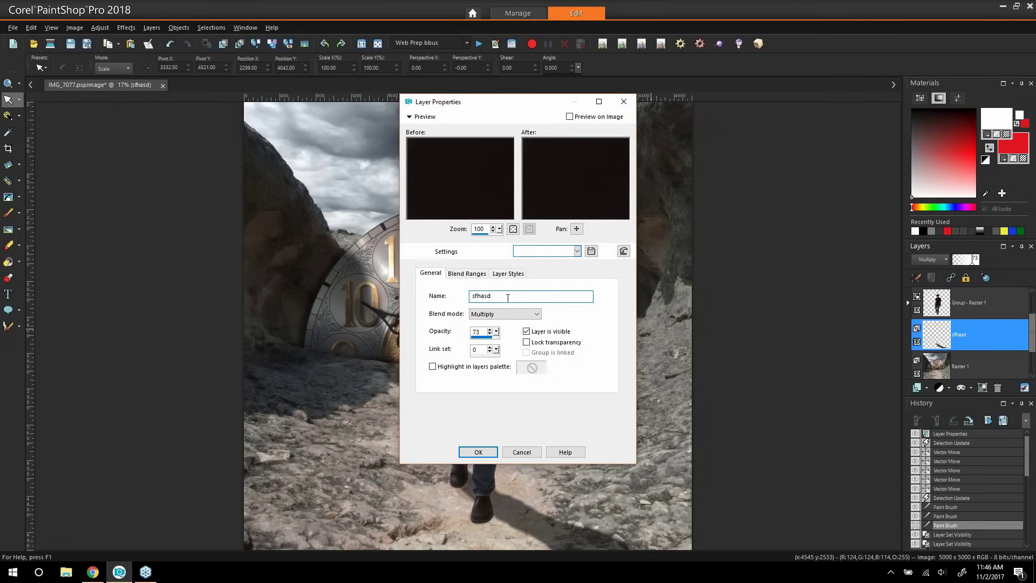
pyautogui.write('New Layer Name')
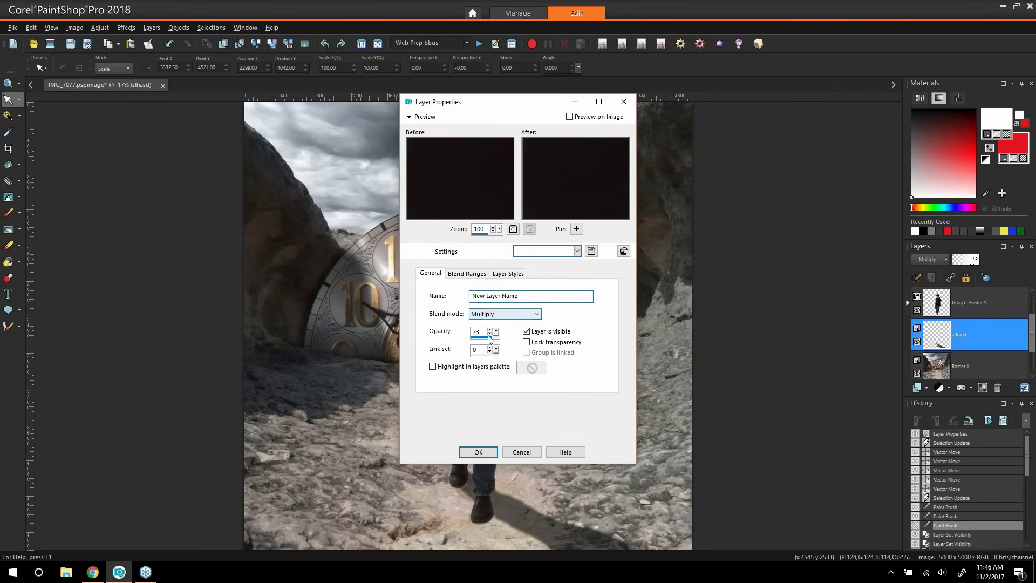
pyautogui.moveTo(503, 102); pyautogui.dragTo(688, 116)
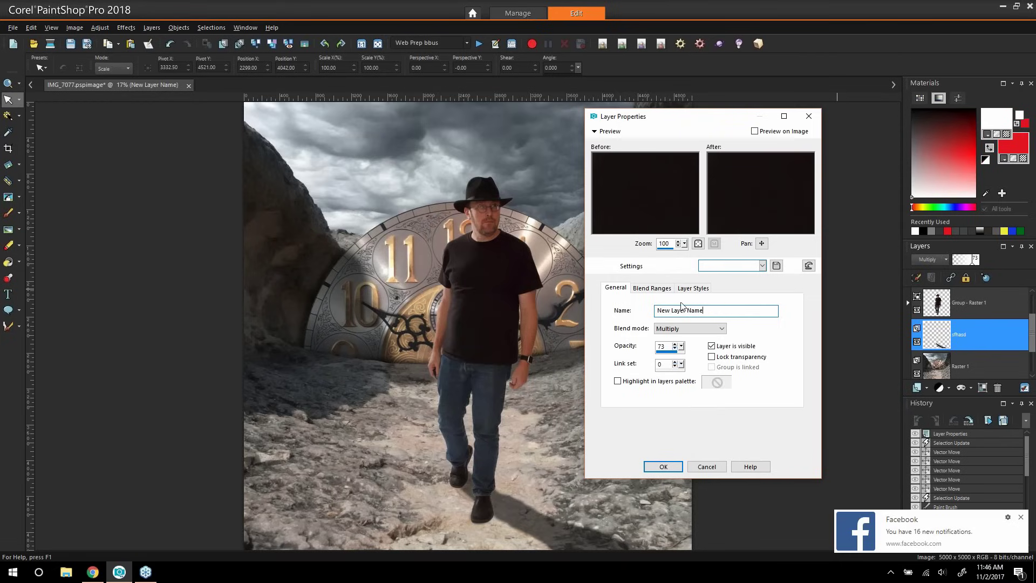
pyautogui.click(640, 291)
pyautogui.click(622, 291)
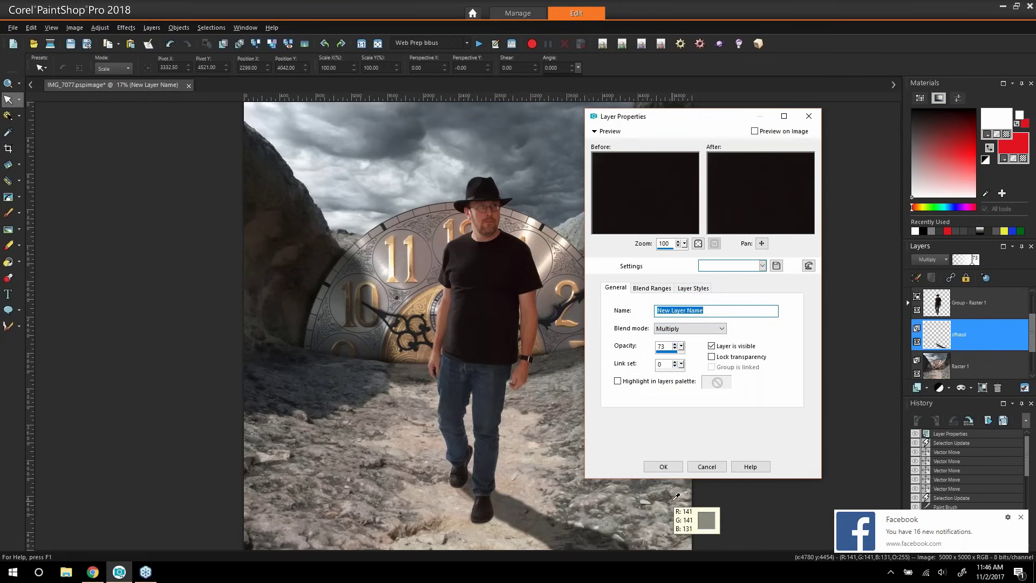
pyautogui.click(661, 466)
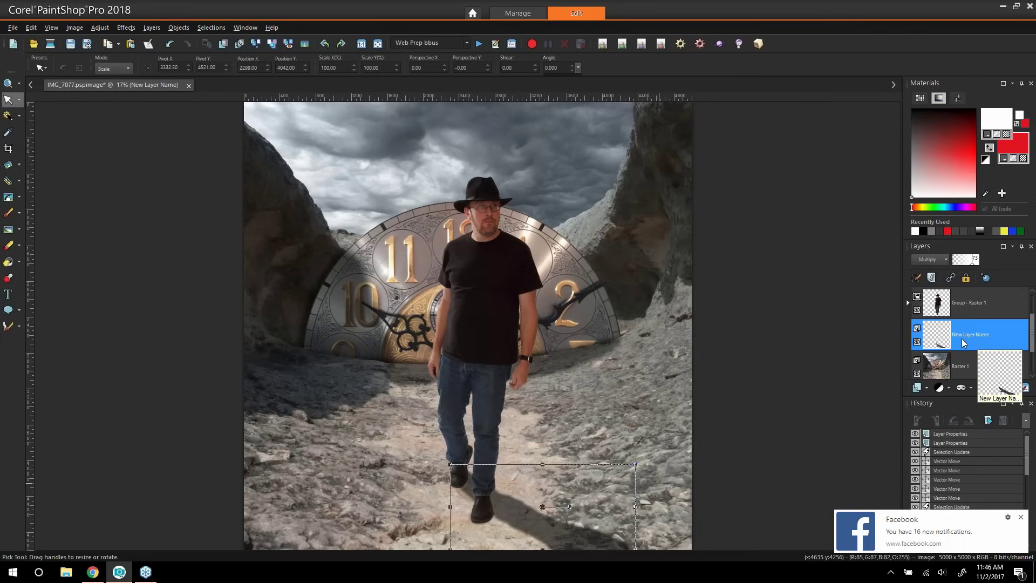
# Rename the shadow layer directly in the layer list as "rename layer"
pyautogui.click(967, 337)
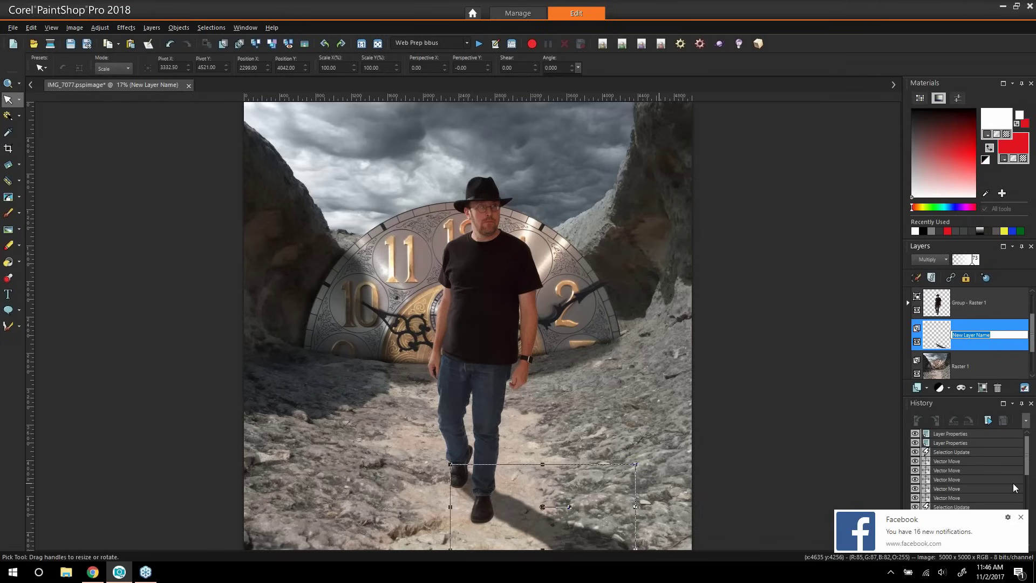
pyautogui.write('ren')
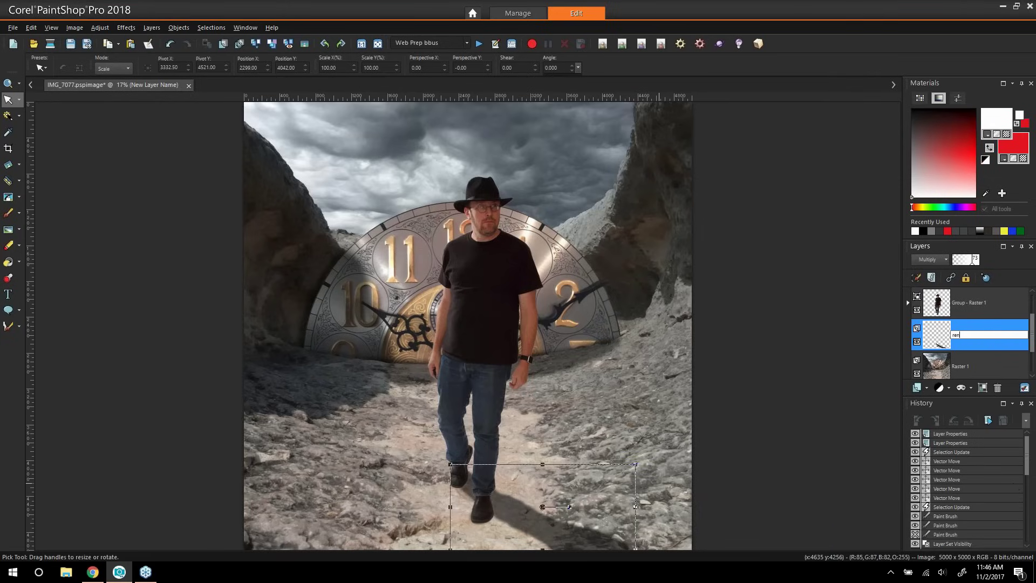
pyautogui.write('ame layer')
pyautogui.press('Return')
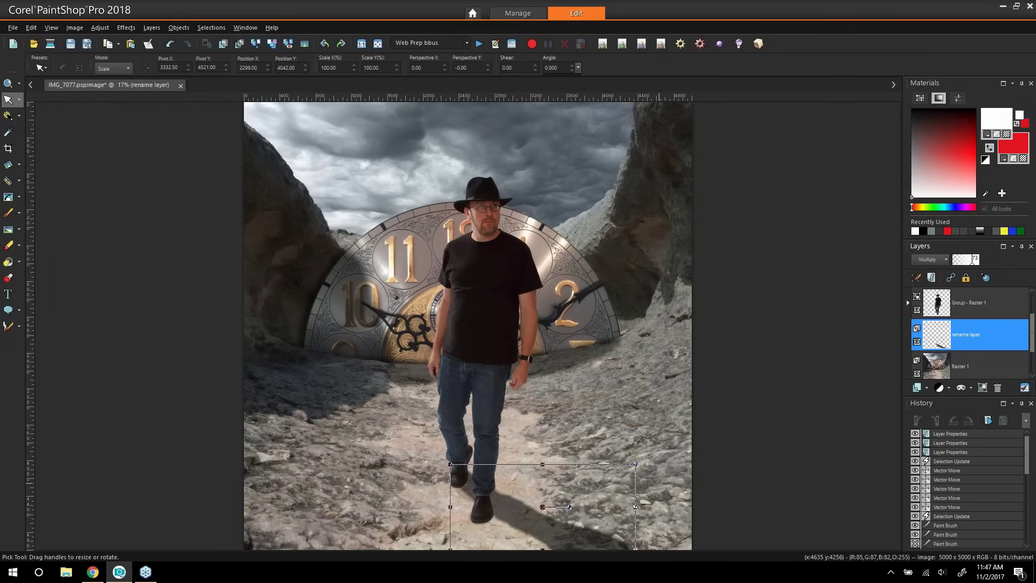
# Try the Overlay blend mode on the shadow layer, and set it back to Multiply
pyautogui.click(937, 259)
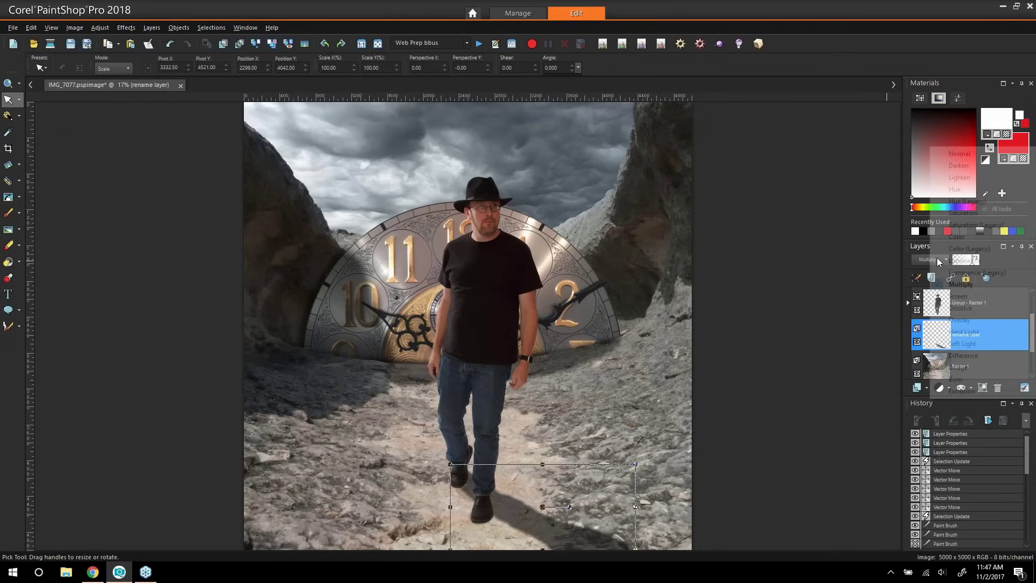
pyautogui.click(960, 321)
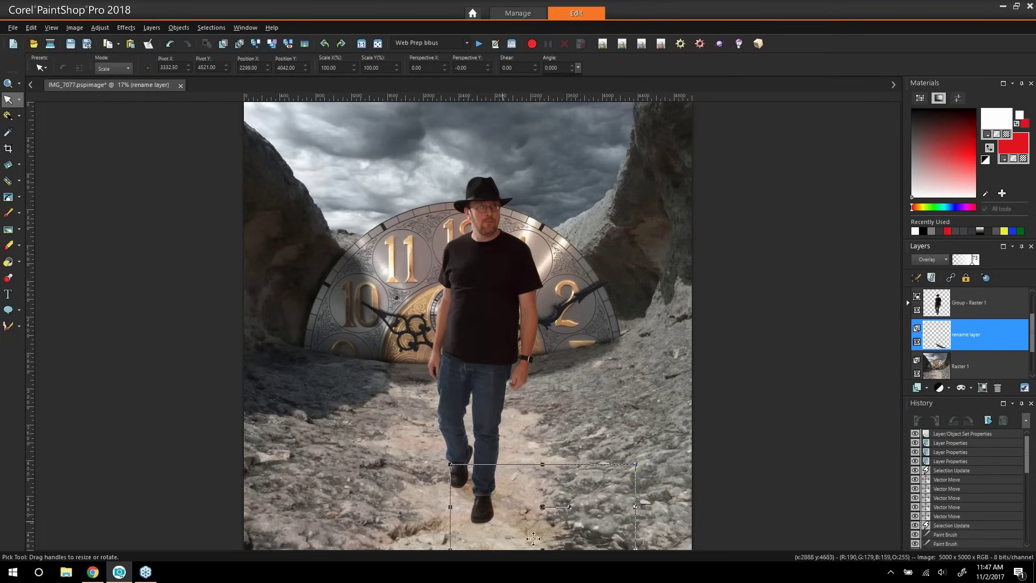
pyautogui.click(931, 263)
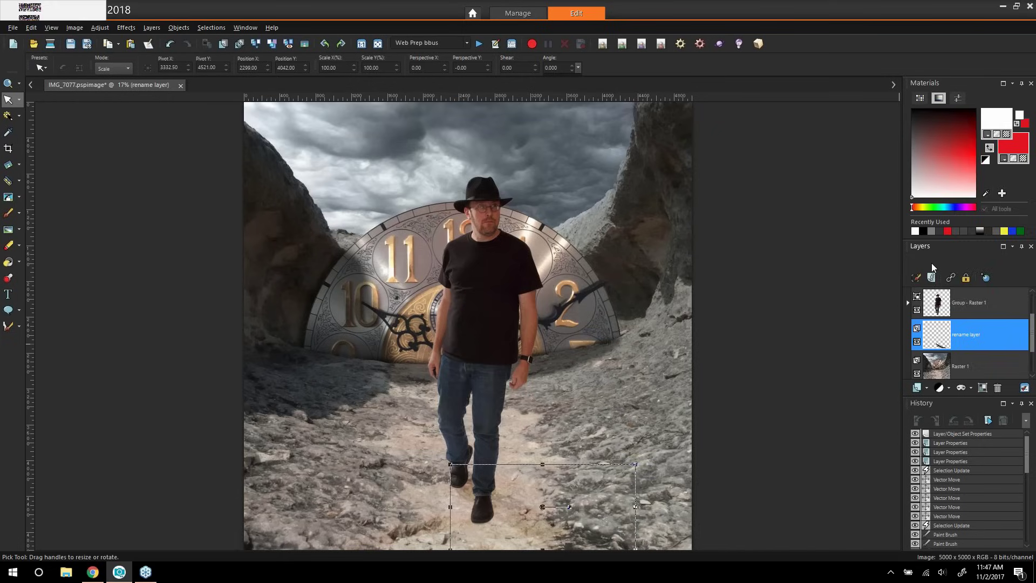
pyautogui.click(933, 265)
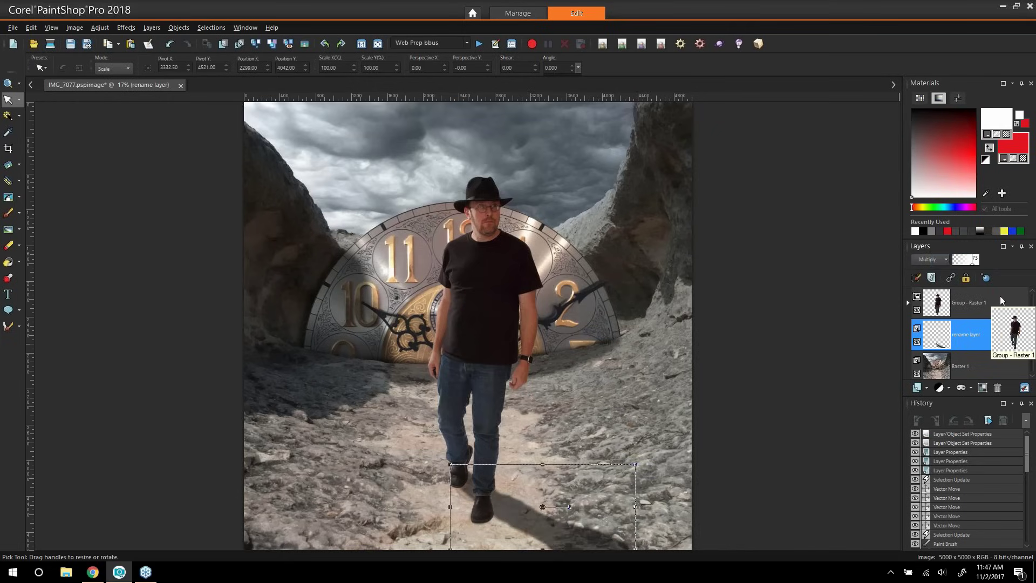
# Compare the shadow layer in Normal blend mode, and return it to Multiply
pyautogui.click(943, 258)
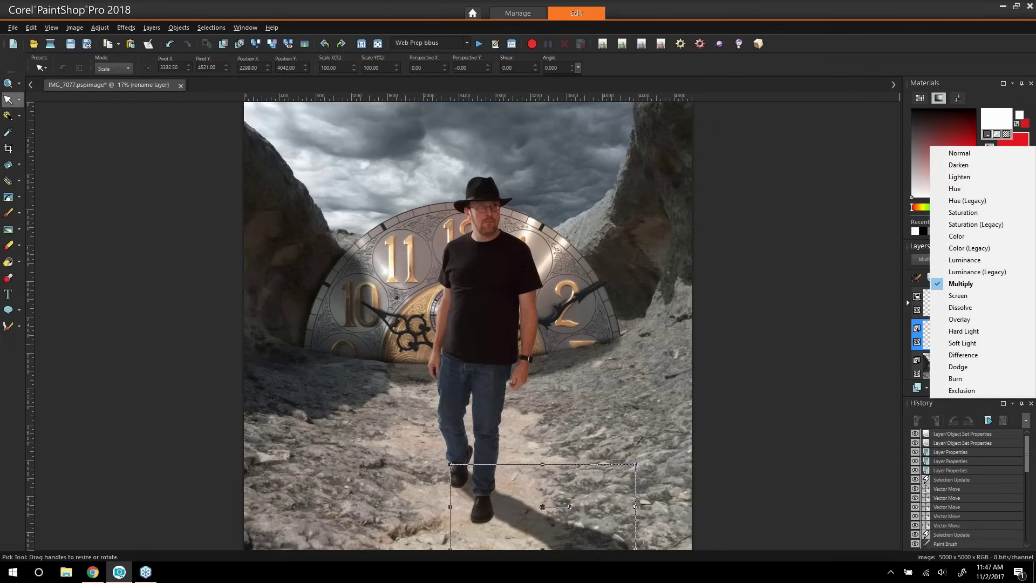
pyautogui.click(959, 153)
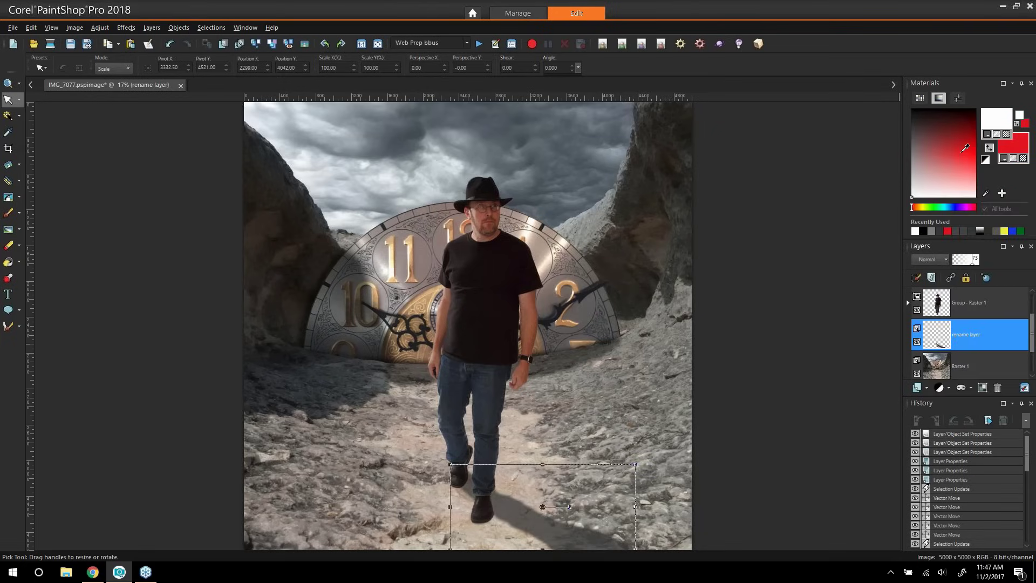
pyautogui.click(927, 259)
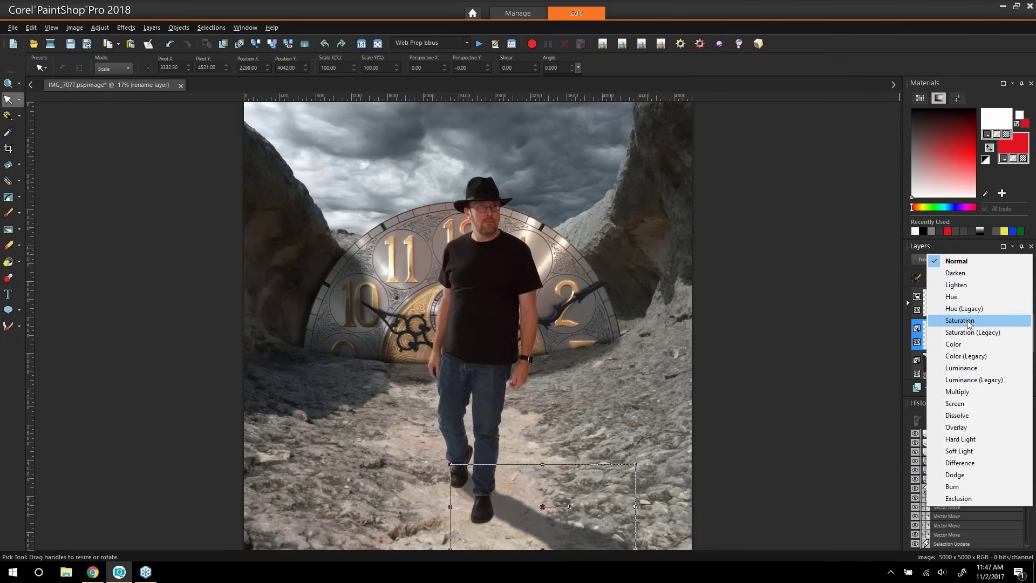
pyautogui.click(976, 394)
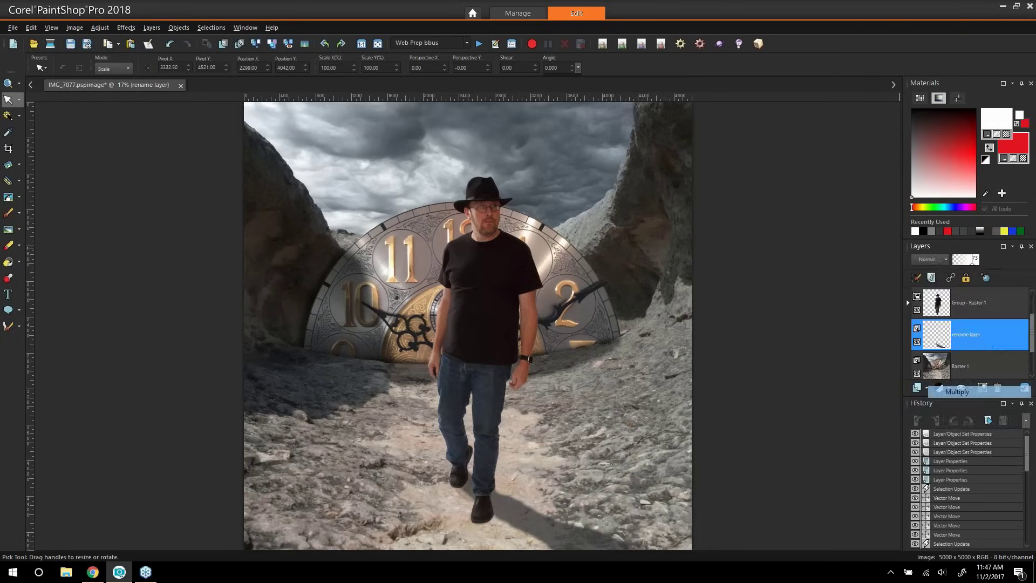
pyautogui.click(931, 260)
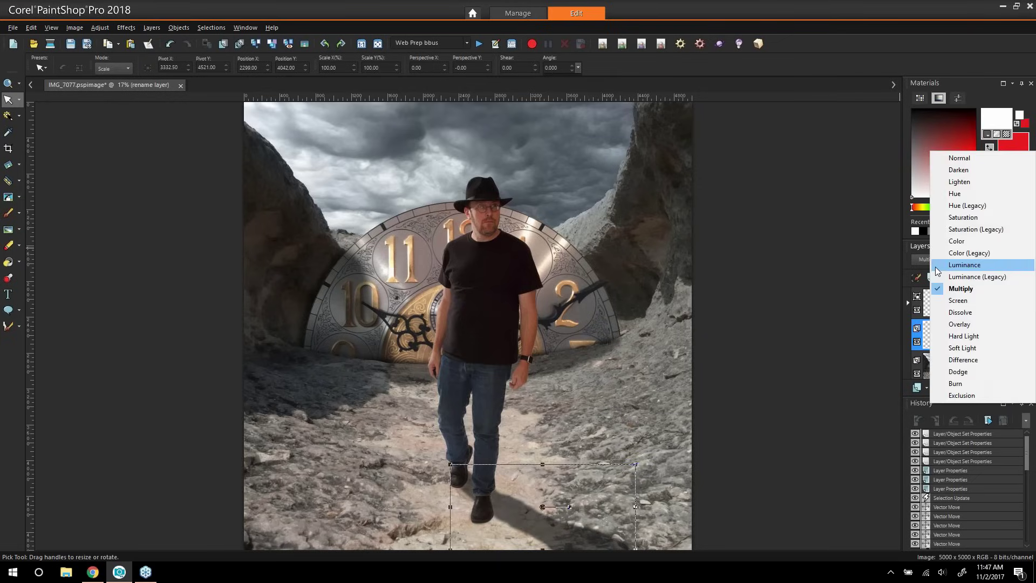
pyautogui.click(955, 290)
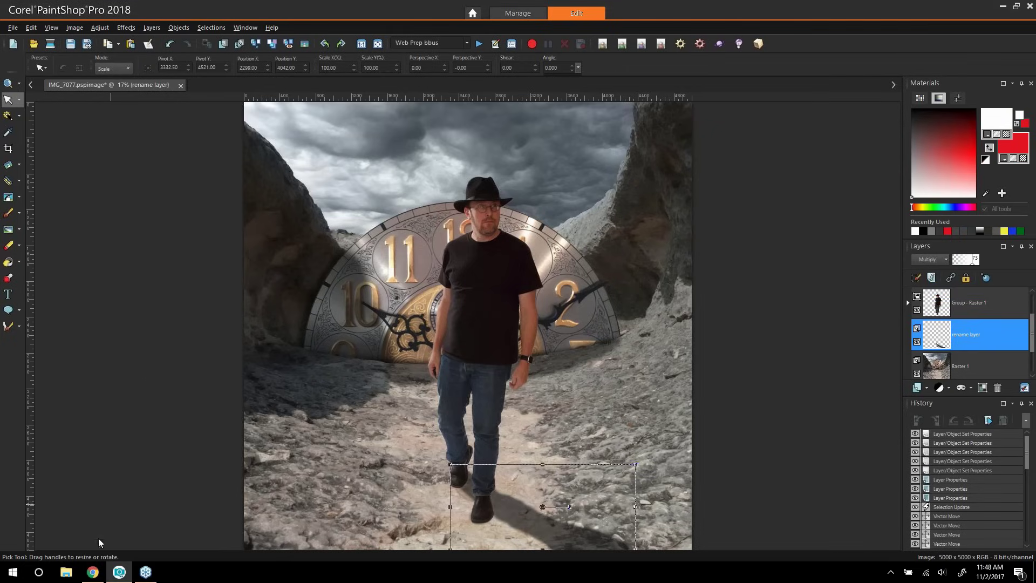
# Switch to File Explorer and open the smoke photo IMG_0574.JPG from the Photography > Design > My Smoke folder
pyautogui.click(66, 571)
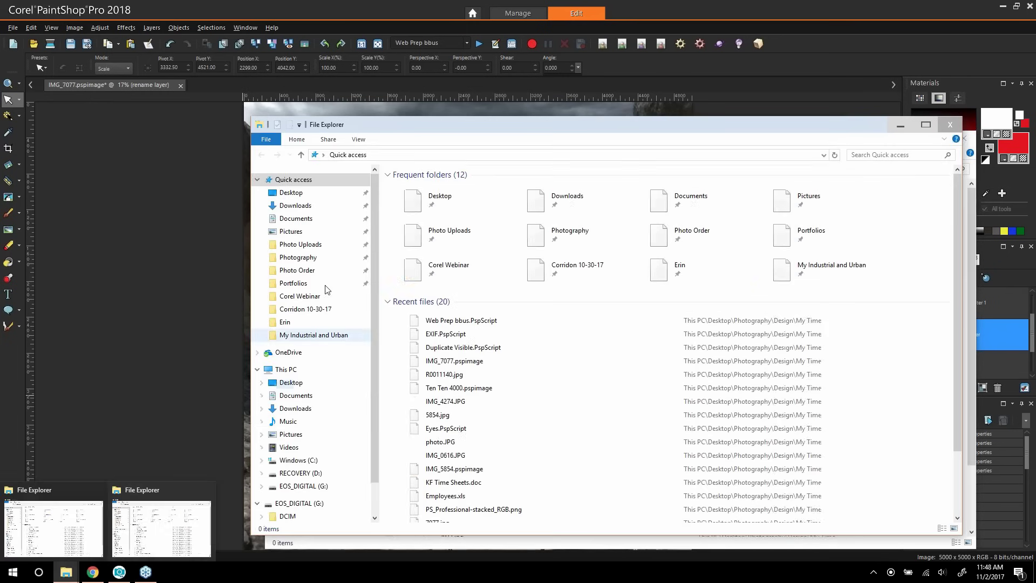
pyautogui.click(950, 125)
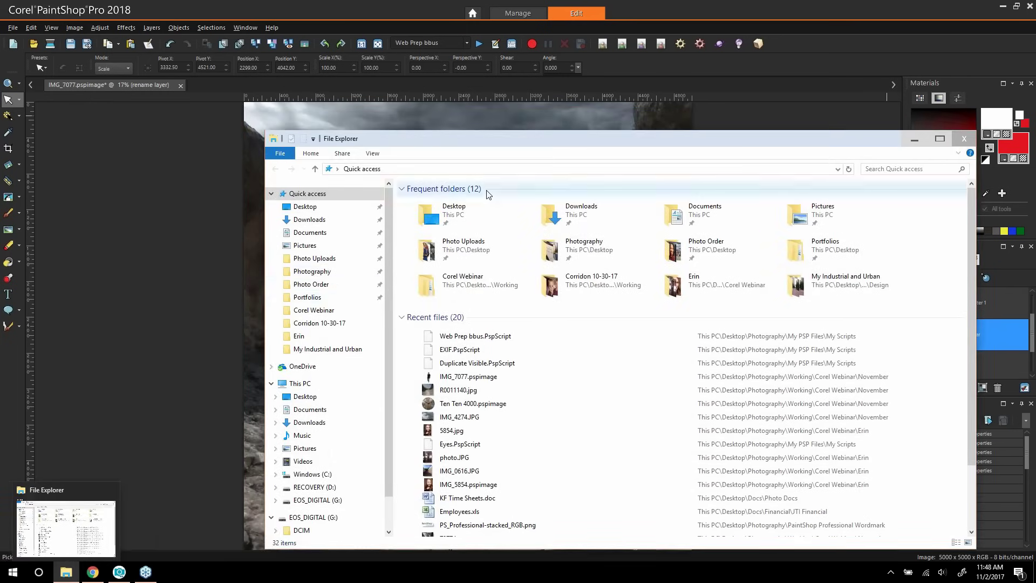
pyautogui.moveTo(441, 135); pyautogui.dragTo(332, 76)
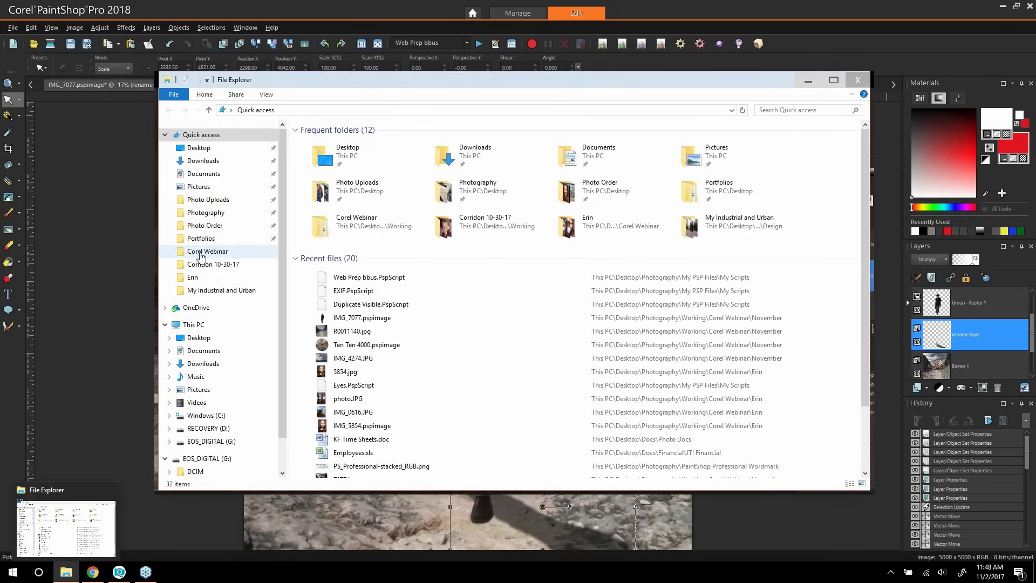
pyautogui.click(201, 214)
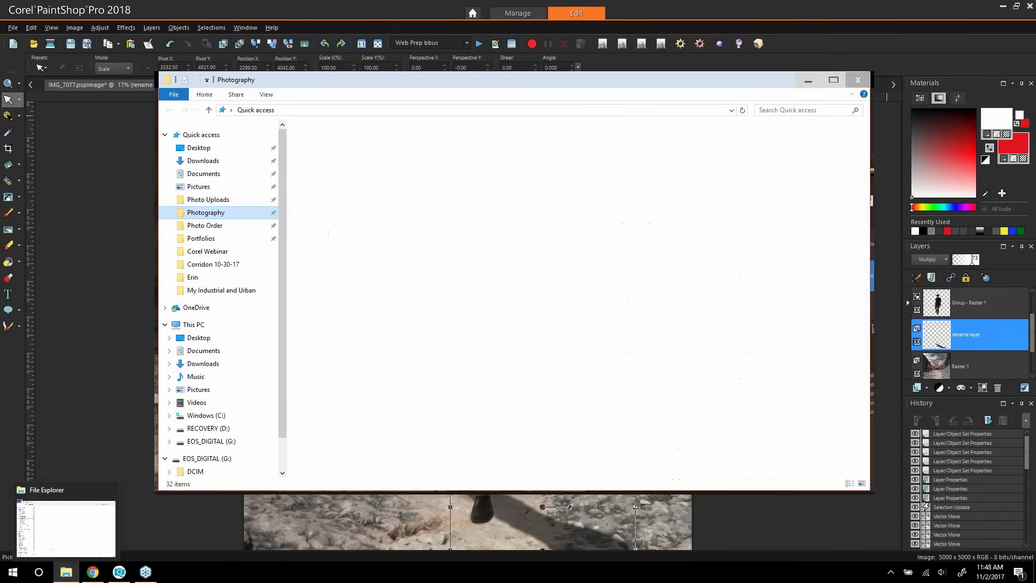
pyautogui.doubleClick(338, 190)
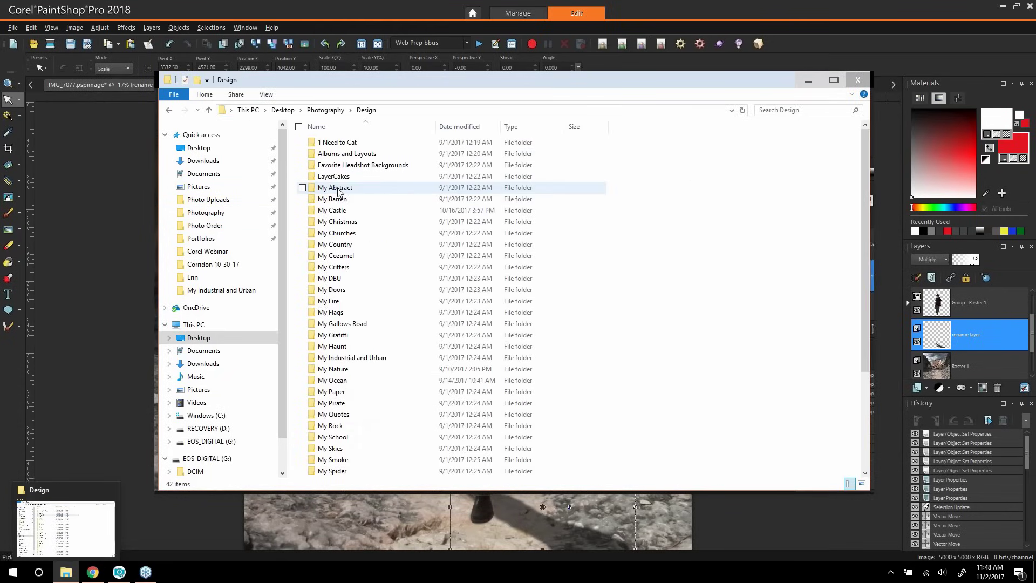
pyautogui.doubleClick(398, 459)
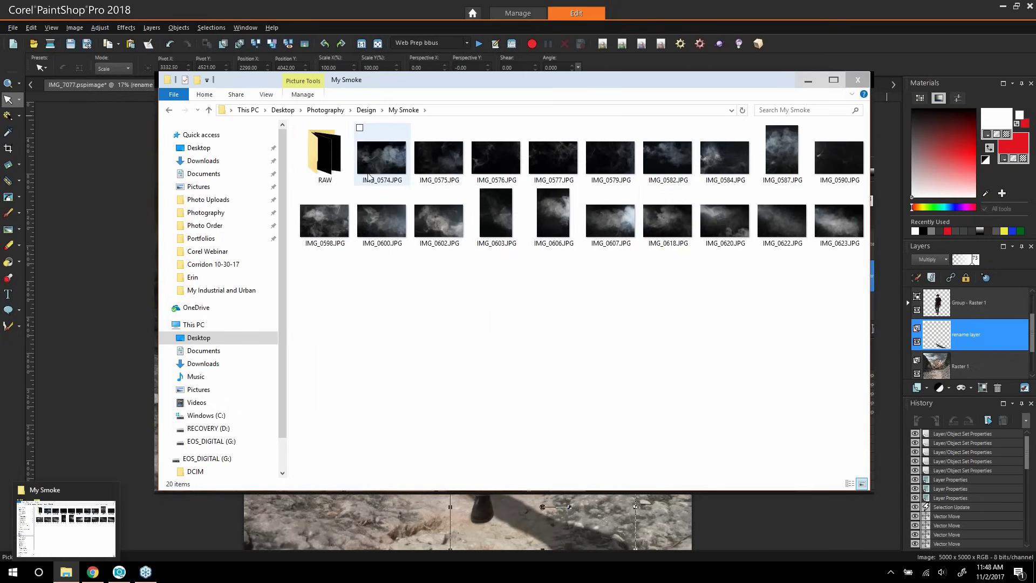
pyautogui.doubleClick(389, 166)
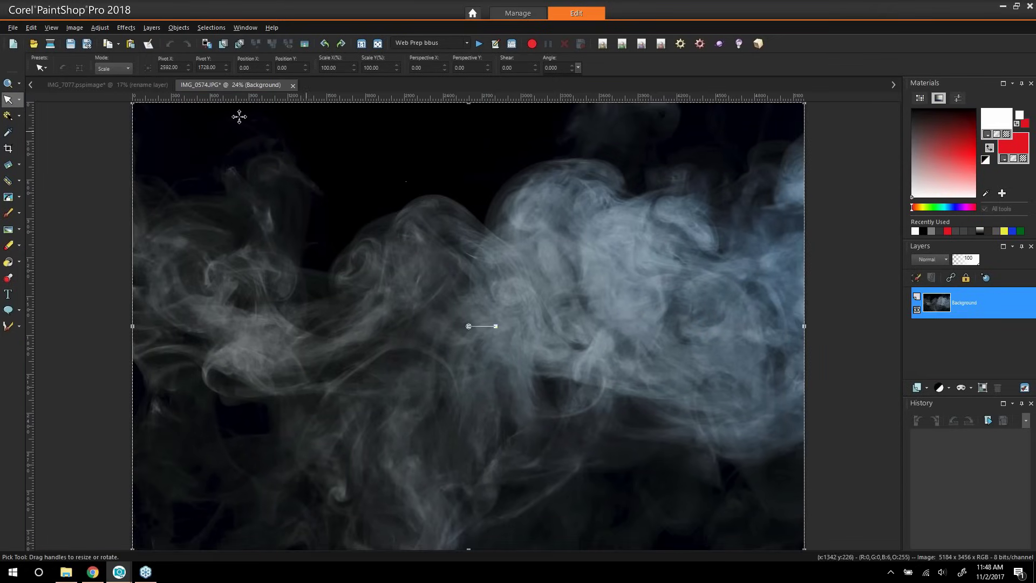
# Close the smoke photo without saving and paste its copied image as a new layer above the shadow layer
pyautogui.click(293, 85)
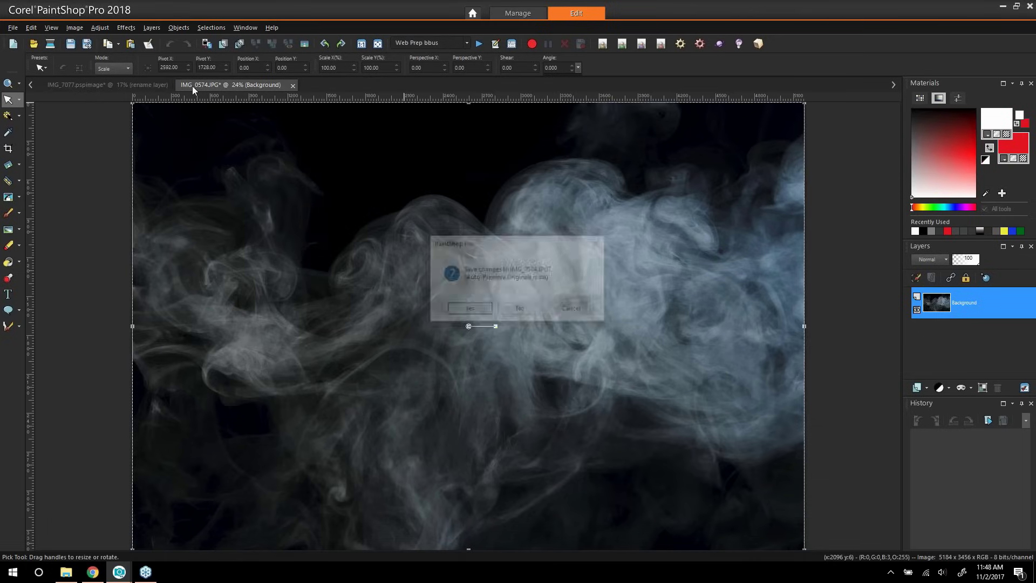
pyautogui.click(529, 313)
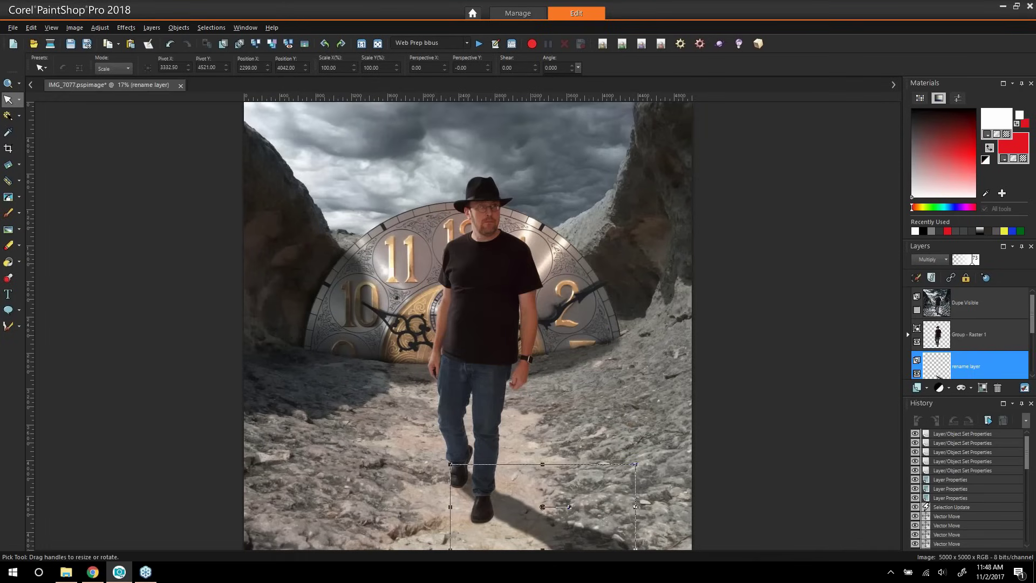
pyautogui.click(130, 44)
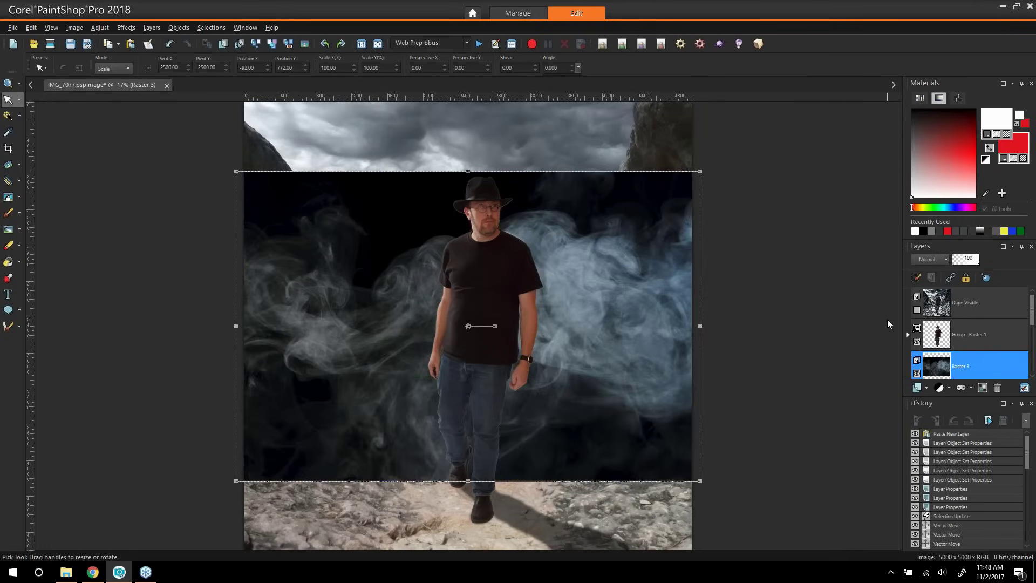
# Try the Screen, Multiply, Overlay and Hard Light blend modes in turn on the pasted smoke layer
pyautogui.click(935, 260)
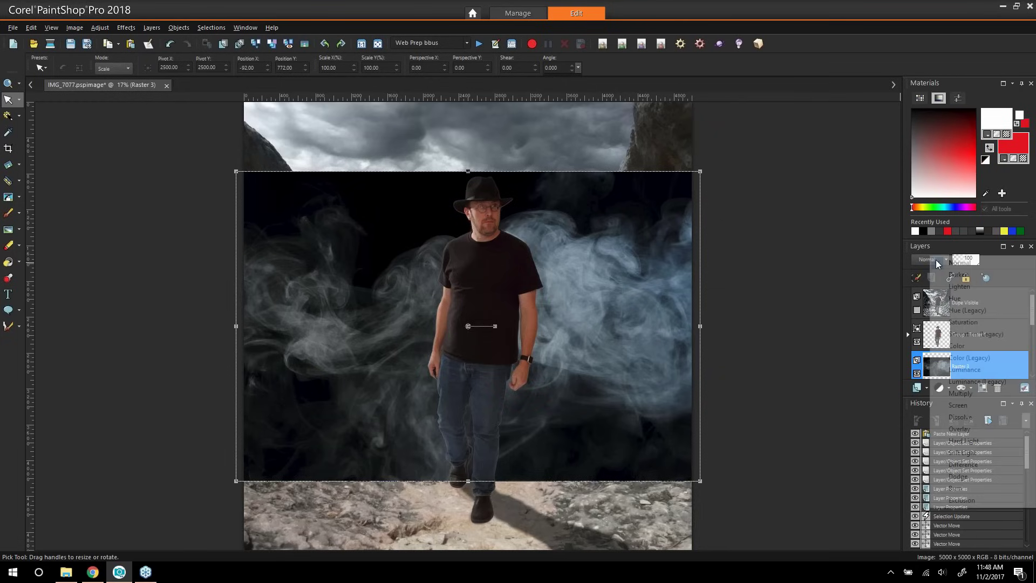
pyautogui.click(968, 404)
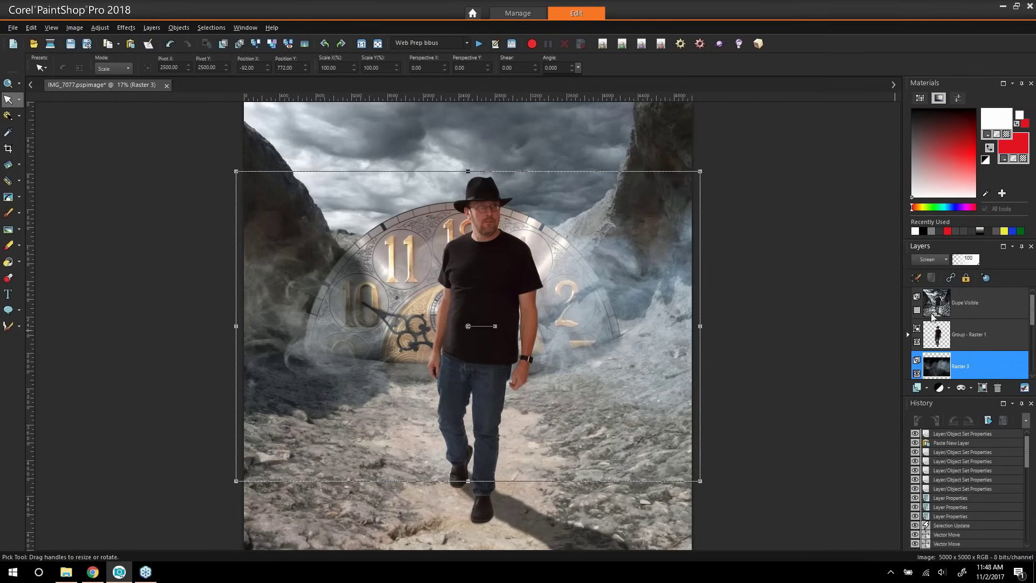
pyautogui.click(937, 259)
pyautogui.click(959, 276)
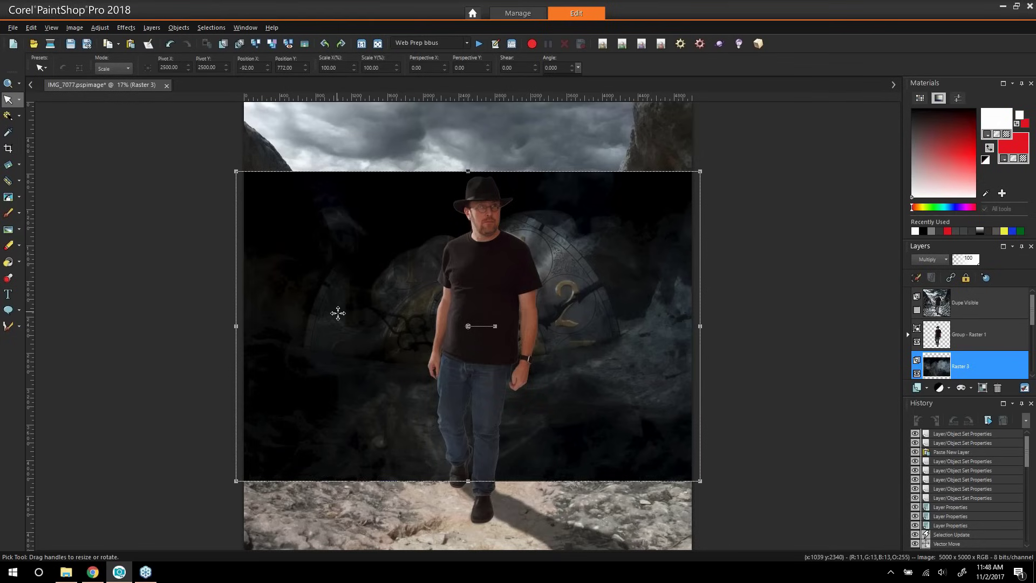
pyautogui.click(937, 259)
pyautogui.click(963, 323)
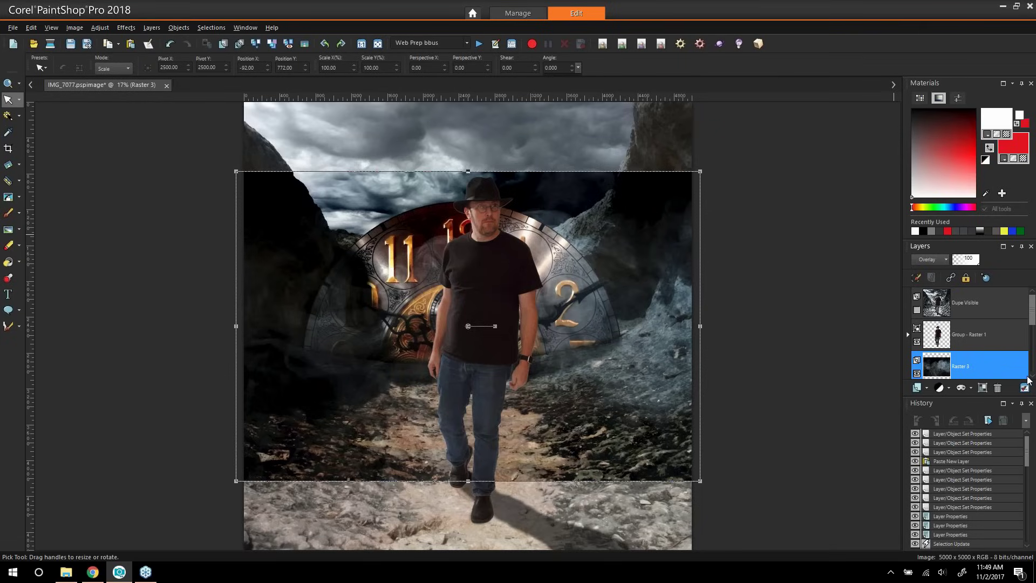
pyautogui.click(935, 259)
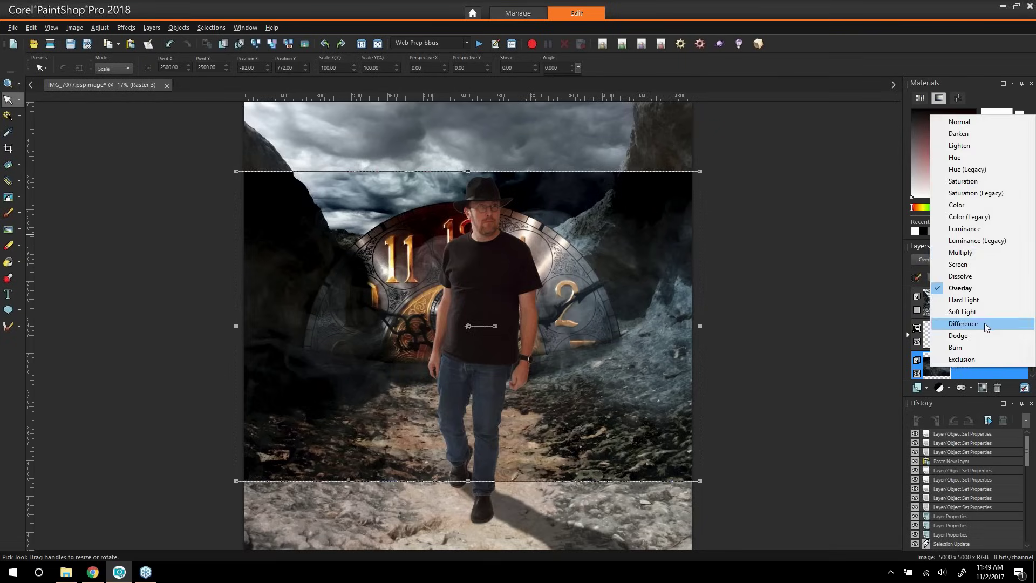
pyautogui.click(990, 302)
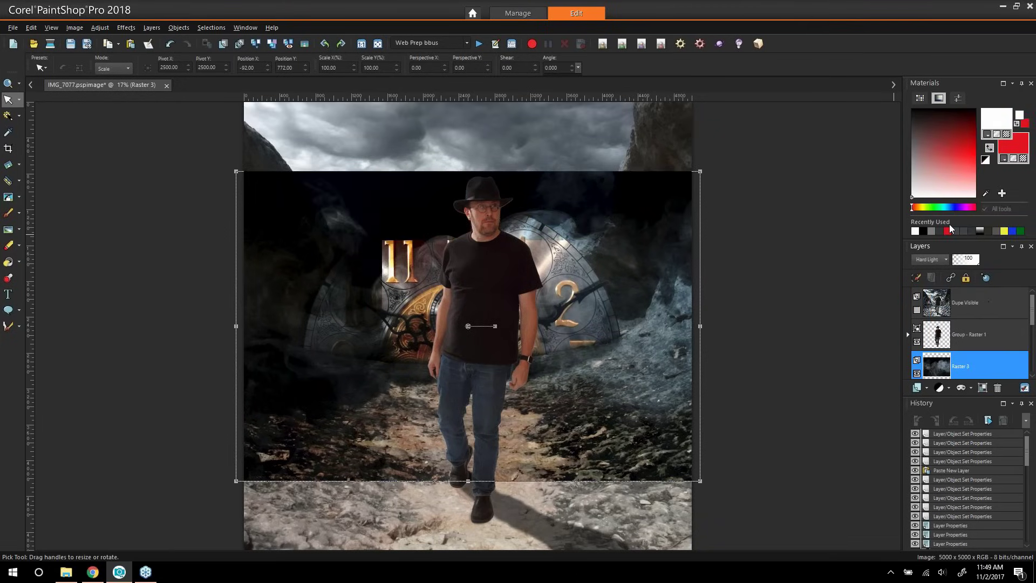
# Try the Soft Light blend mode on the smoke layer, and delete that layer
pyautogui.click(924, 264)
pyautogui.click(970, 309)
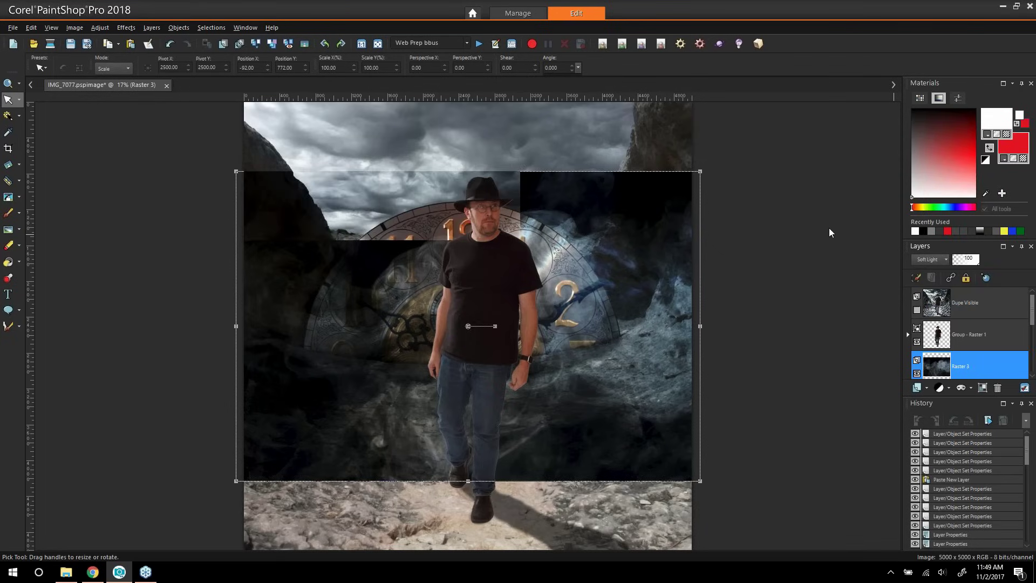
pyautogui.click(996, 386)
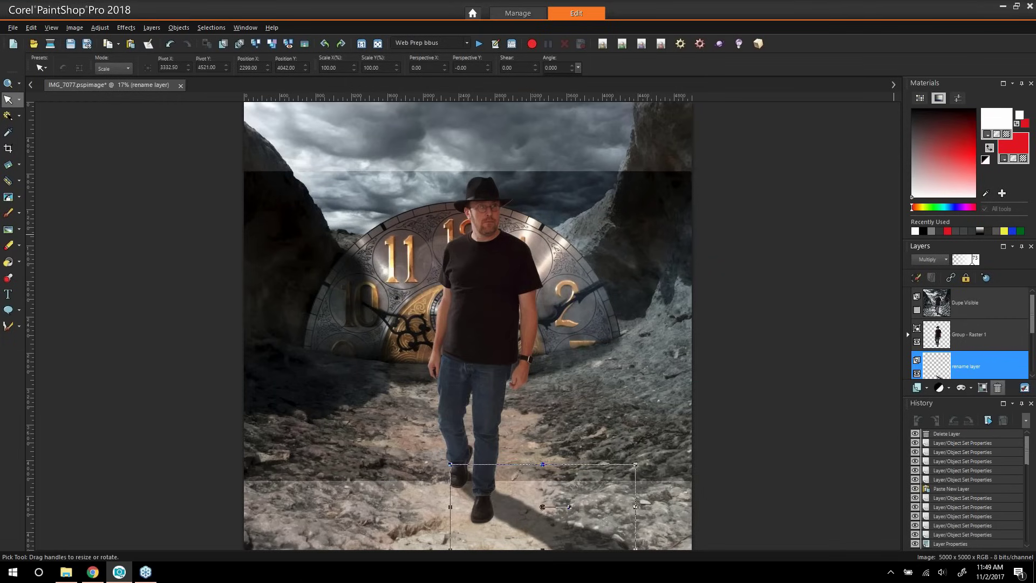
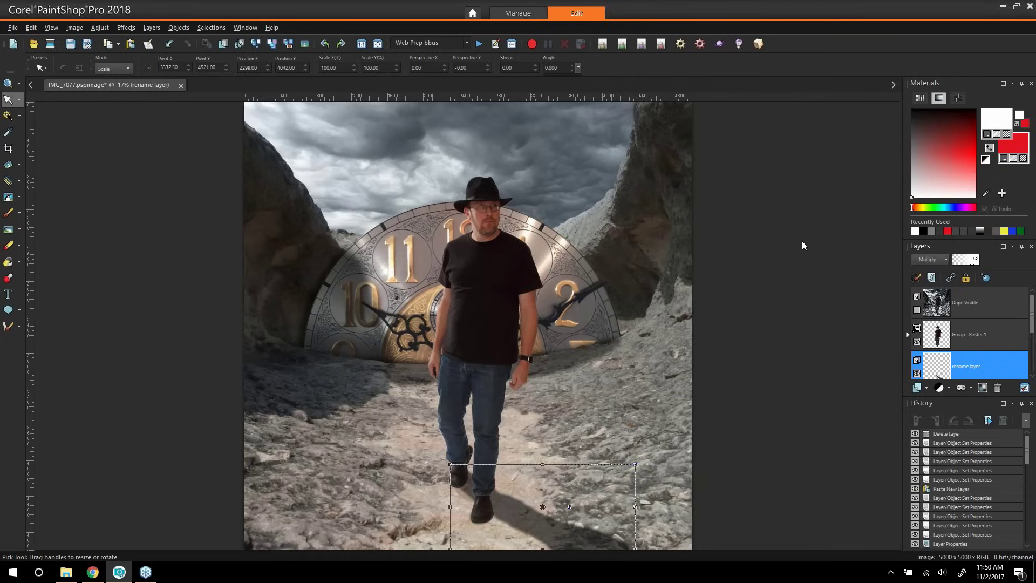
# Close IMG_7077.pspimage without saving and open the portrait IMG_5854.pspimage from the Corel Webinar collection for editing
pyautogui.click(180, 85)
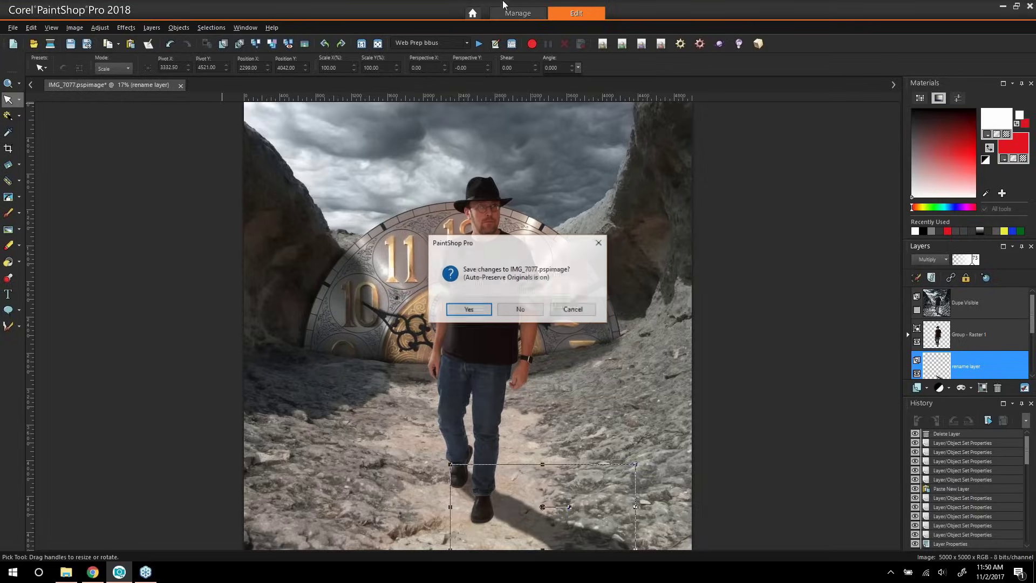
pyautogui.click(517, 315)
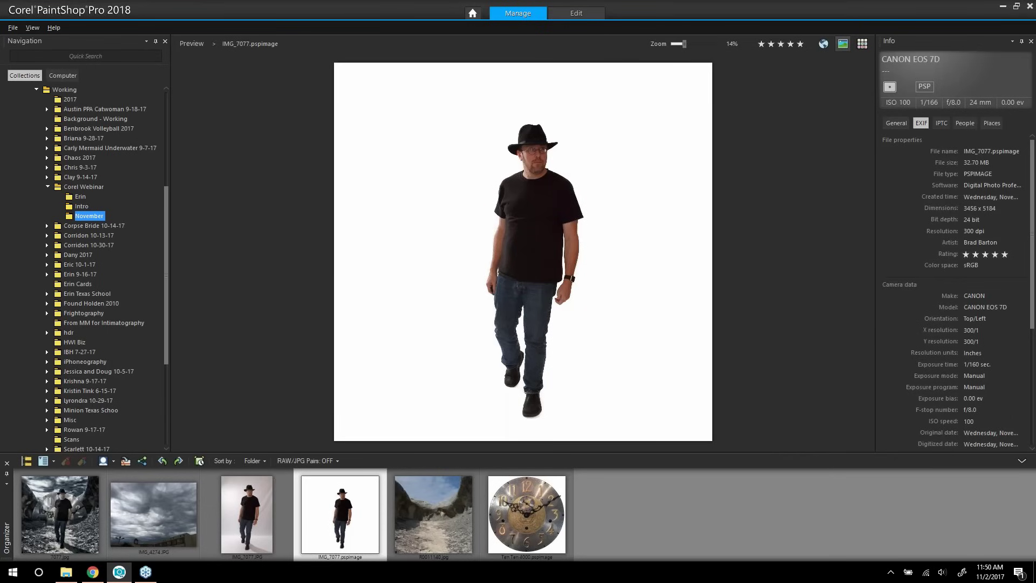
pyautogui.click(80, 197)
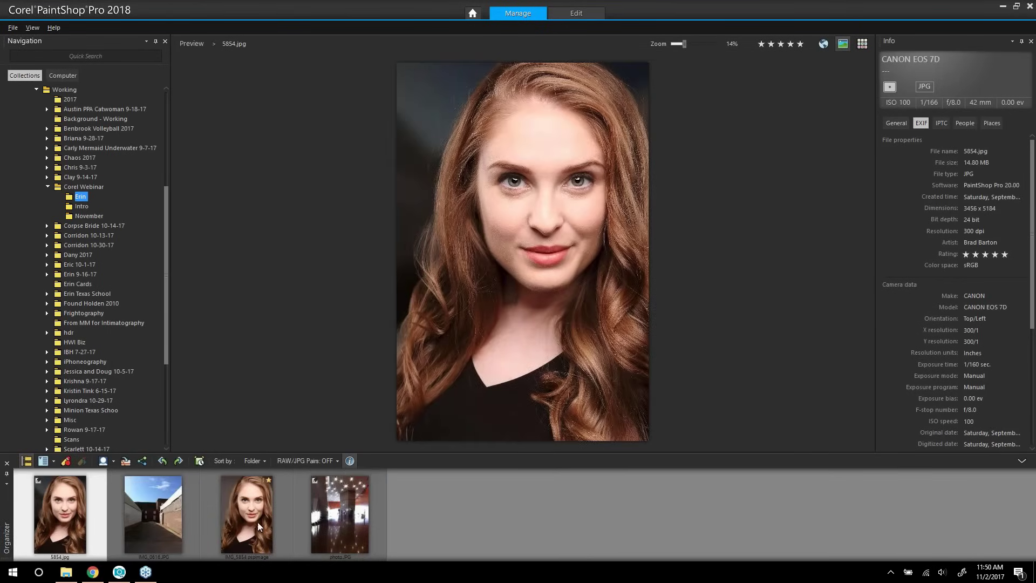
pyautogui.click(247, 519)
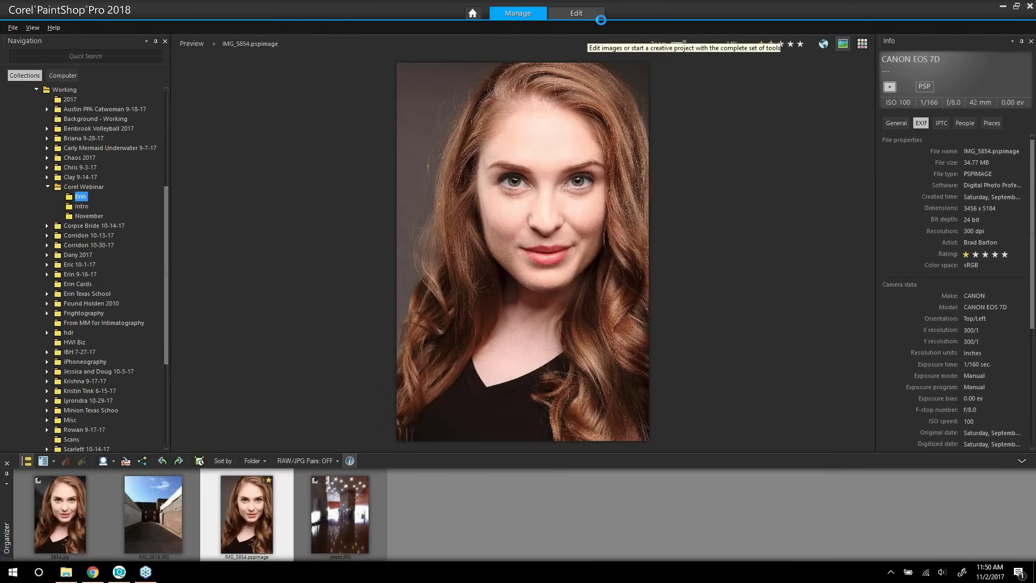
pyautogui.click(583, 17)
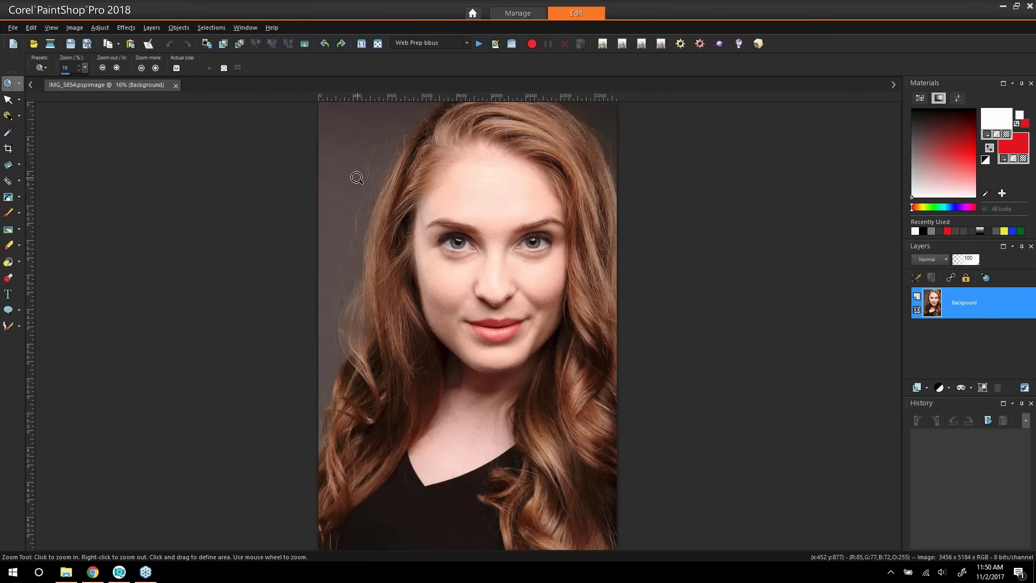
# Run the Eyes script on the portrait to create two copies of the background, and select the Copy of Background layer
pyautogui.moveTo(363, 174); pyautogui.dragTo(655, 293)
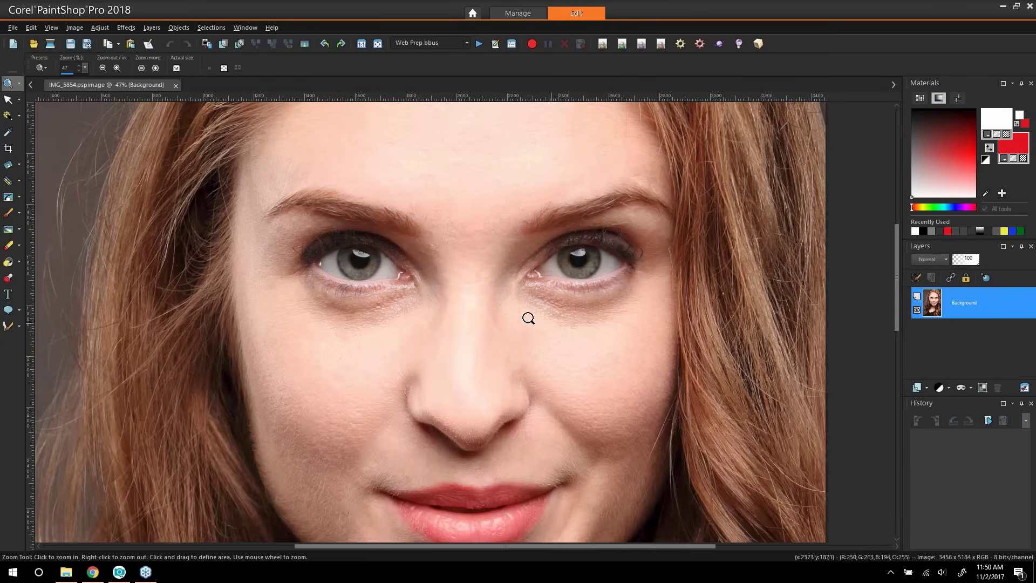
pyautogui.click(719, 43)
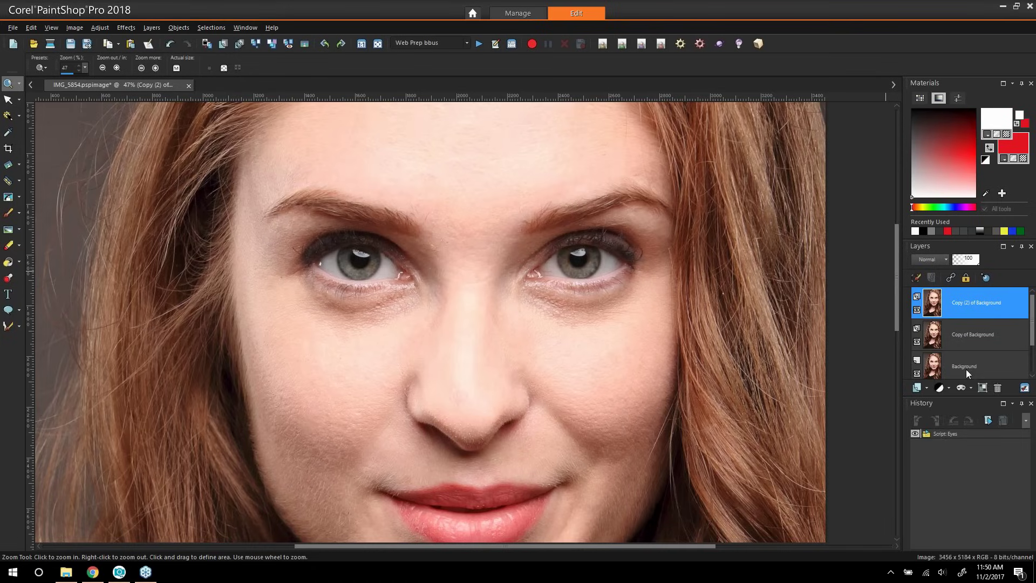
pyautogui.click(1005, 364)
pyautogui.click(1000, 338)
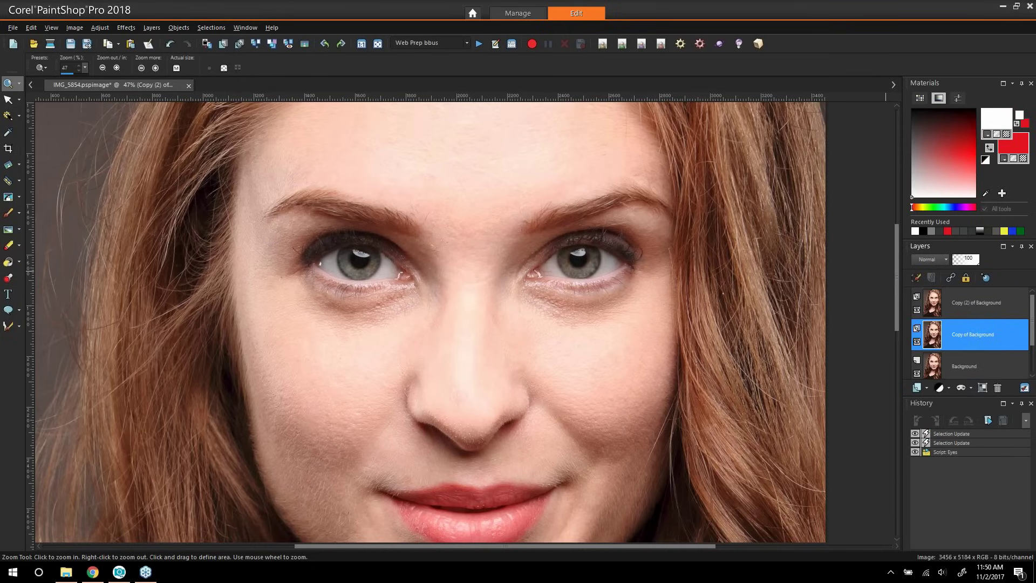
pyautogui.click(1005, 303)
pyautogui.click(1009, 341)
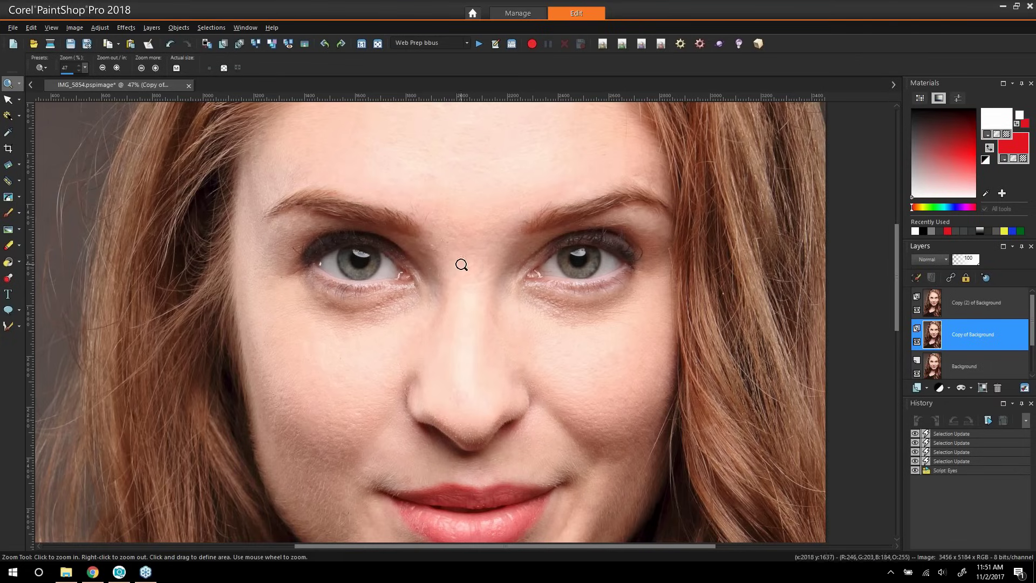
# Review the High Pass Sharpen radius, strength and blend mode settings for the Copy of Background layer, and cancel without applying
pyautogui.click(100, 28)
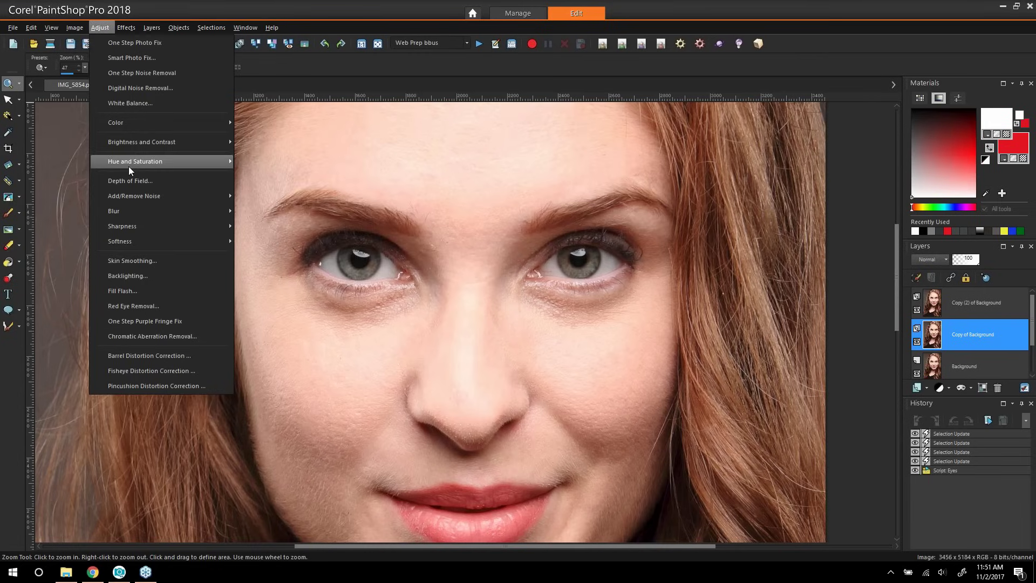
pyautogui.moveTo(128, 141)
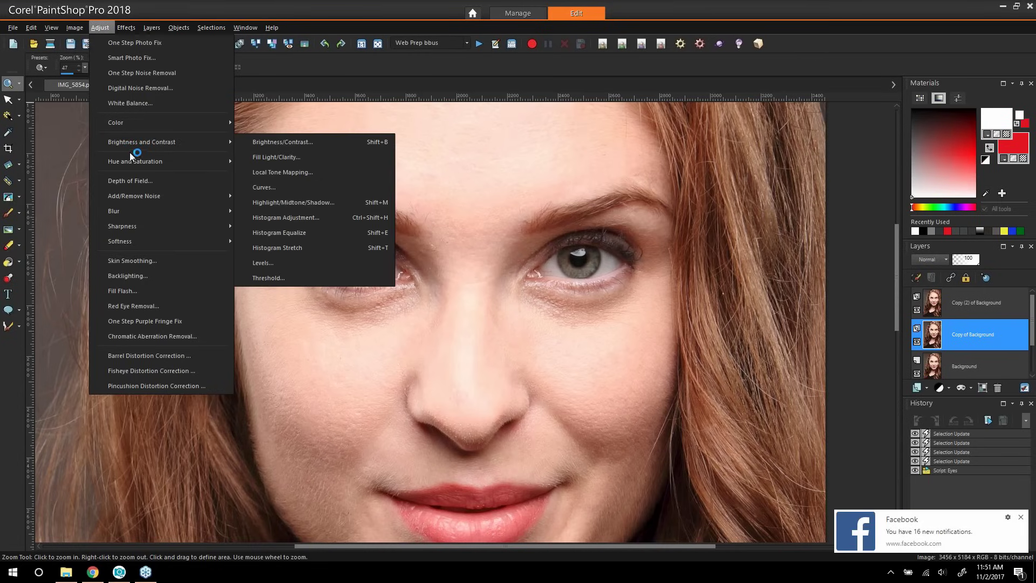
pyautogui.moveTo(142, 225)
pyautogui.click(270, 225)
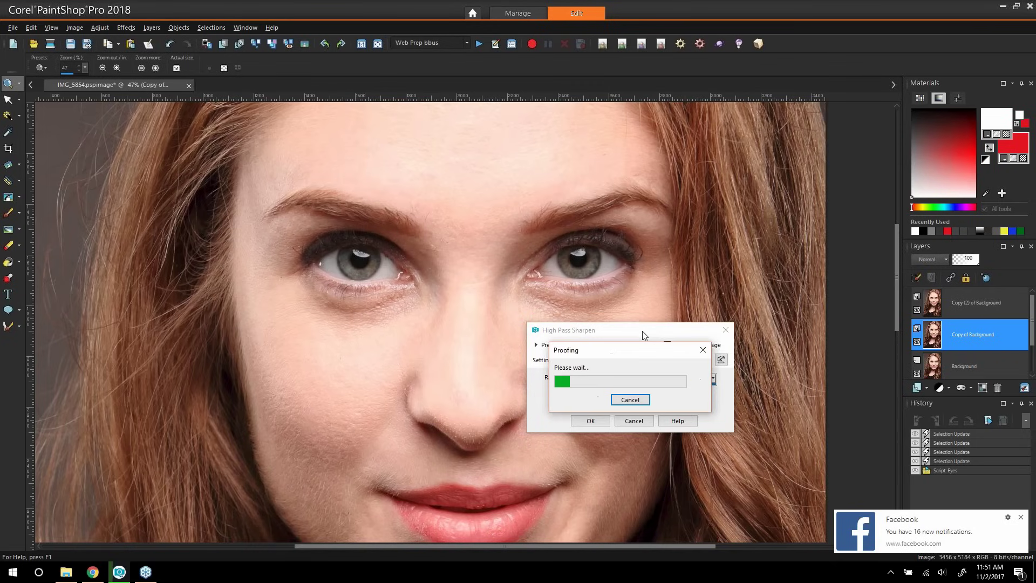
pyautogui.moveTo(642, 329); pyautogui.dragTo(709, 102)
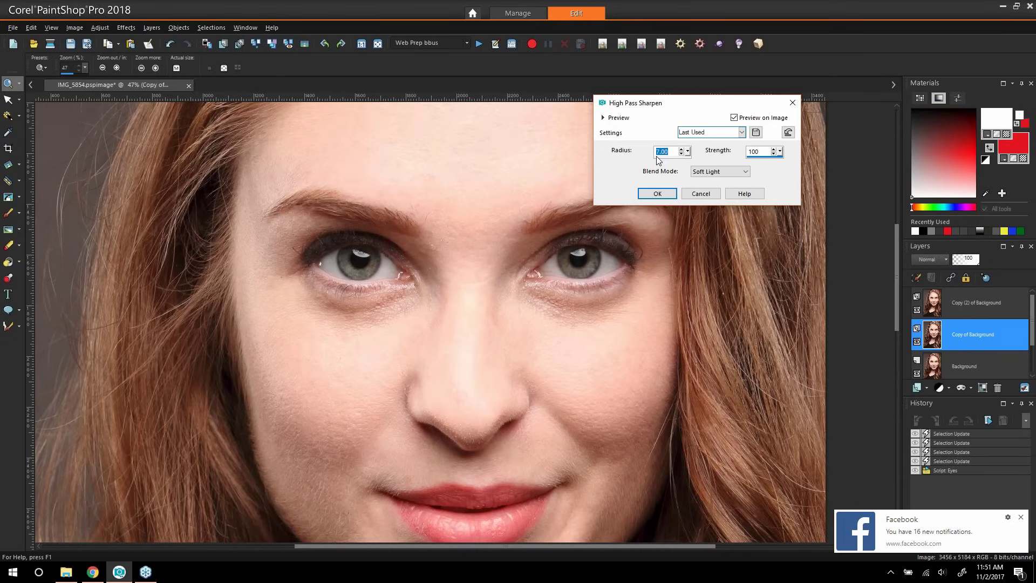
pyautogui.click(702, 194)
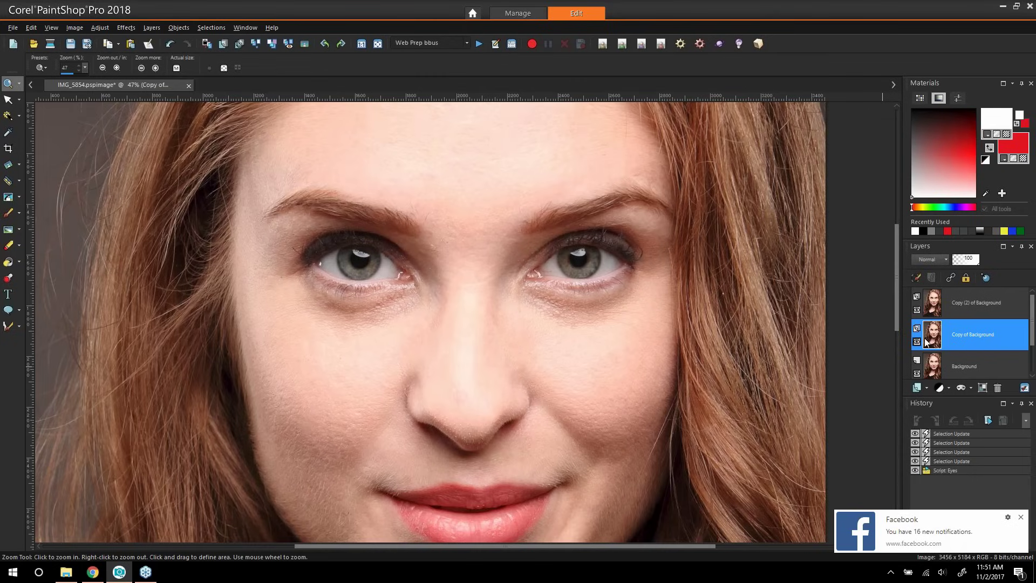
# Erase both irises on the Copy (2) of Background layer using a soft eraser at full opacity
pyautogui.click(1000, 309)
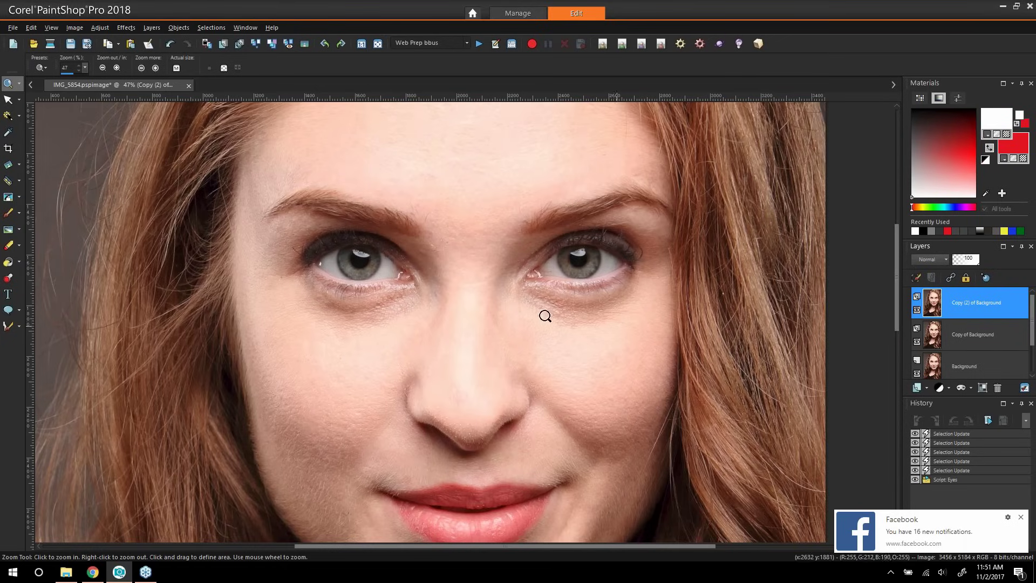
pyautogui.click(8, 245)
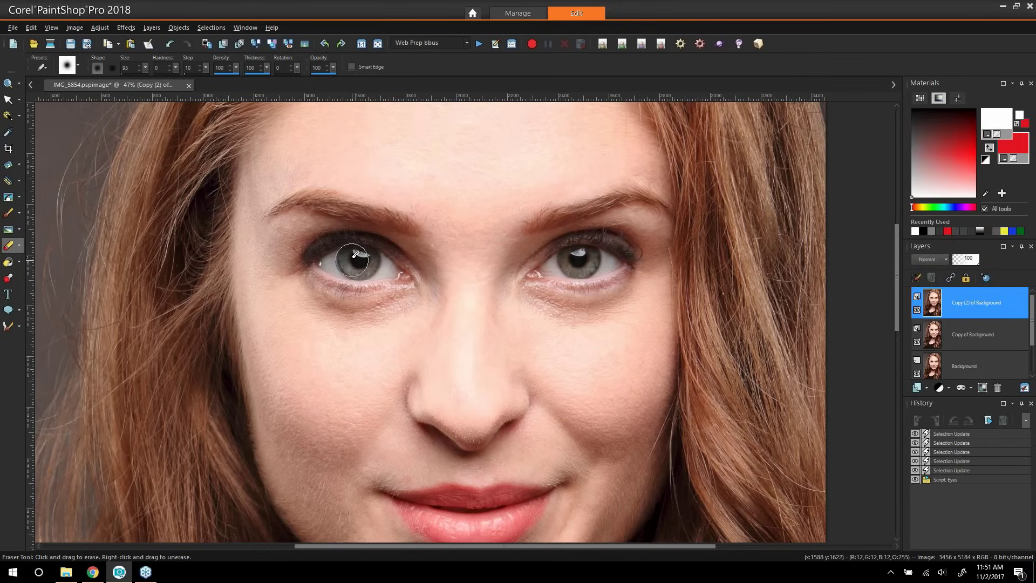
pyautogui.moveTo(353, 259); pyautogui.dragTo(367, 259)
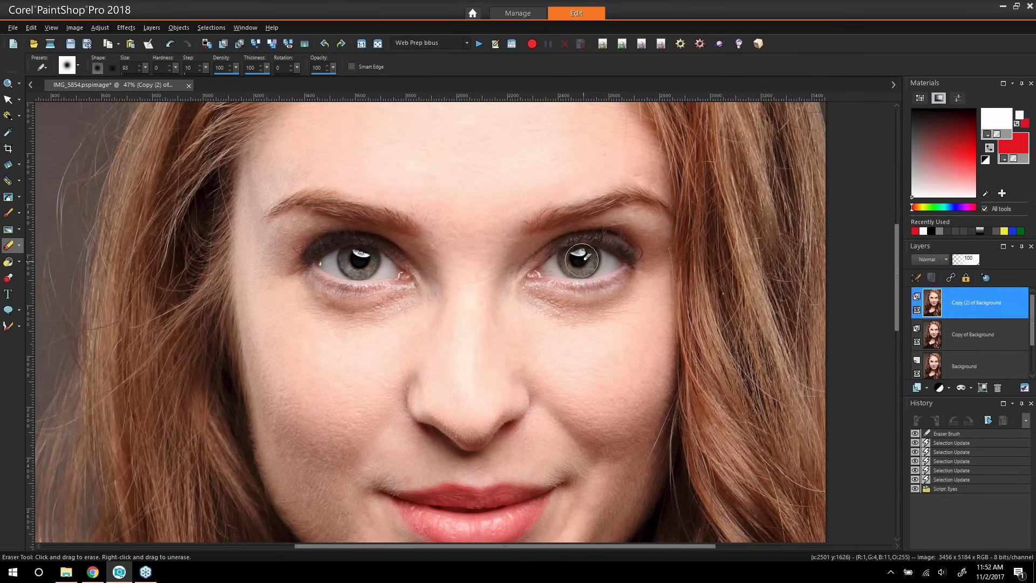
pyautogui.moveTo(577, 255); pyautogui.dragTo(584, 256)
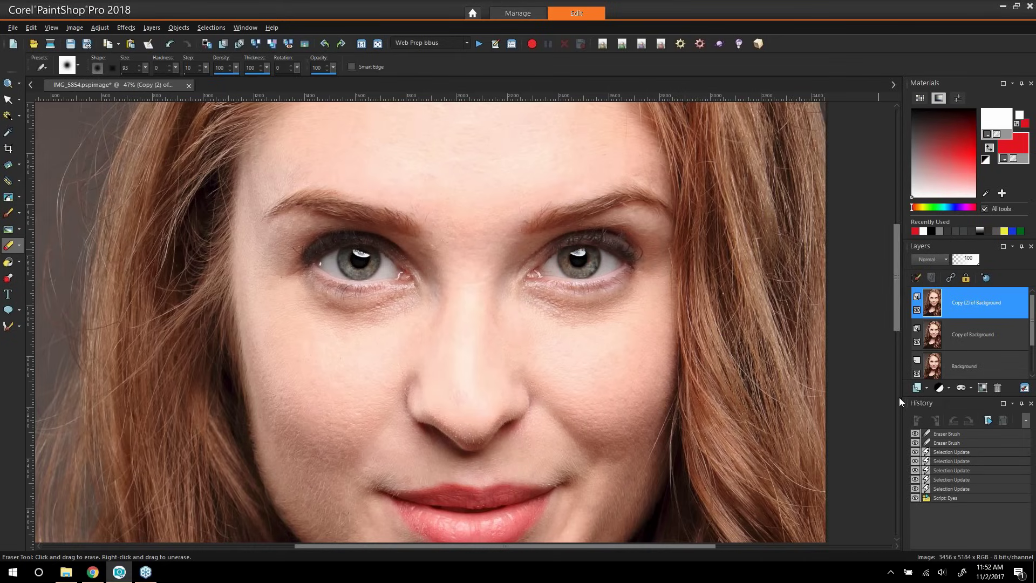
# Hide the Background and Copy of Background layers and erase the leftover iris areas of both eyes on the top layer
pyautogui.click(917, 373)
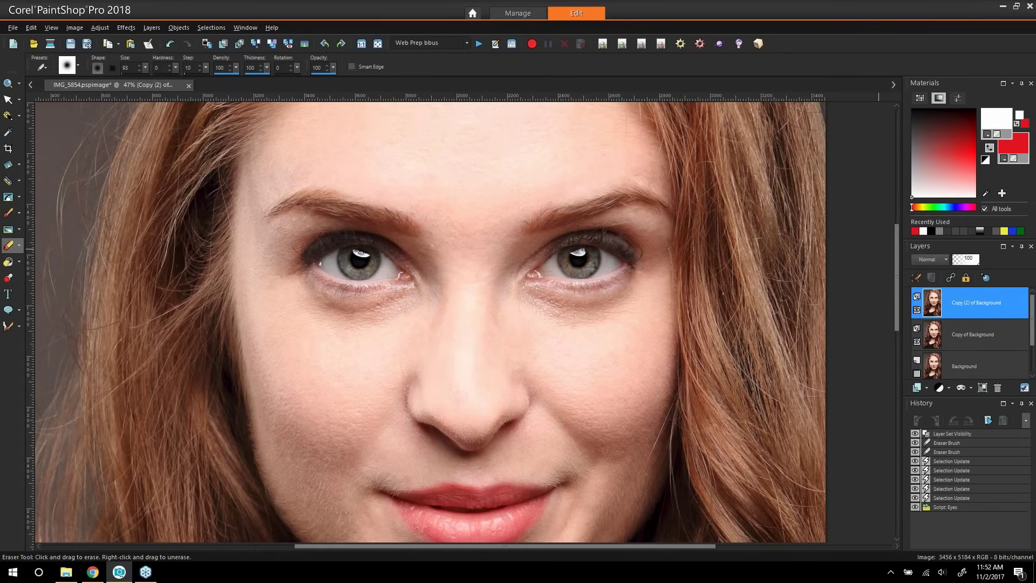
pyautogui.click(916, 343)
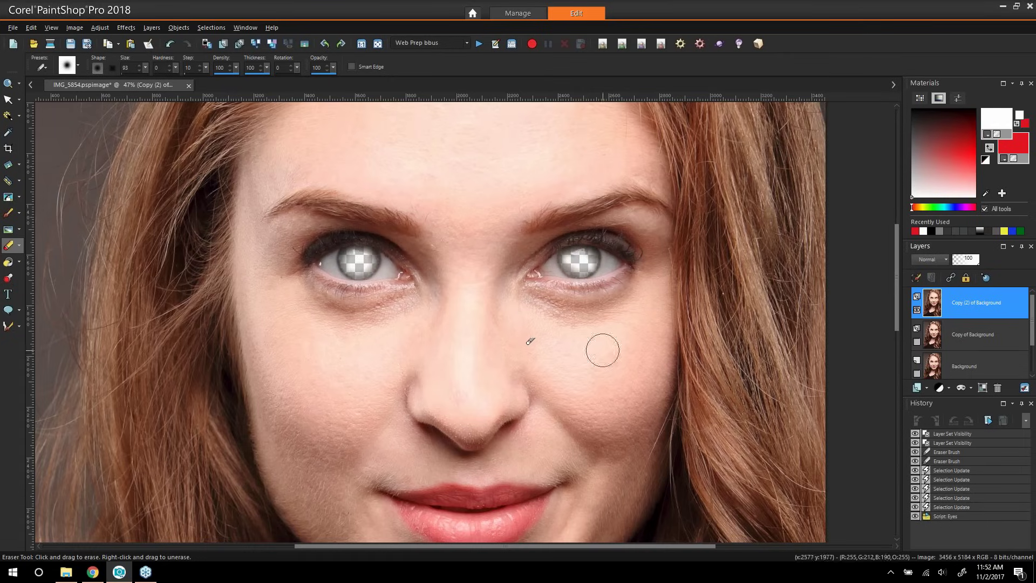
pyautogui.click(360, 260)
pyautogui.click(578, 258)
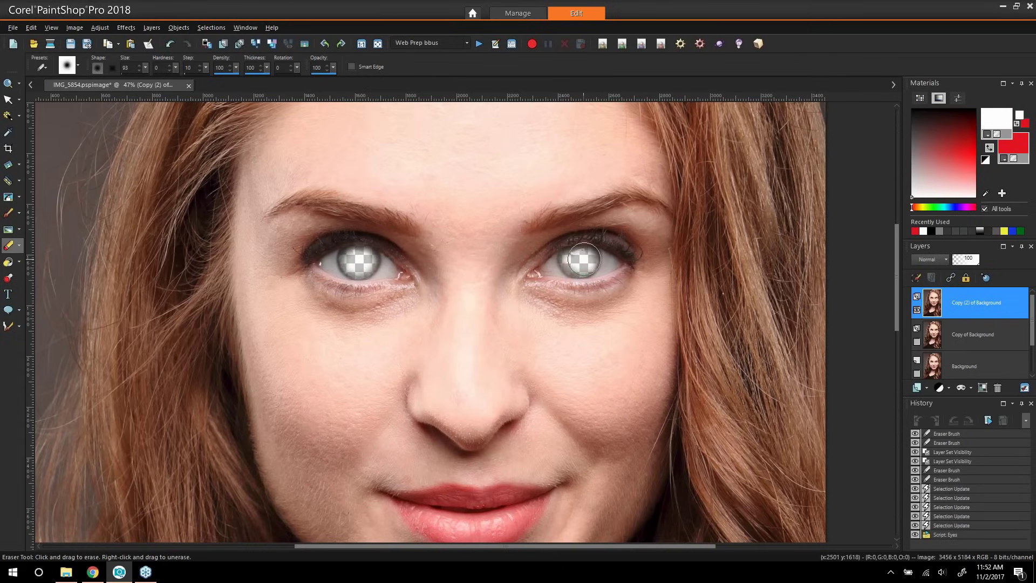
pyautogui.click(577, 262)
pyautogui.click(576, 264)
pyautogui.click(579, 262)
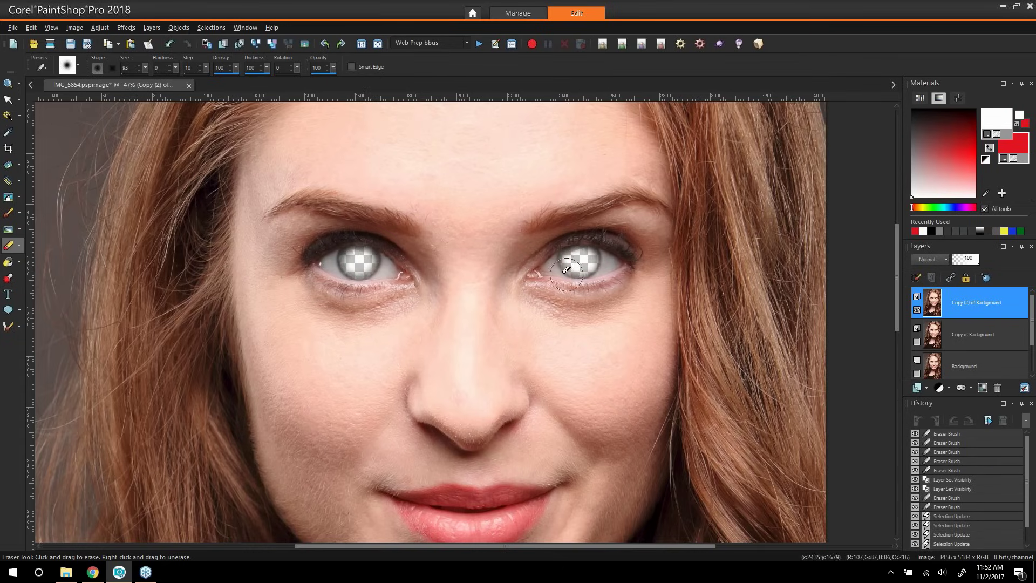
pyautogui.click(358, 261)
pyautogui.click(356, 261)
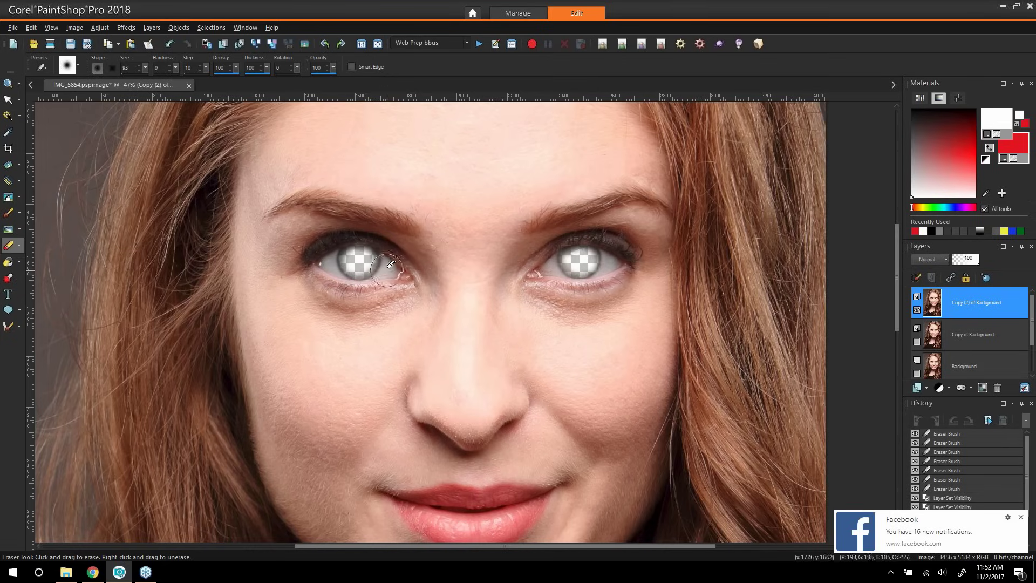
pyautogui.click(362, 262)
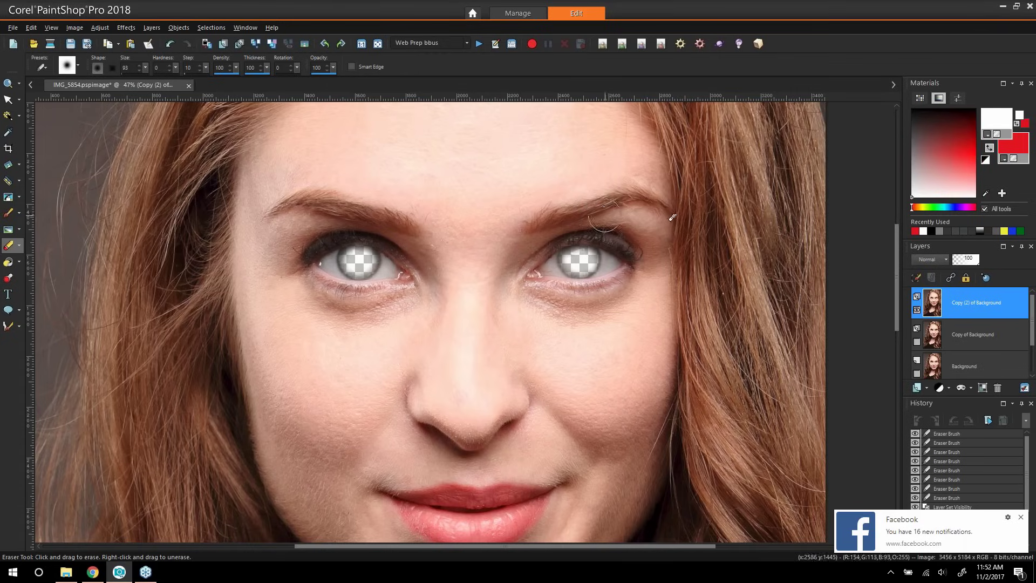
# Compare the eyes with the Copy of Background and Background layers shown, and hide both layers again
pyautogui.click(917, 342)
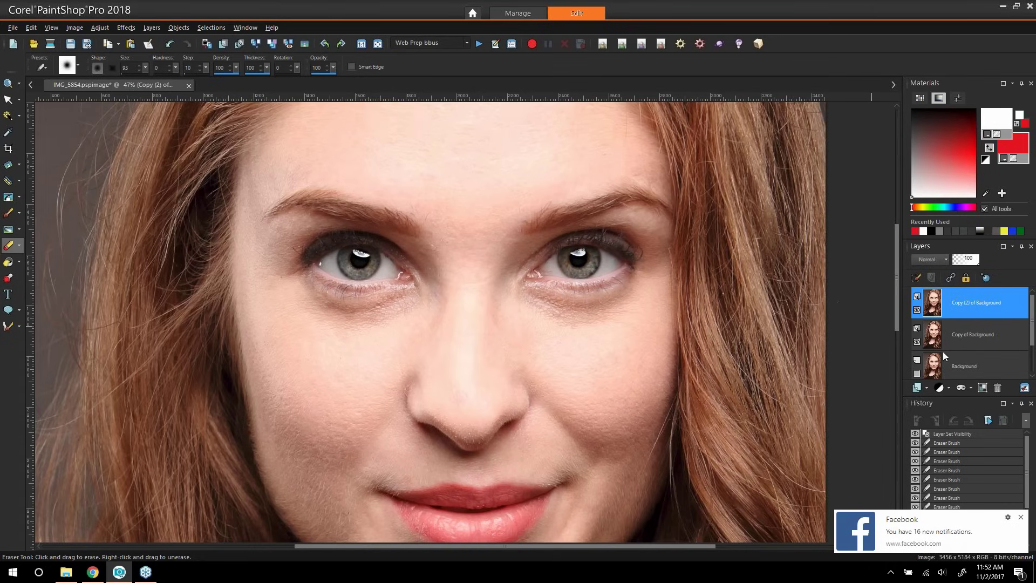
pyautogui.click(917, 373)
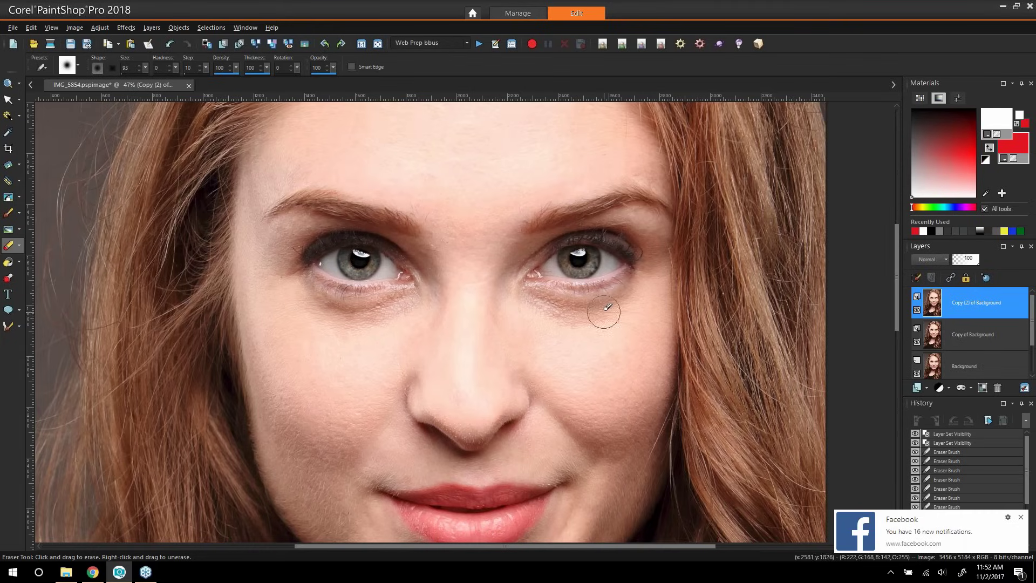
pyautogui.click(916, 372)
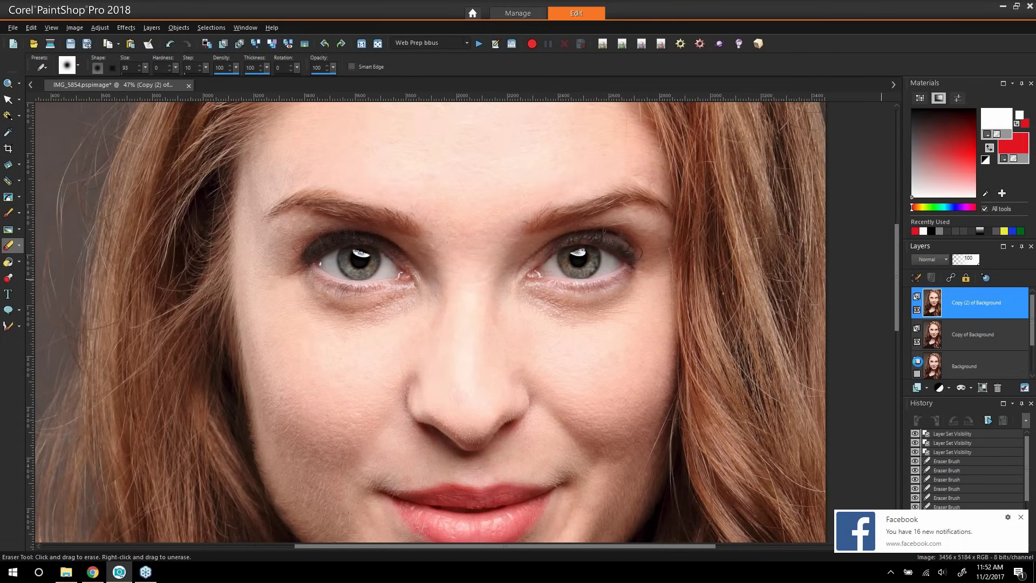
pyautogui.click(916, 341)
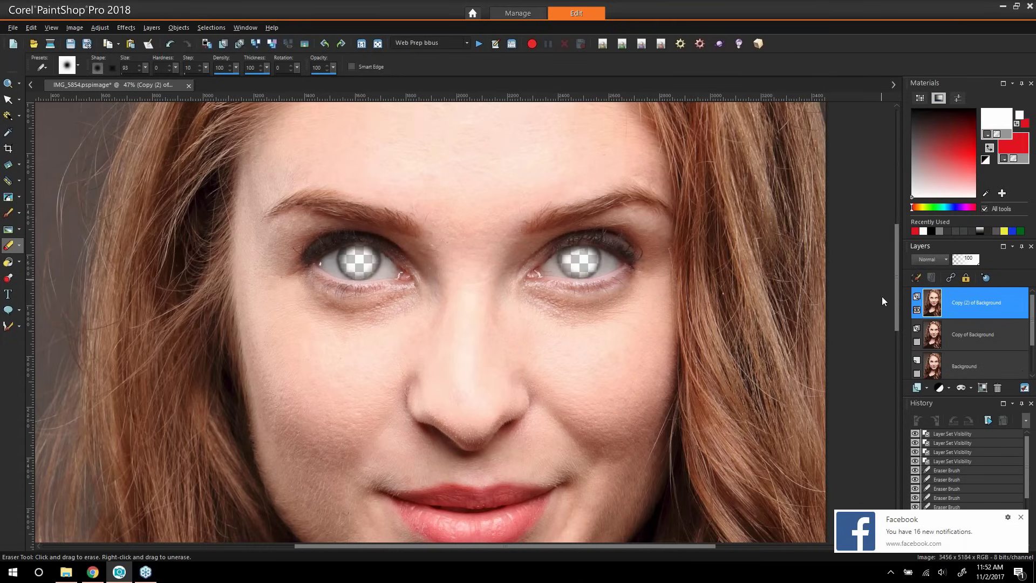
# Try restoring one erased iris on the Copy (2) of Background layer, and undo that brush stroke
pyautogui.moveTo(385, 269)
pyautogui.mouseDown()
pyautogui.moveTo(354, 253)
pyautogui.moveTo(348, 264)
pyautogui.moveTo(367, 257)
pyautogui.moveTo(354, 273)
pyautogui.moveTo(345, 258)
pyautogui.moveTo(366, 253)
pyautogui.moveTo(354, 272)
pyautogui.moveTo(371, 258)
pyautogui.mouseUp()
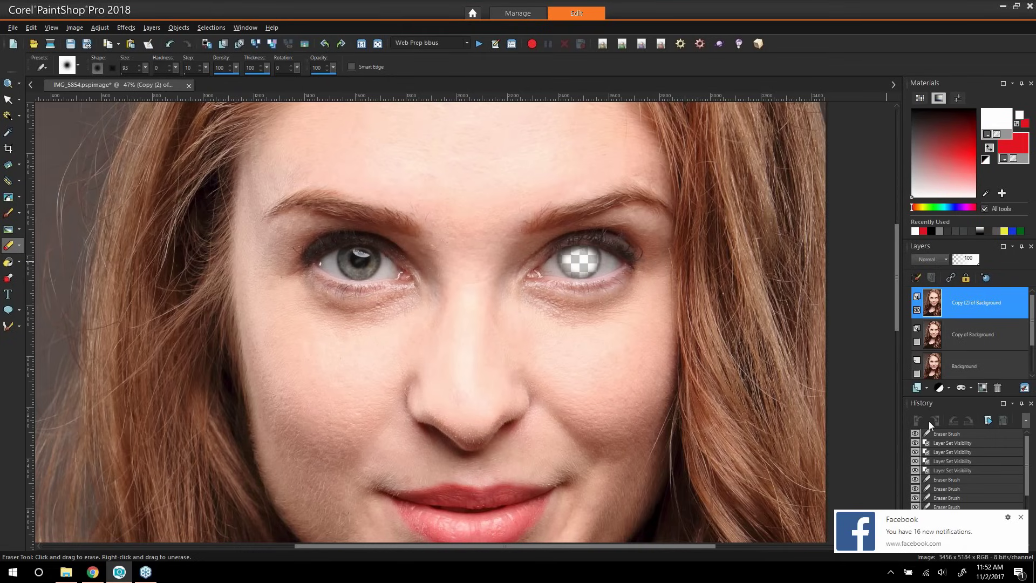
pyautogui.click(916, 434)
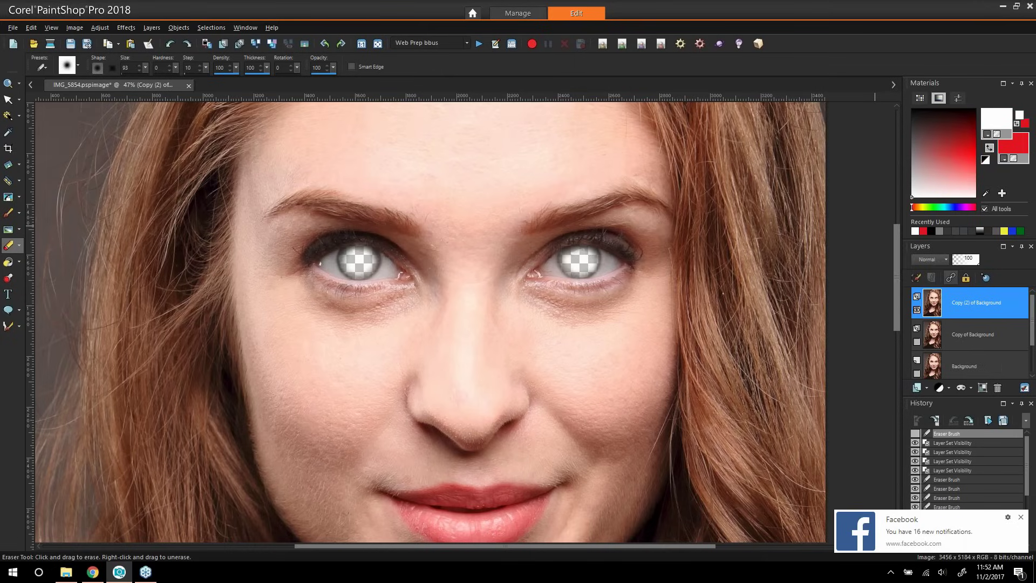
# Show the Copy of Background and Background layers again, and select the Copy of Background layer
pyautogui.click(916, 352)
pyautogui.click(917, 373)
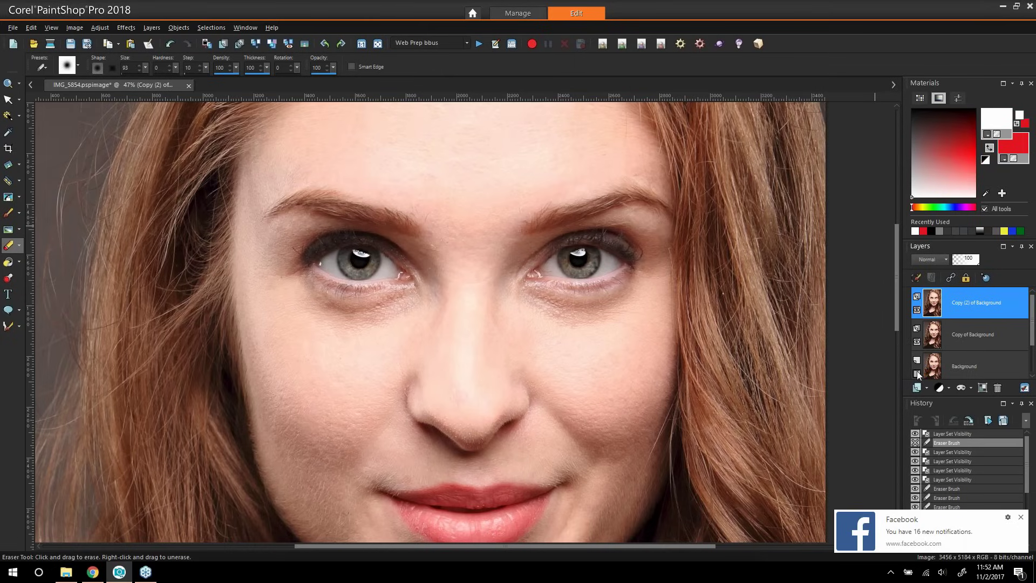
pyautogui.click(966, 335)
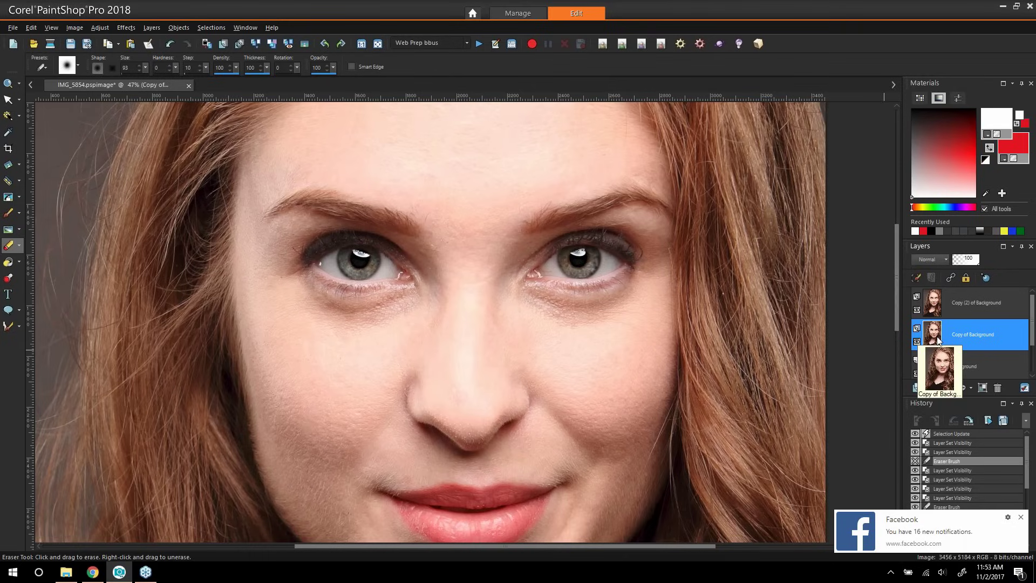
# Paint white over both irises on the Copy of Background layer with the Paint Brush at opacity 20 and SoftLight blend mode
pyautogui.click(8, 215)
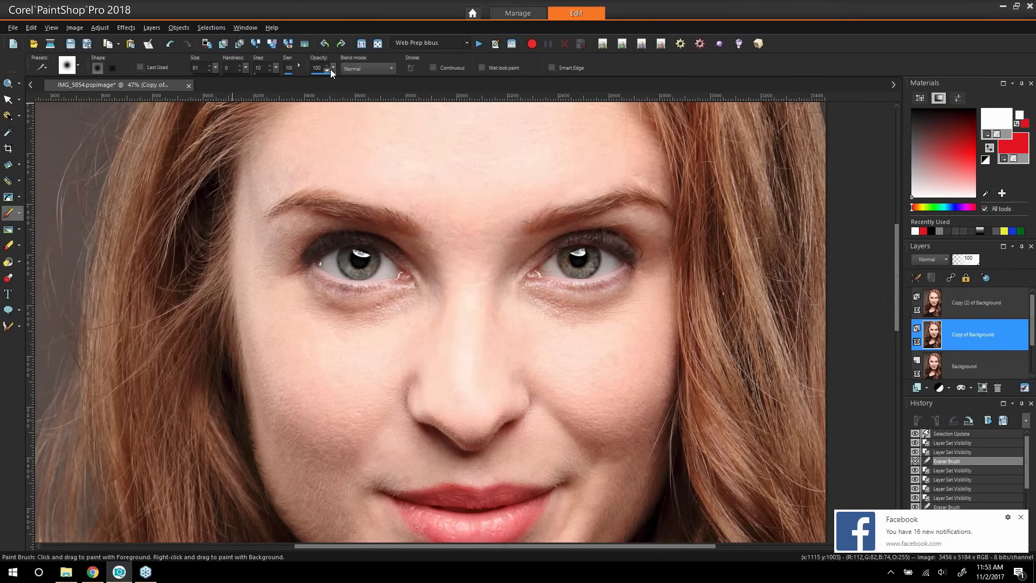
pyautogui.moveTo(334, 68); pyautogui.dragTo(322, 75)
pyautogui.moveTo(290, 82); pyautogui.dragTo(289, 82)
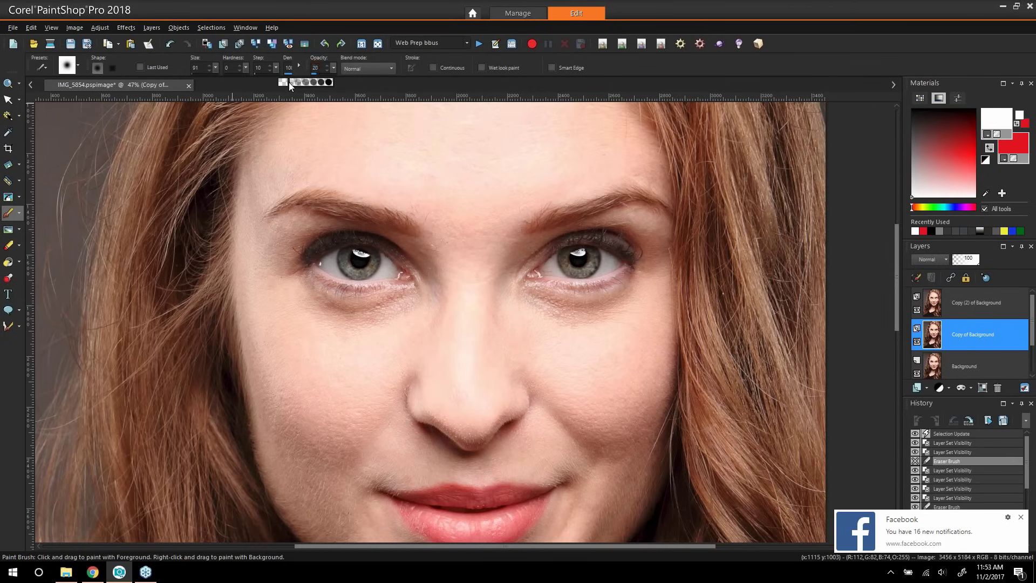
pyautogui.click(359, 68)
pyautogui.click(362, 199)
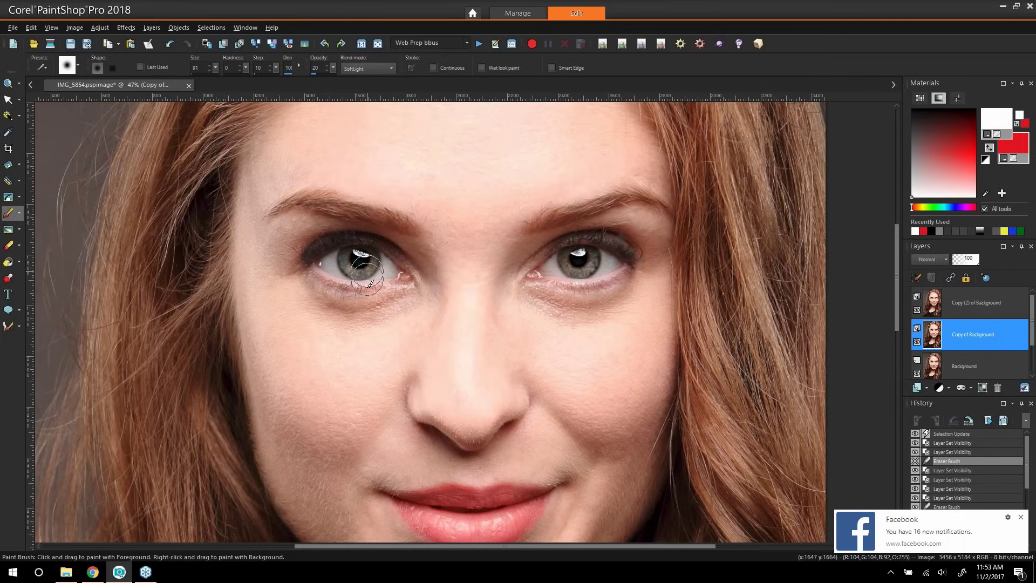
pyautogui.moveTo(361, 269); pyautogui.dragTo(360, 265)
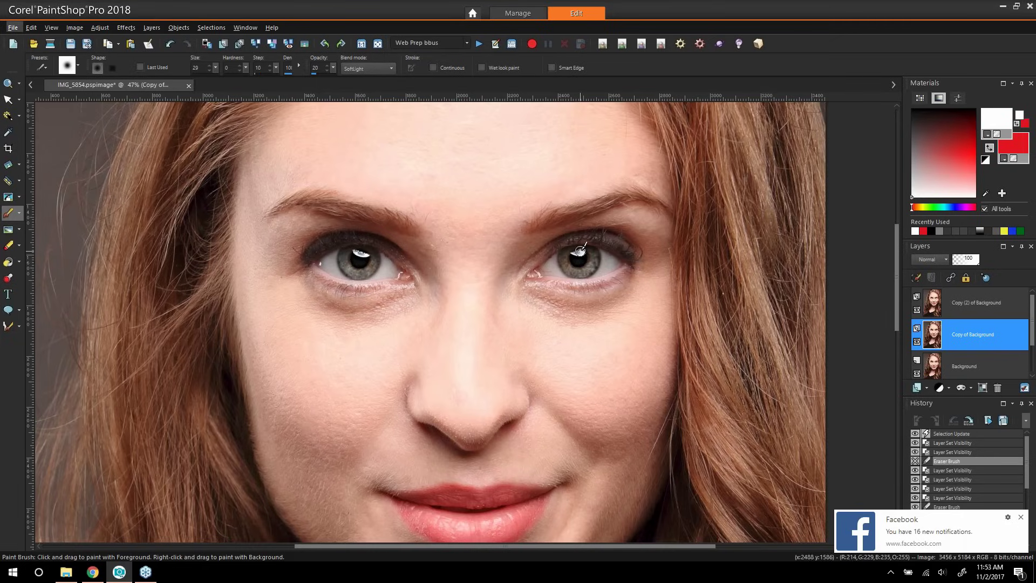
pyautogui.moveTo(346, 264)
pyautogui.mouseDown()
pyautogui.moveTo(369, 270)
pyautogui.moveTo(346, 265)
pyautogui.mouseUp()
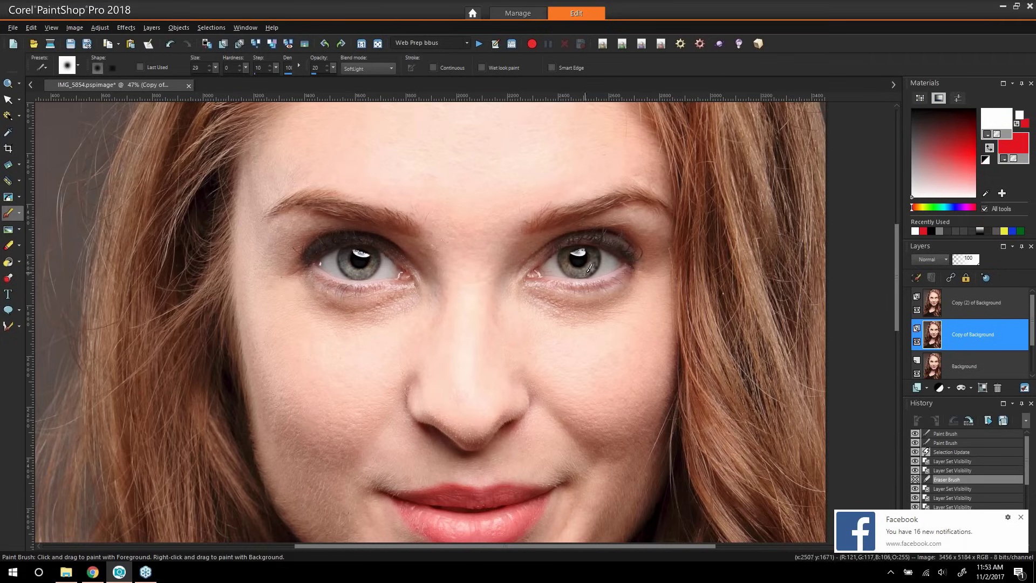
pyautogui.click(594, 265)
pyautogui.moveTo(591, 266); pyautogui.dragTo(568, 268)
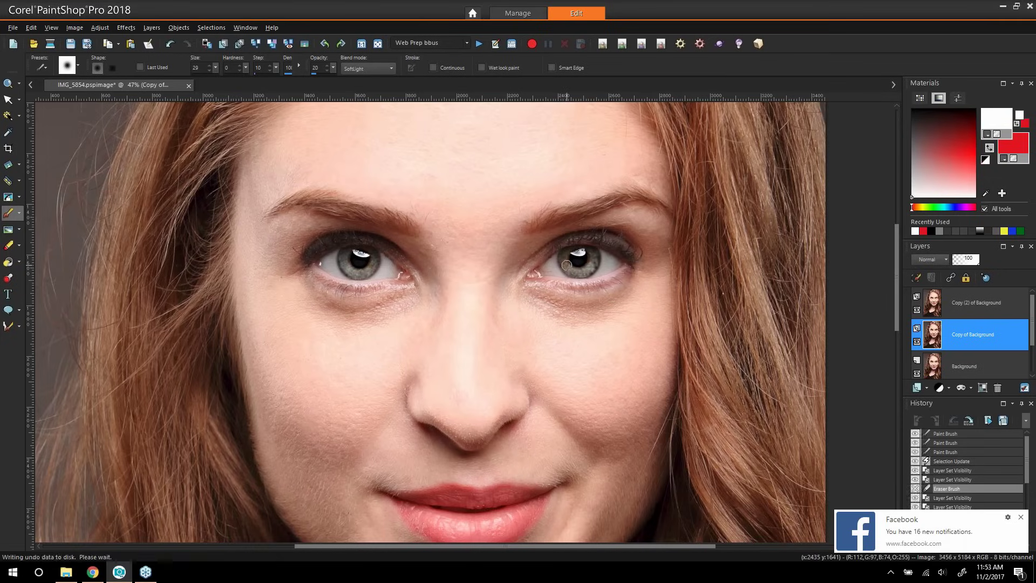
# Compare the eyes with the Copy of Background layer hidden and shown, both close up and with the whole portrait in view
pyautogui.click(916, 341)
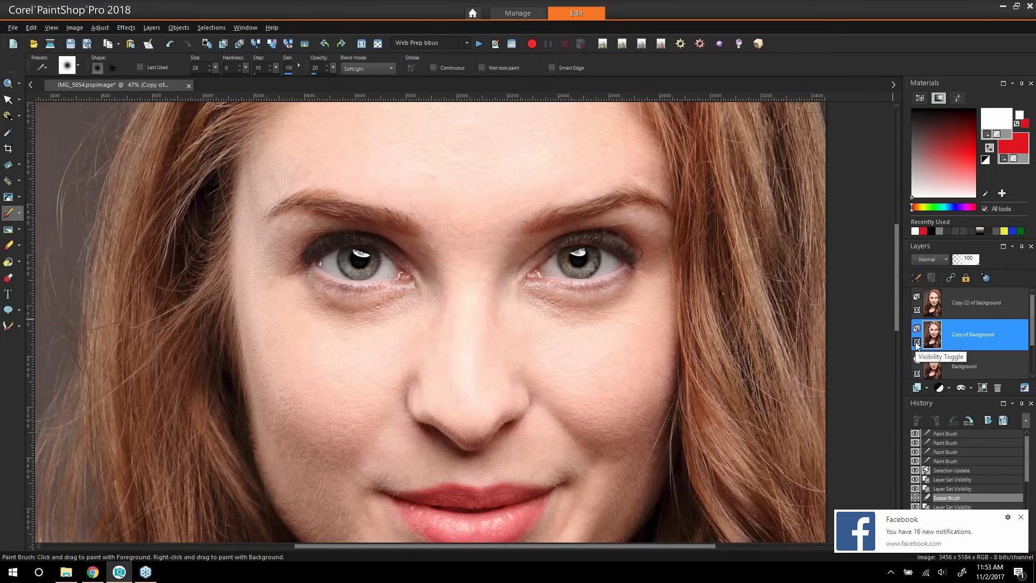
pyautogui.click(915, 341)
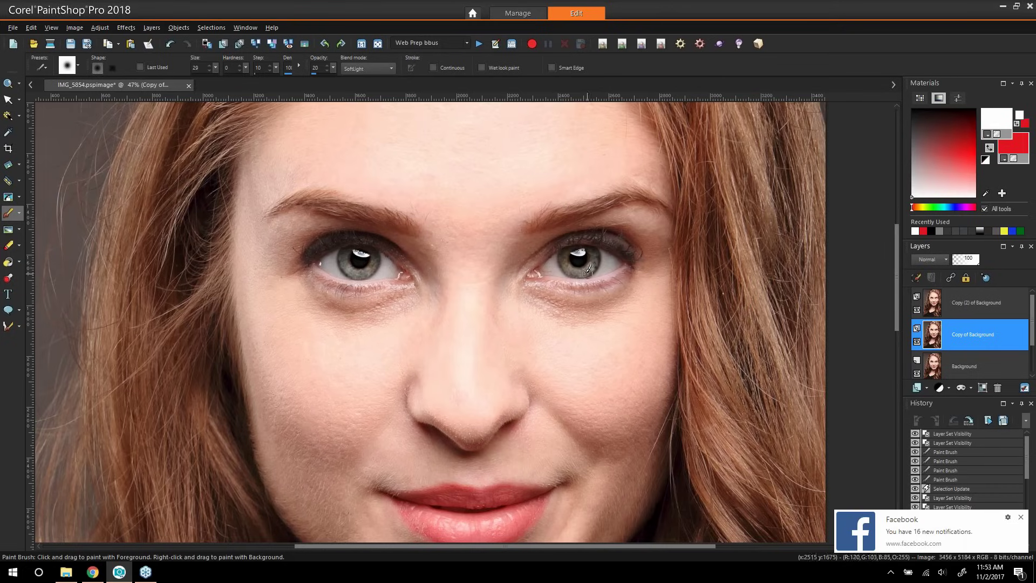
pyautogui.click(917, 341)
pyautogui.click(917, 341)
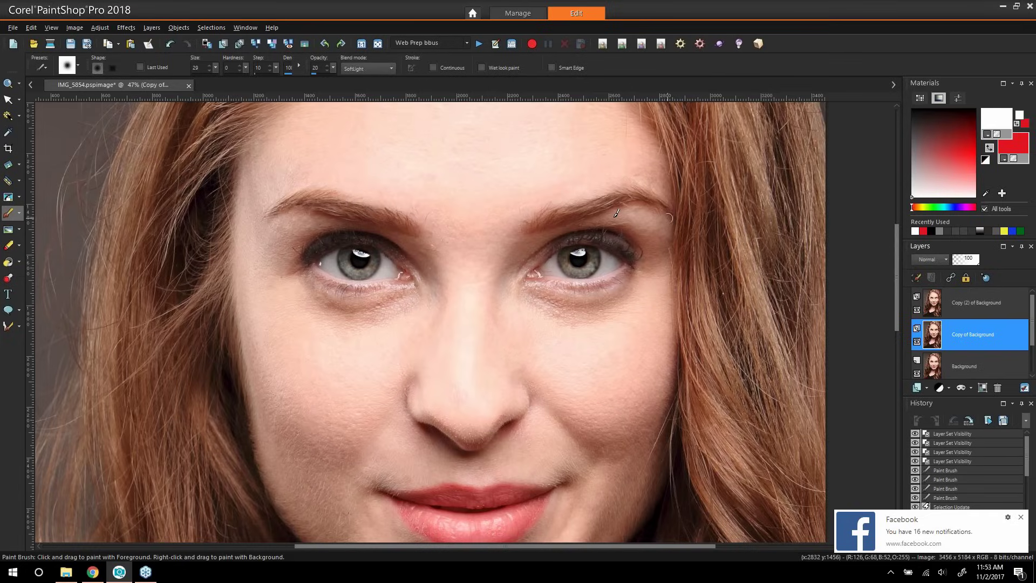
pyautogui.click(377, 43)
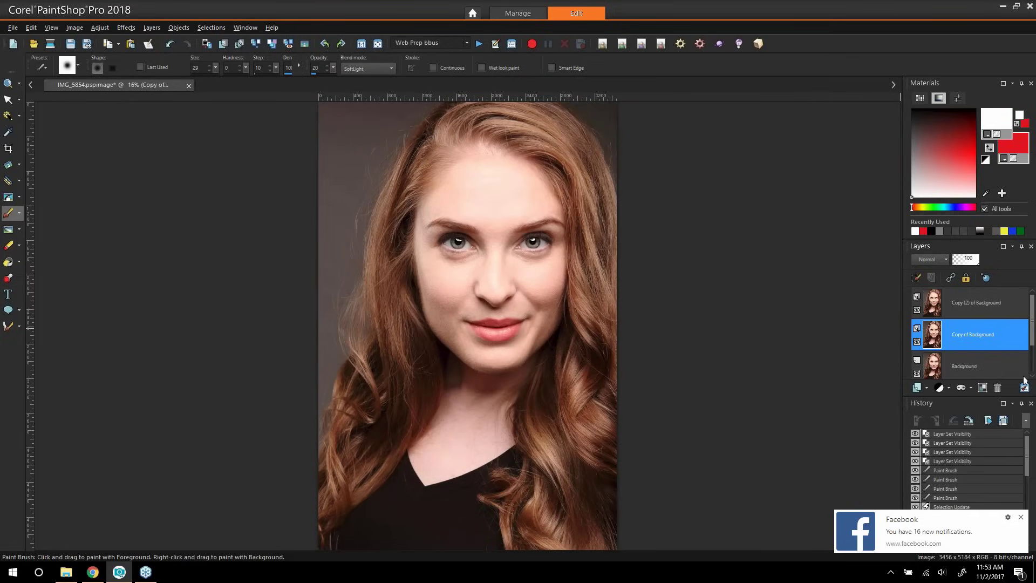
pyautogui.click(916, 341)
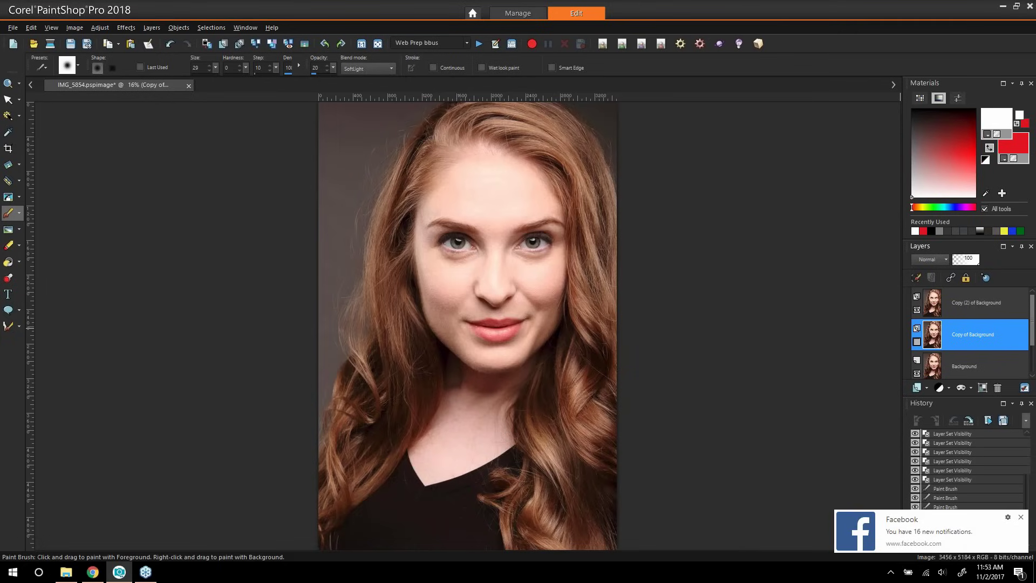
pyautogui.click(917, 341)
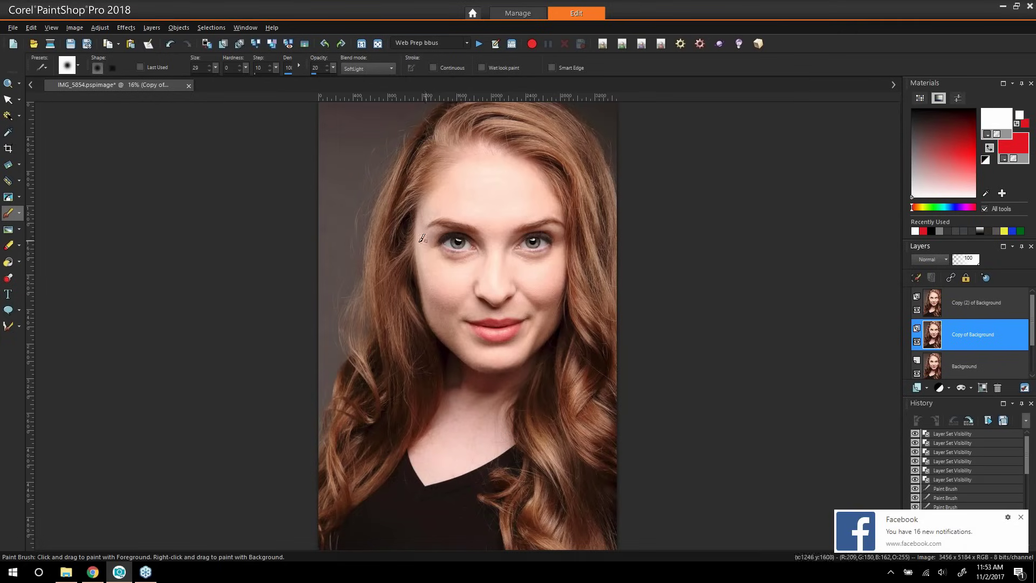
# Erase over the lips on the Copy (2) of Background layer with the Eraser
pyautogui.click(8, 83)
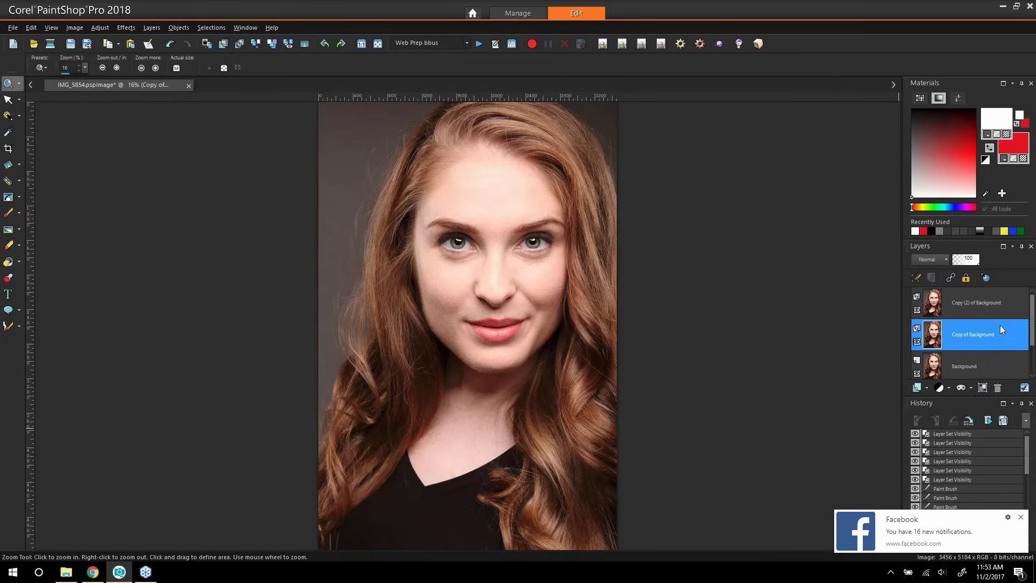
pyautogui.moveTo(991, 342)
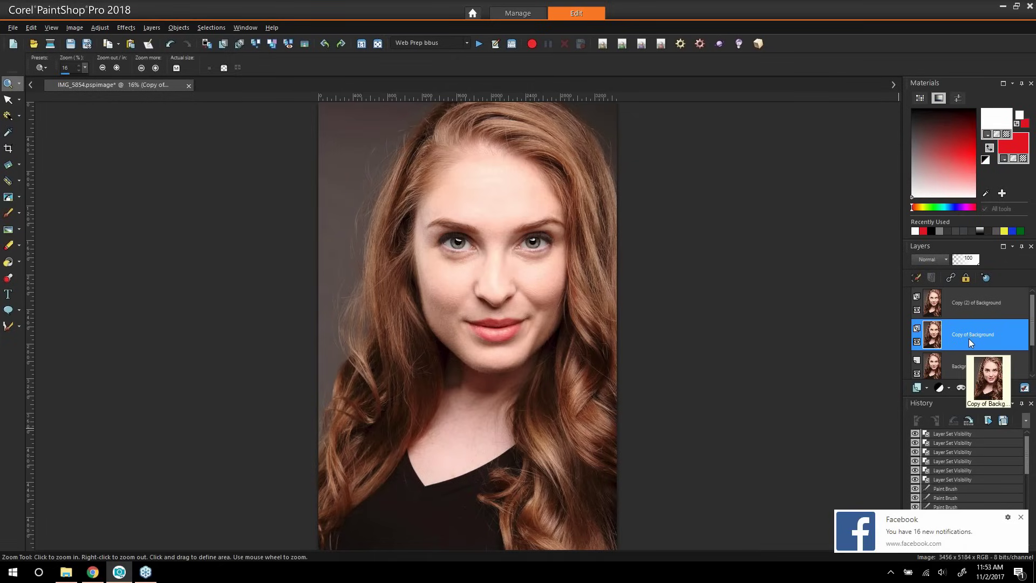
pyautogui.click(982, 306)
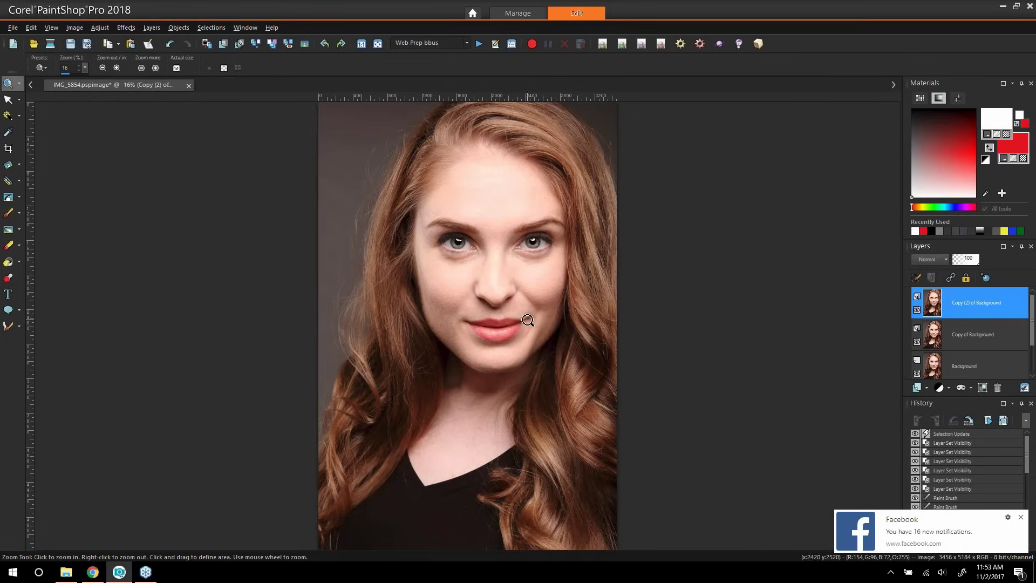
pyautogui.moveTo(424, 275); pyautogui.dragTo(563, 382)
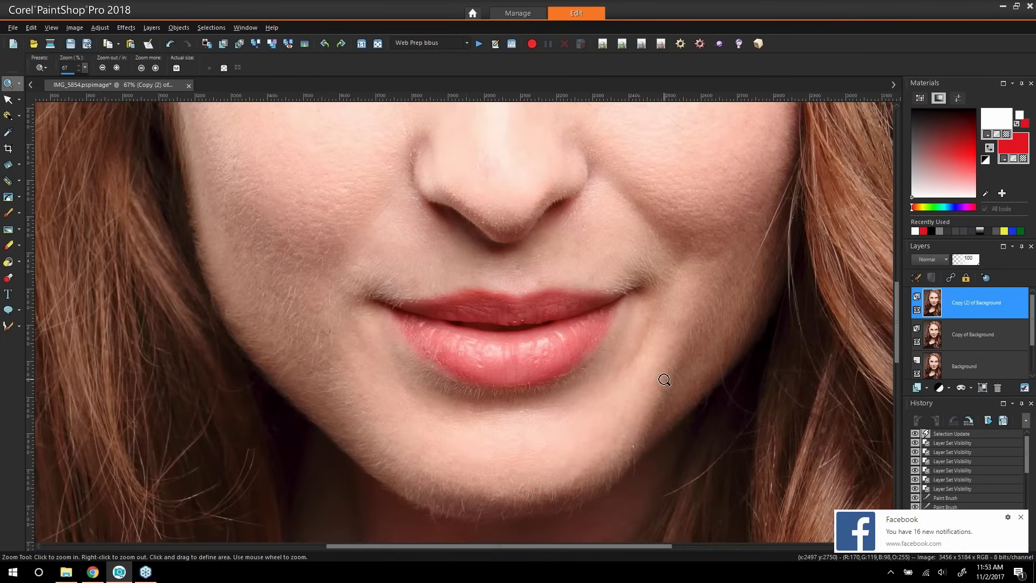
pyautogui.scroll(-4, 581, 298)
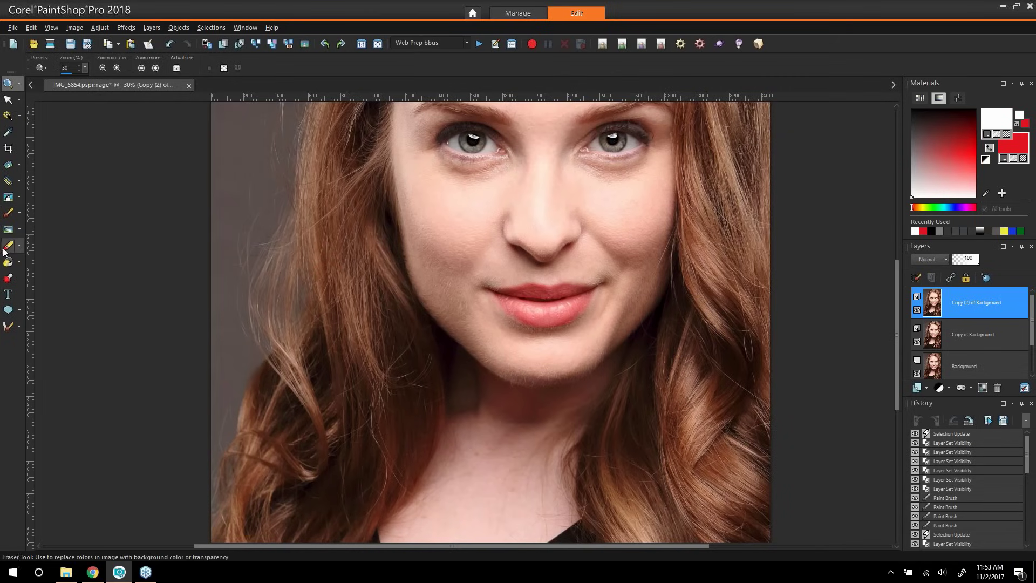
pyautogui.click(6, 250)
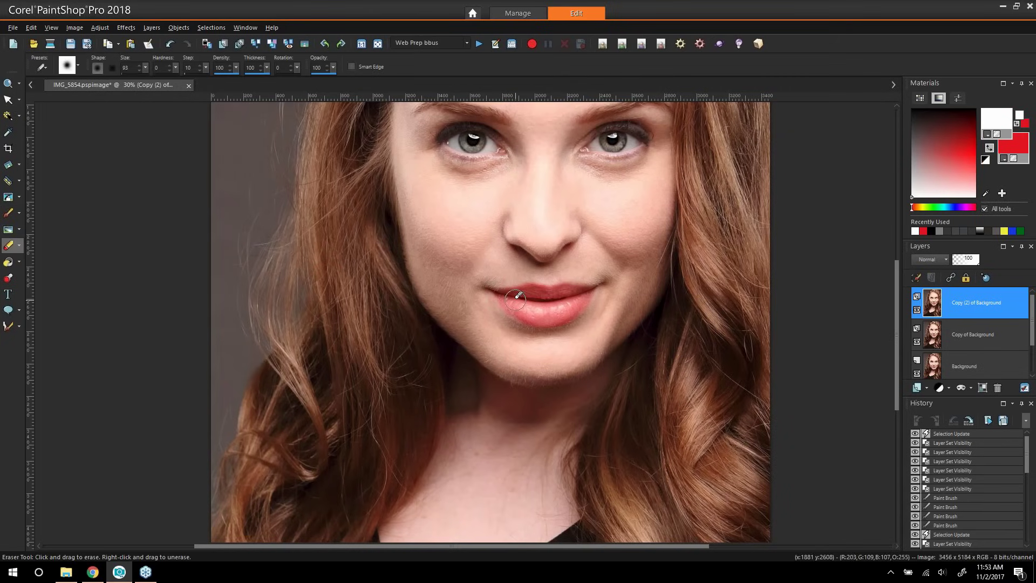
pyautogui.moveTo(512, 300)
pyautogui.mouseDown()
pyautogui.moveTo(573, 298)
pyautogui.moveTo(509, 294)
pyautogui.mouseUp()
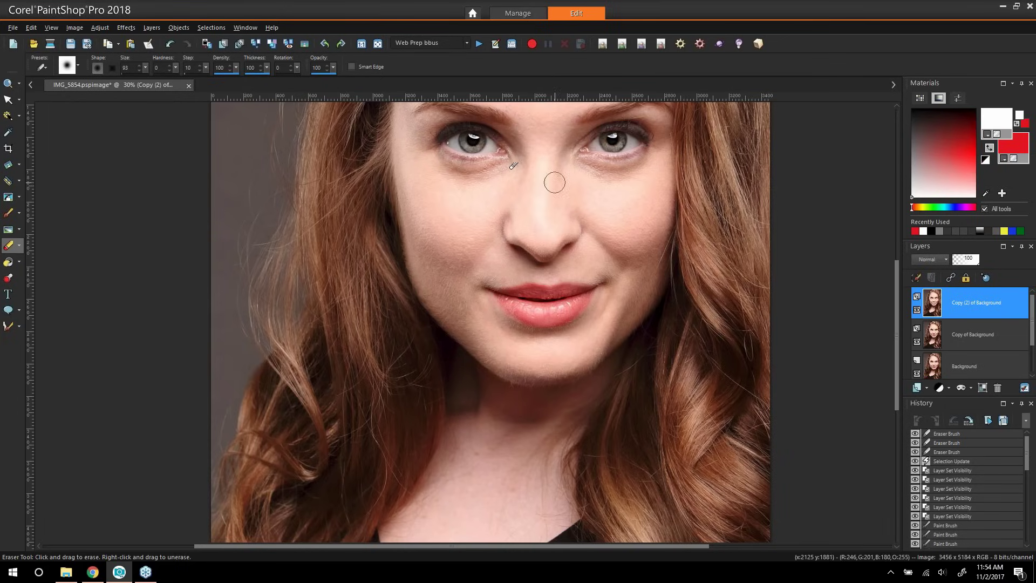
# Merge all layers of the portrait into one and duplicate the merged Background layer
pyautogui.click(8, 83)
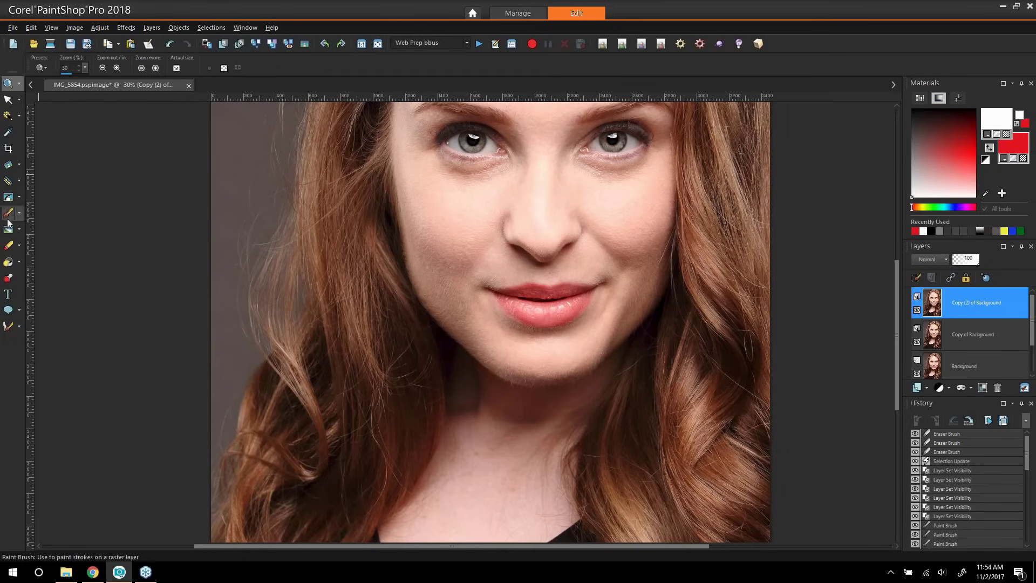
pyautogui.click(8, 245)
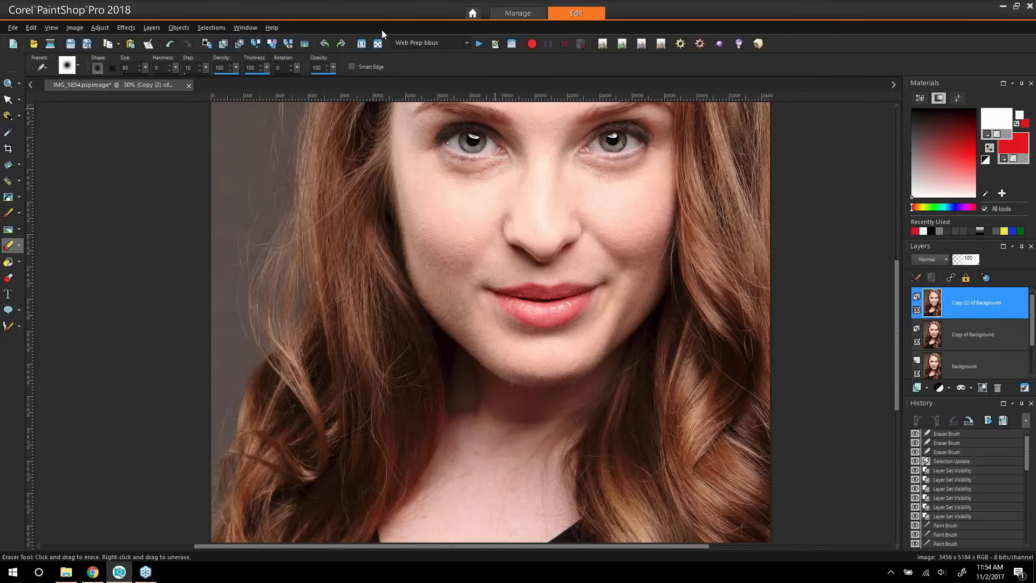
pyautogui.click(377, 43)
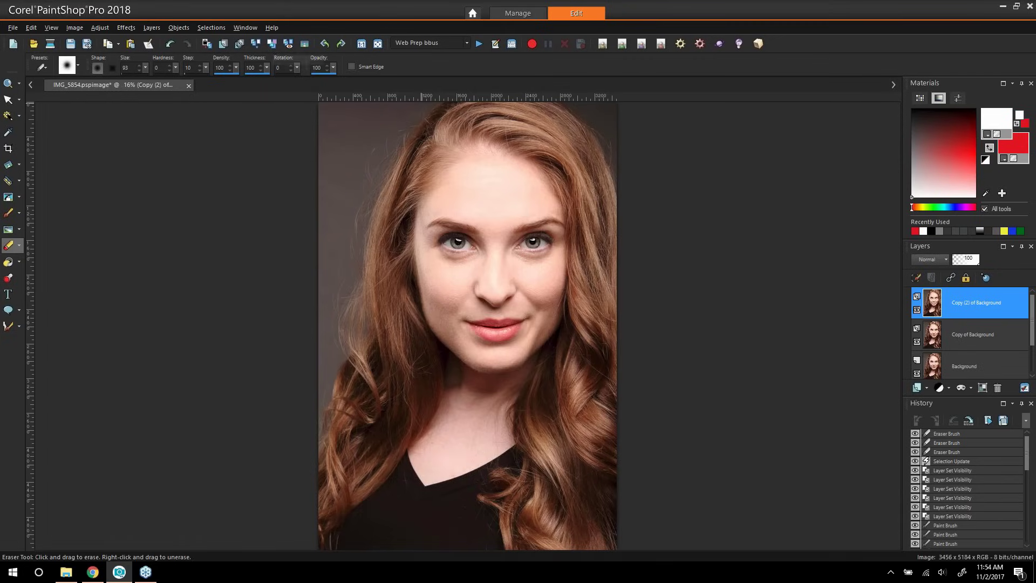
pyautogui.click(272, 45)
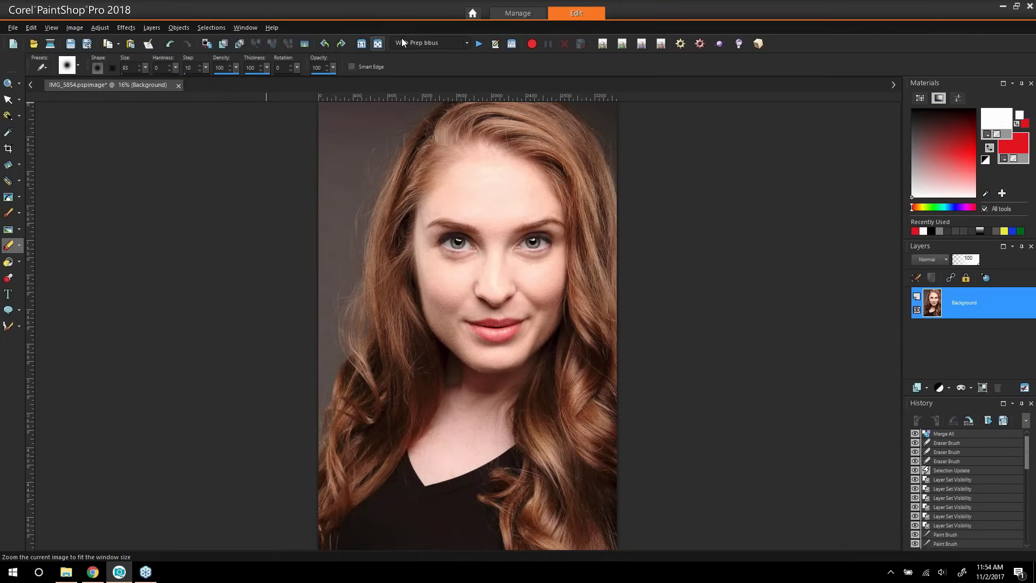
pyautogui.click(240, 44)
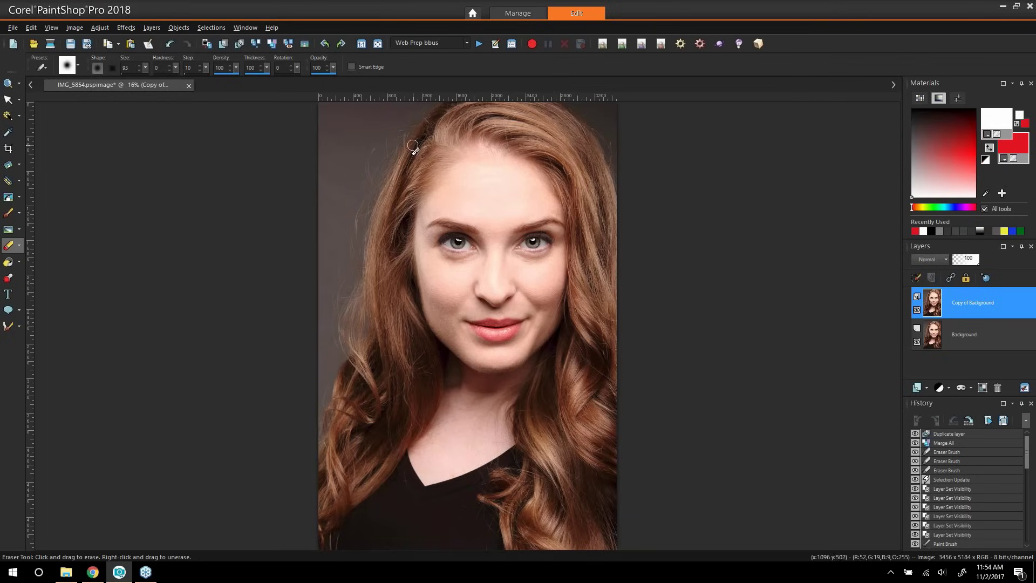
# Open the Copy of Background layer in Topaz ReMask 5 and brush the compute area along the hair's outer edges on both sides
pyautogui.click(126, 28)
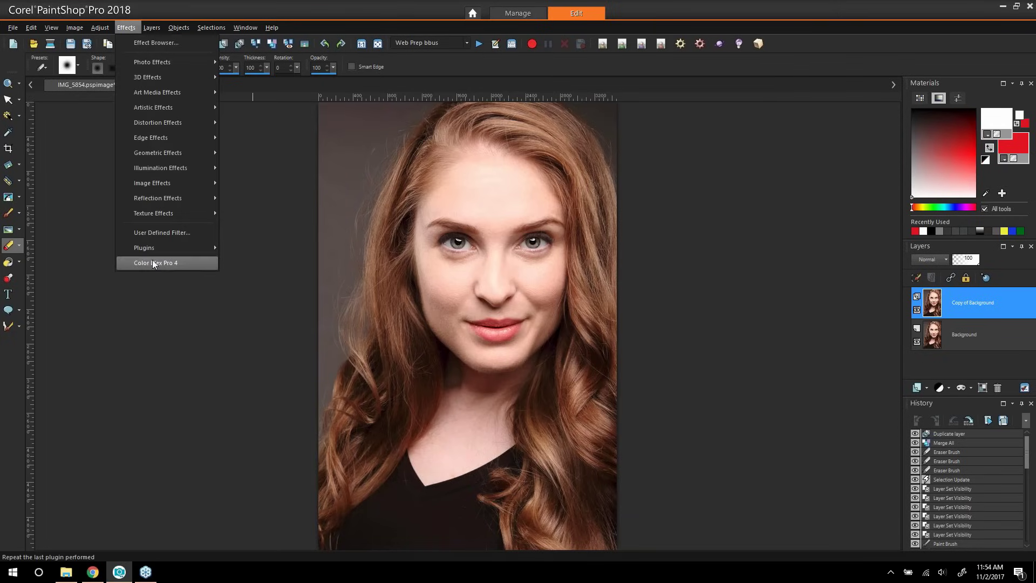
pyautogui.moveTo(151, 251)
pyautogui.moveTo(243, 261)
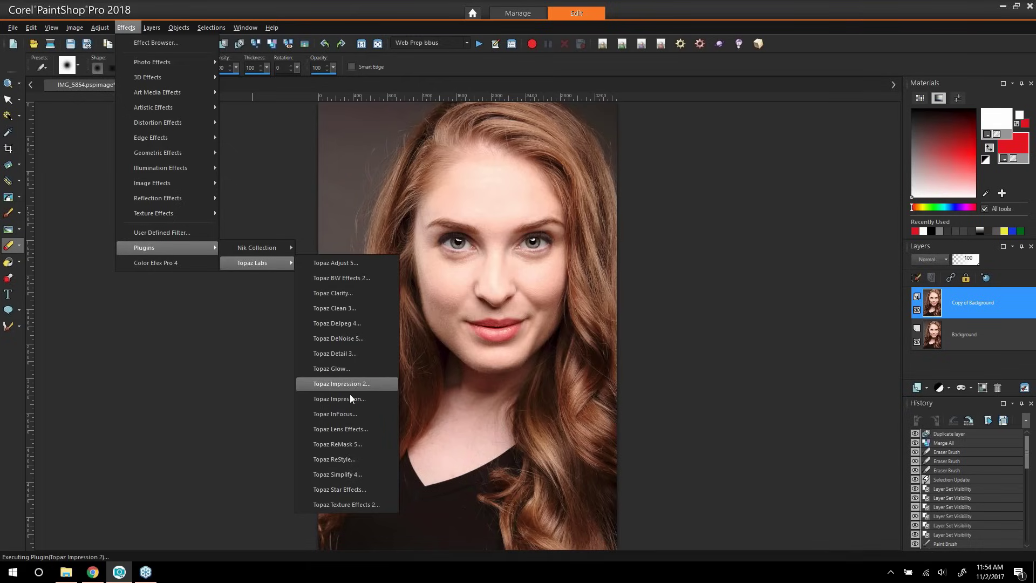
pyautogui.click(373, 446)
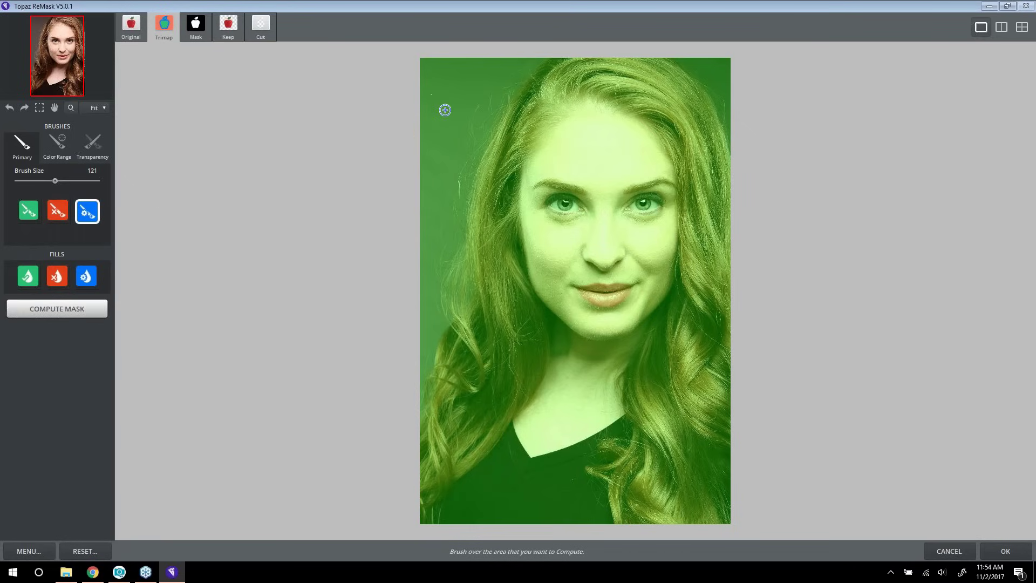
pyautogui.moveTo(514, 93)
pyautogui.mouseDown()
pyautogui.moveTo(552, 61)
pyautogui.moveTo(513, 86)
pyautogui.moveTo(486, 151)
pyautogui.moveTo(468, 229)
pyautogui.moveTo(473, 302)
pyautogui.moveTo(439, 350)
pyautogui.moveTo(420, 405)
pyautogui.moveTo(452, 320)
pyautogui.moveTo(446, 278)
pyautogui.moveTo(462, 249)
pyautogui.moveTo(456, 309)
pyautogui.moveTo(459, 263)
pyautogui.mouseUp()
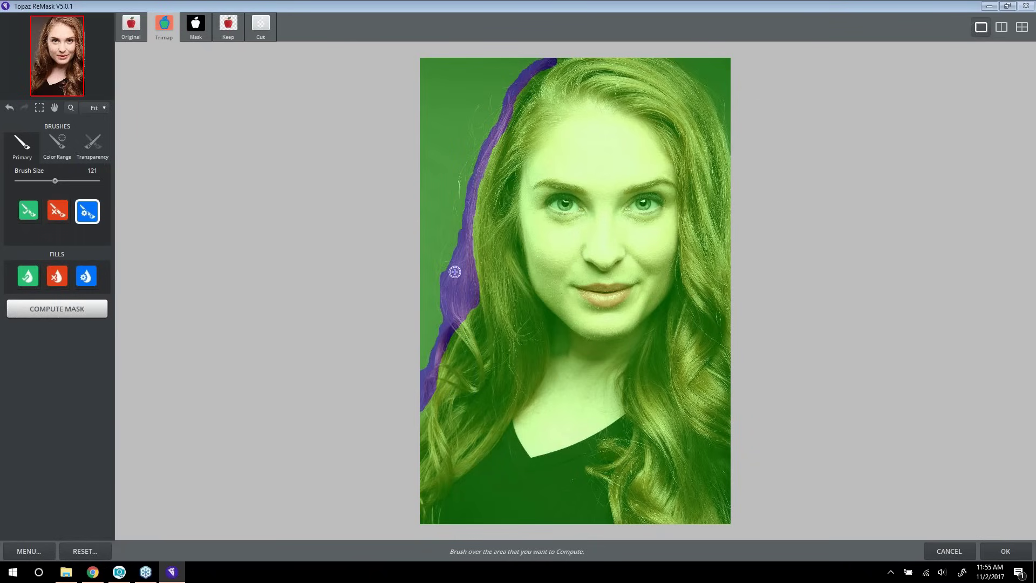
pyautogui.moveTo(669, 59)
pyautogui.mouseDown()
pyautogui.moveTo(709, 90)
pyautogui.moveTo(730, 148)
pyautogui.moveTo(693, 80)
pyautogui.mouseUp()
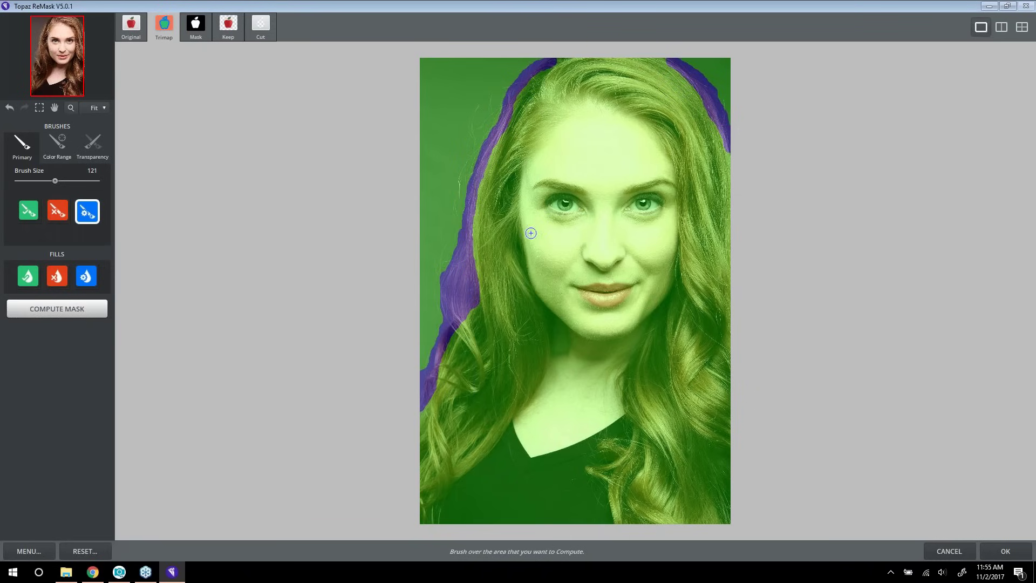
# Fill the backdrop areas on both sides of the hair as cut and compute the mask
pyautogui.click(56, 278)
pyautogui.click(451, 74)
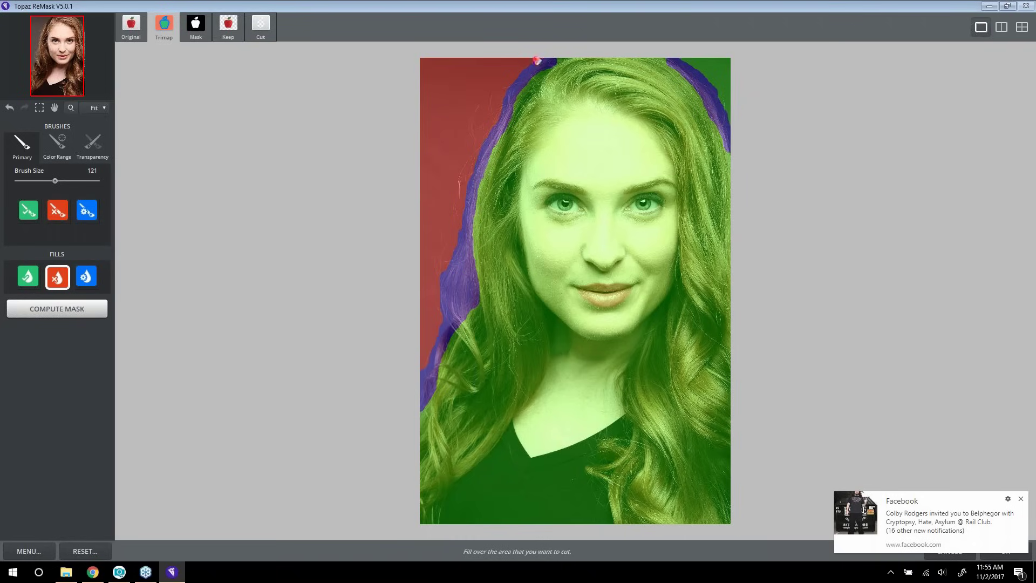
pyautogui.click(716, 61)
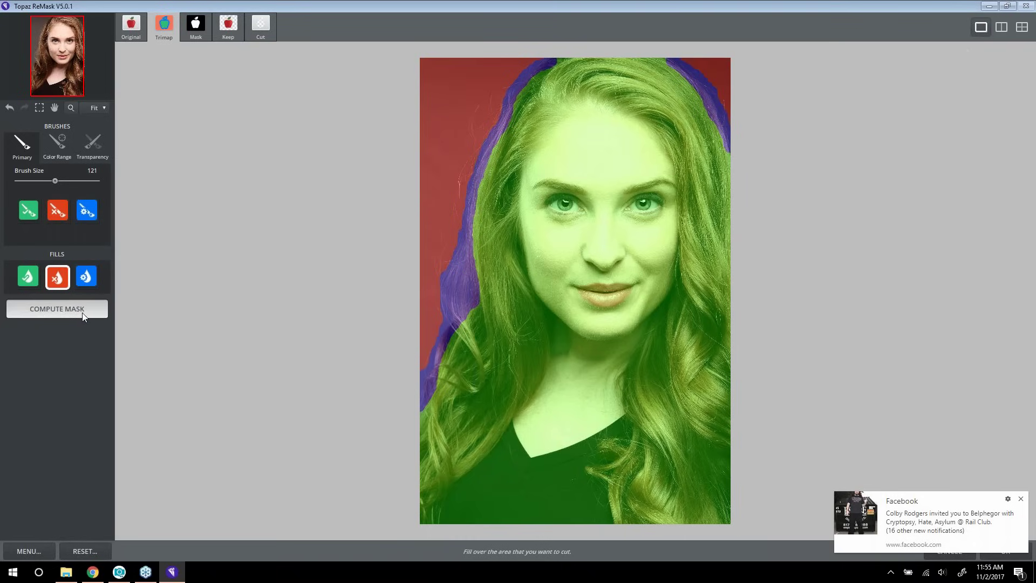
pyautogui.click(46, 310)
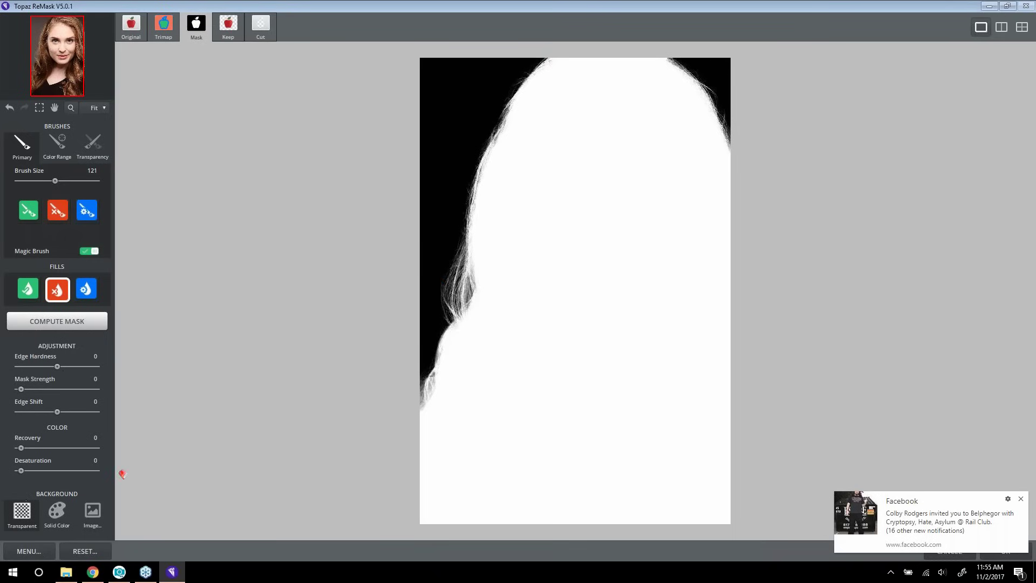
# Compare the cutout on Solid Color and Transparent backgrounds, ending with the solid red background
pyautogui.click(52, 511)
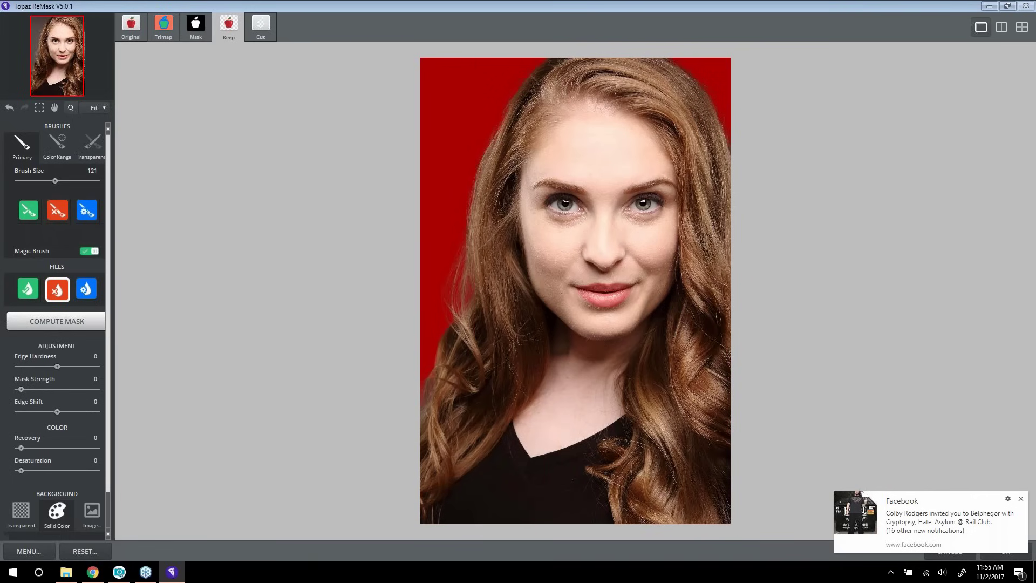
pyautogui.click(22, 510)
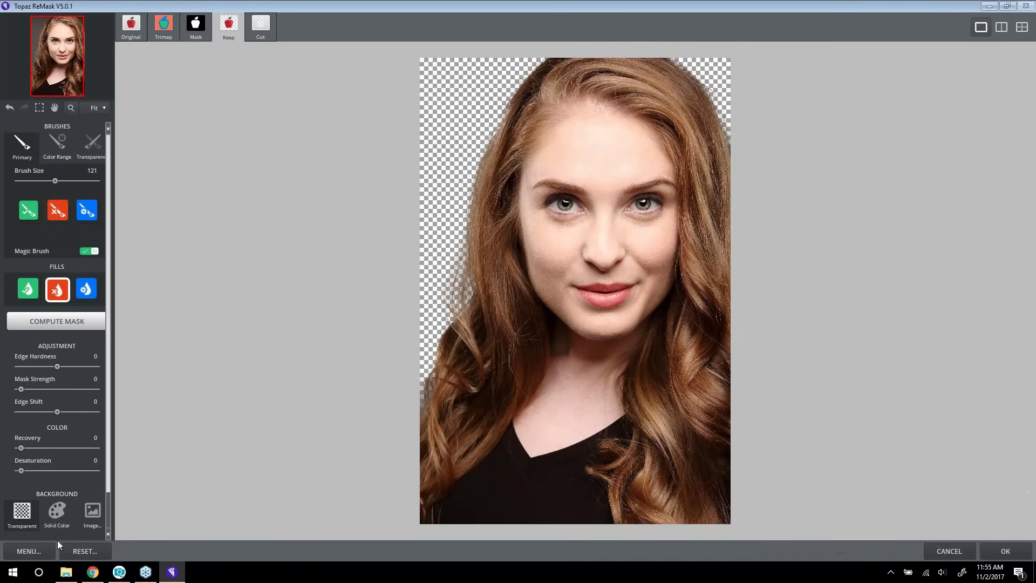
pyautogui.click(57, 519)
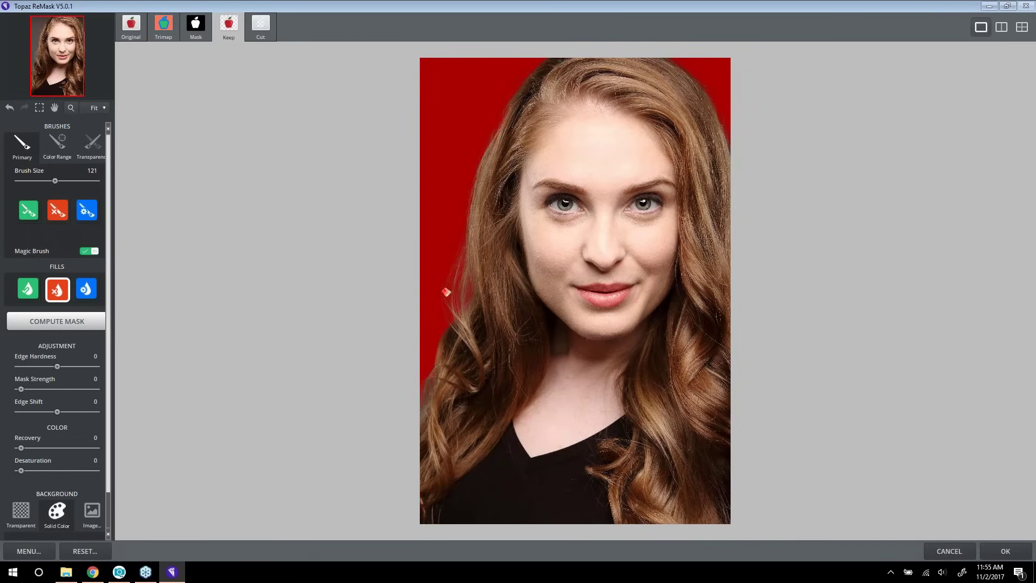
# Set the cut brush to size 10 and paint out the leftover backdrop along the hair's lower left edge
pyautogui.click(72, 107)
pyautogui.click(44, 60)
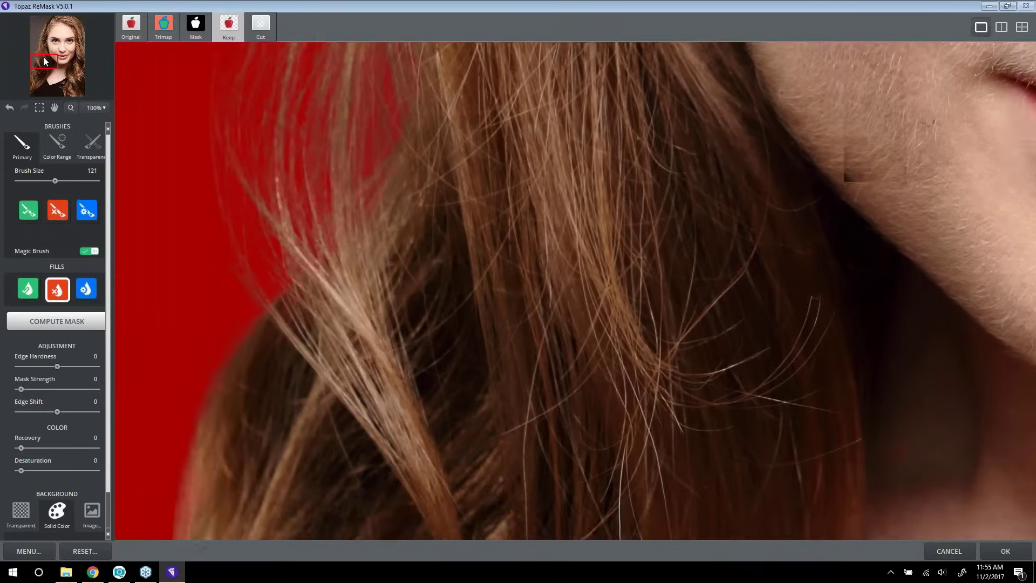
pyautogui.moveTo(44, 60)
pyautogui.mouseDown()
pyautogui.moveTo(48, 53)
pyautogui.moveTo(34, 77)
pyautogui.mouseUp()
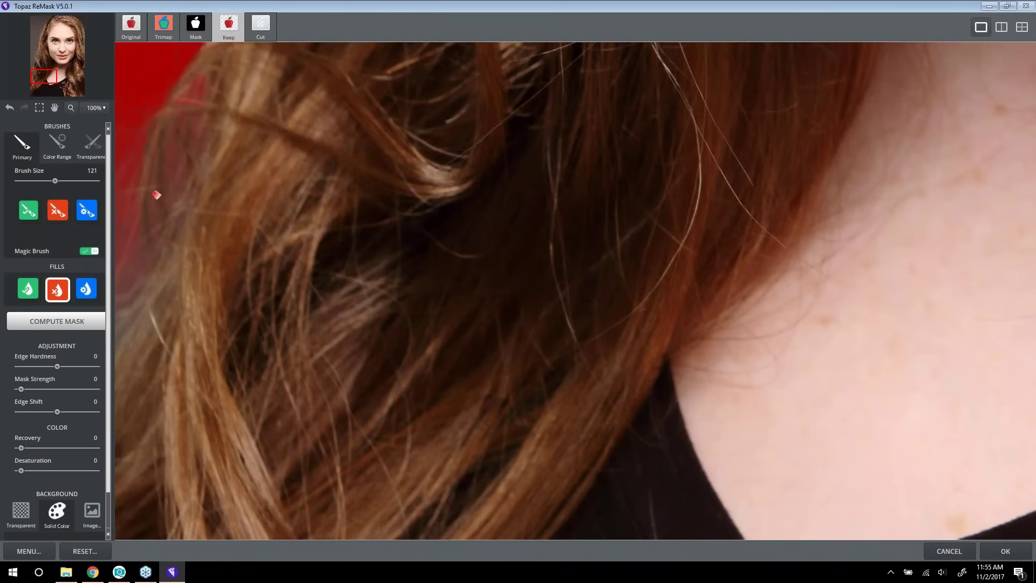
pyautogui.click(59, 212)
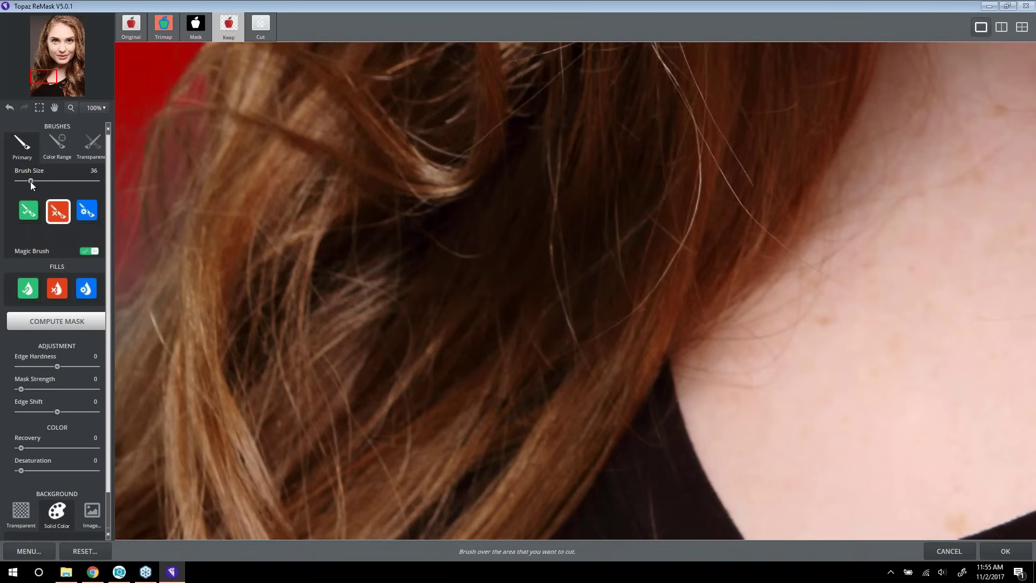
pyautogui.moveTo(26, 181); pyautogui.dragTo(25, 182)
pyautogui.moveTo(24, 181); pyautogui.dragTo(22, 181)
pyautogui.moveTo(128, 278); pyautogui.dragTo(157, 262)
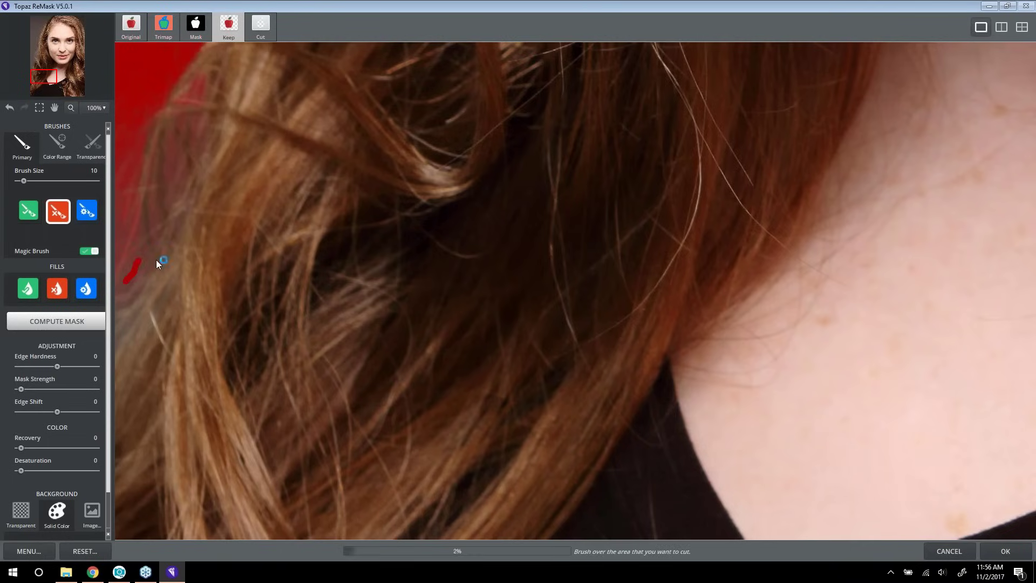
pyautogui.moveTo(171, 155)
pyautogui.mouseDown()
pyautogui.moveTo(174, 143)
pyautogui.moveTo(170, 177)
pyautogui.moveTo(131, 188)
pyautogui.mouseUp()
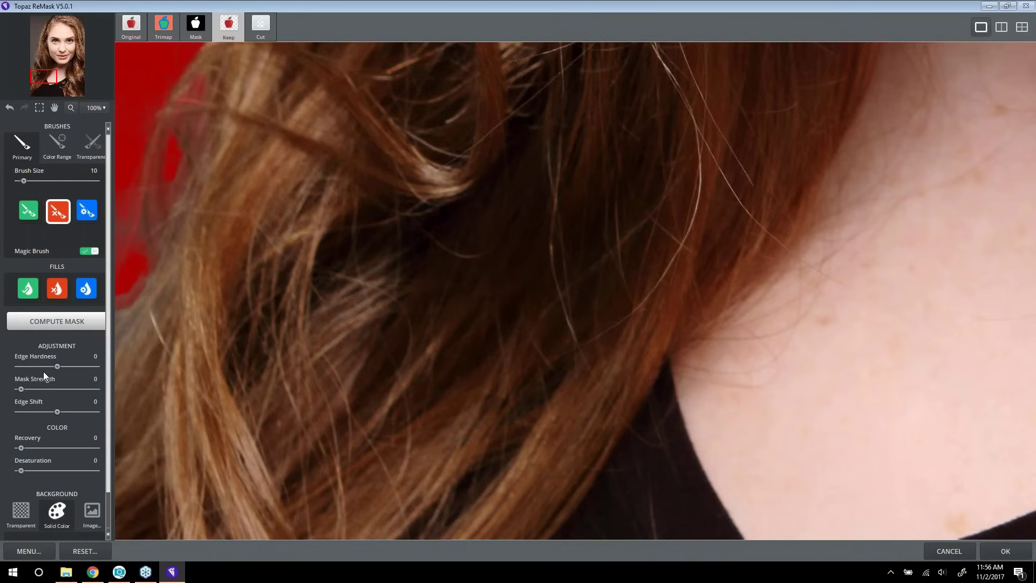
# Keep color Recovery at 0, apply the ReMask cutout, and hide the original Background layer
pyautogui.moveTo(43, 447); pyautogui.dragTo(45, 448)
pyautogui.moveTo(45, 448); pyautogui.dragTo(3, 449)
pyautogui.click(71, 107)
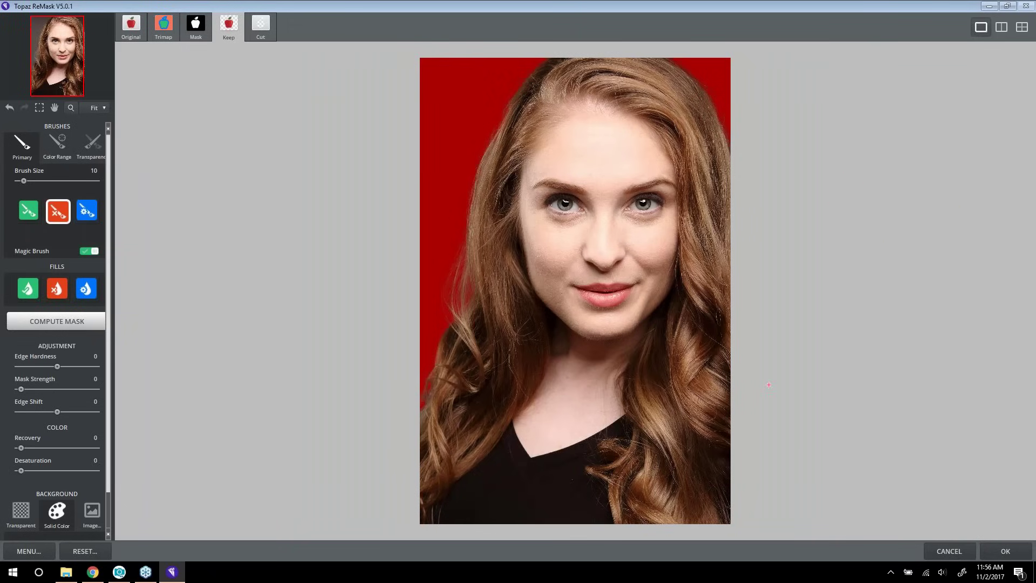
pyautogui.click(1006, 551)
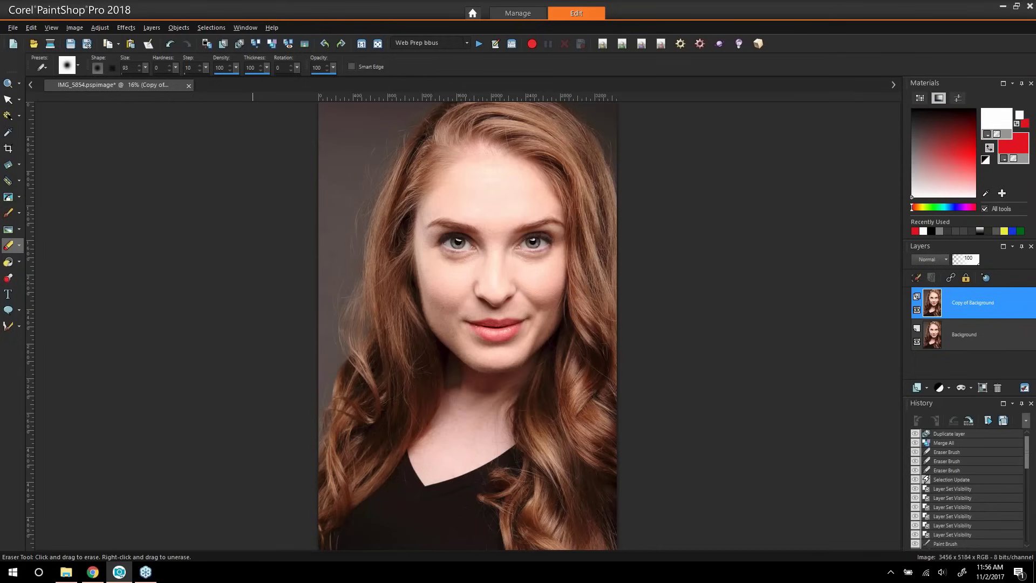
pyautogui.click(916, 341)
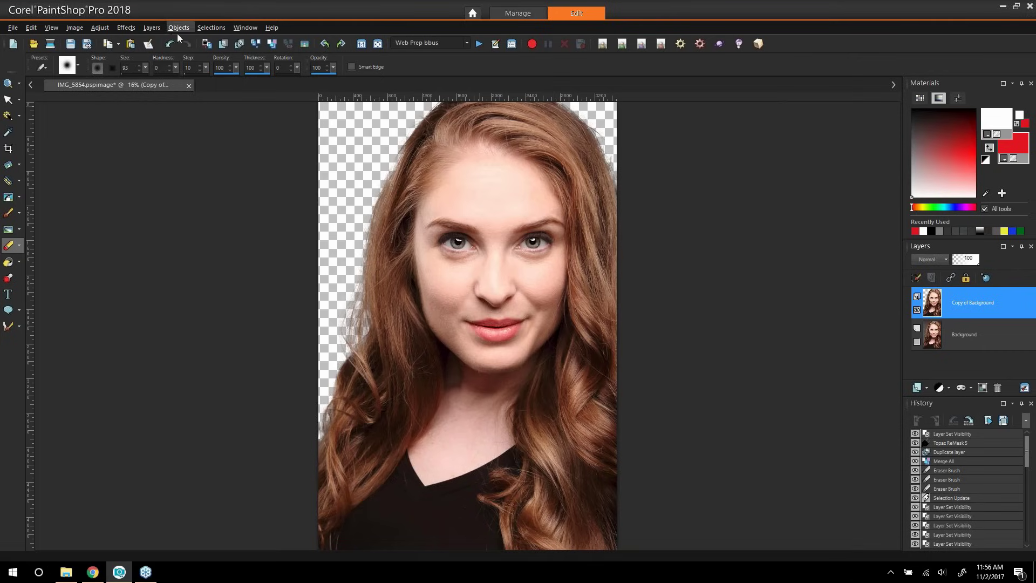
# Add a mask from image to the Copy of Background layer, using IMG_5854.pspimage as source window and Source opacity
pyautogui.click(152, 27)
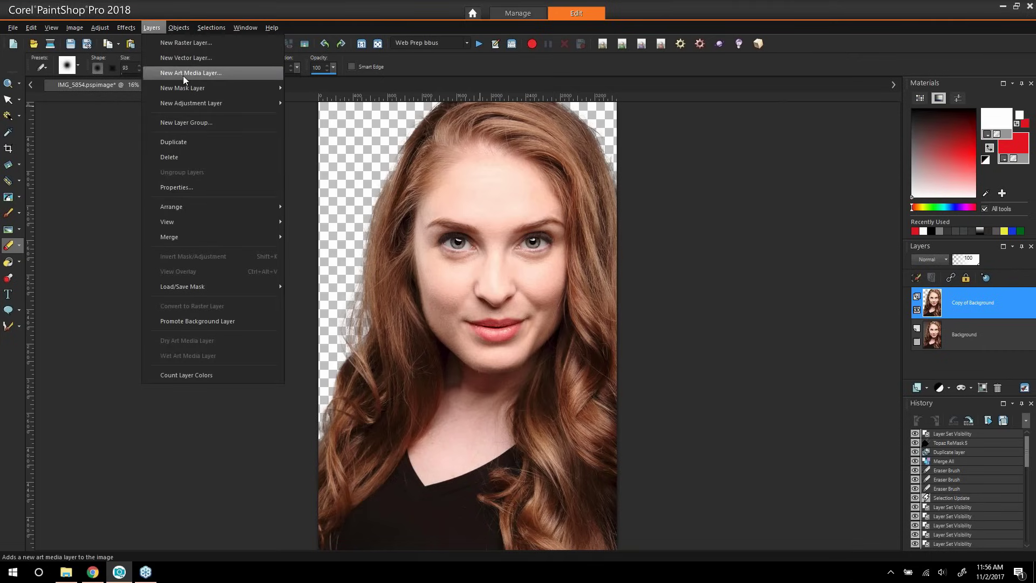
pyautogui.moveTo(197, 87)
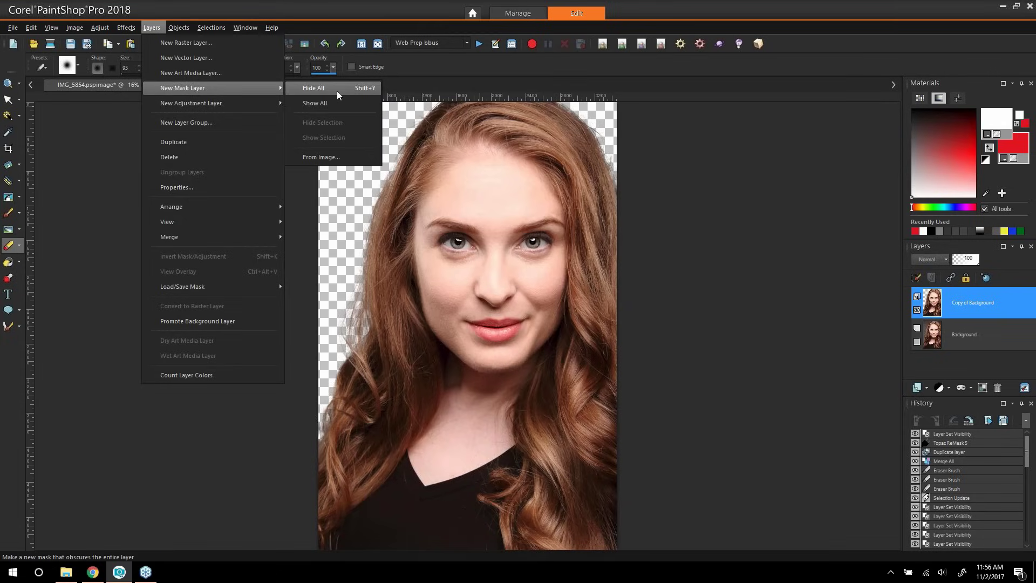
pyautogui.click(344, 157)
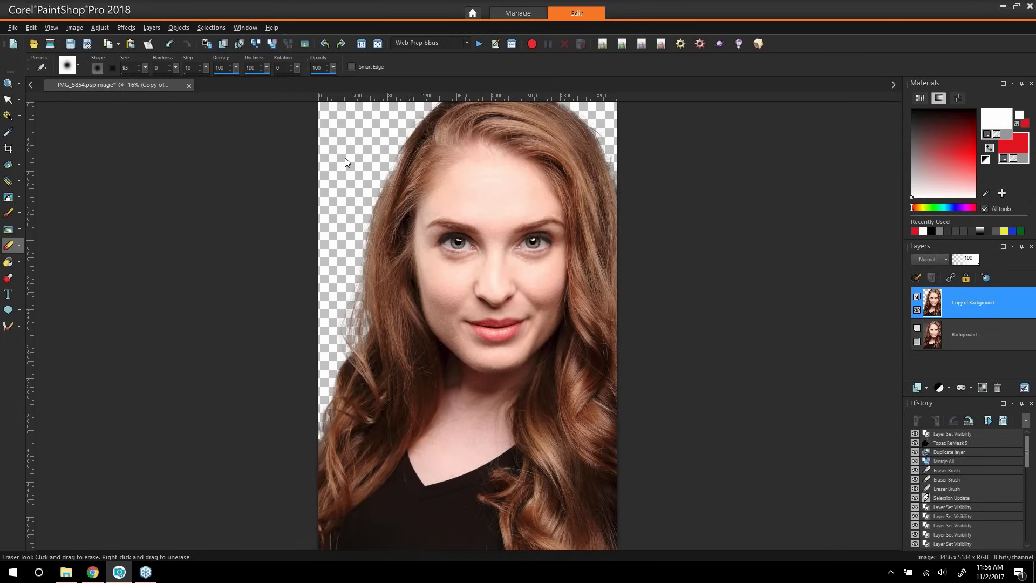
pyautogui.moveTo(492, 226); pyautogui.dragTo(677, 212)
pyautogui.click(688, 242)
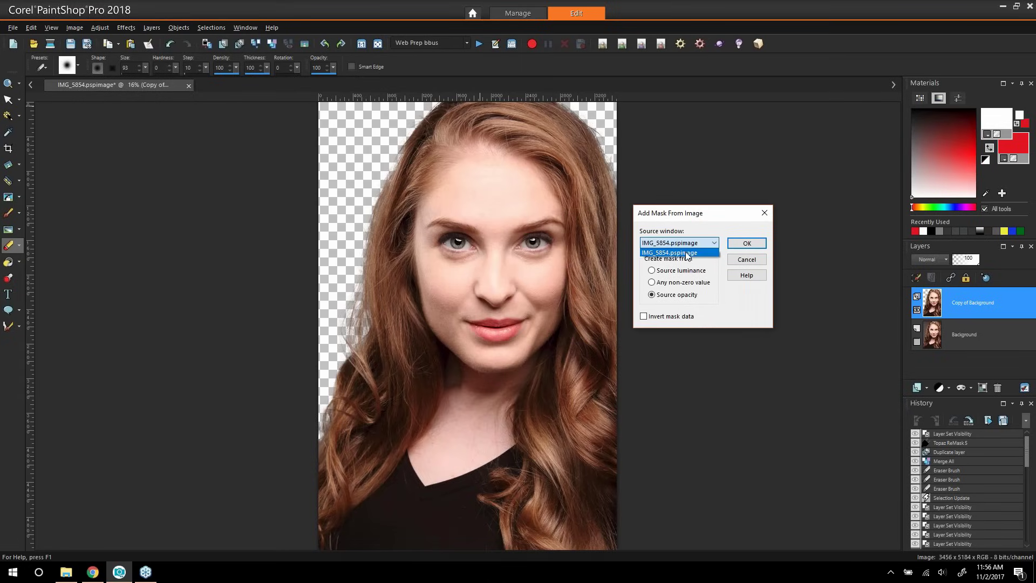
pyautogui.click(688, 253)
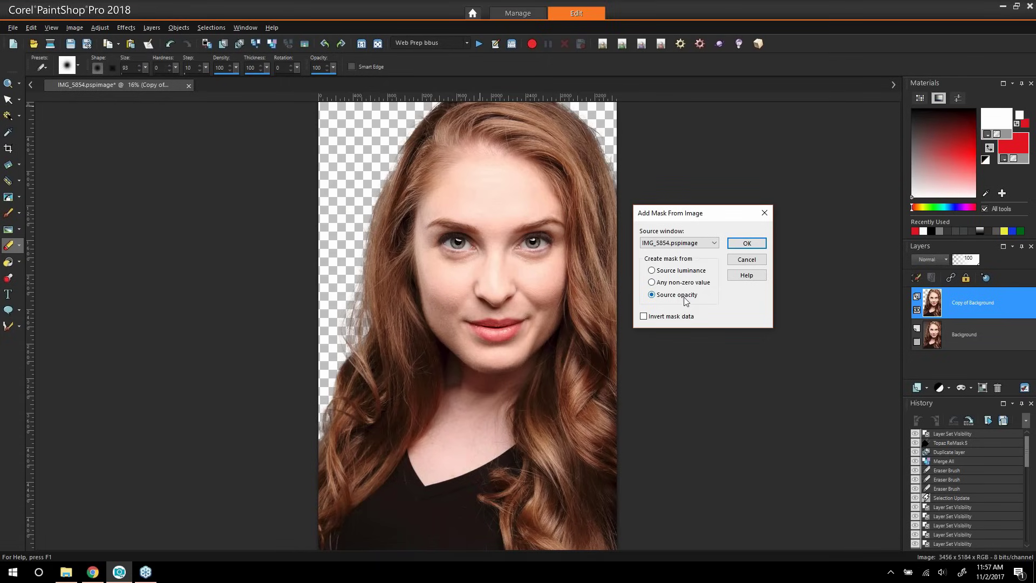
pyautogui.click(748, 244)
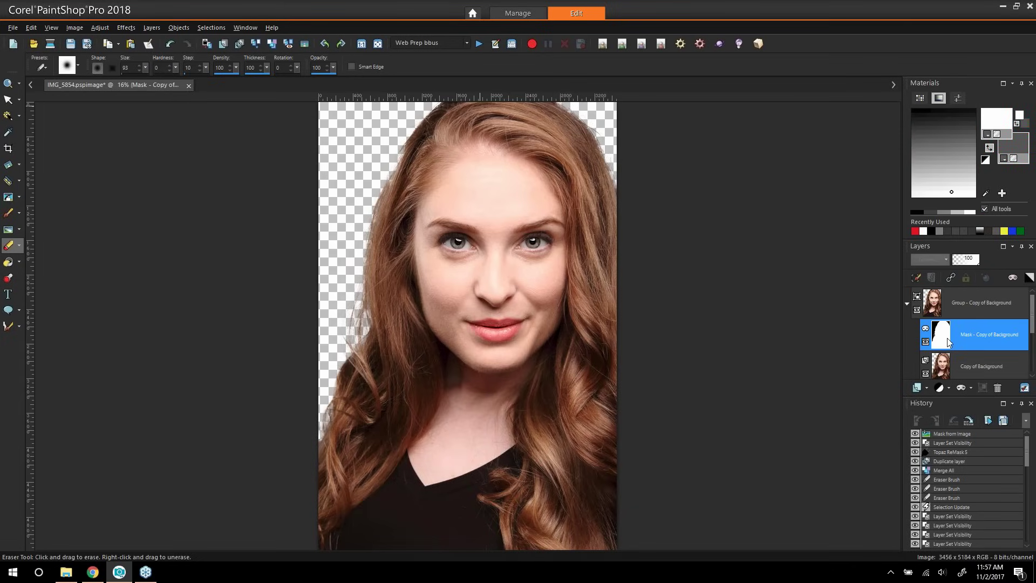
# Show the Background layer, promote it to a raster layer and move it into the mask group below Copy of Background
pyautogui.moveTo(947, 334)
pyautogui.moveTo(1031, 314); pyautogui.dragTo(1031, 354)
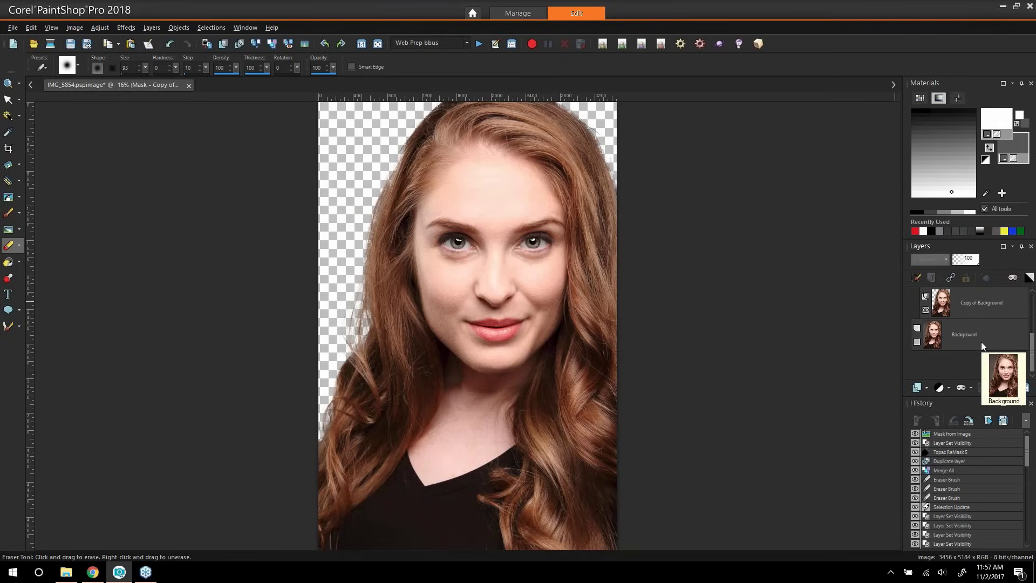
pyautogui.click(981, 341)
pyautogui.click(917, 342)
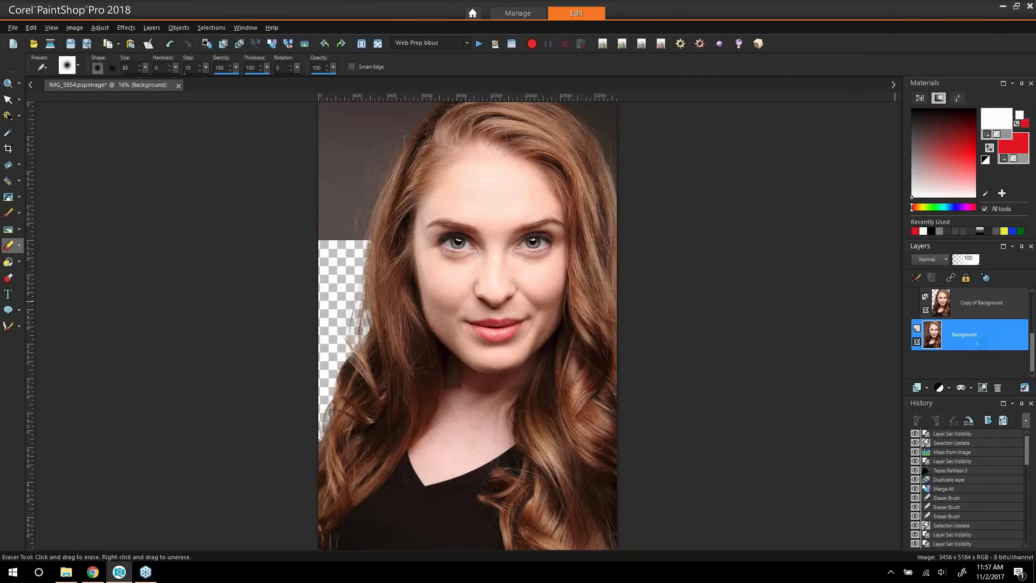
pyautogui.click(207, 44)
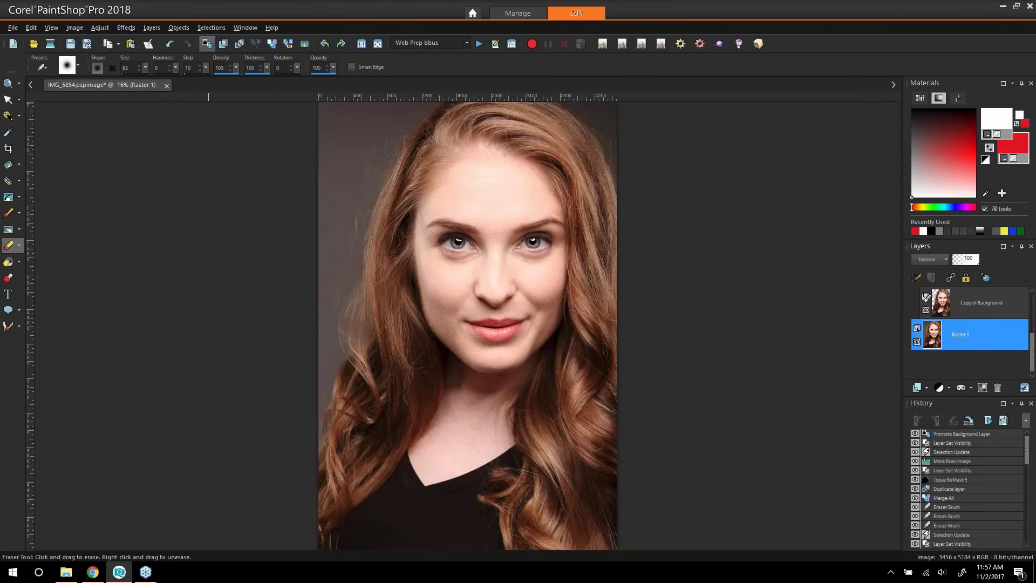
pyautogui.moveTo(992, 334); pyautogui.dragTo(994, 318)
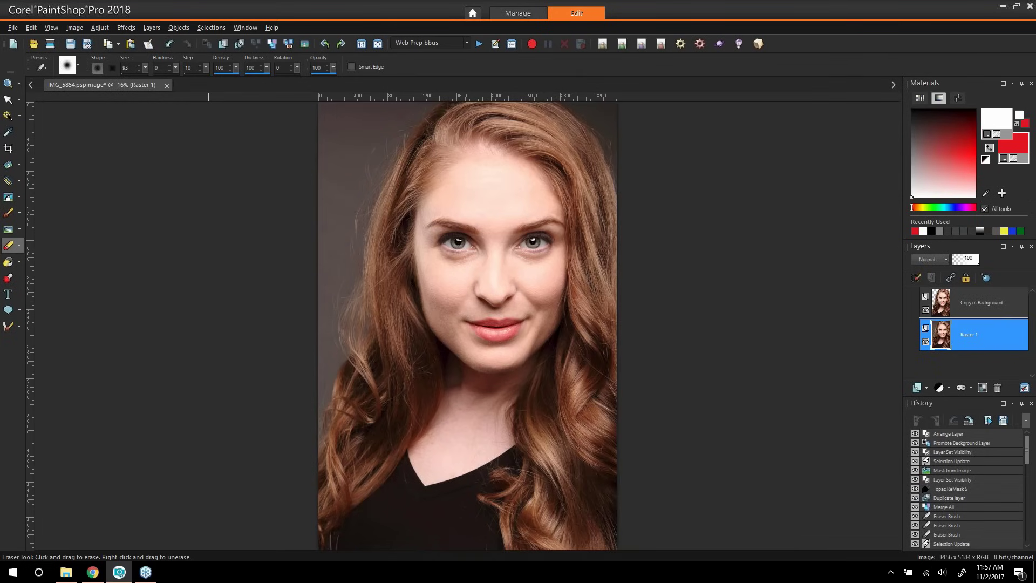
# Delete the Copy of Background cutout layer from the mask group
pyautogui.click(993, 303)
pyautogui.scroll(1, 1021, 353)
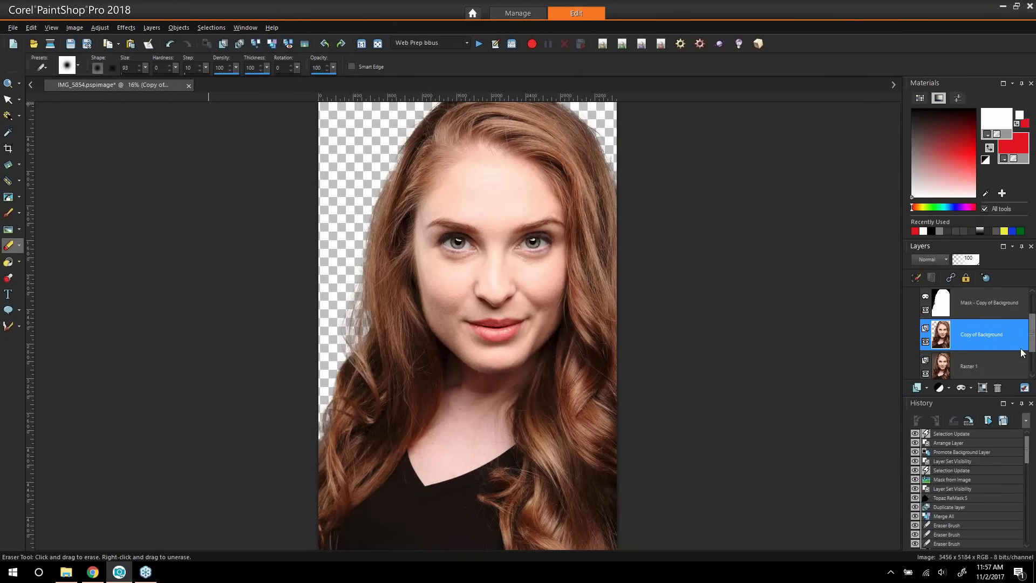
pyautogui.click(1002, 389)
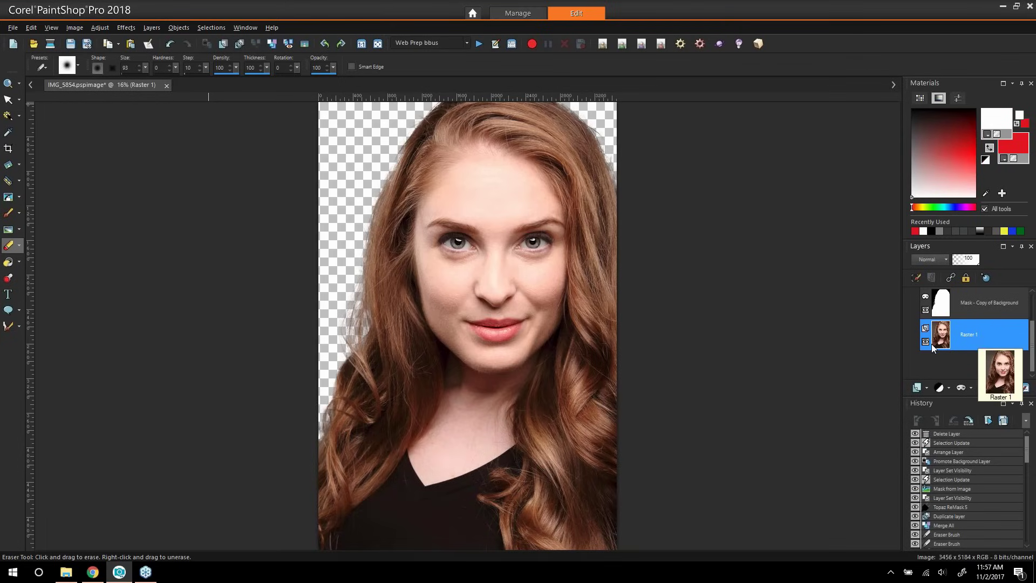
# Toggle the mask layer off and on to compare the full portrait with the masked version
pyautogui.click(925, 310)
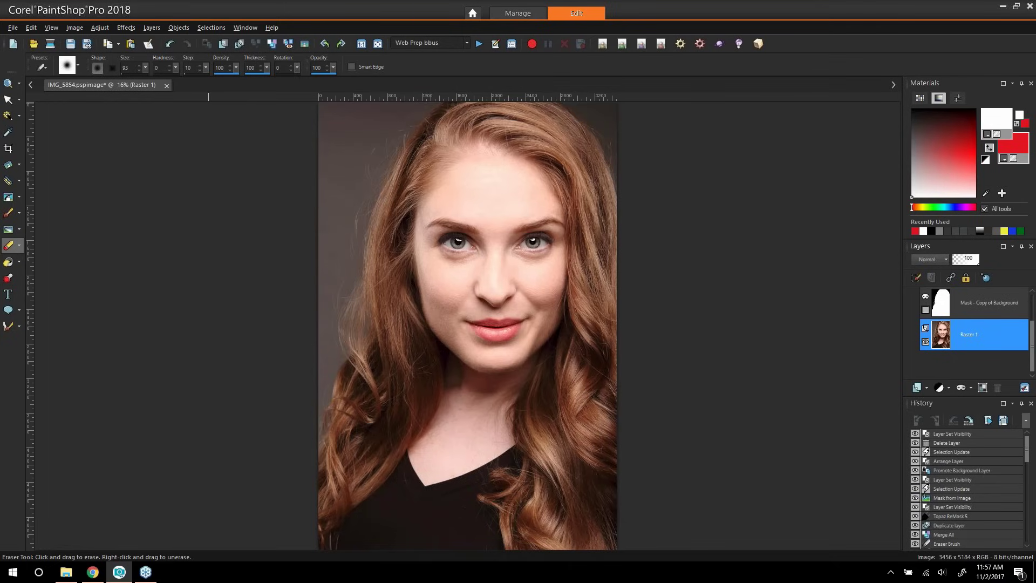
pyautogui.click(926, 310)
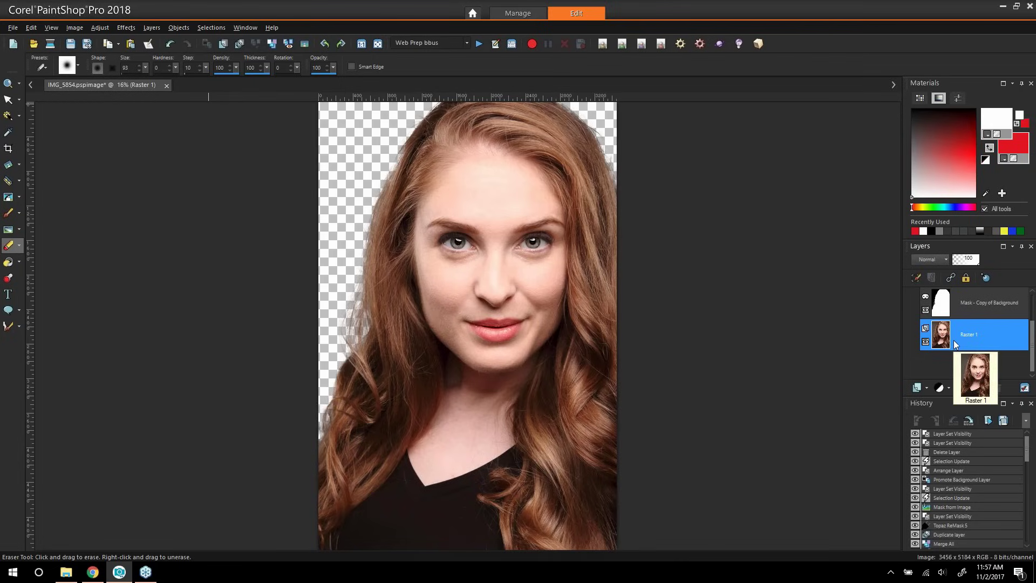
pyautogui.moveTo(1032, 350); pyautogui.dragTo(1032, 323)
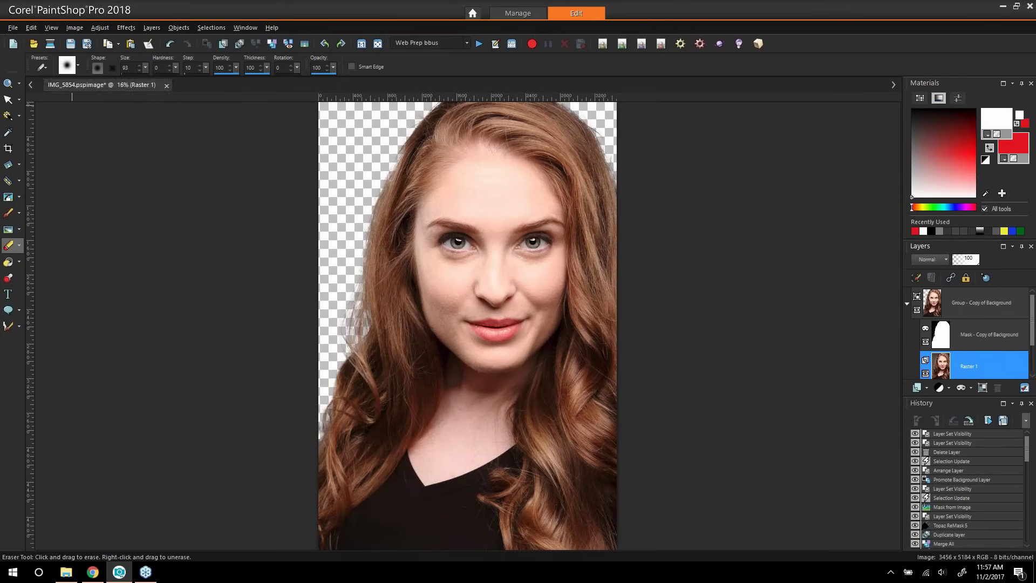
# Close the IMG_5854.pspimage portrait without saving its changes
pyautogui.click(8, 83)
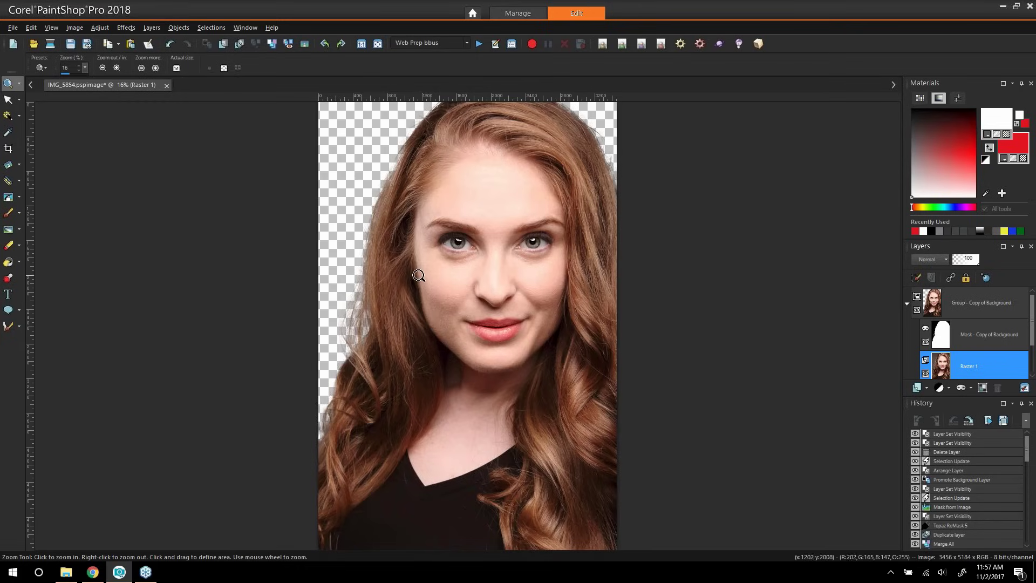
pyautogui.click(166, 86)
pyautogui.click(520, 310)
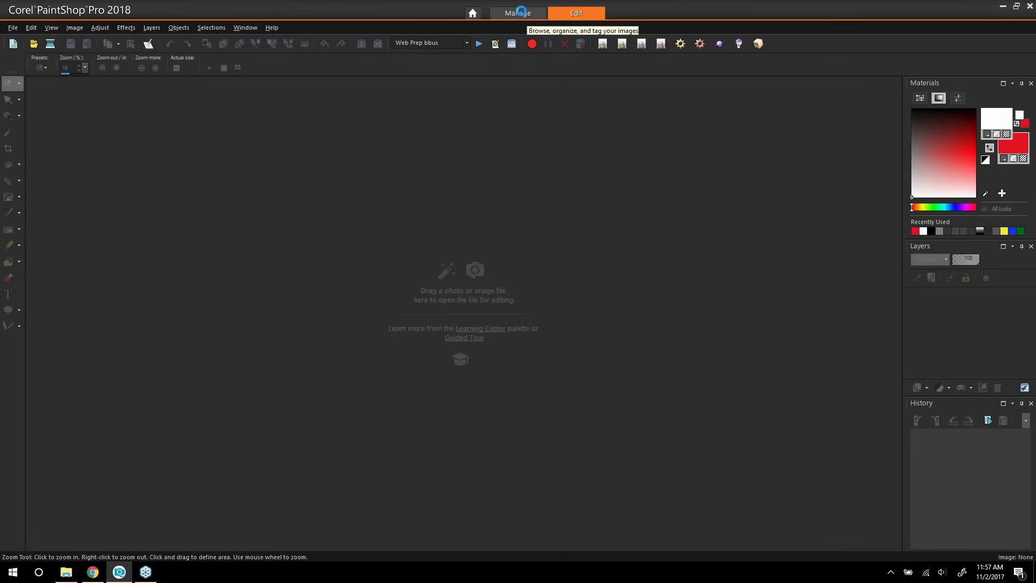
# Switch to the Manage workspace and locate the Corel Webinar subfolders in the collection
pyautogui.click(520, 12)
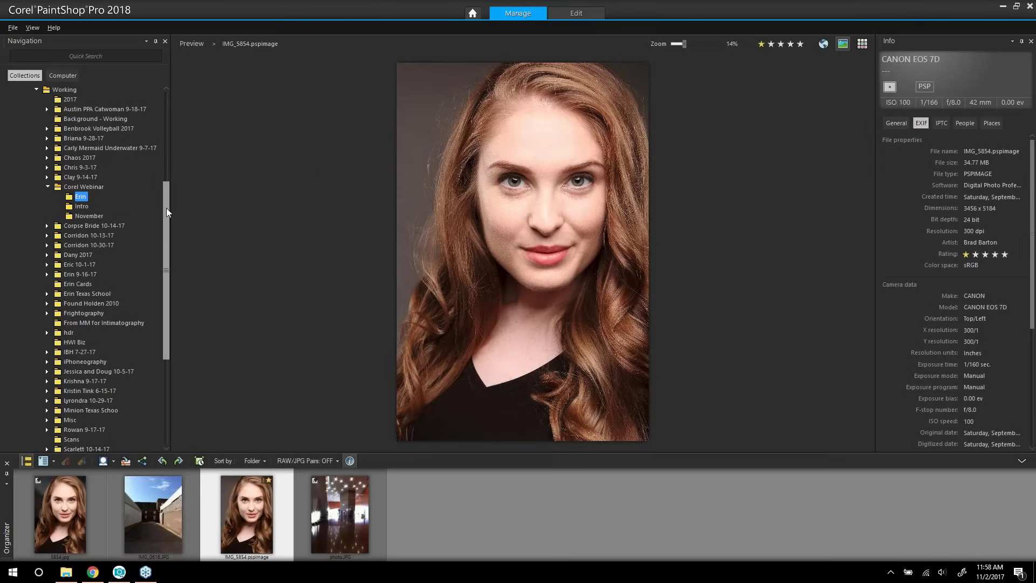
pyautogui.moveTo(167, 209); pyautogui.dragTo(169, 192)
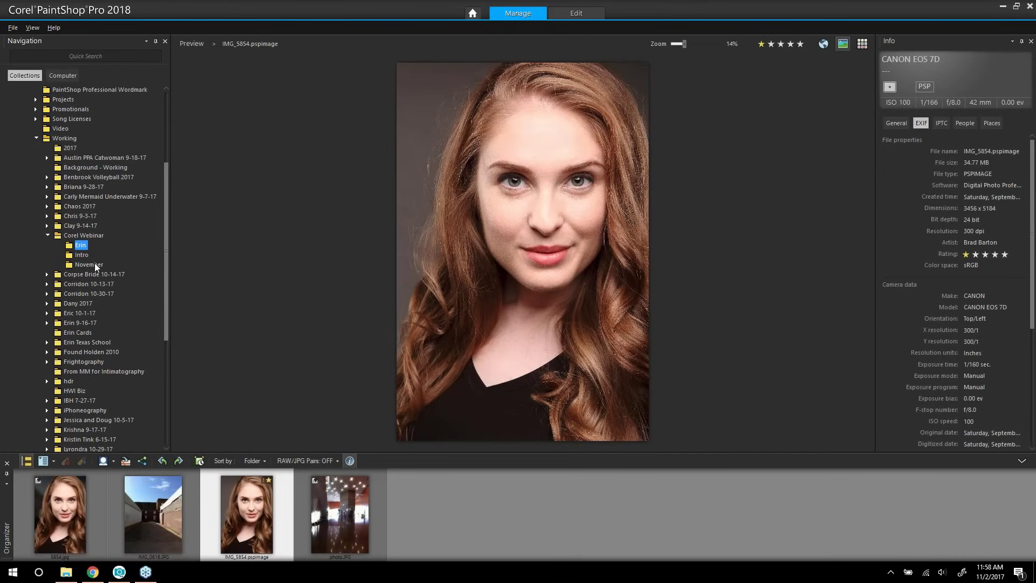